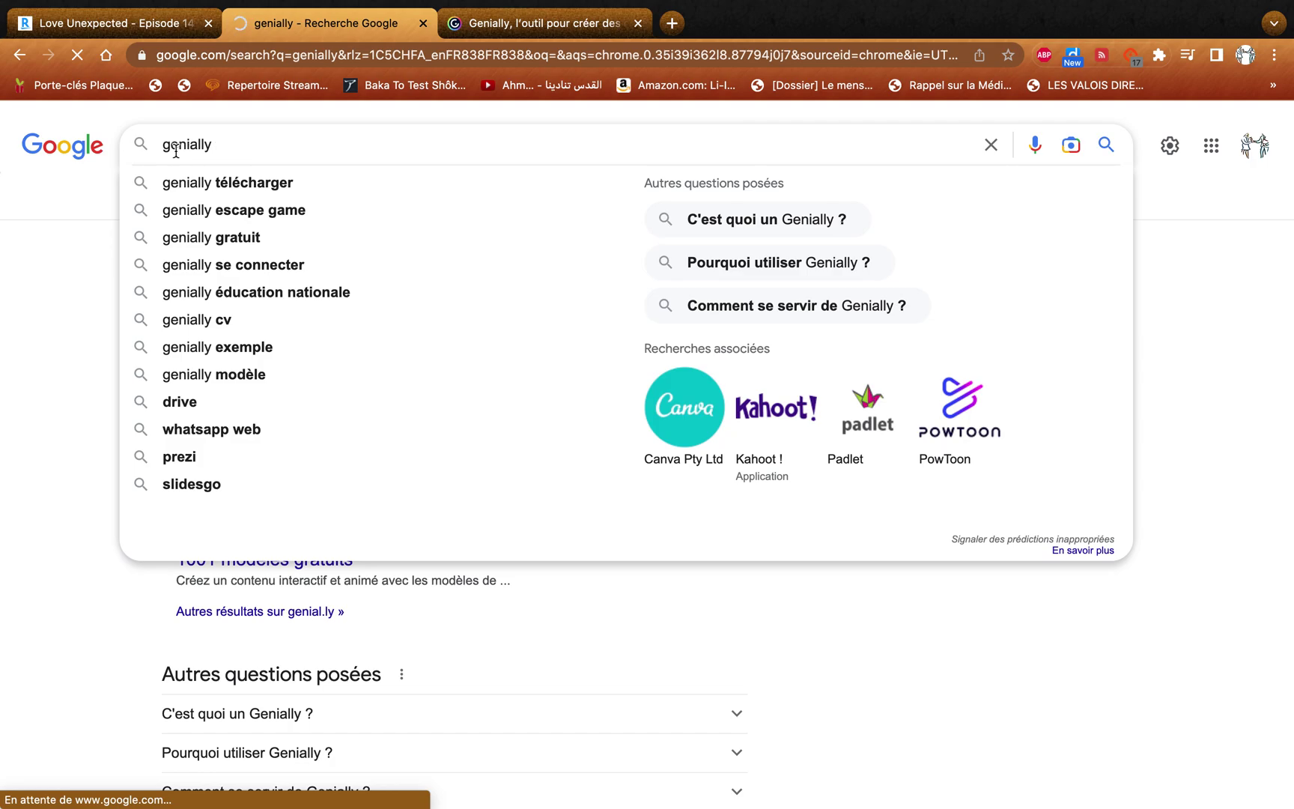
Open the Genially site from the search results and try to log in with a Google account
click(40, 506)
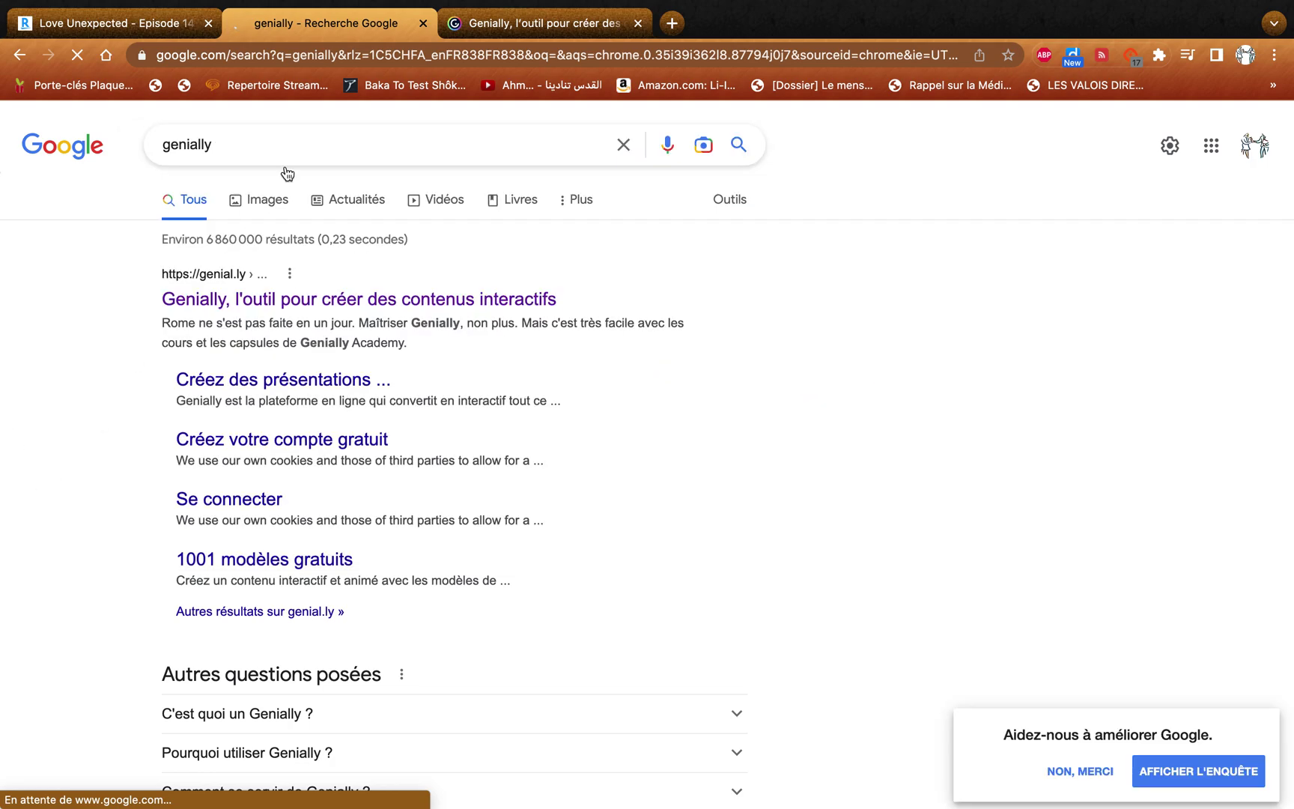
click(340, 303)
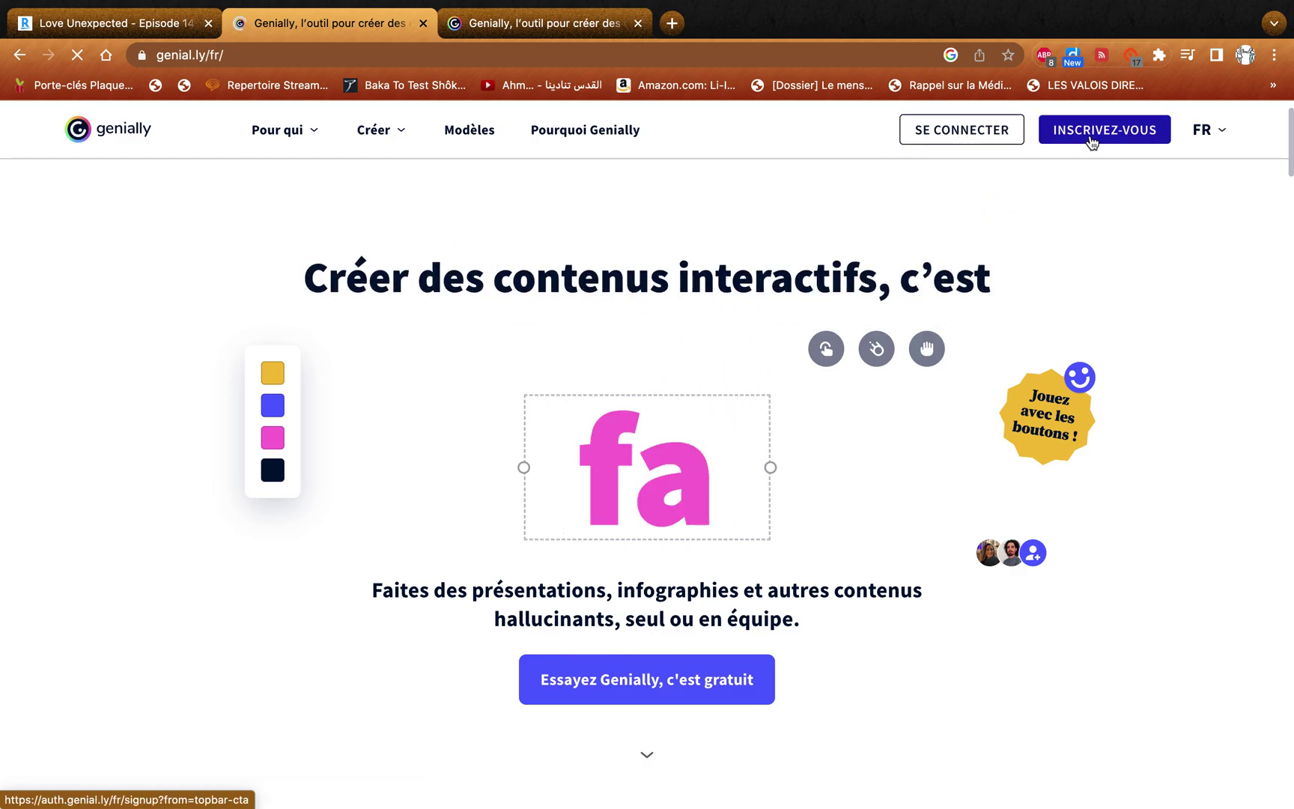
click(995, 131)
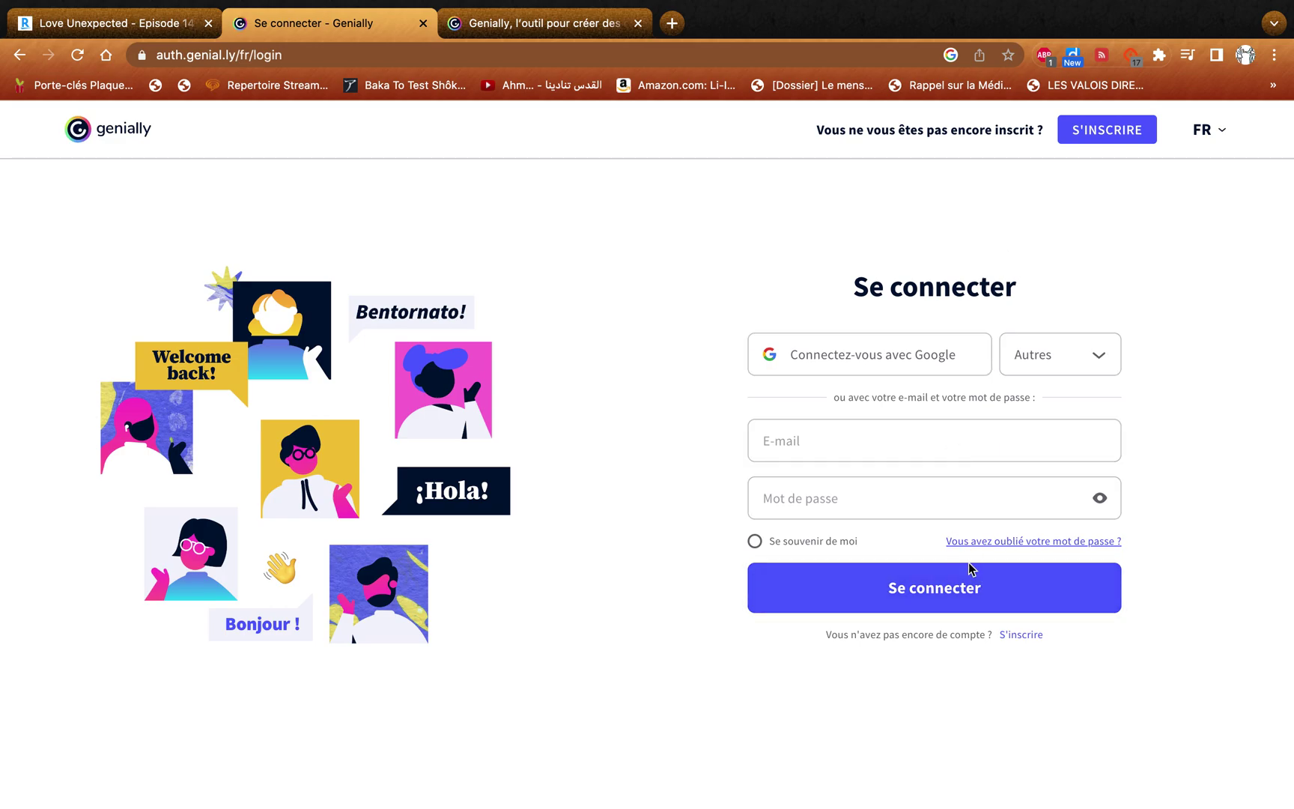
click(883, 362)
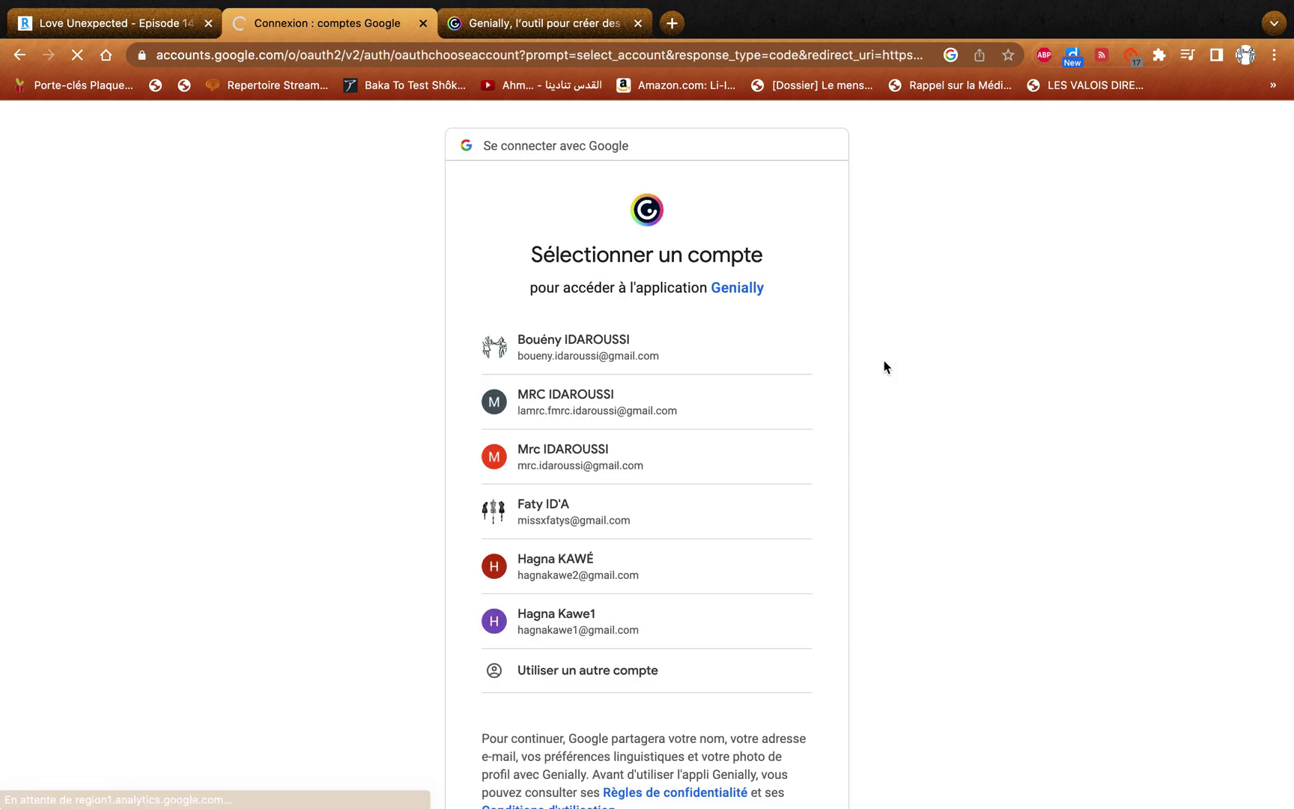
click(543, 462)
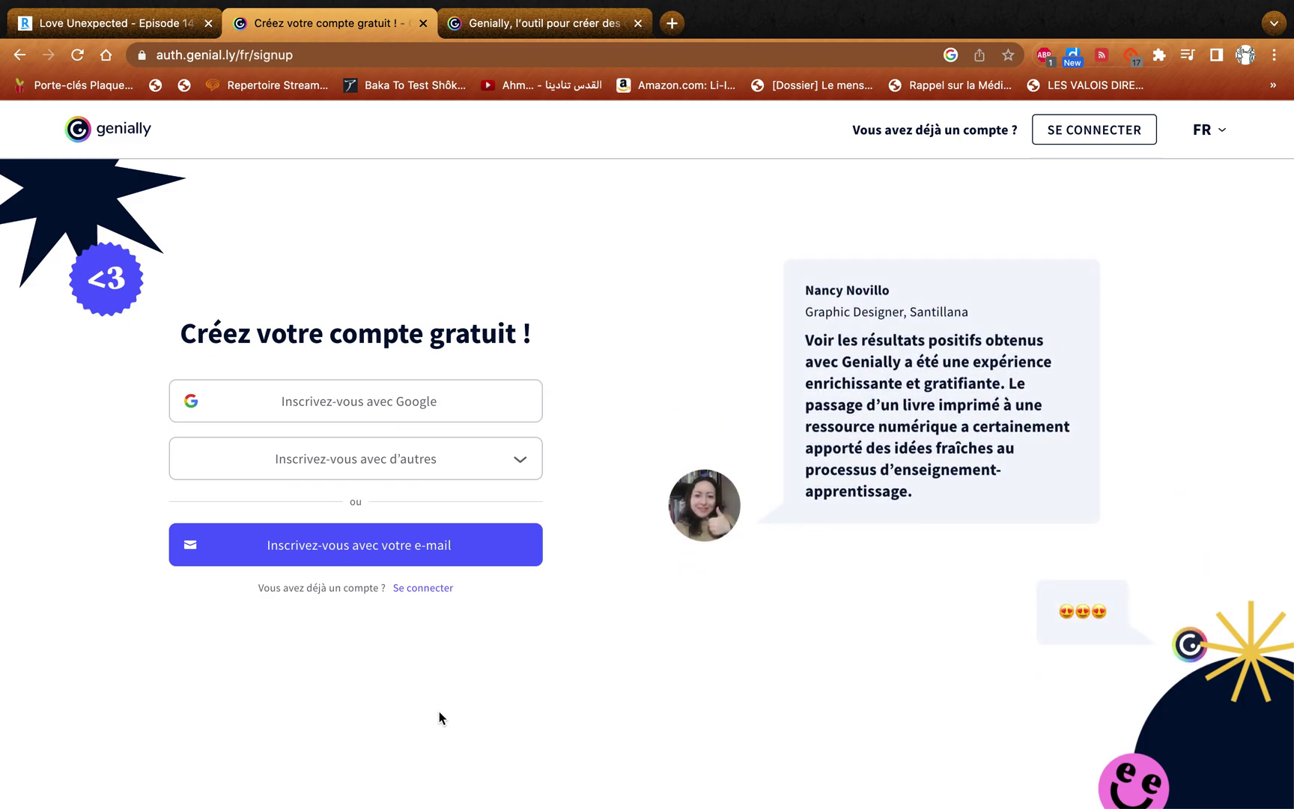
Sign up for a free Genially account with Google, accepting the terms of use and privacy policy
click(418, 408)
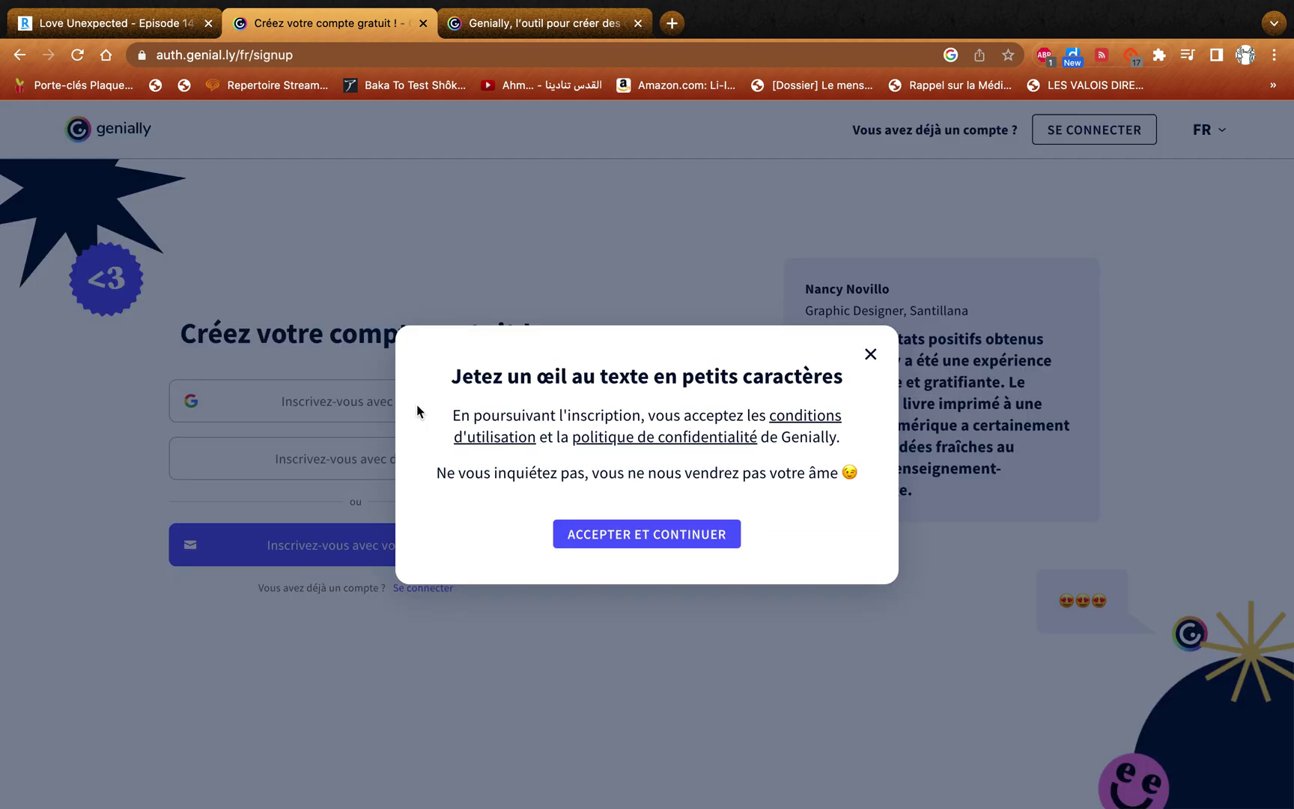
click(681, 541)
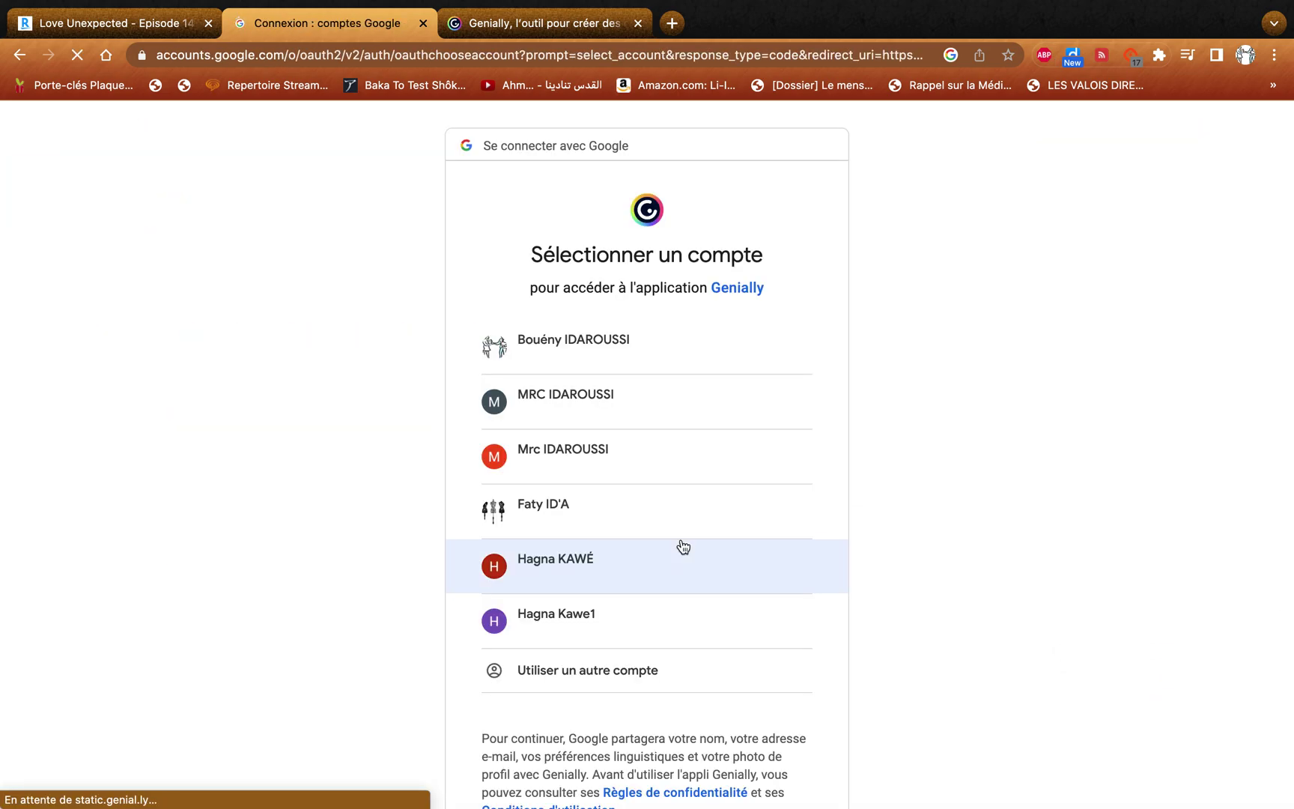
scroll(599, 472, down, 1)
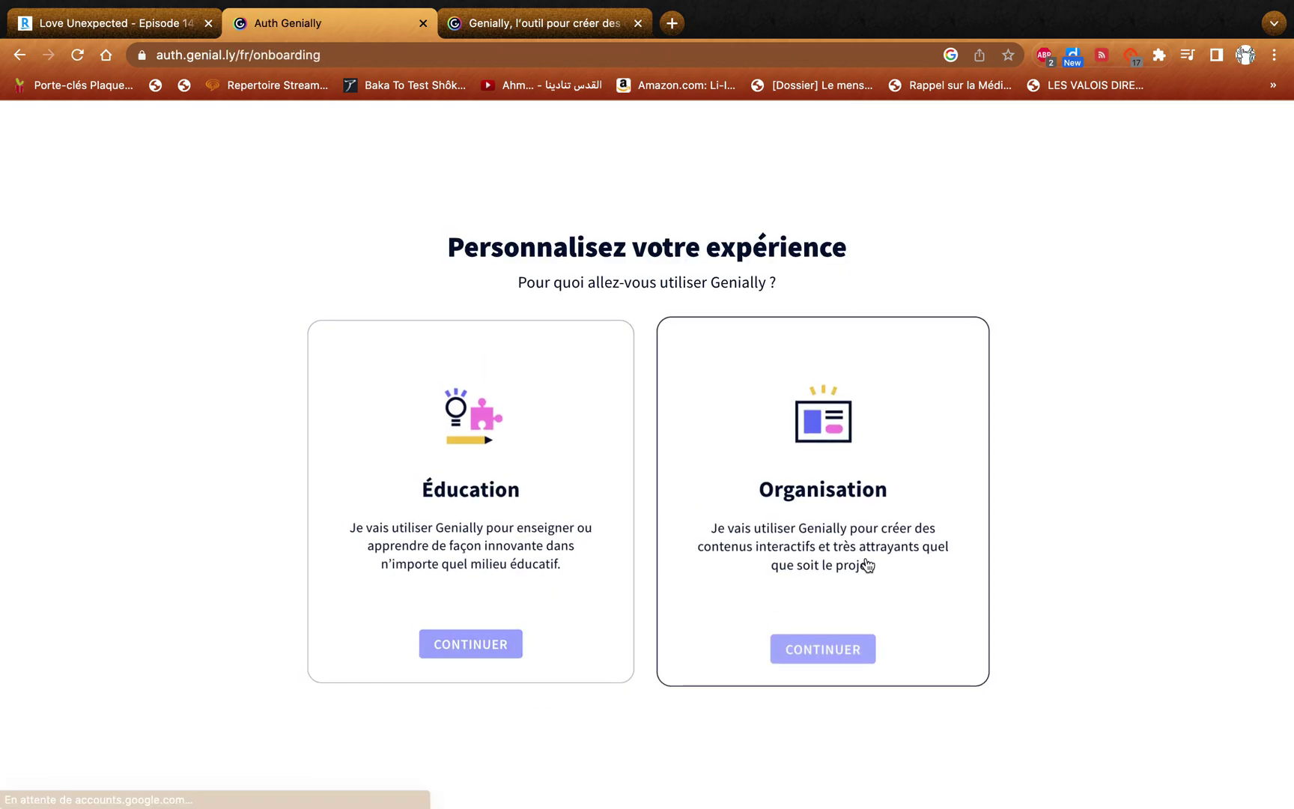
Complete the onboarding with Éducation, Enseignant/e and Lycée, and start creating from the welcome message
click(461, 484)
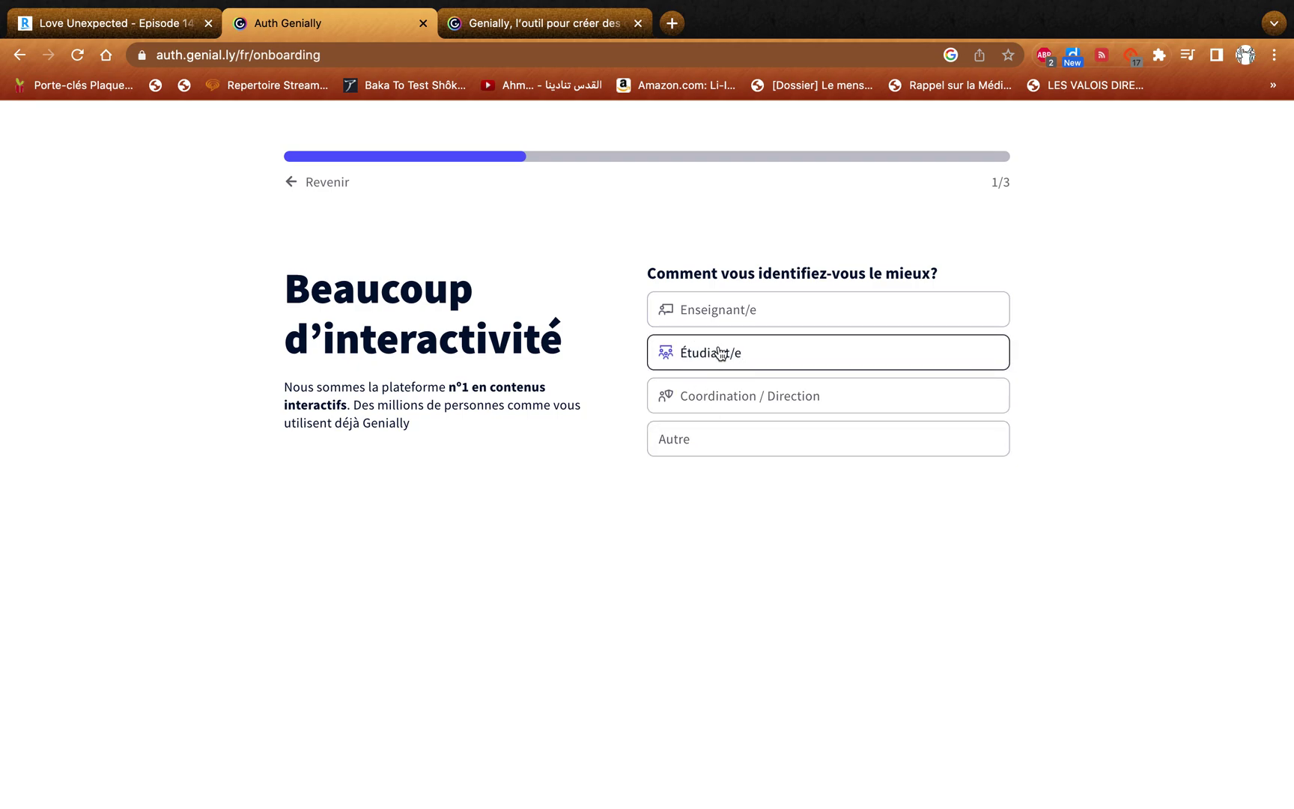
click(745, 310)
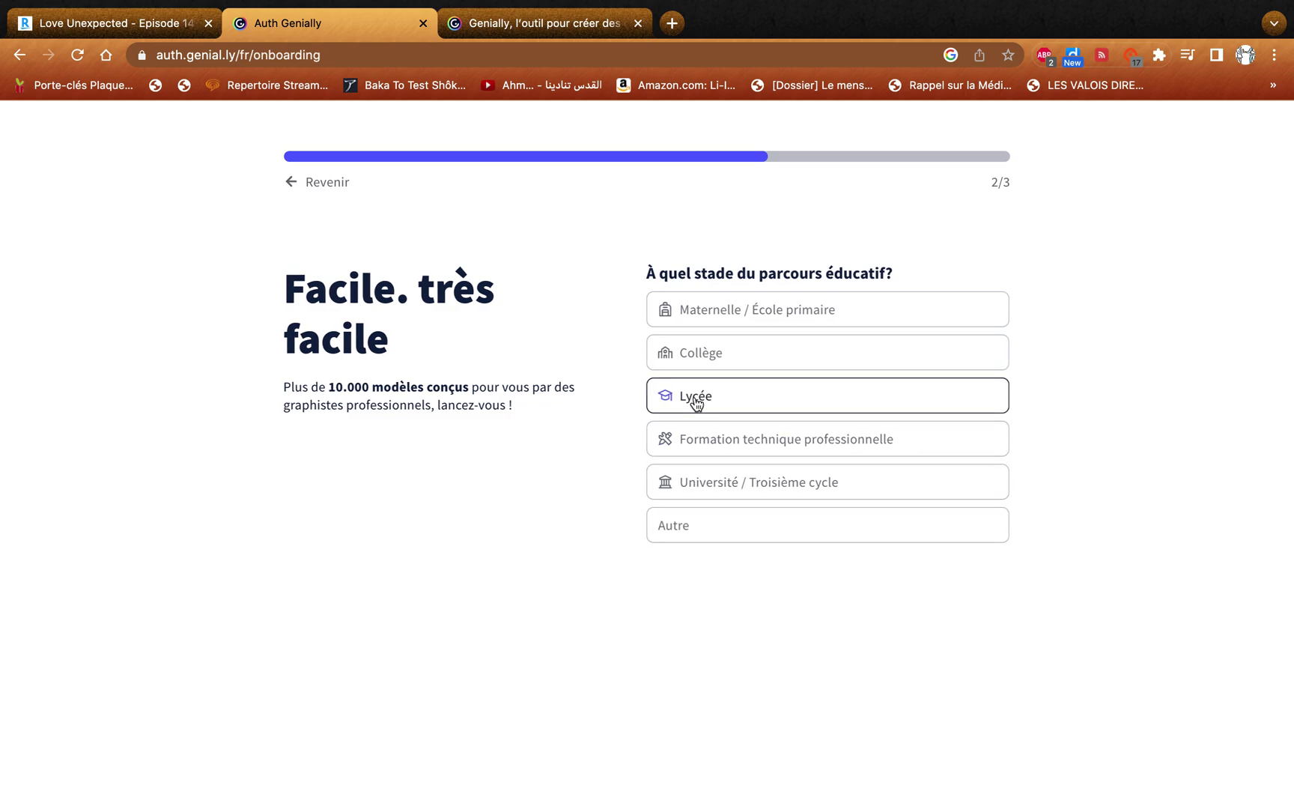
click(695, 398)
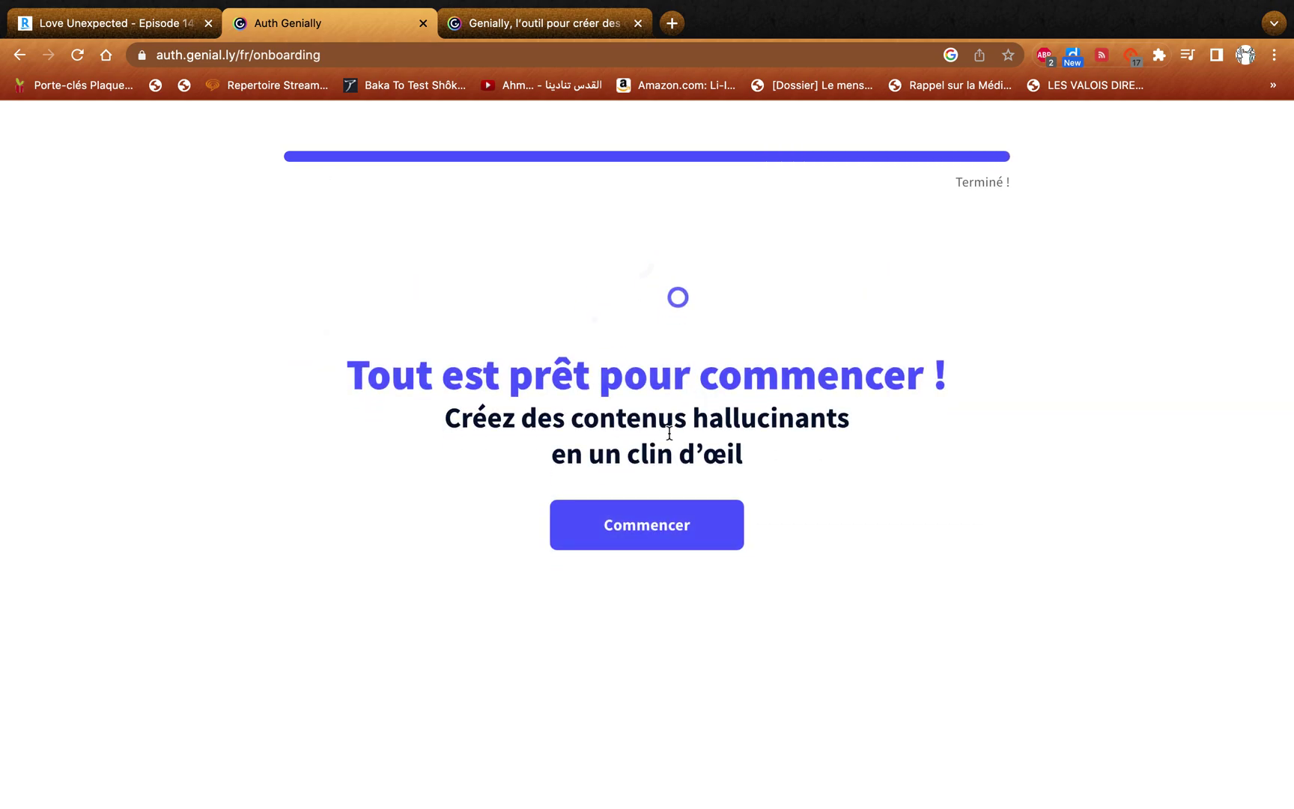
click(648, 528)
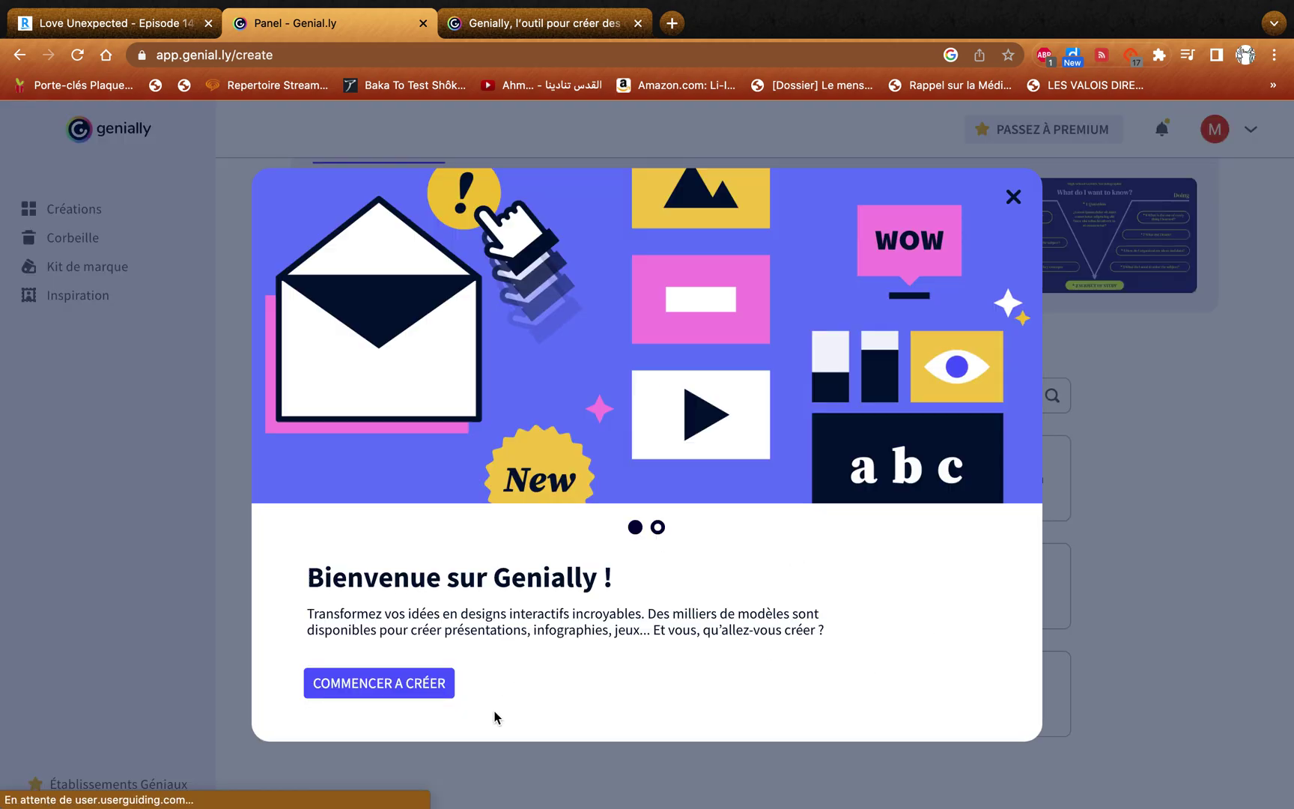
click(412, 690)
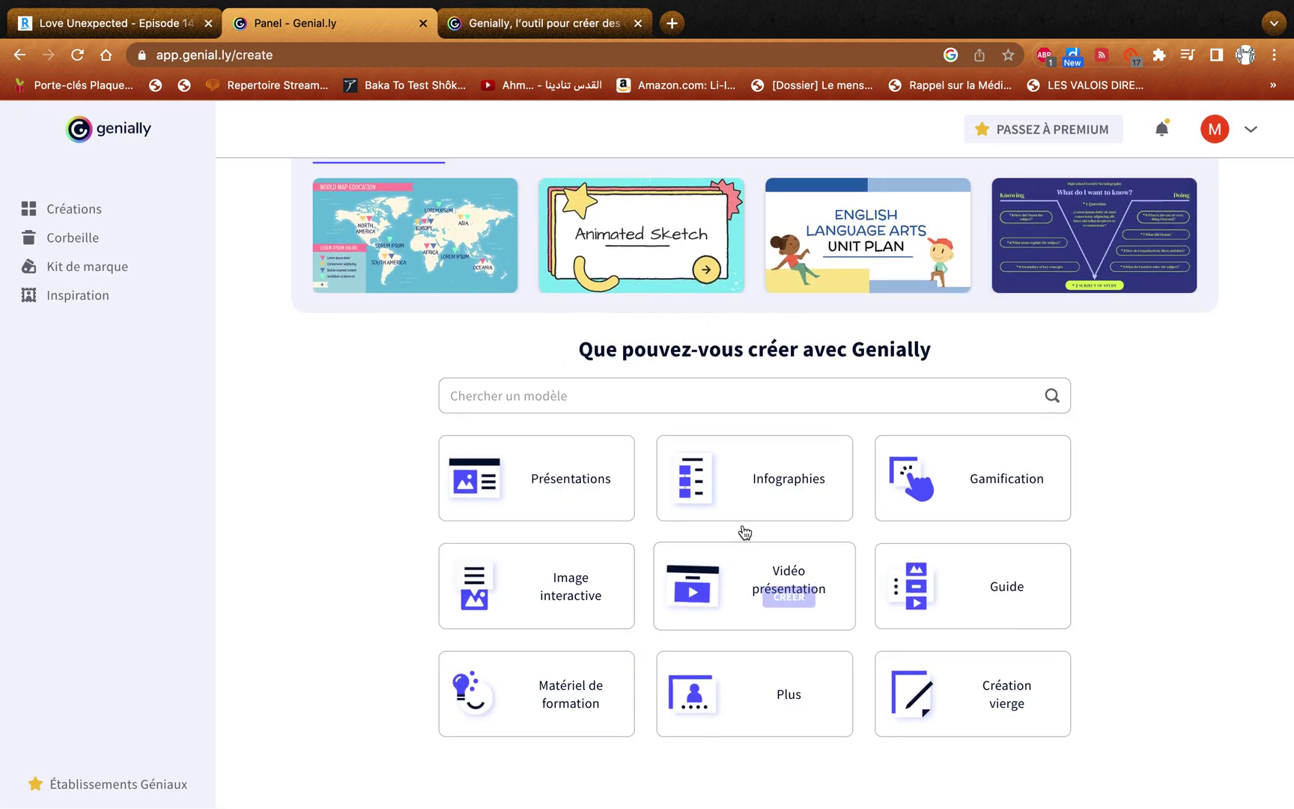
Open the Présentations template category and dismiss the introductory editing tutorial
mouse_move(521, 500)
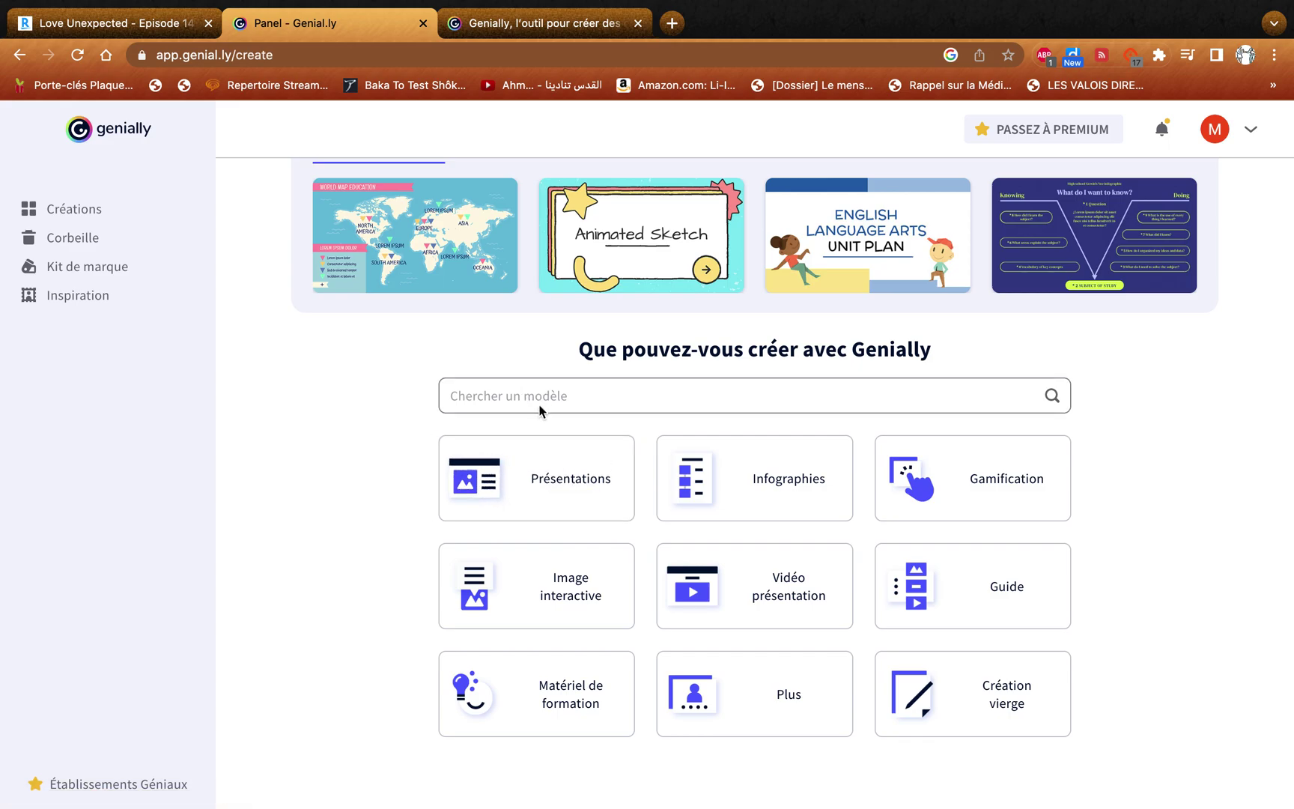
click(485, 476)
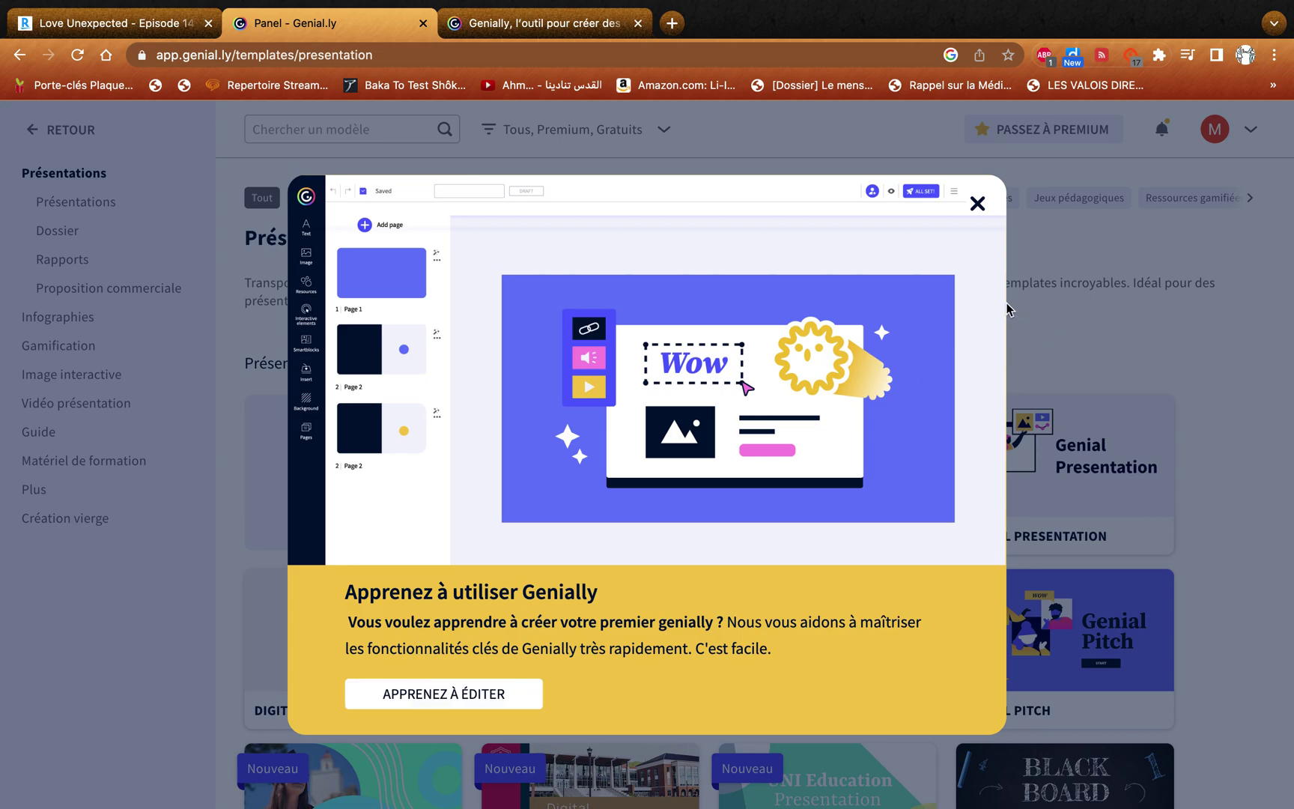
click(977, 204)
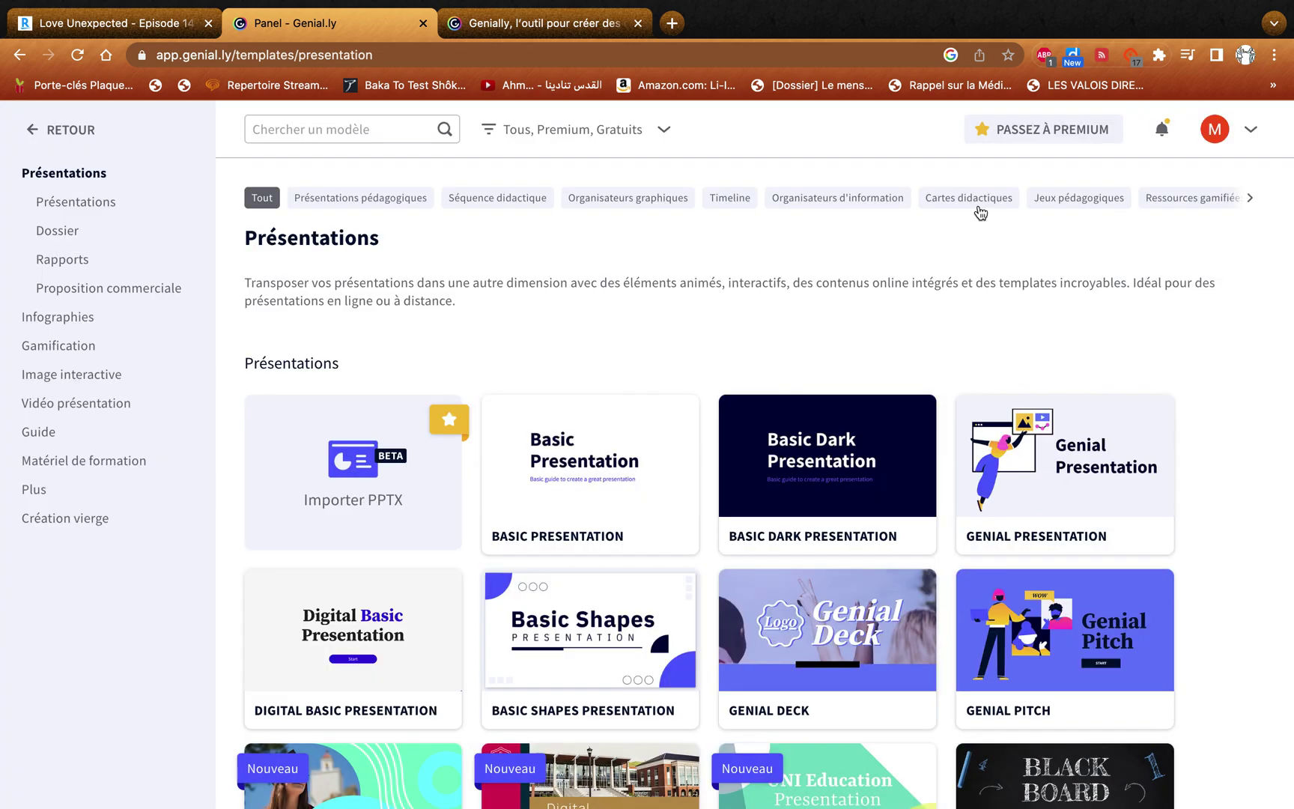
Browse the templates in the Présentations subcategory for a suitable presentation design
scroll(827, 453, down, 6)
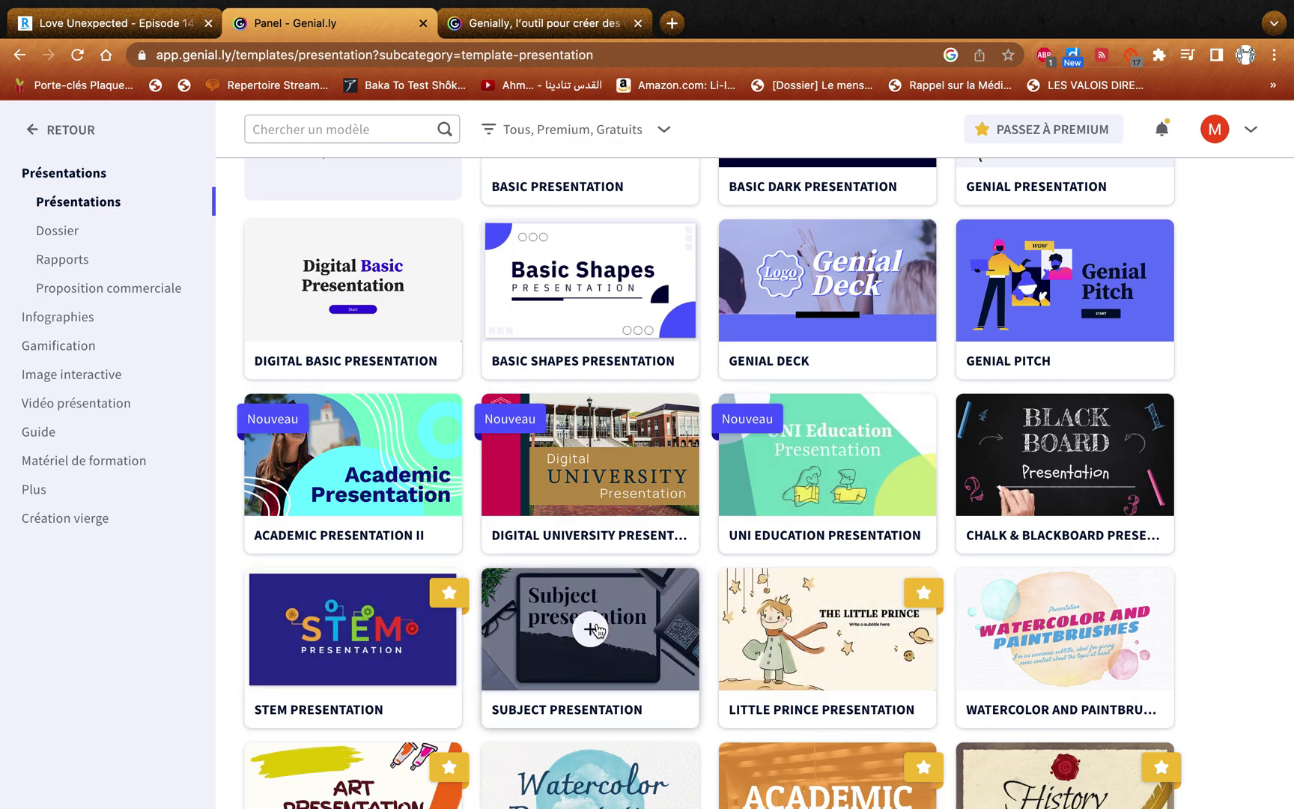
scroll(593, 626, down, 7)
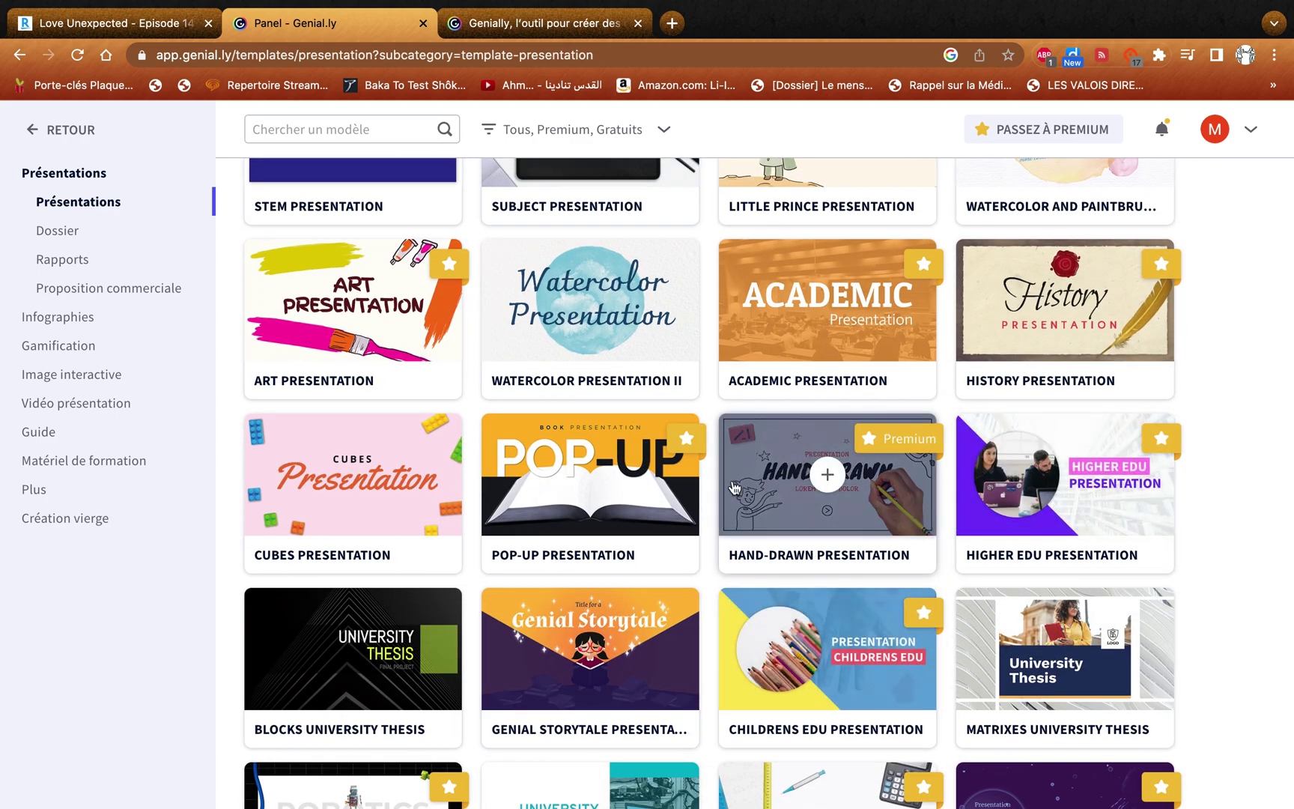
scroll(586, 479, down, 10)
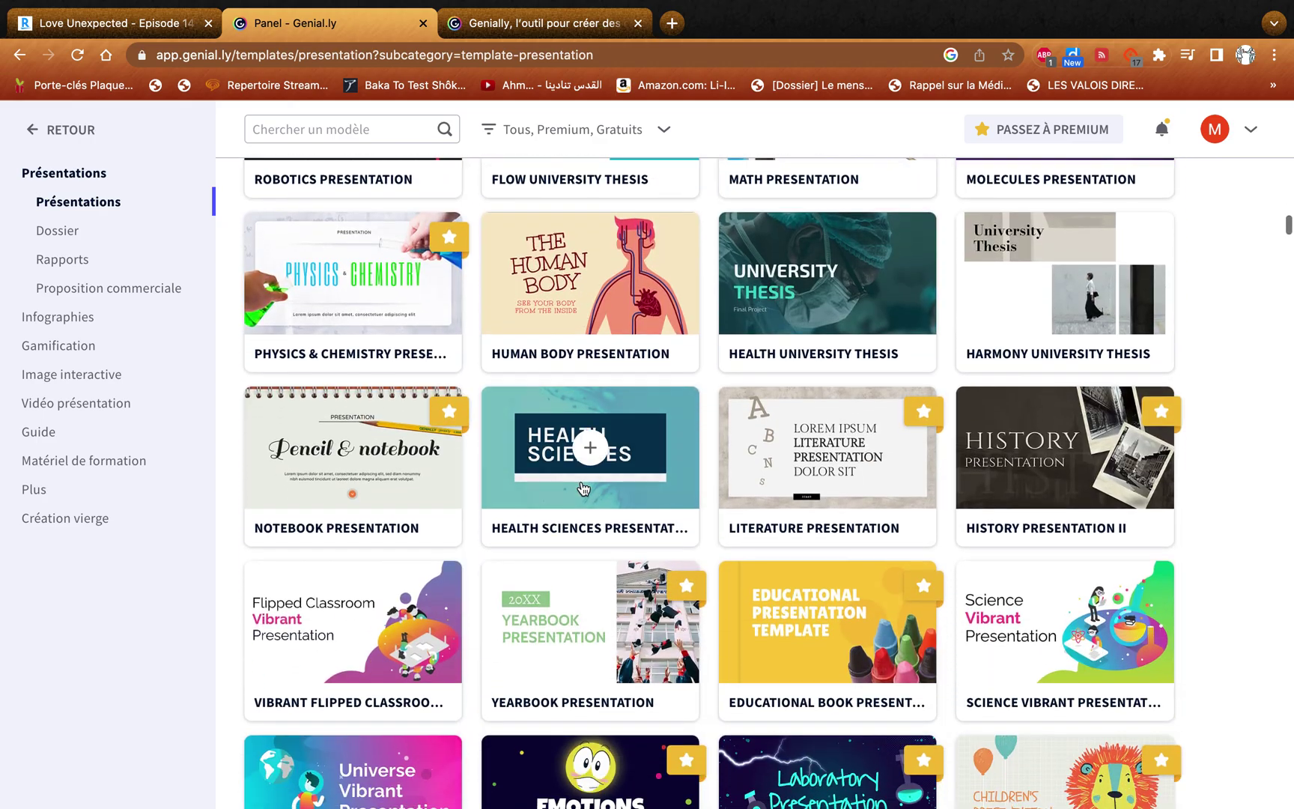
scroll(583, 488, down, 6)
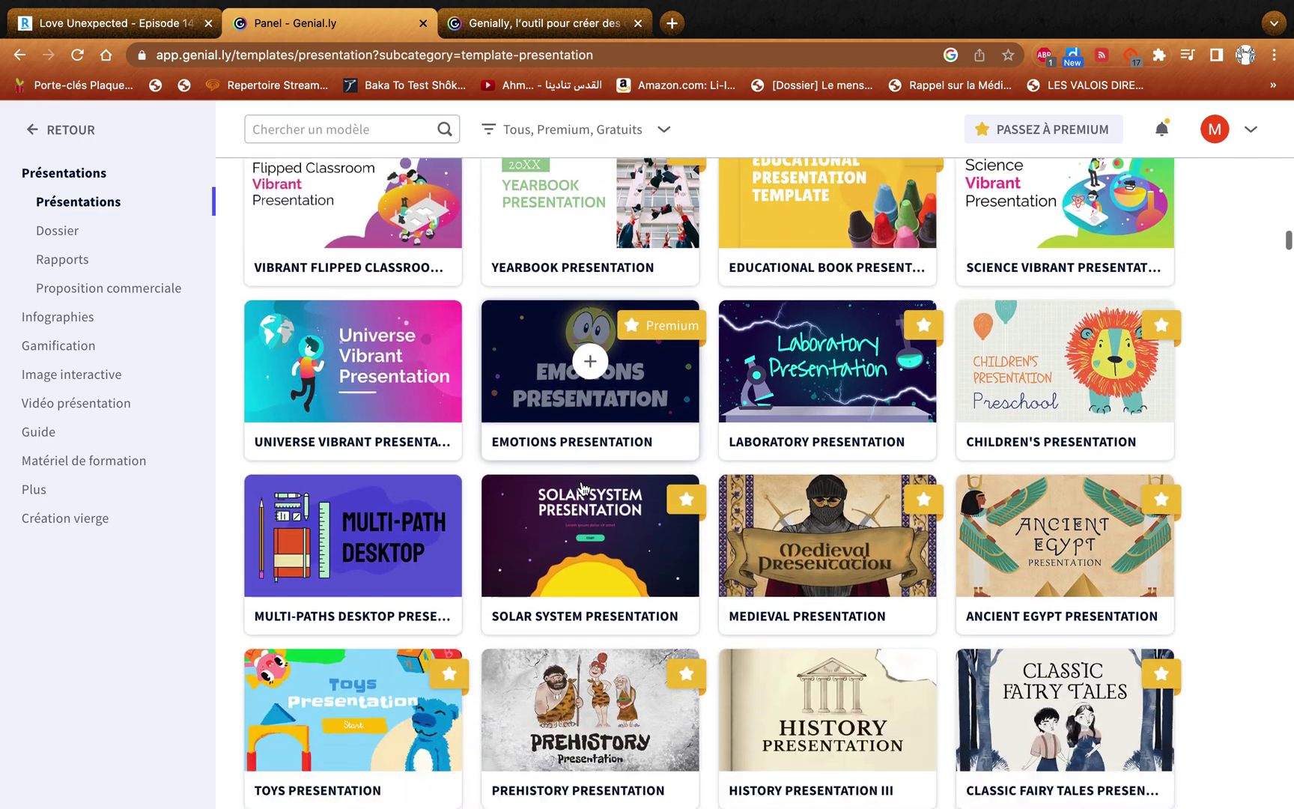
scroll(583, 488, down, 6)
scroll(583, 488, up, 10)
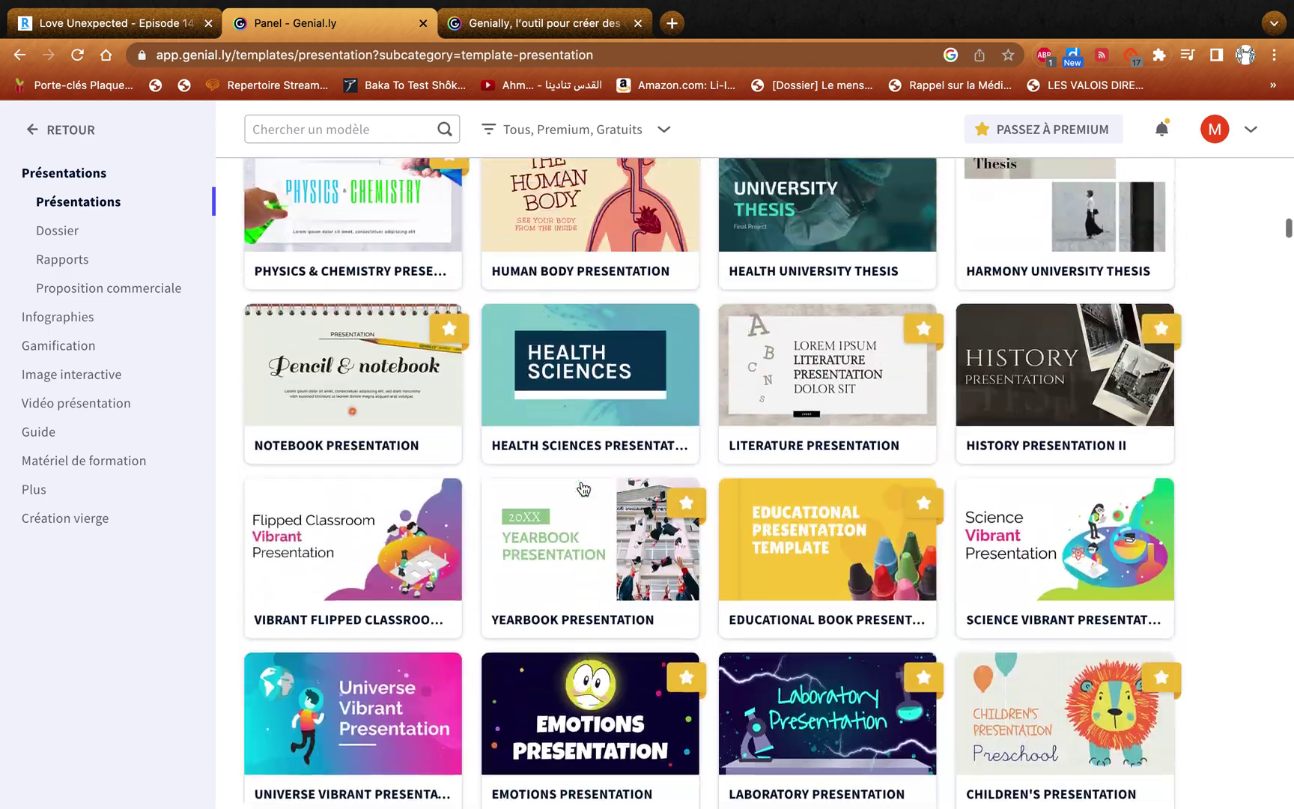
scroll(584, 488, up, 13)
scroll(583, 488, down, 20)
scroll(583, 488, down, 4)
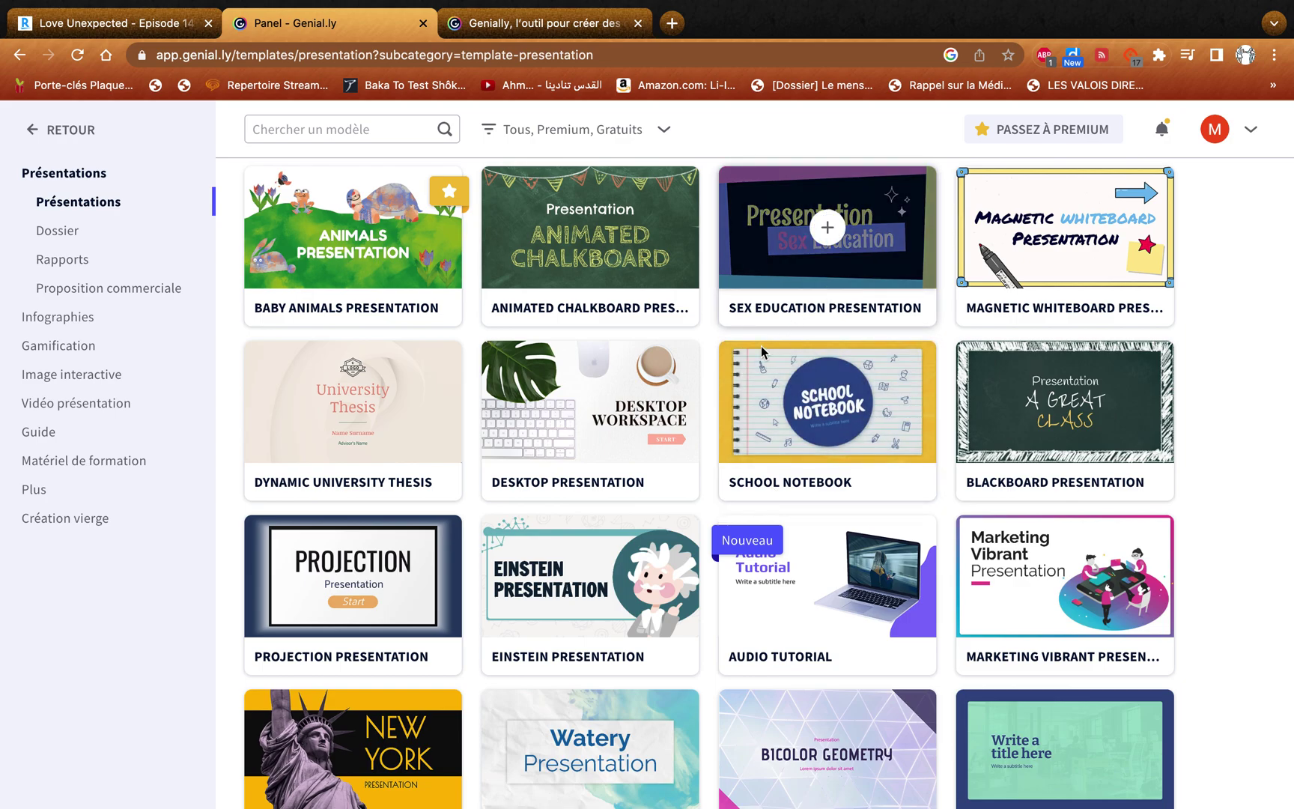
scroll(753, 654, down, 4)
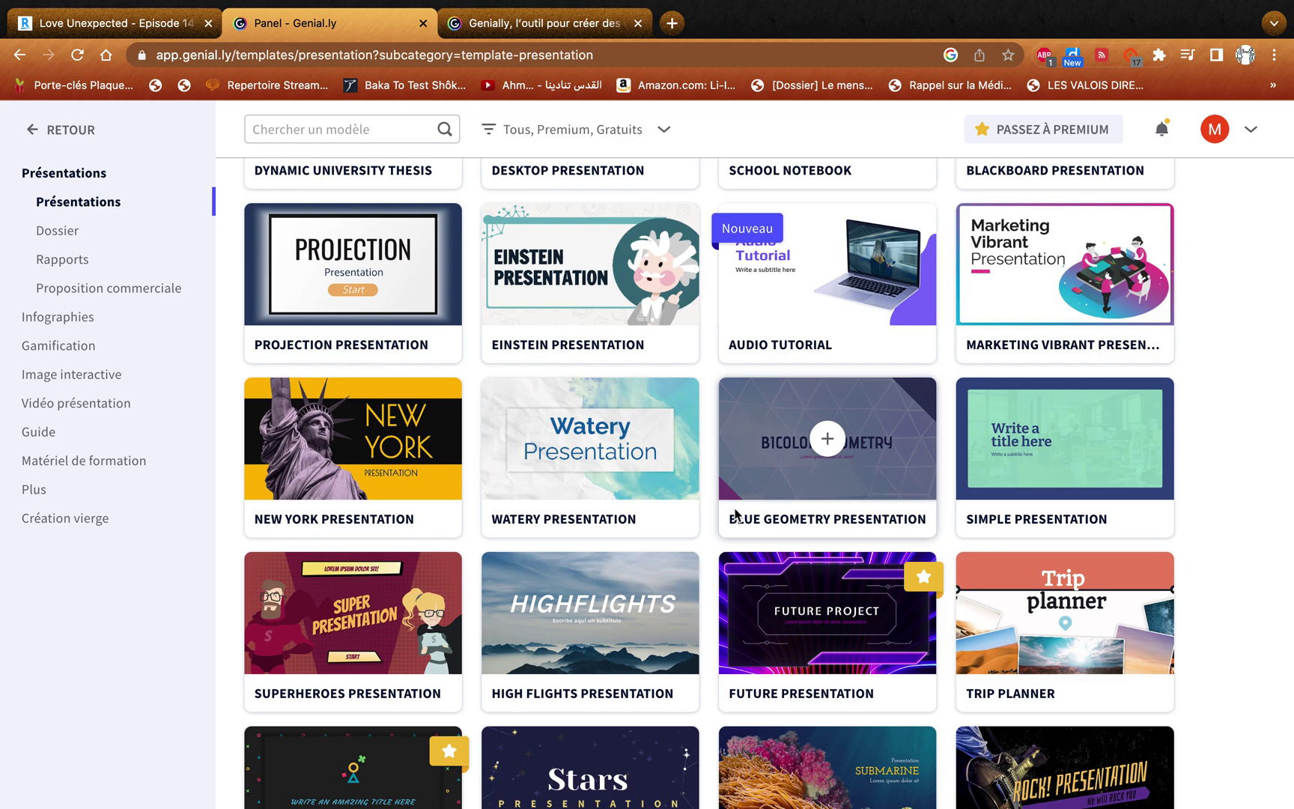
Preview the first few pages of the Marketing Vibrant Presentation template
click(1108, 283)
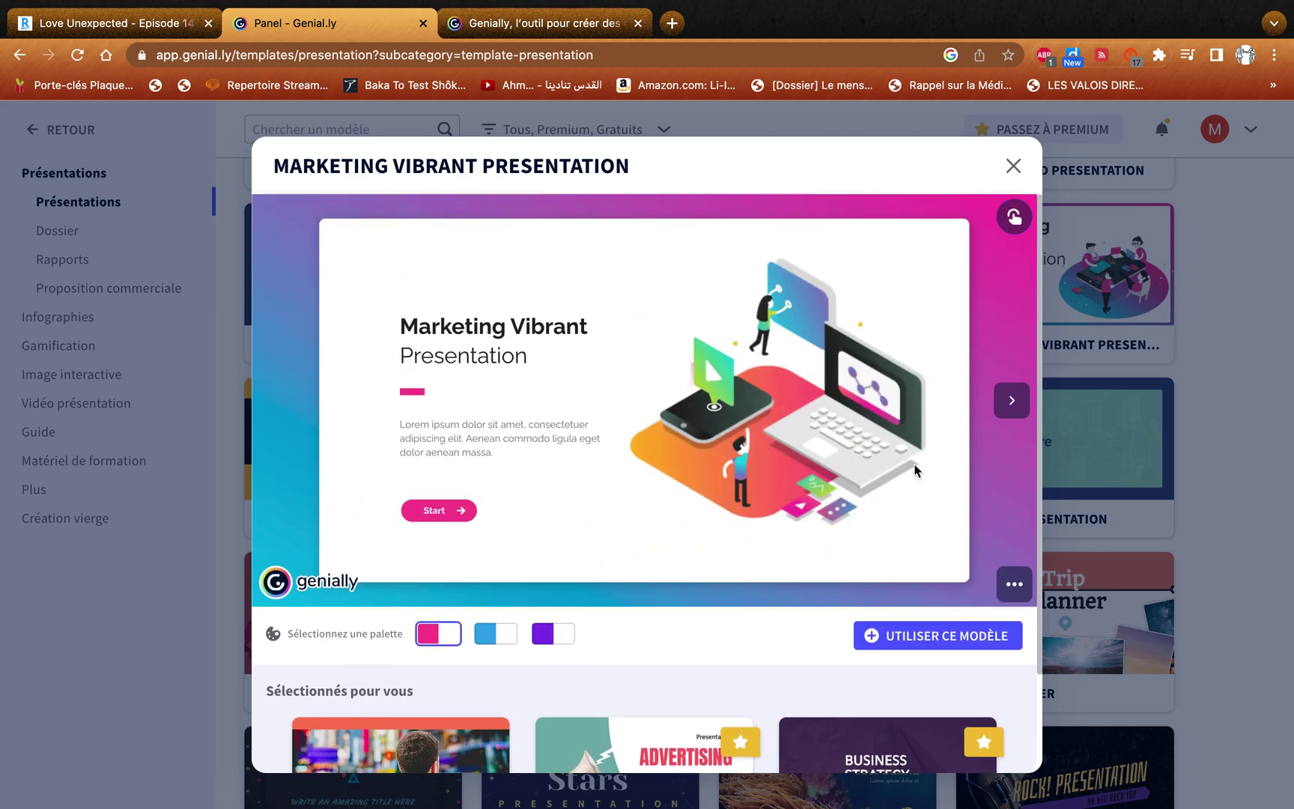
click(1007, 404)
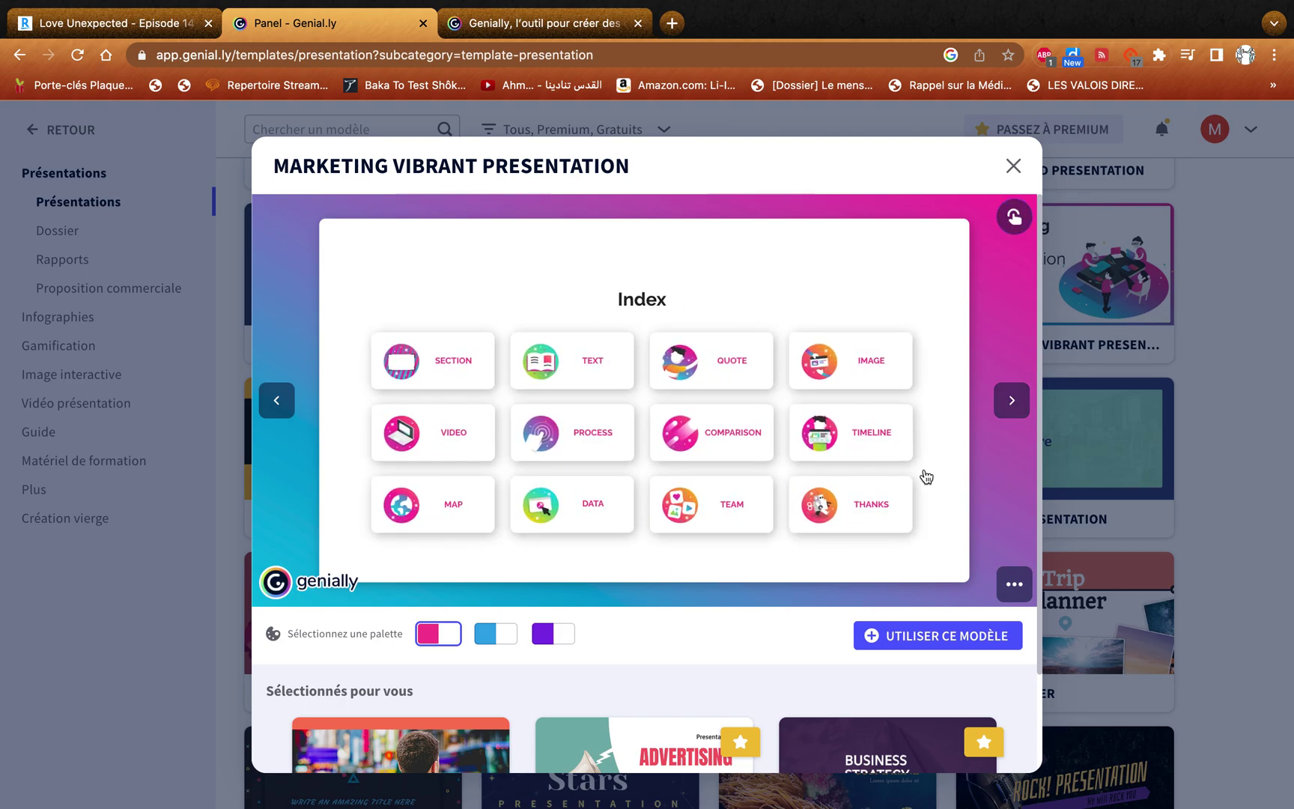
click(1001, 406)
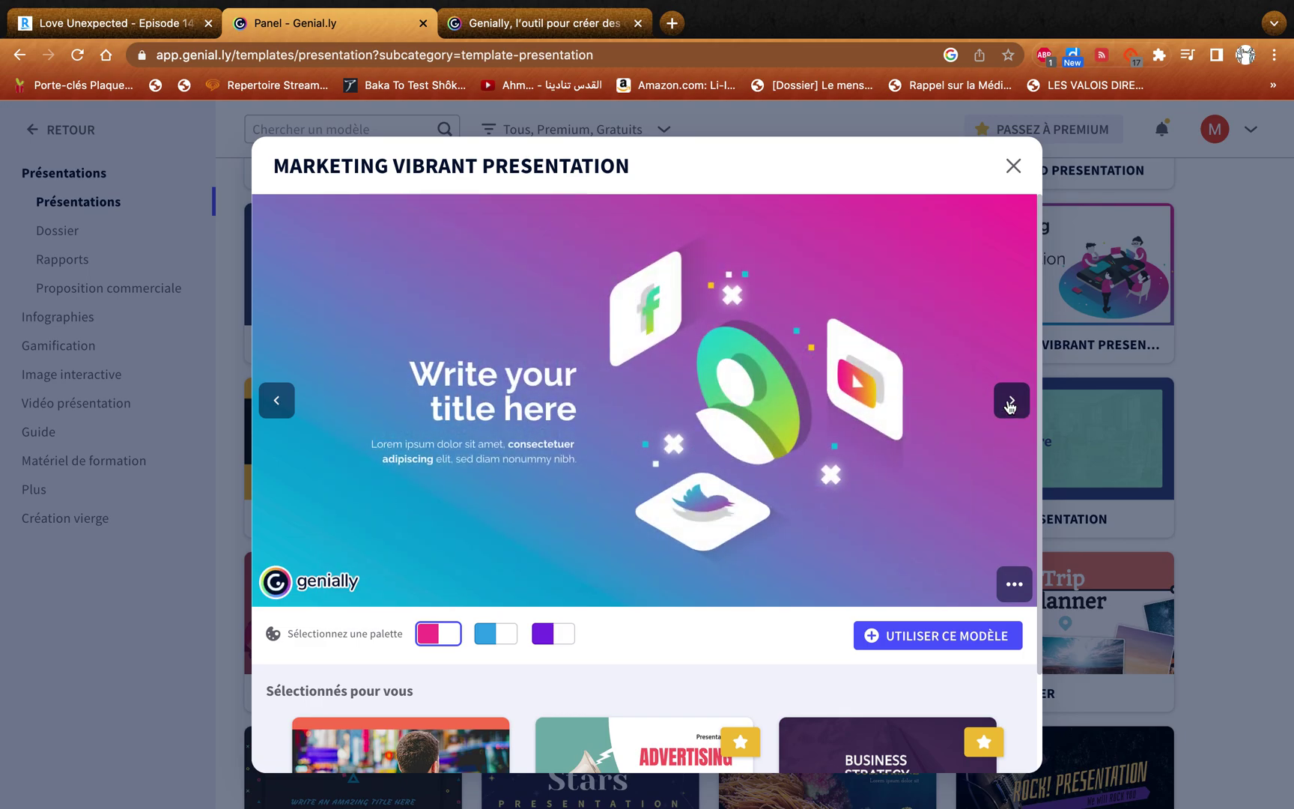
click(1009, 405)
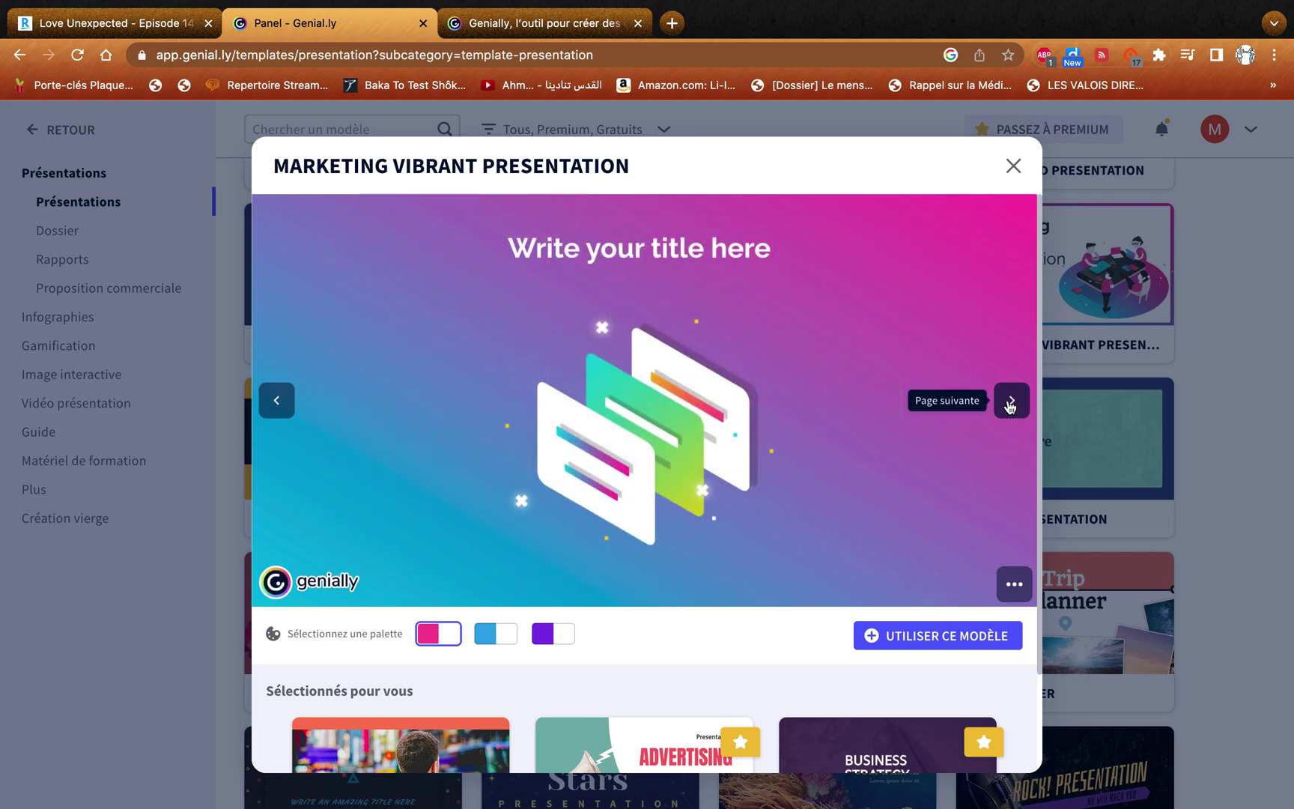
click(1009, 402)
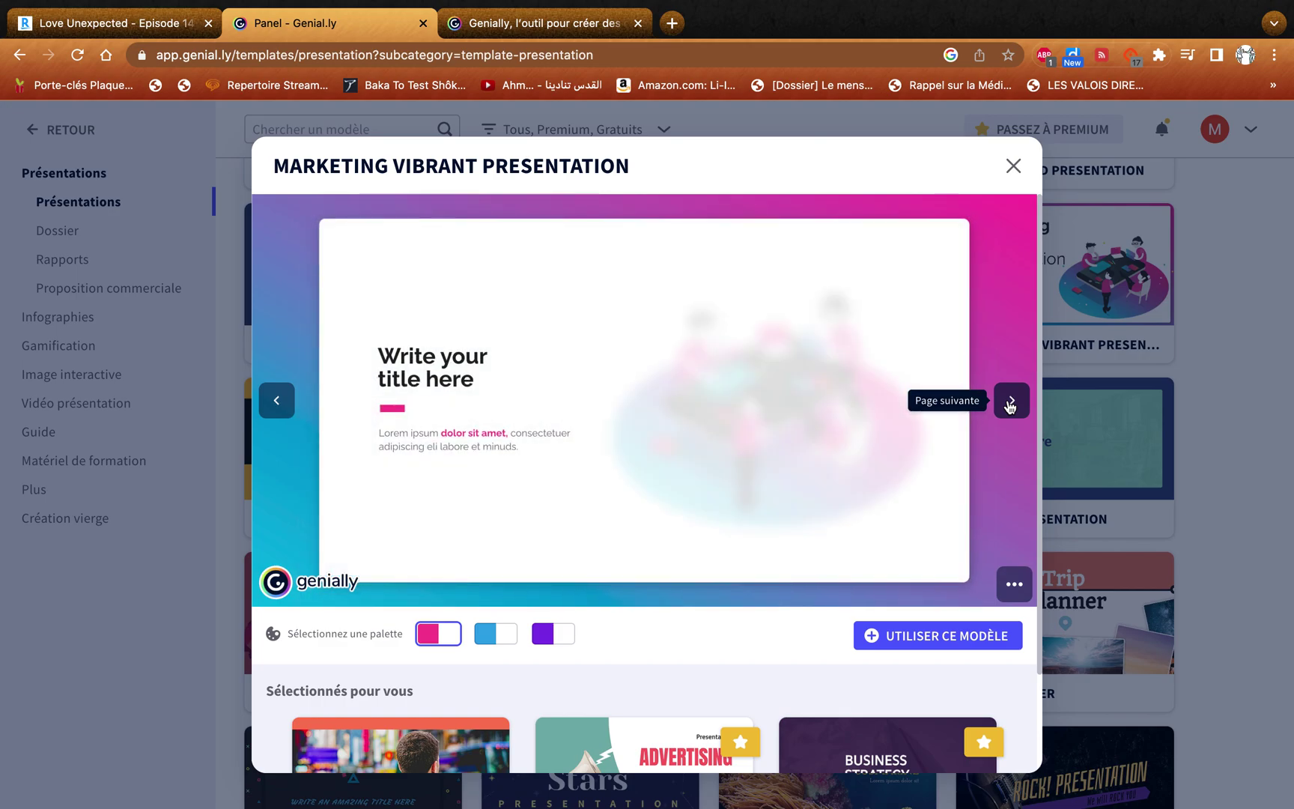
Use the Marketing Vibrant Presentation template and review the pages it offers for the new creation
click(932, 638)
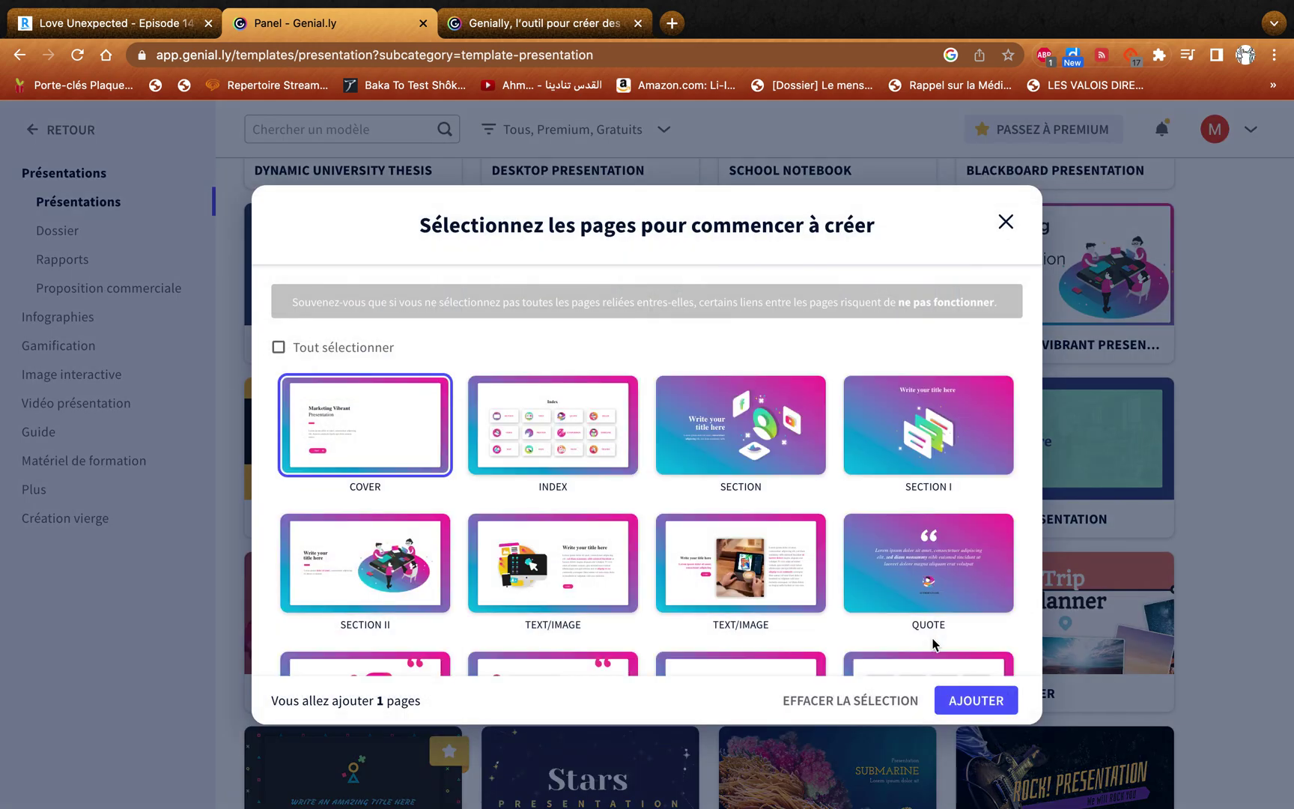
scroll(736, 654, down, 10)
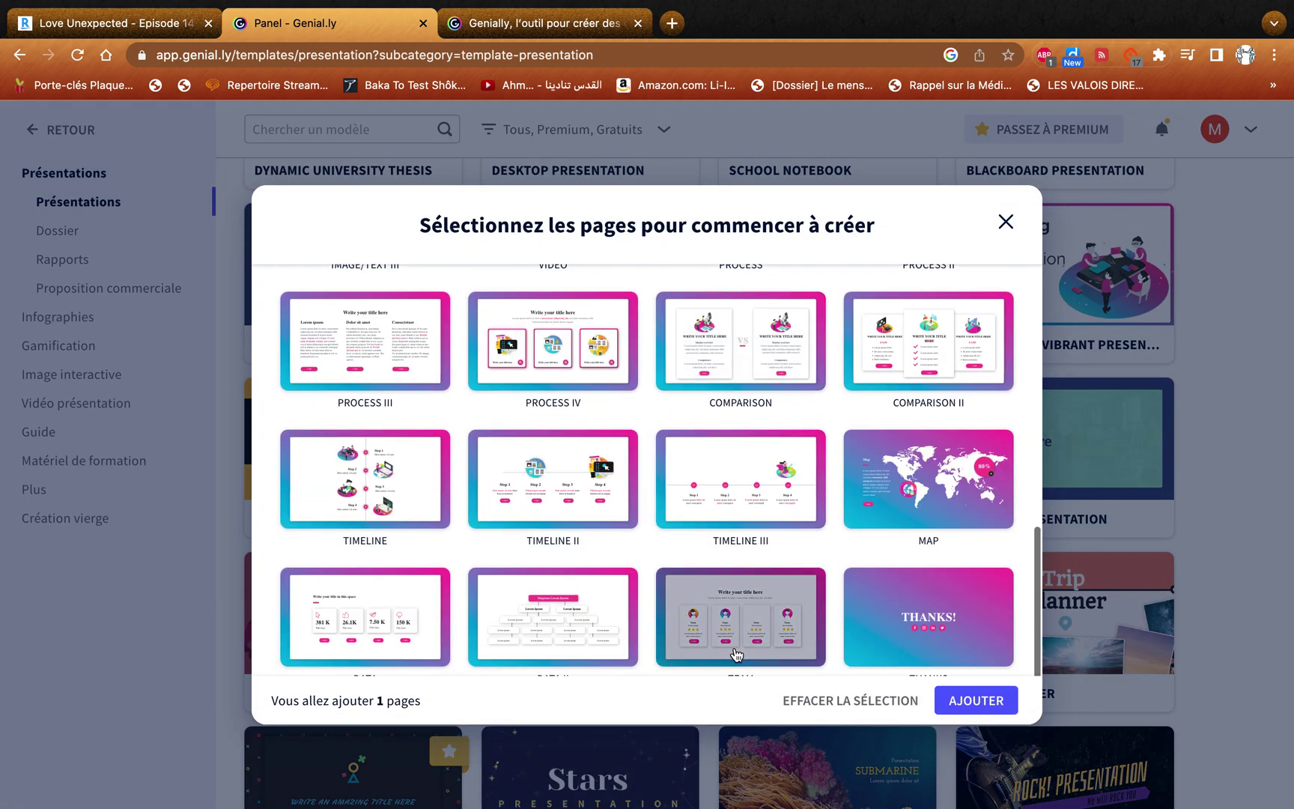
scroll(723, 472, up, 10)
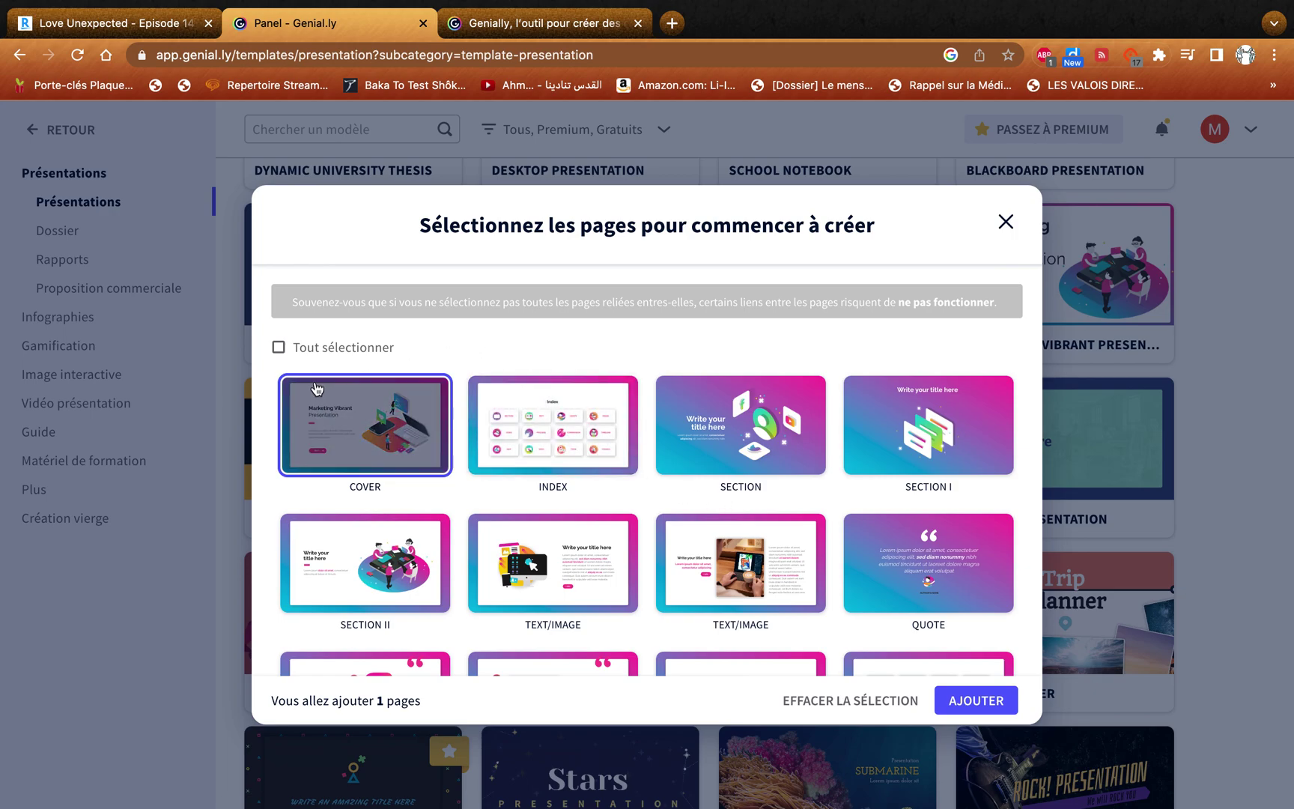
Try selecting all of the template's pages, look through them and clear that selection
click(278, 347)
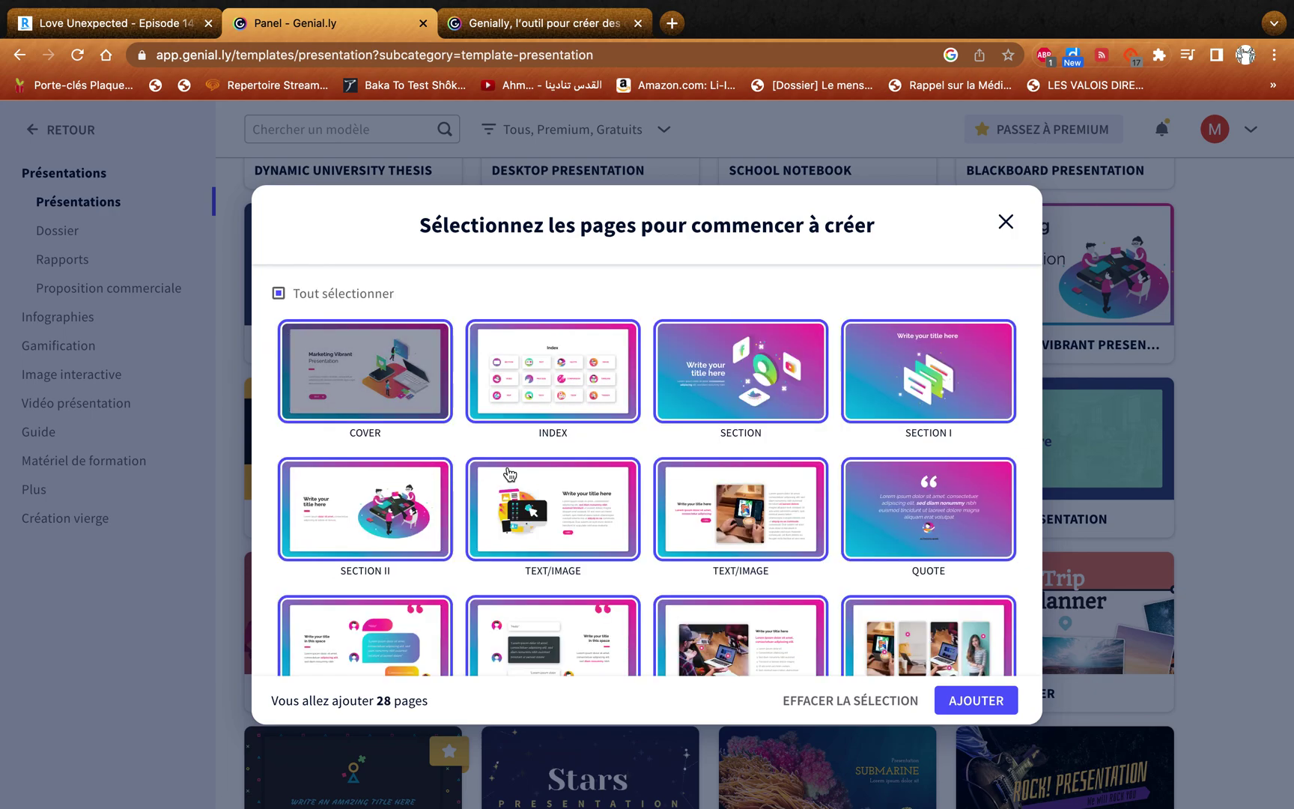
scroll(509, 494, down, 10)
scroll(512, 514, up, 5)
scroll(513, 514, up, 5)
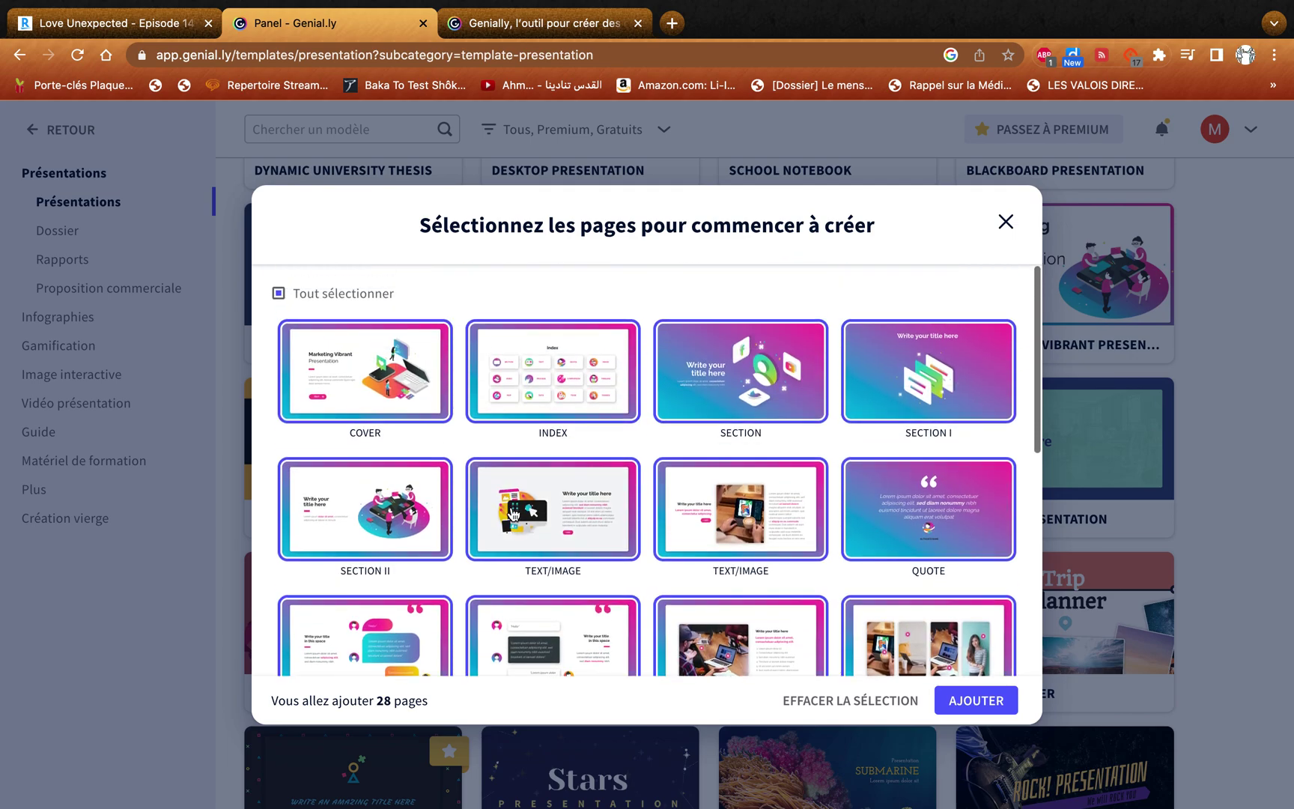
click(280, 293)
Select the Cover, Index, Section I and Section II pages for the new creation
click(382, 441)
click(584, 469)
scroll(782, 477, down, 2)
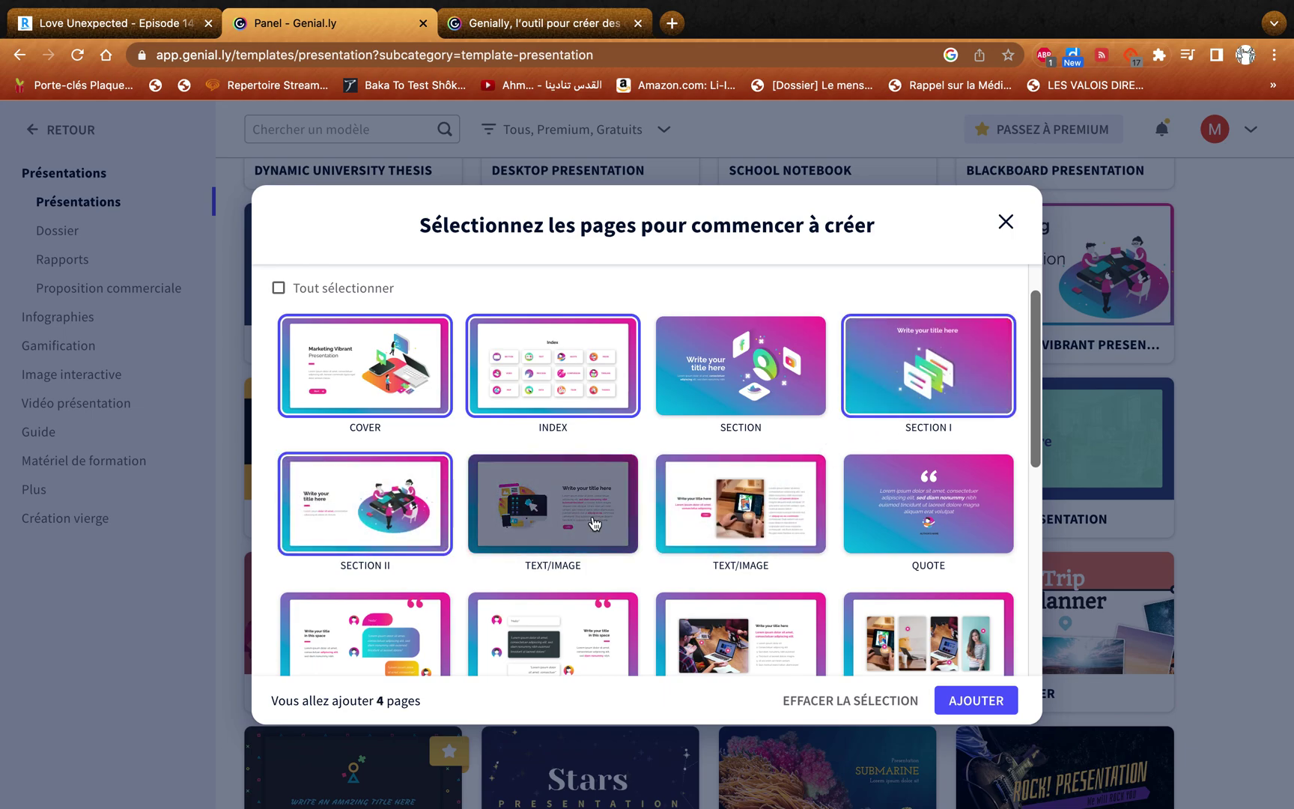
Look through the remaining template pages and add the Thanks and Team pages to the selection
scroll(592, 521, down, 5)
scroll(593, 522, down, 4)
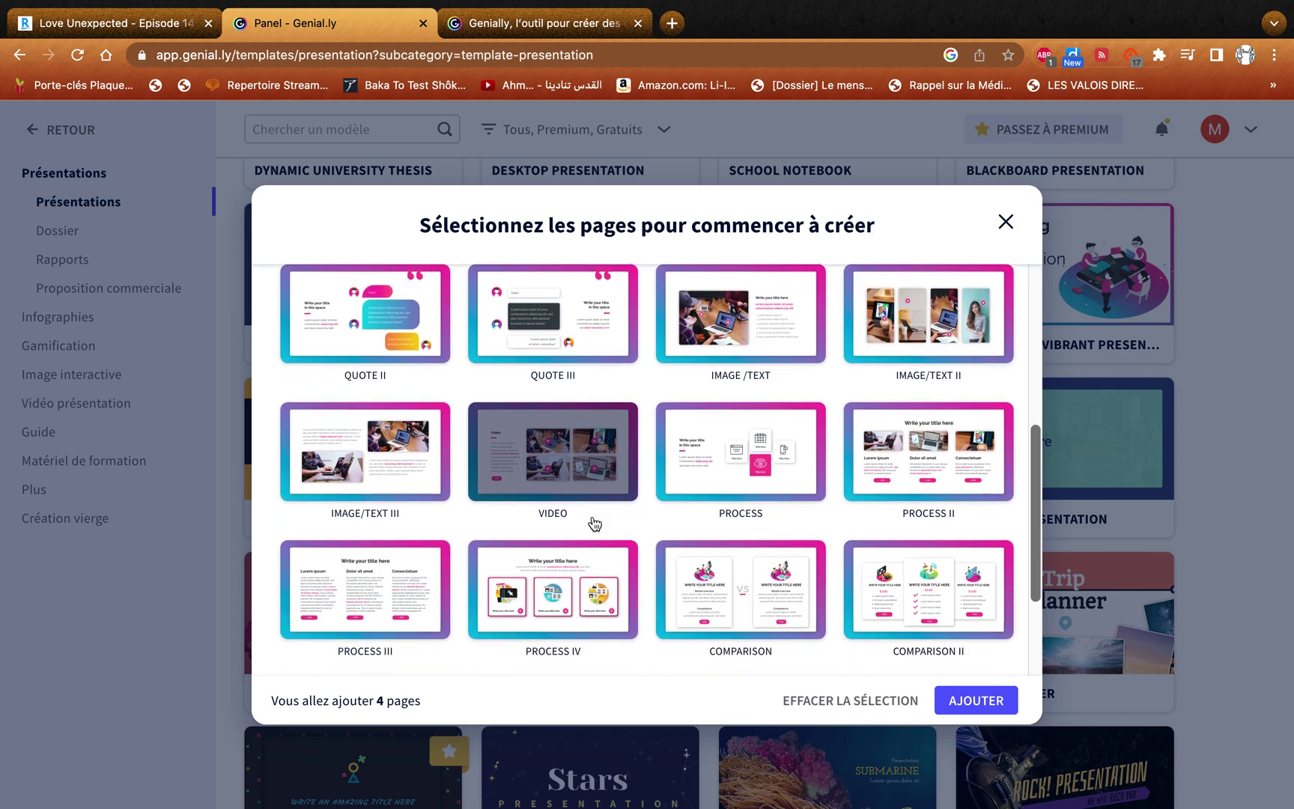
scroll(593, 522, up, 4)
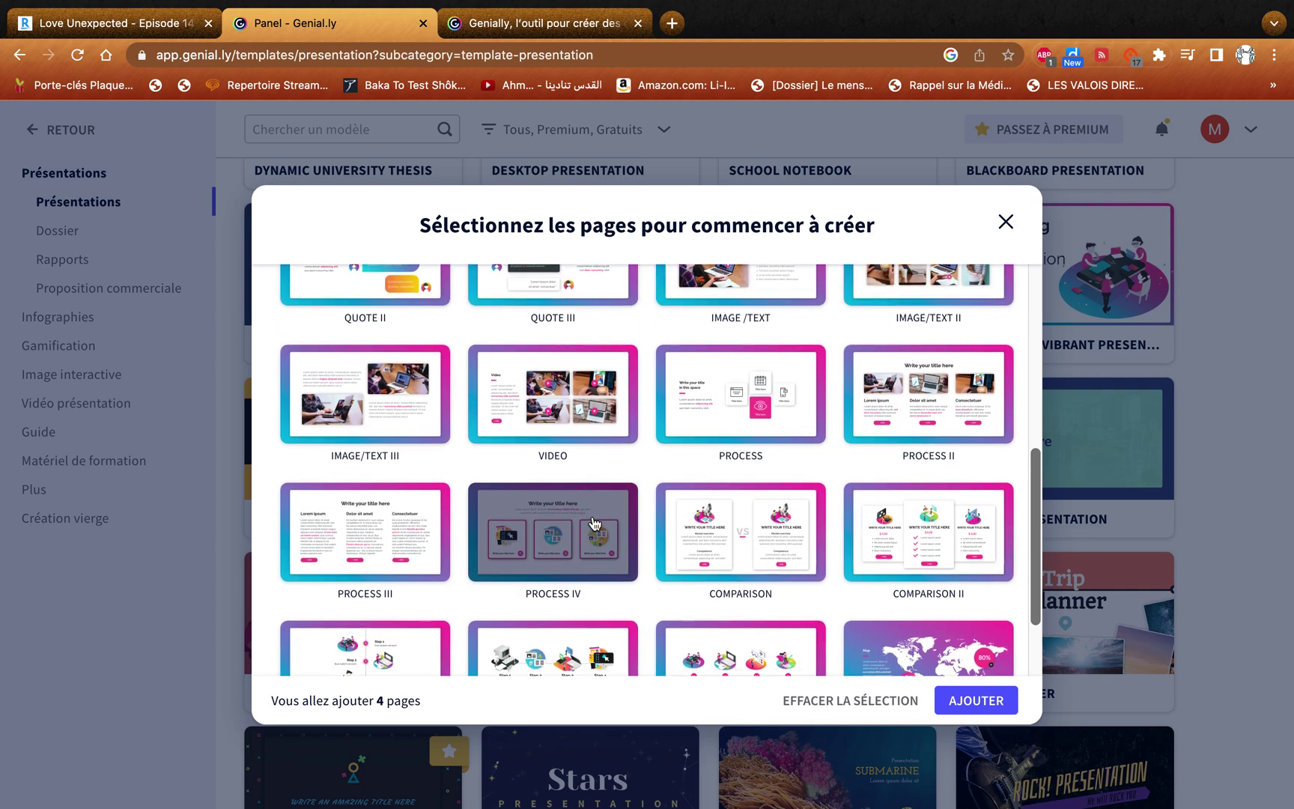
scroll(593, 521, down, 6)
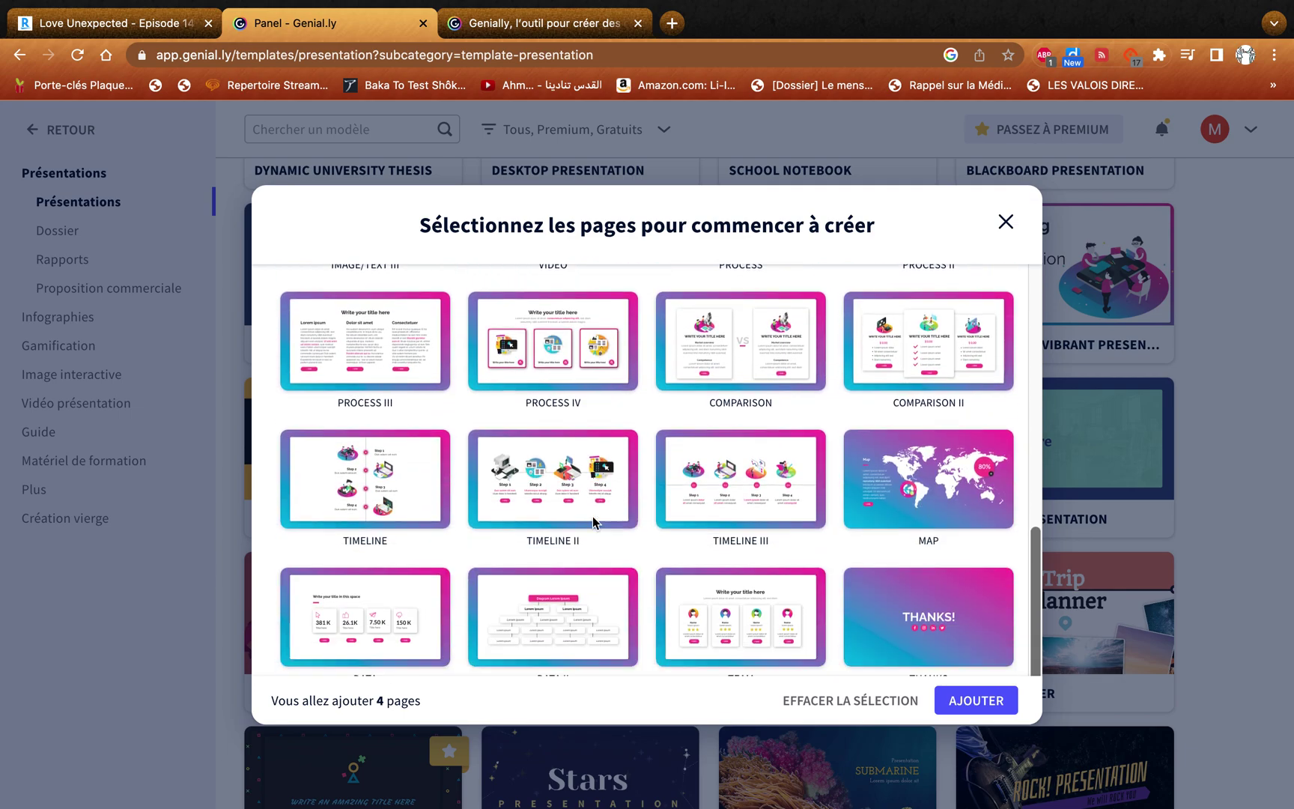
click(962, 615)
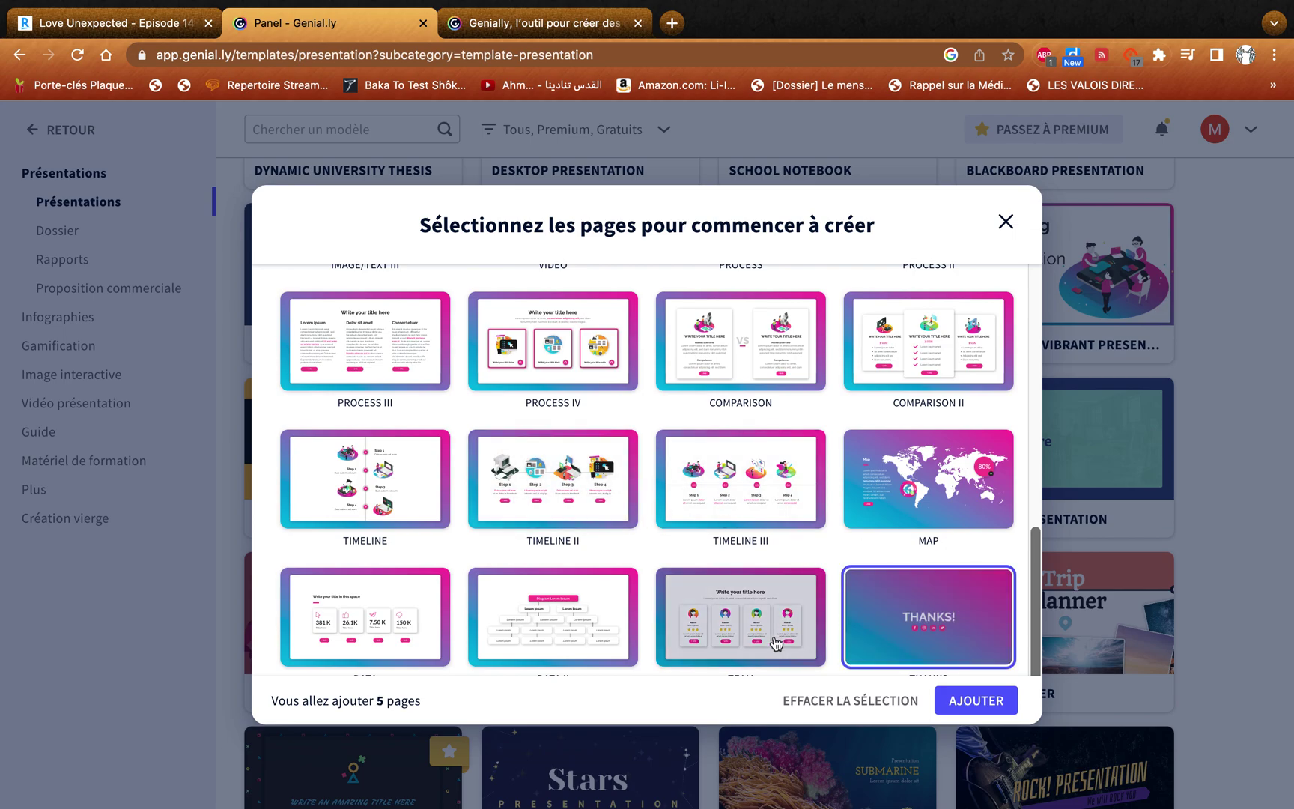
click(724, 636)
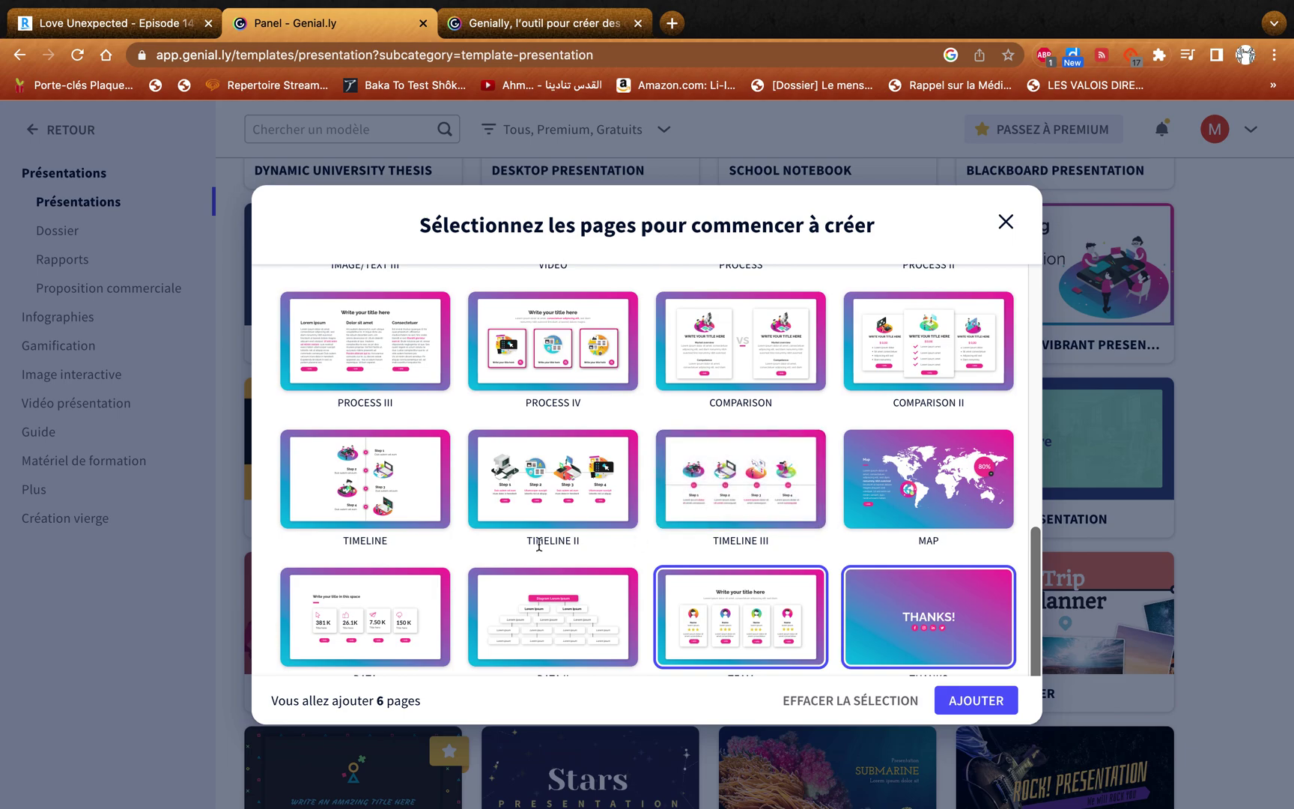
Also select the Process, Process II and Process III pages, and add all selected pages to the new creation
click(361, 370)
scroll(358, 369, up, 3)
click(929, 348)
click(779, 370)
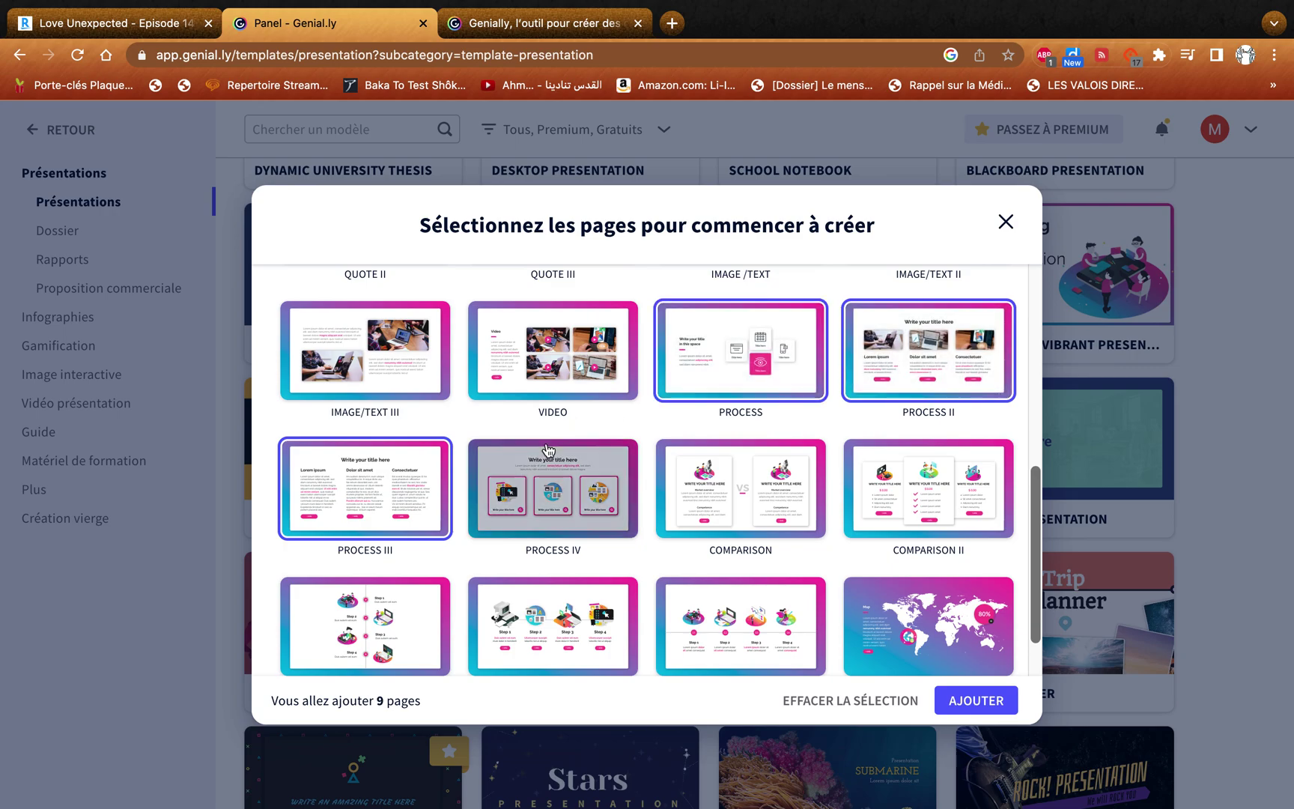
scroll(749, 419, up, 2)
scroll(696, 502, down, 5)
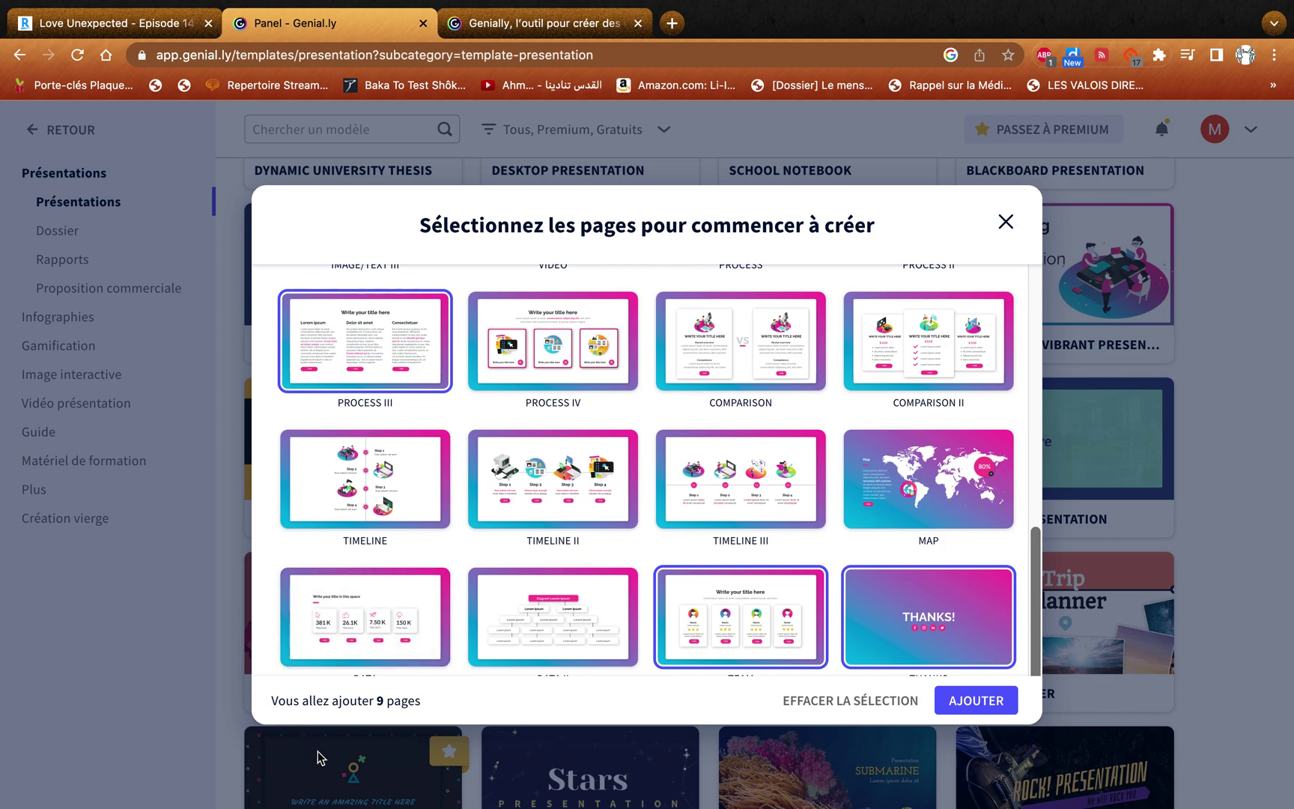
click(949, 713)
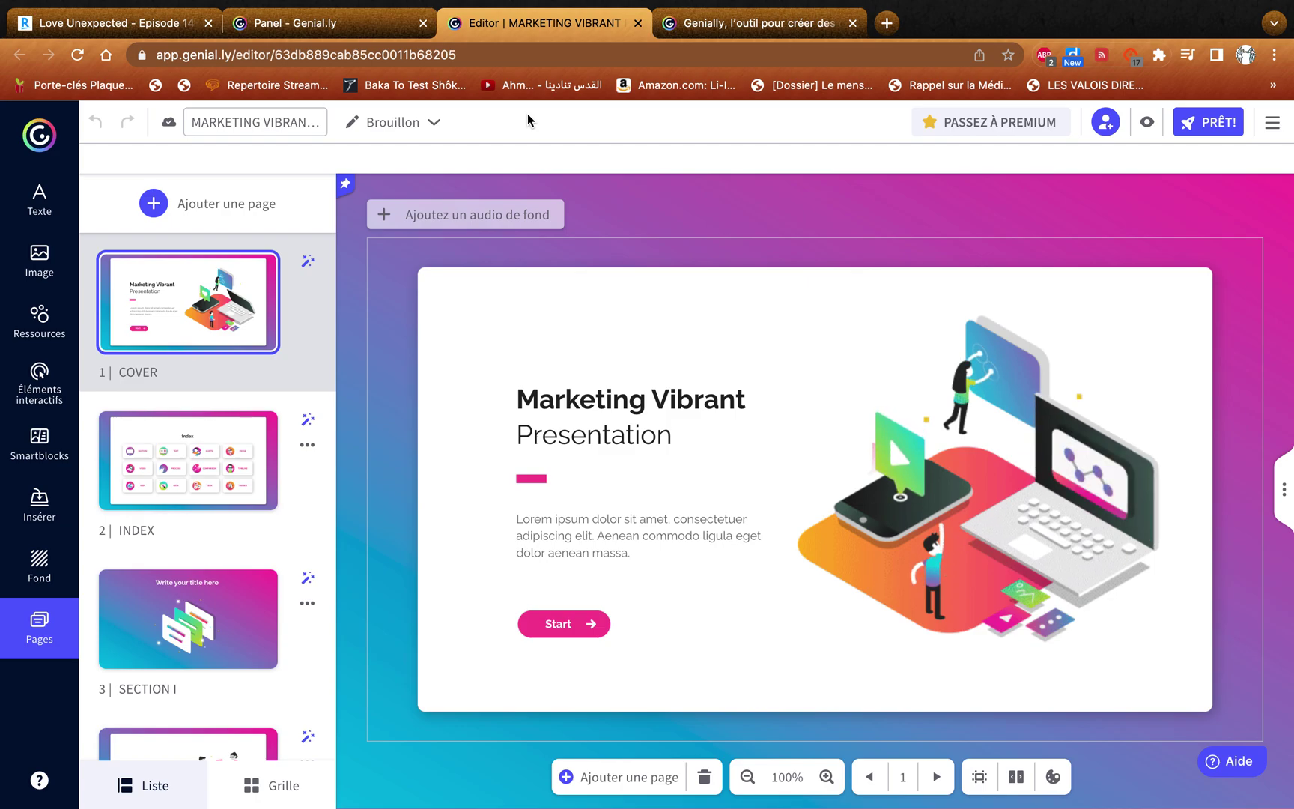
Take the browser window out of full-screen mode and switch to Finder
mouse_move(94, 6)
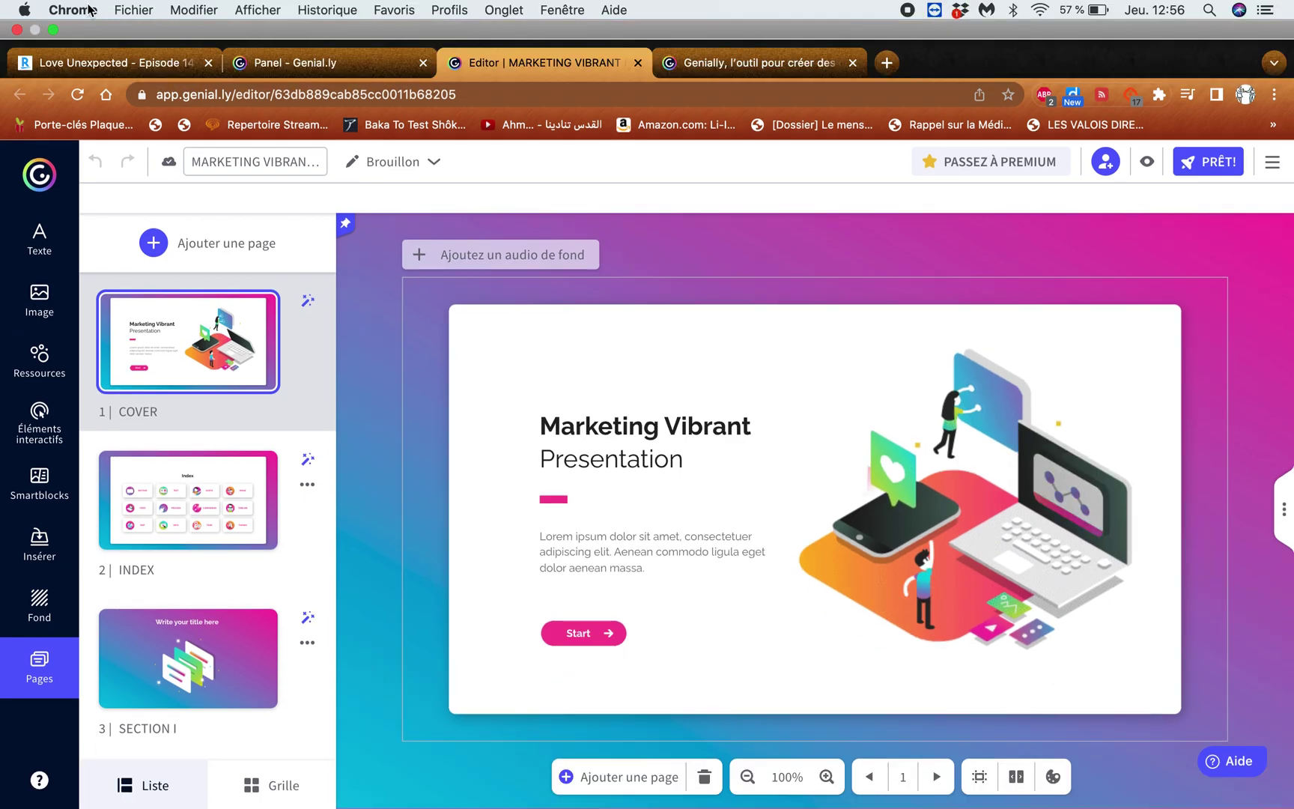
click(52, 30)
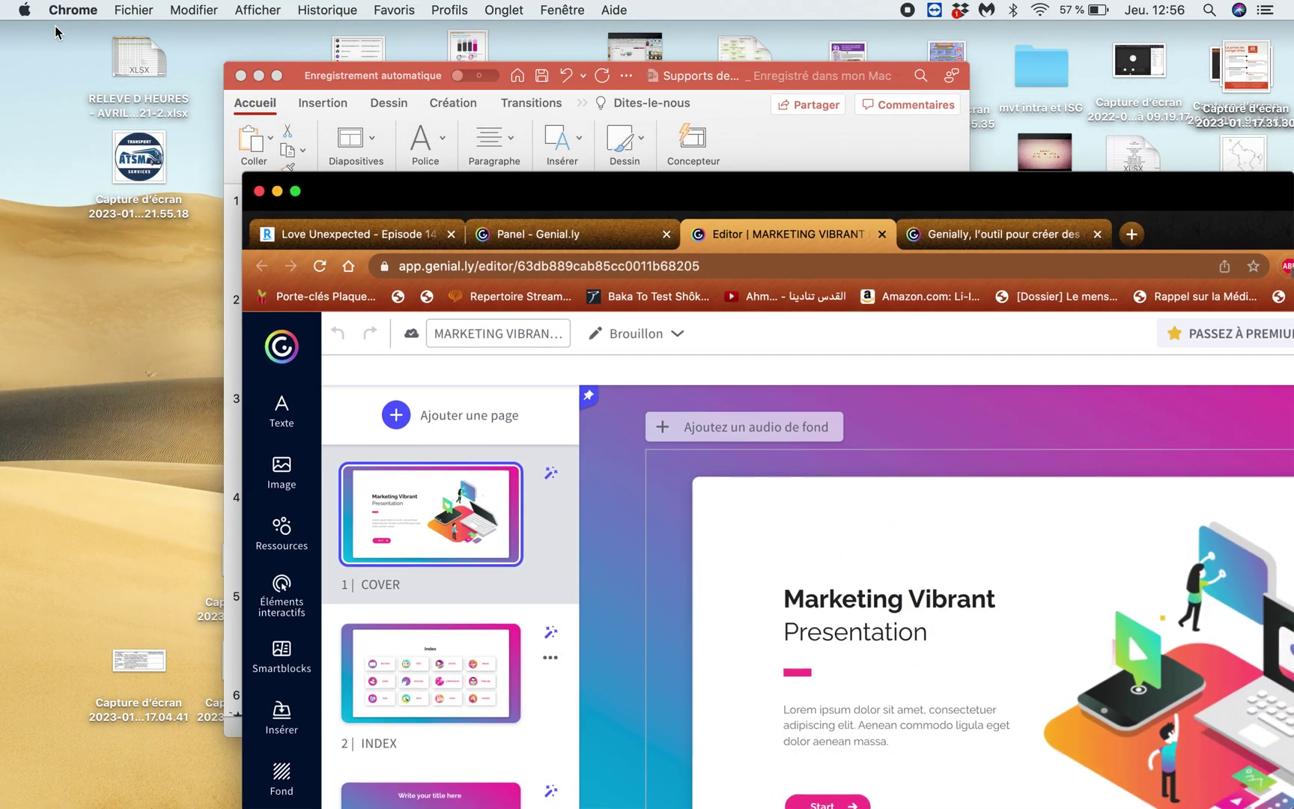
click(51, 783)
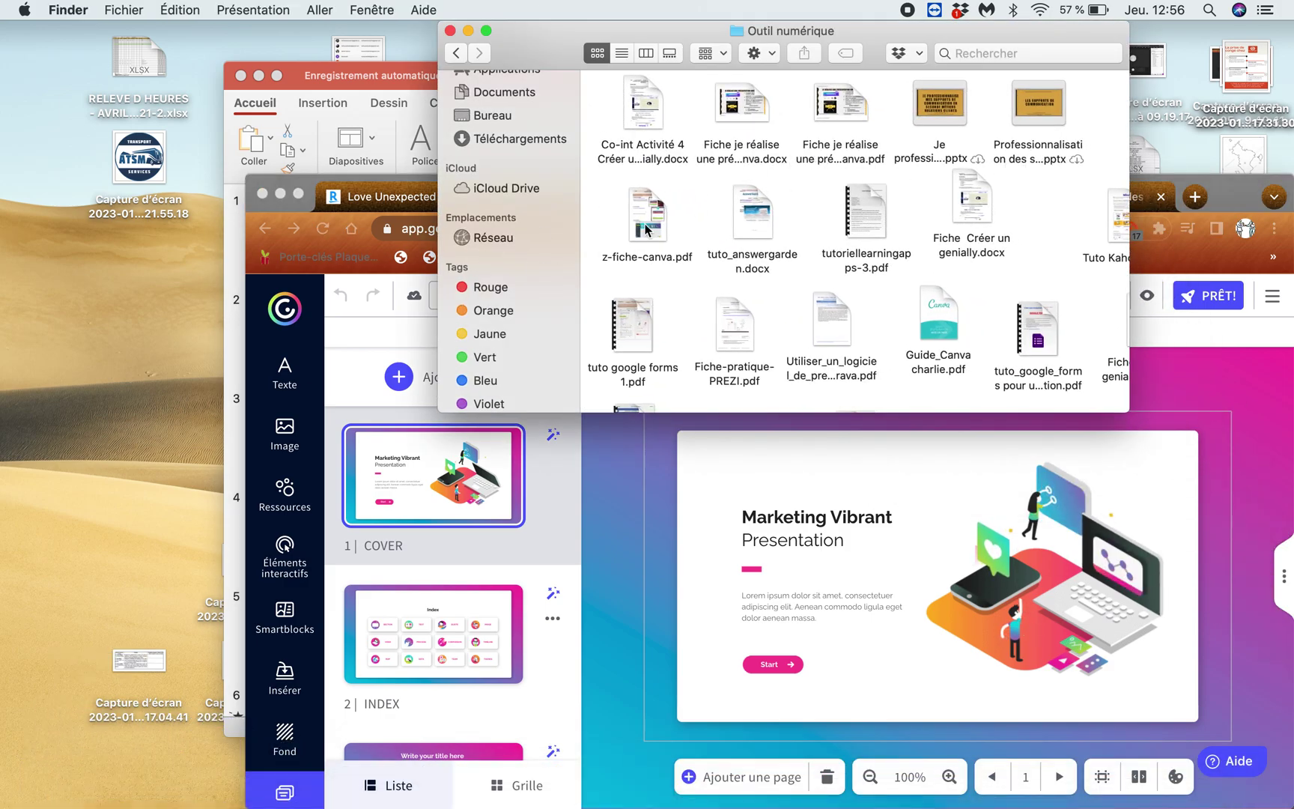
Go to the e33 folder inside Terminale, enseignement pro and Évaluations
scroll(522, 357, down, 2)
click(522, 355)
double_click(622, 112)
double_click(798, 107)
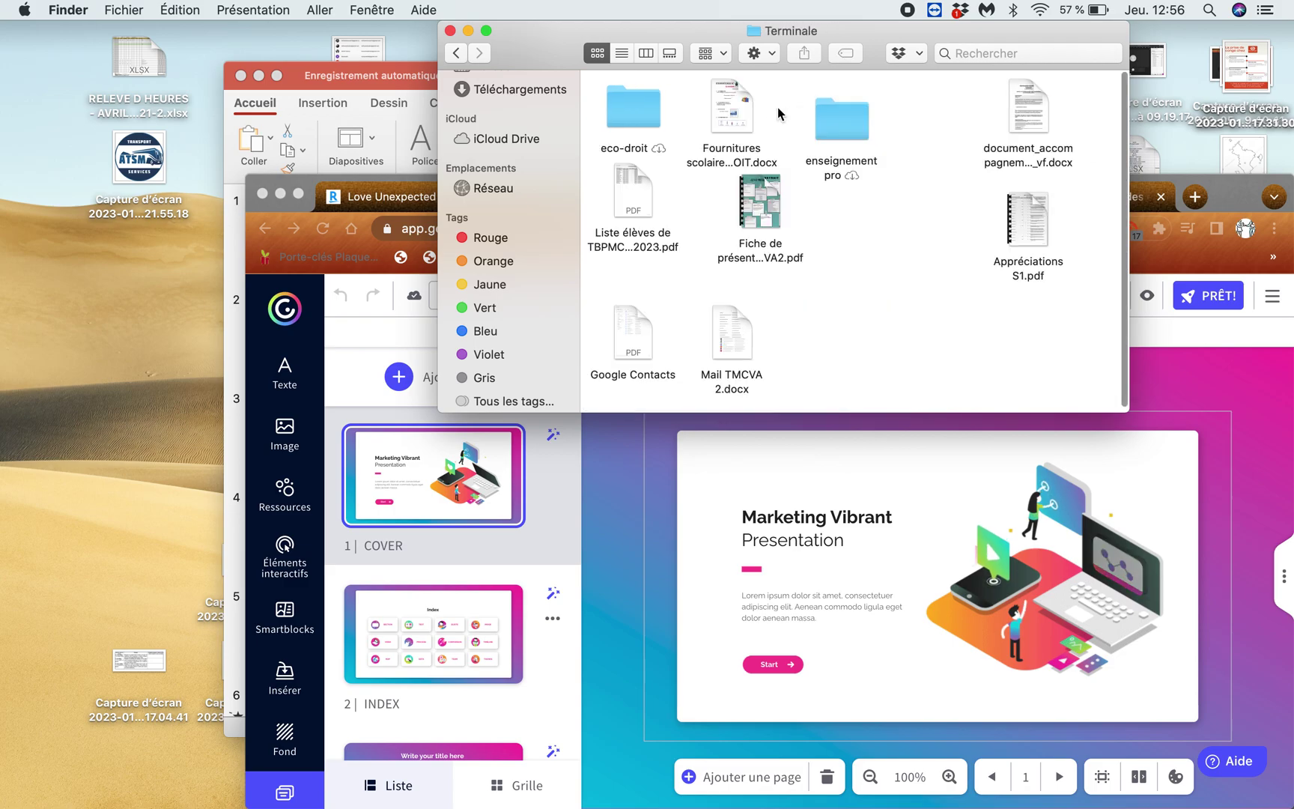
double_click(854, 124)
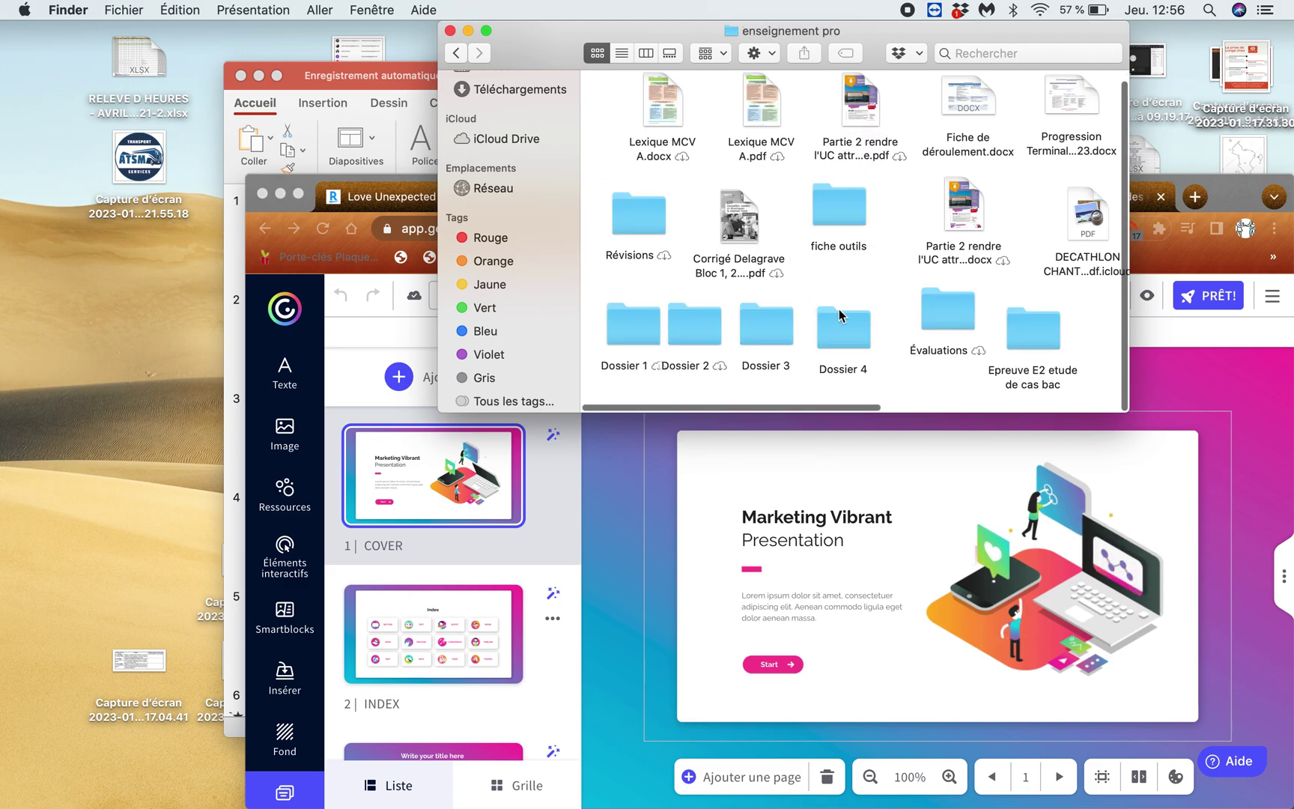
double_click(970, 318)
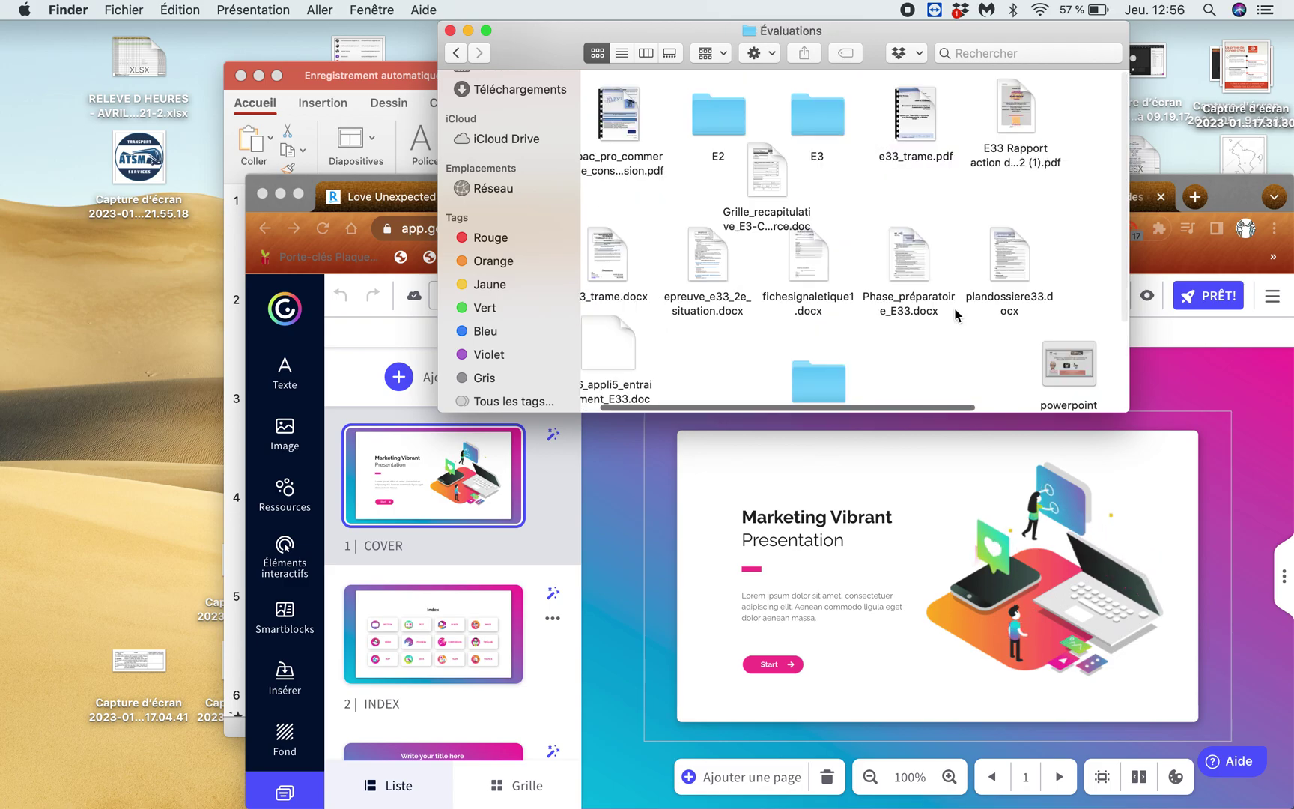
scroll(848, 310, down, 2)
double_click(805, 239)
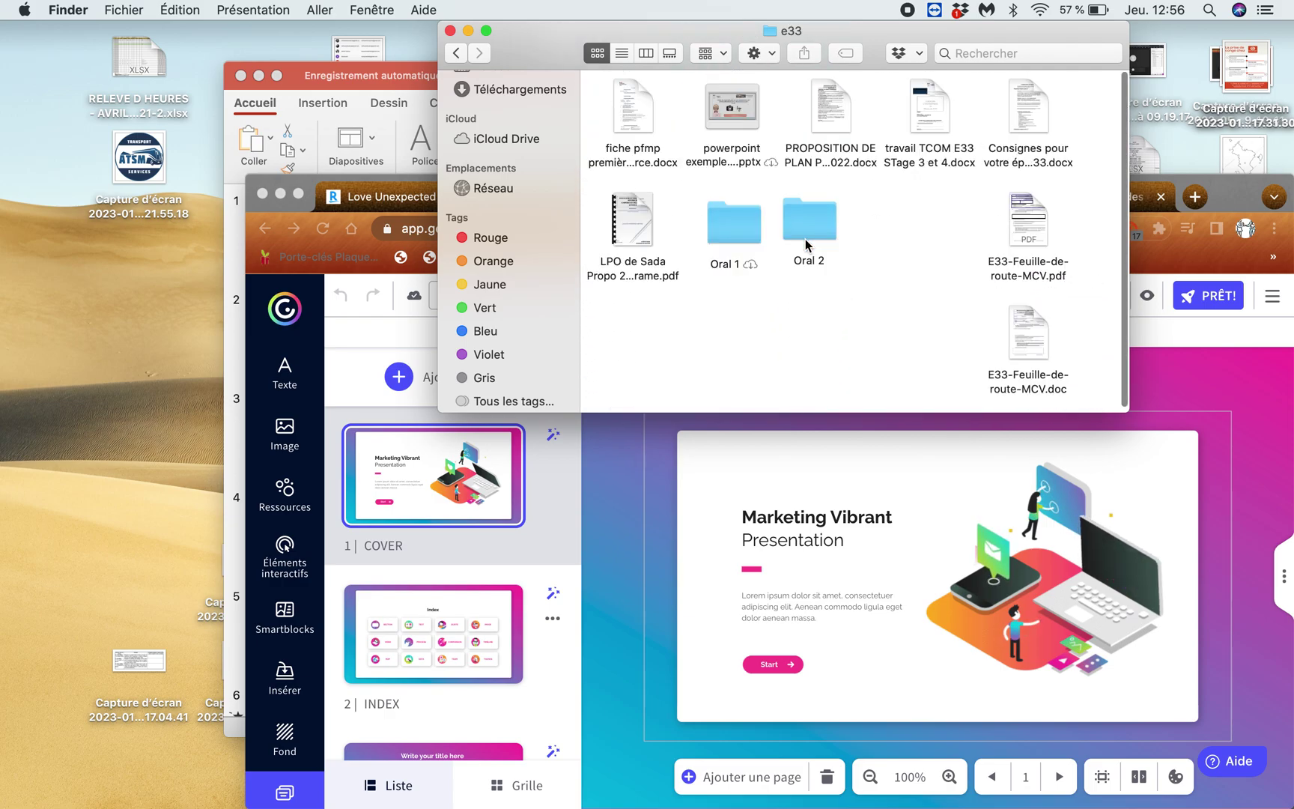
Open the Powerpoint E33 oral n°2 example from the Oral 2 folder, closing the other open presentations
double_click(749, 111)
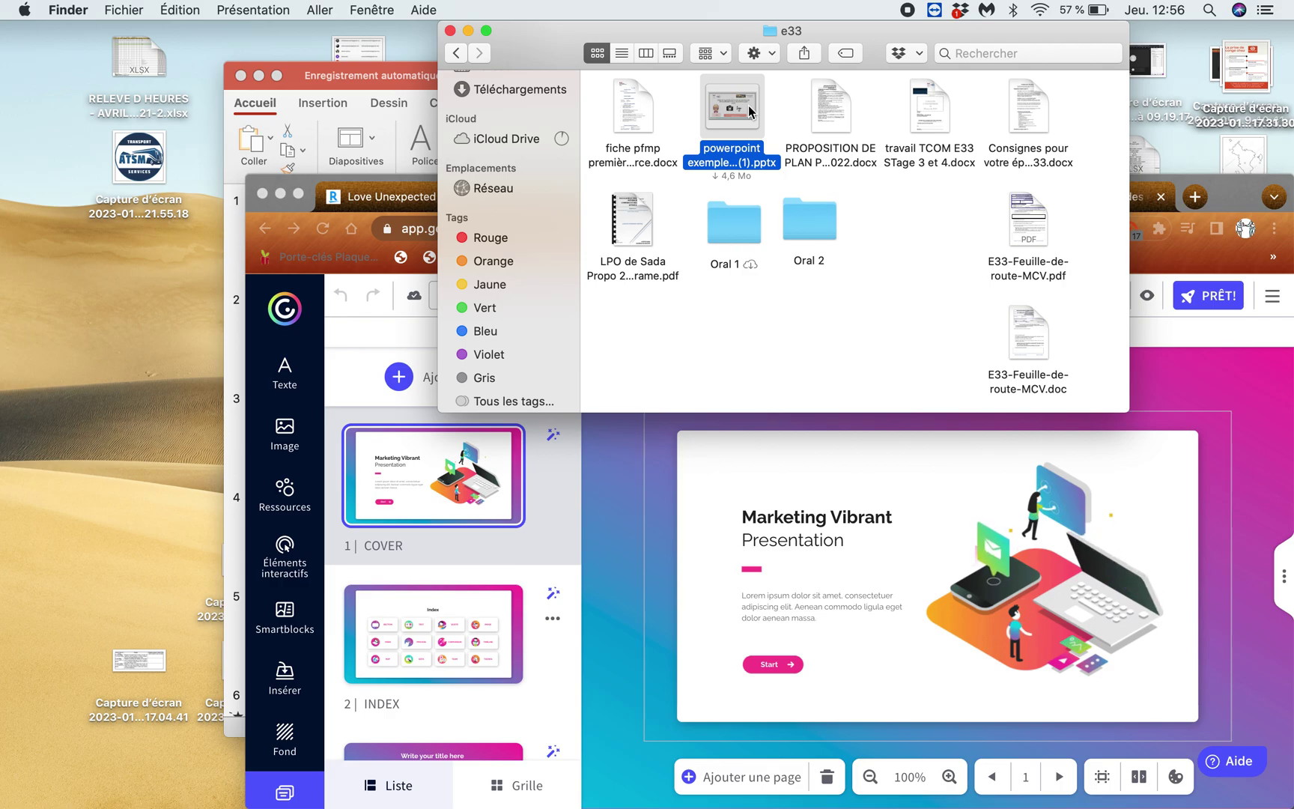
double_click(793, 217)
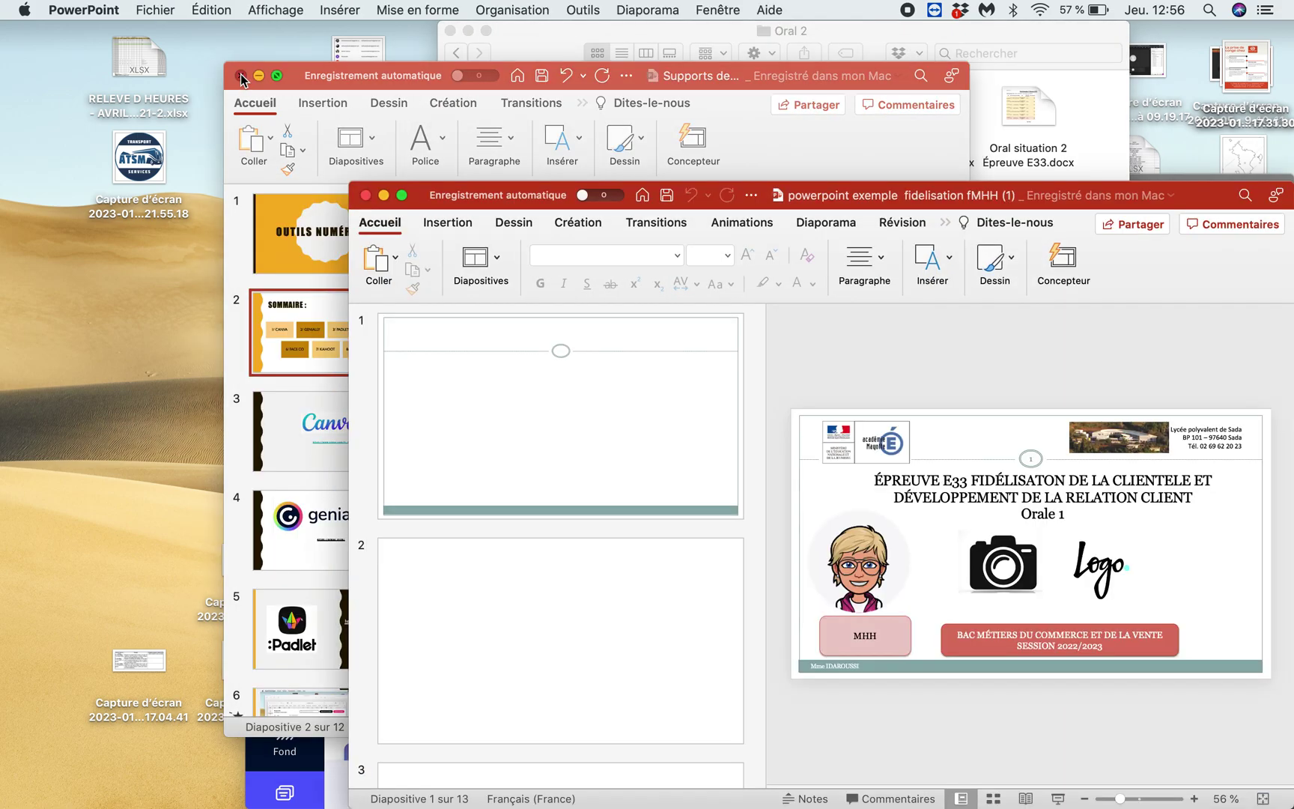
click(240, 75)
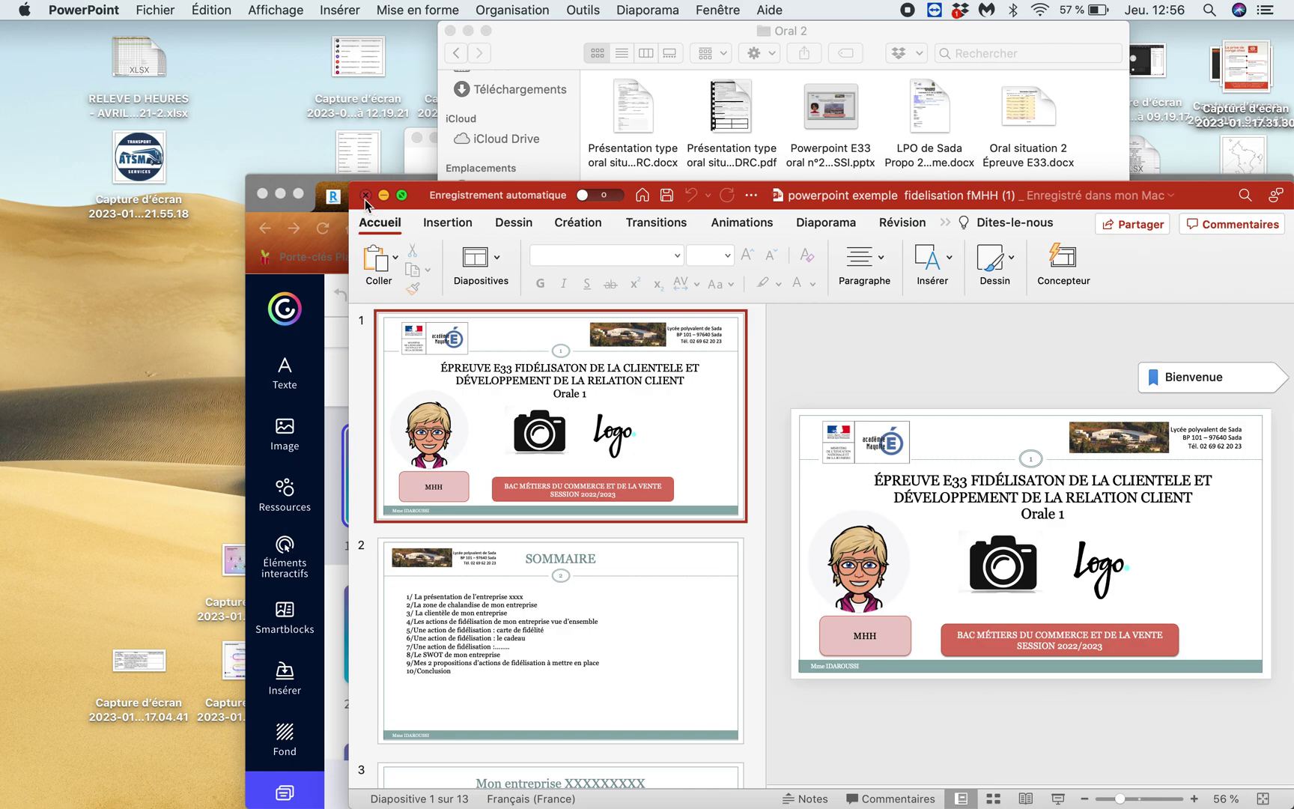
click(365, 196)
click(982, 288)
double_click(847, 110)
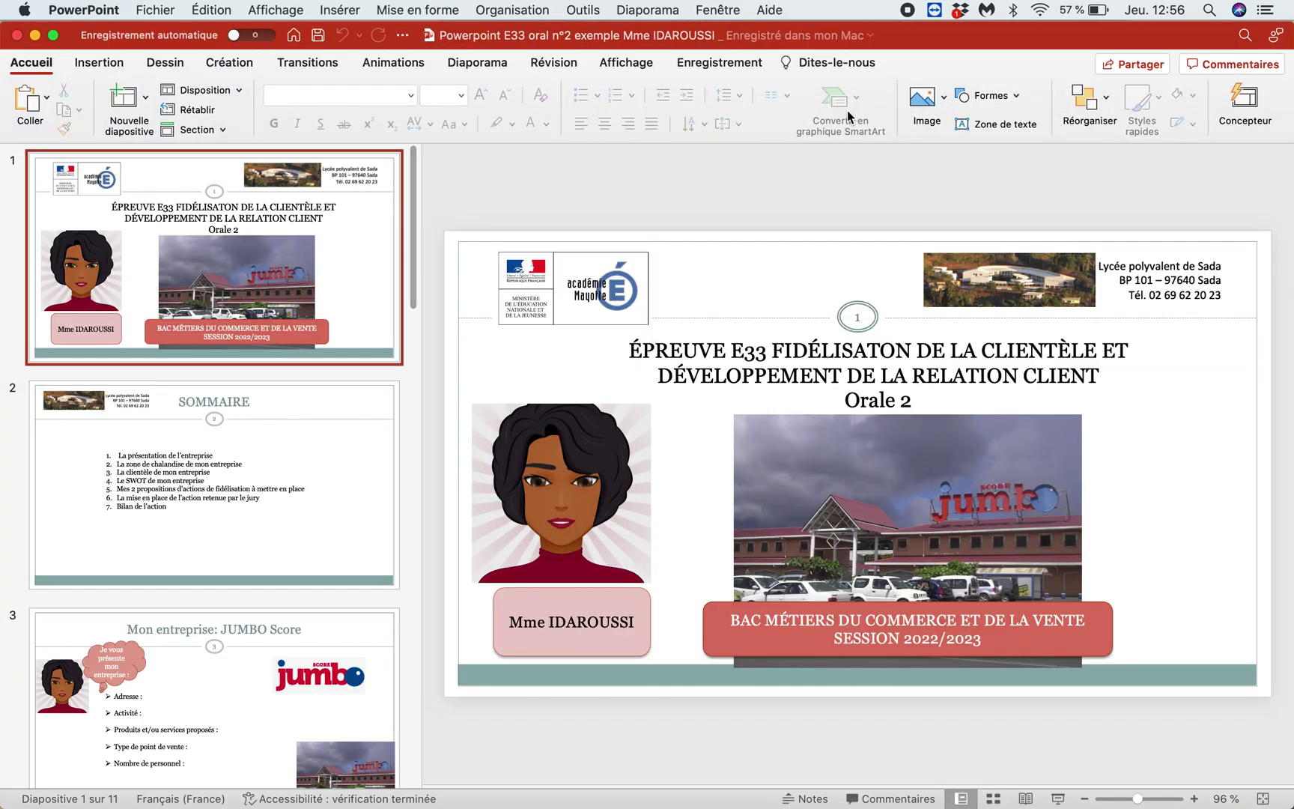
Review the example's slides and select the first two lines of the title on slide 1, above "Orale 2"
scroll(259, 482, down, 5)
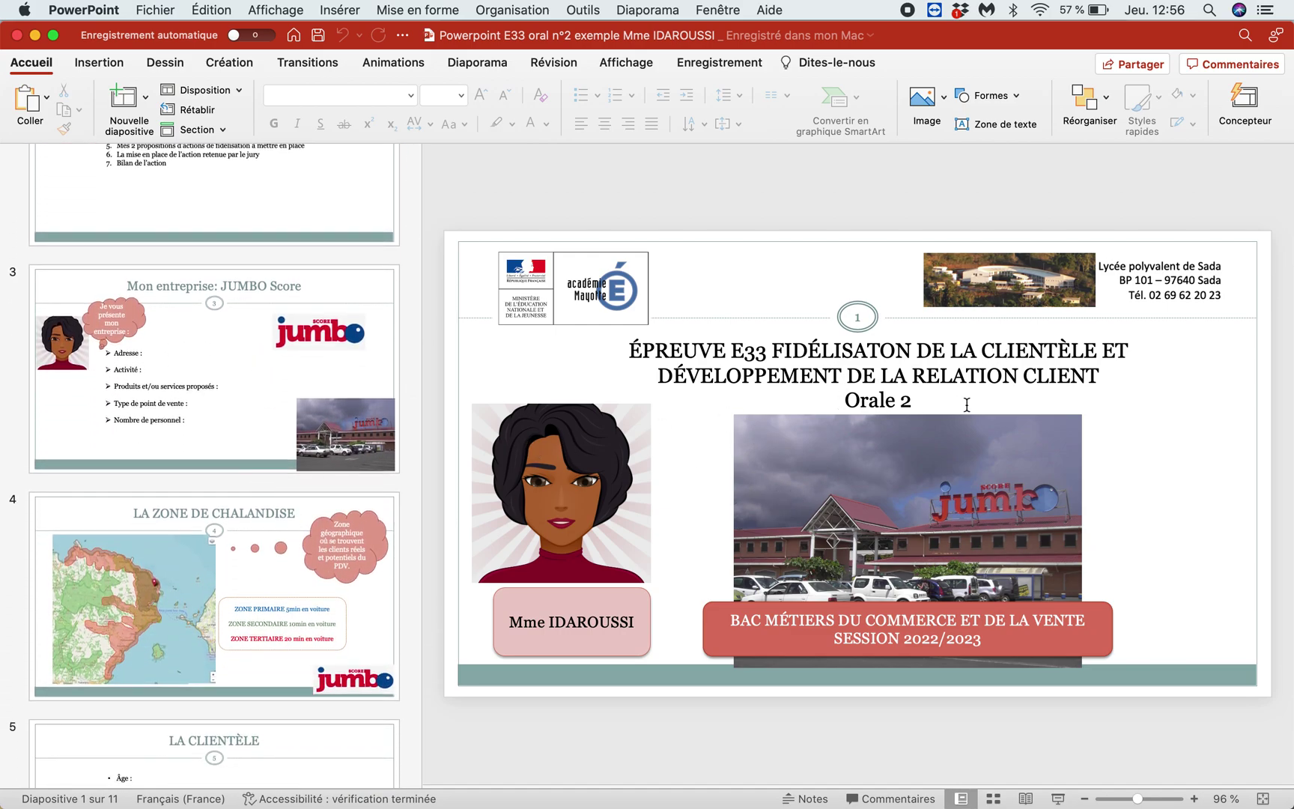
scroll(232, 508, down, 20)
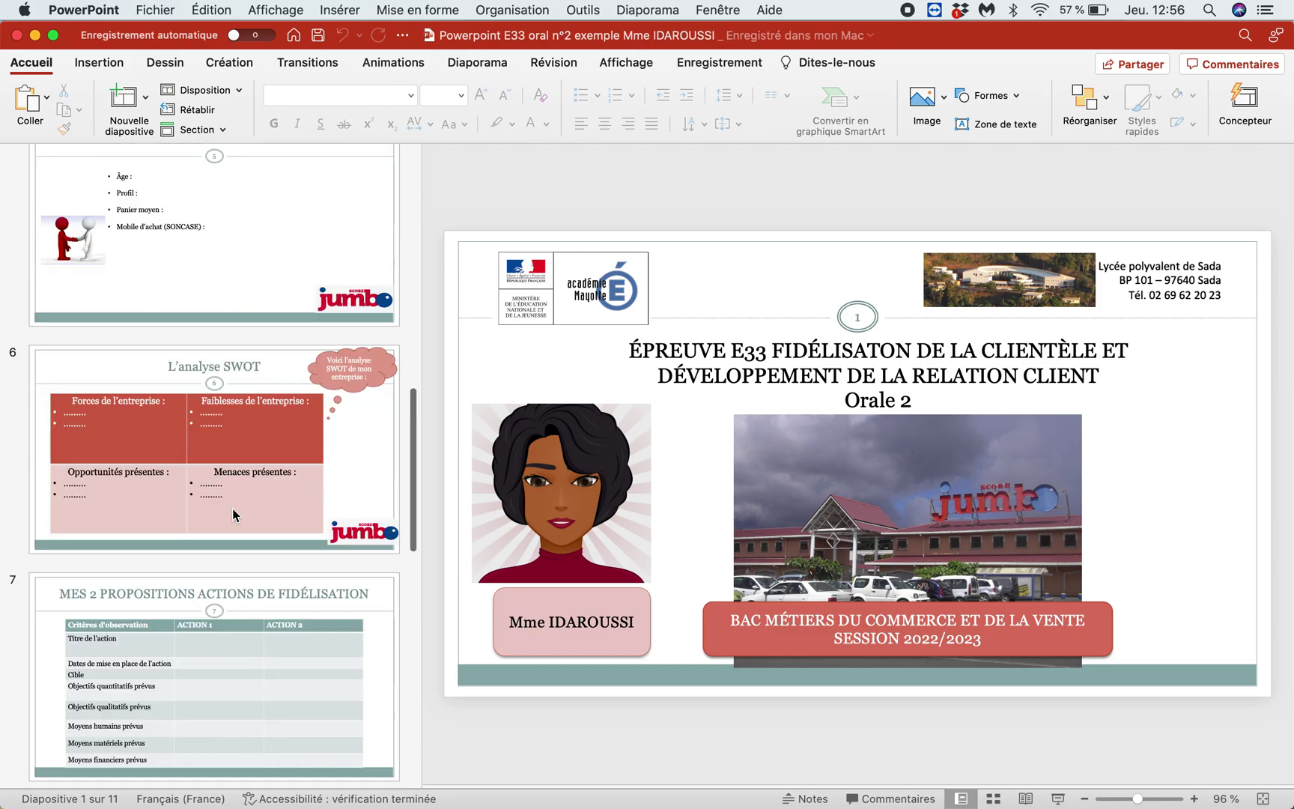
scroll(233, 514, up, 20)
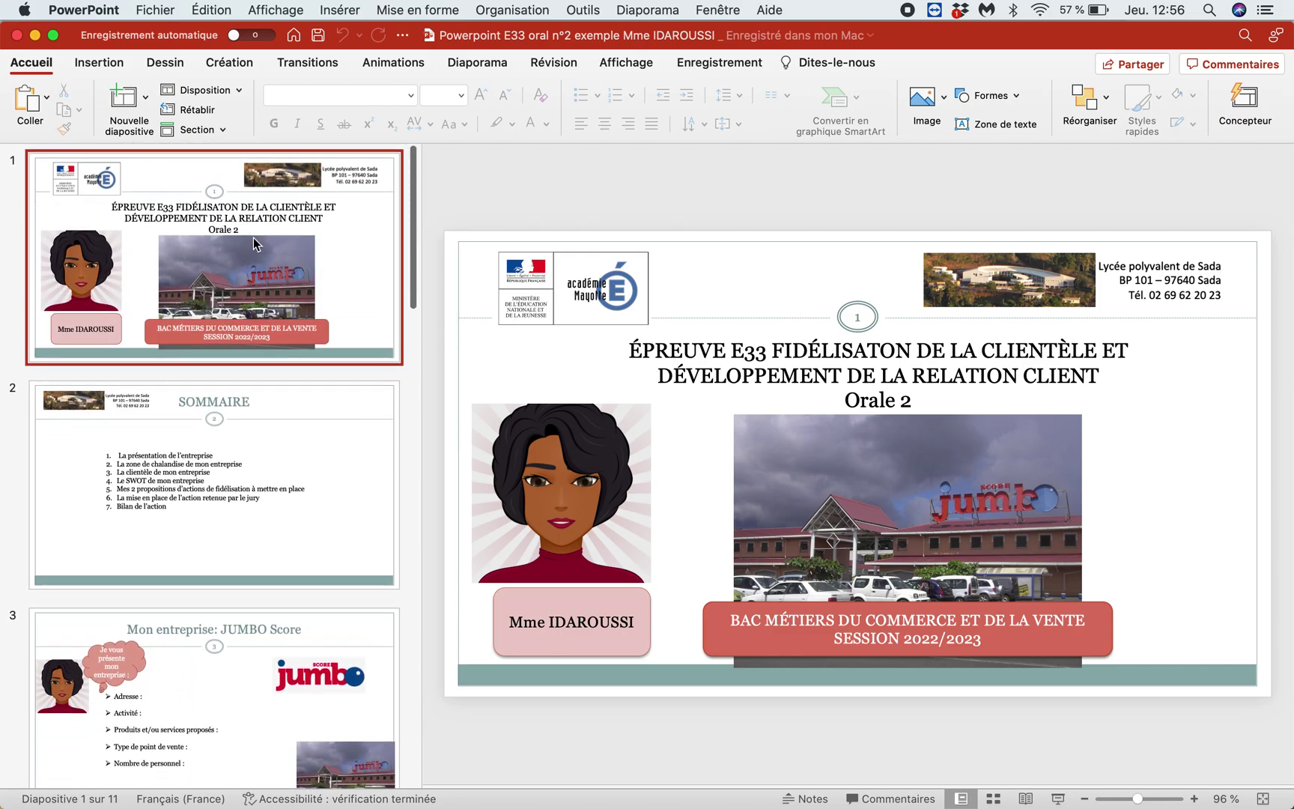
click(756, 350)
drag(1111, 380, 608, 342)
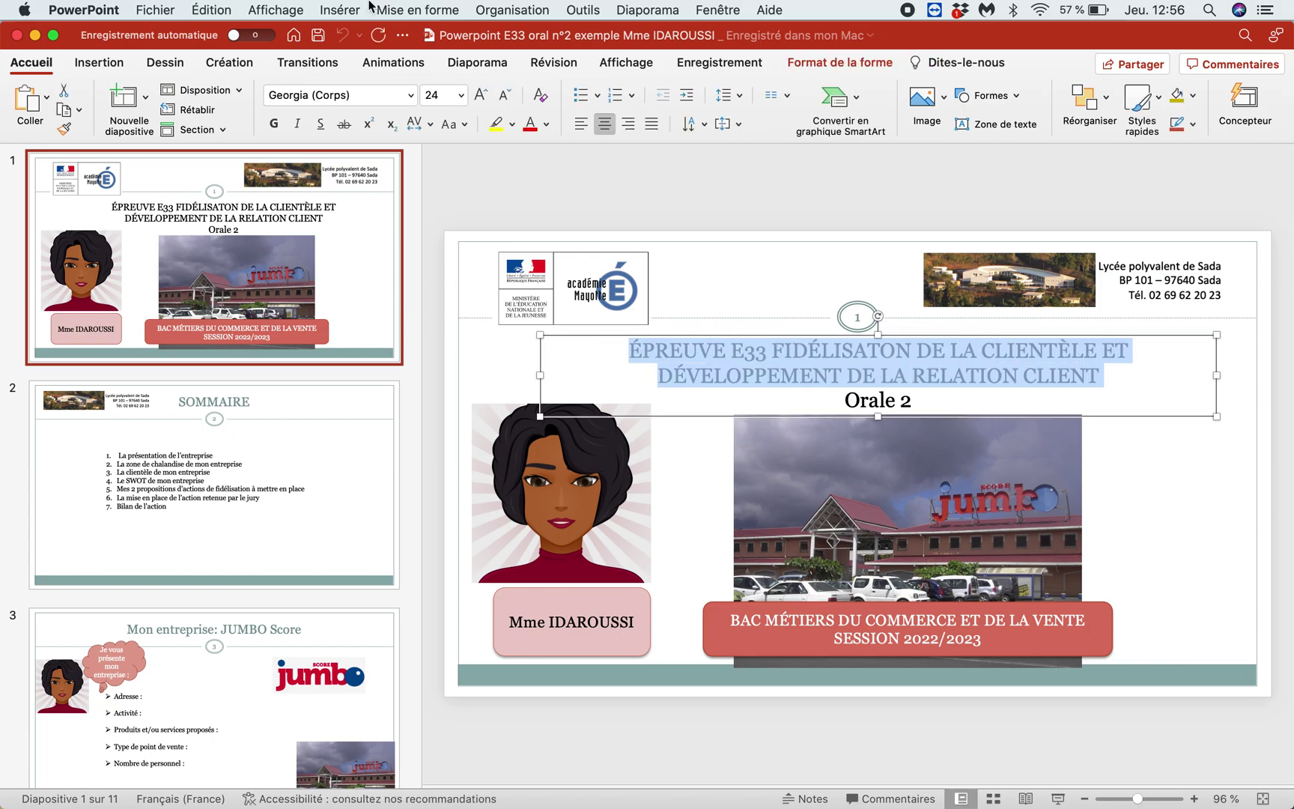
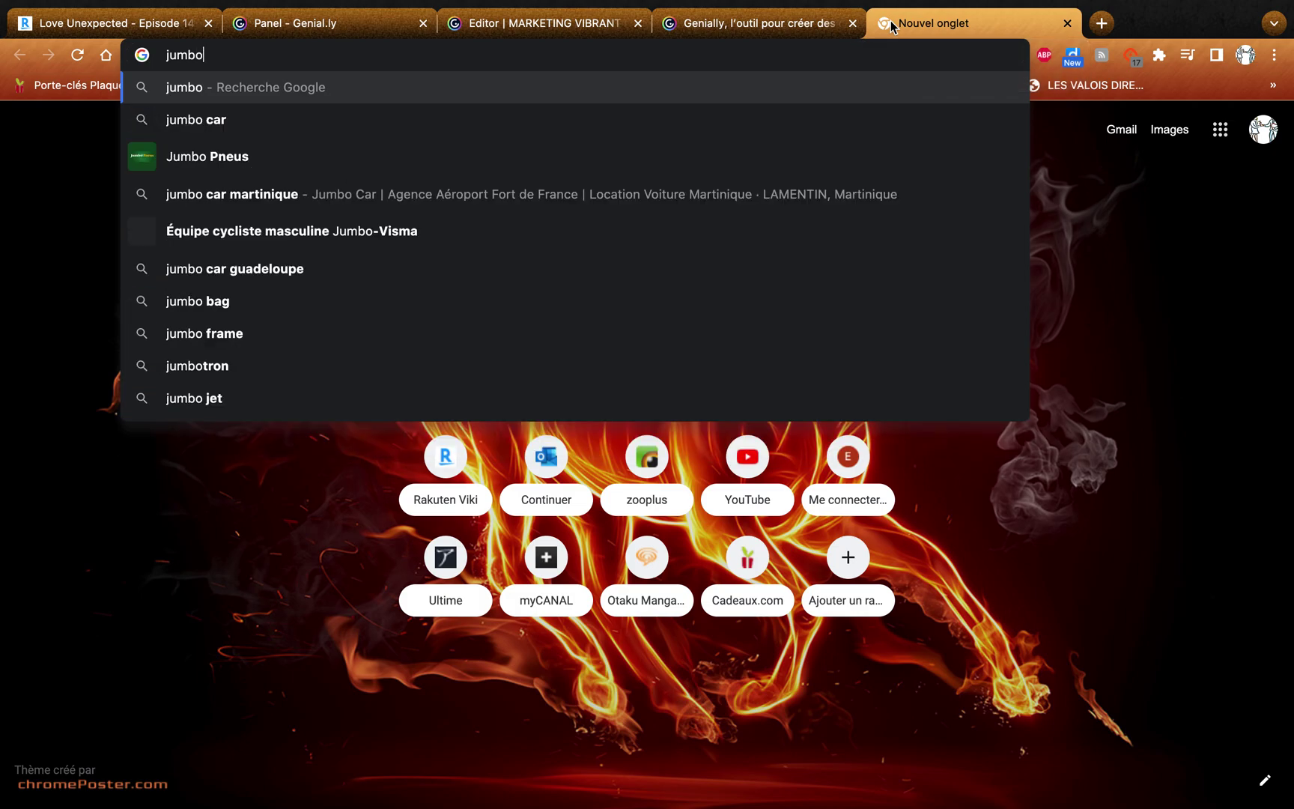
Search Google for "jumbo" and look through the image results
key(Return)
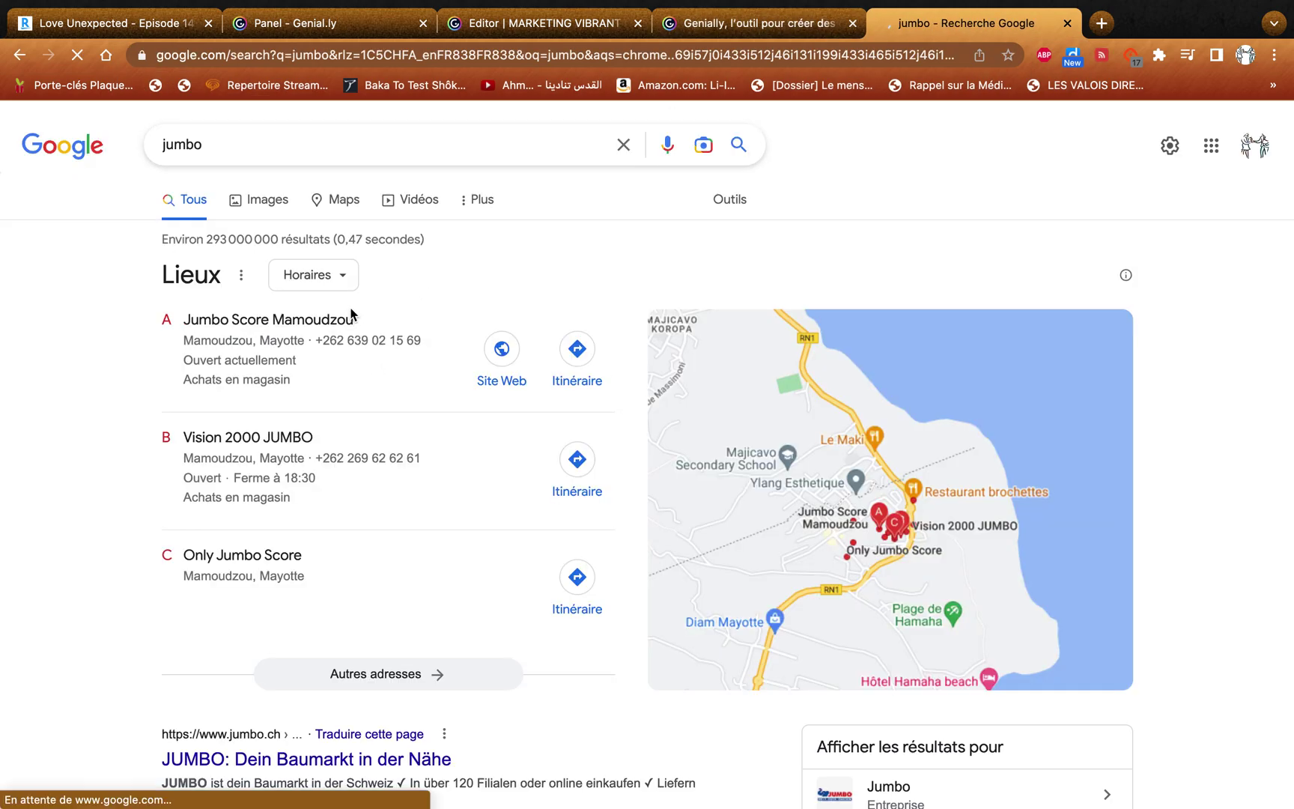
click(256, 201)
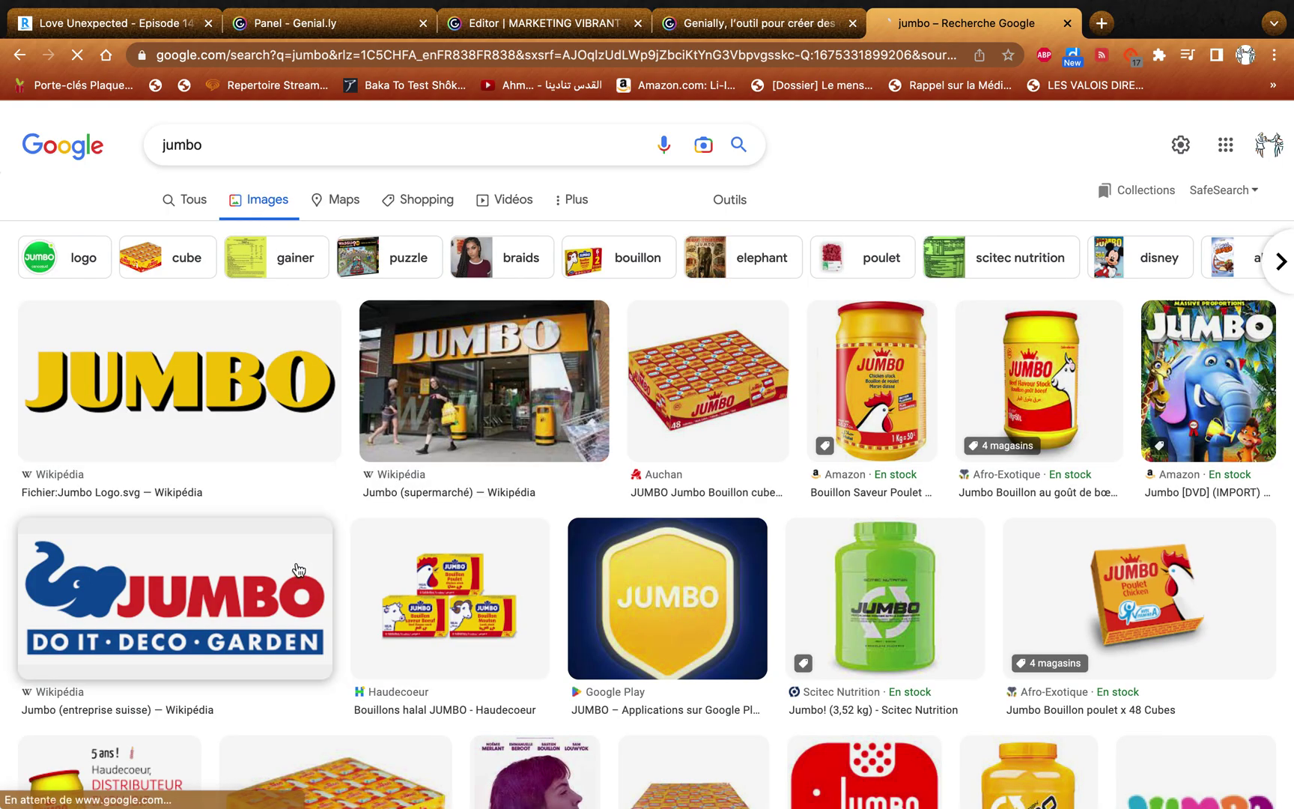
scroll(295, 570, down, 10)
scroll(296, 570, up, 10)
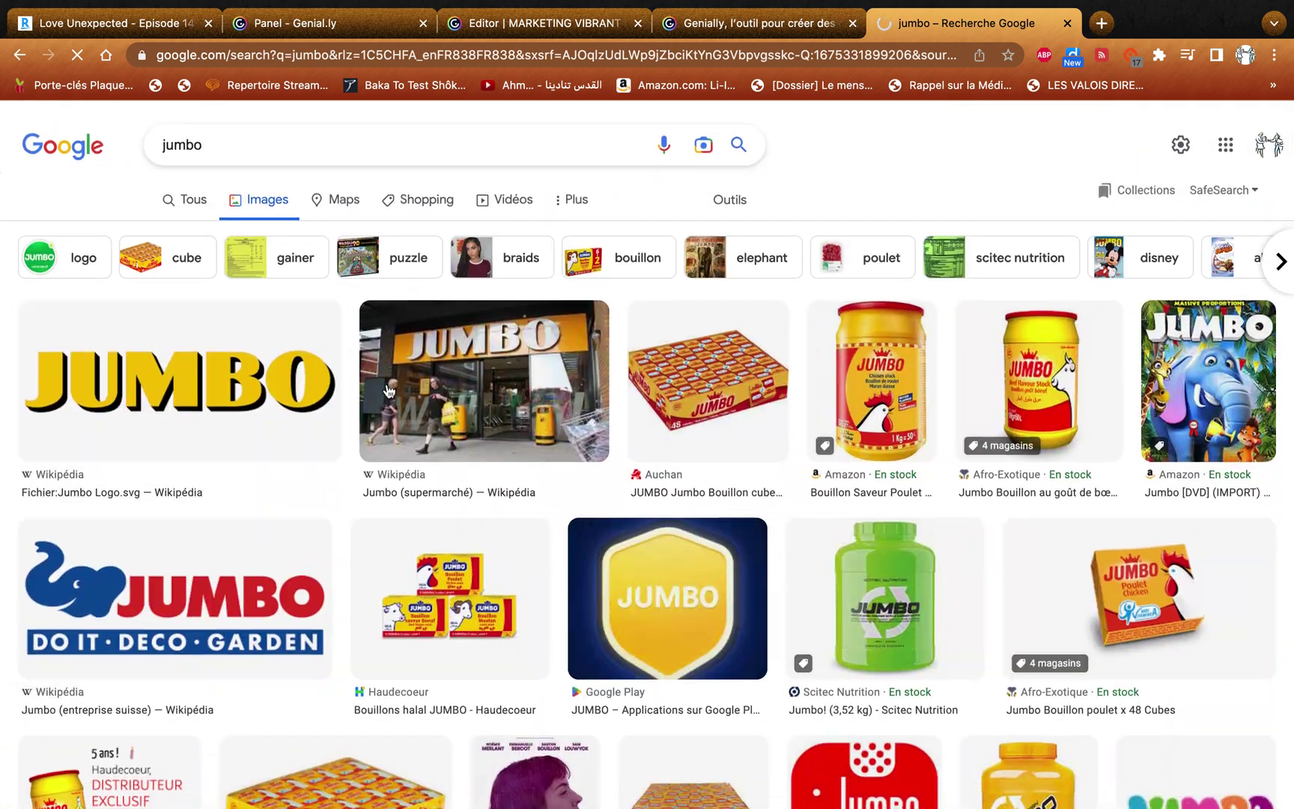
Refine the image search to "jumbo mayotte"
click(308, 145)
text(m)
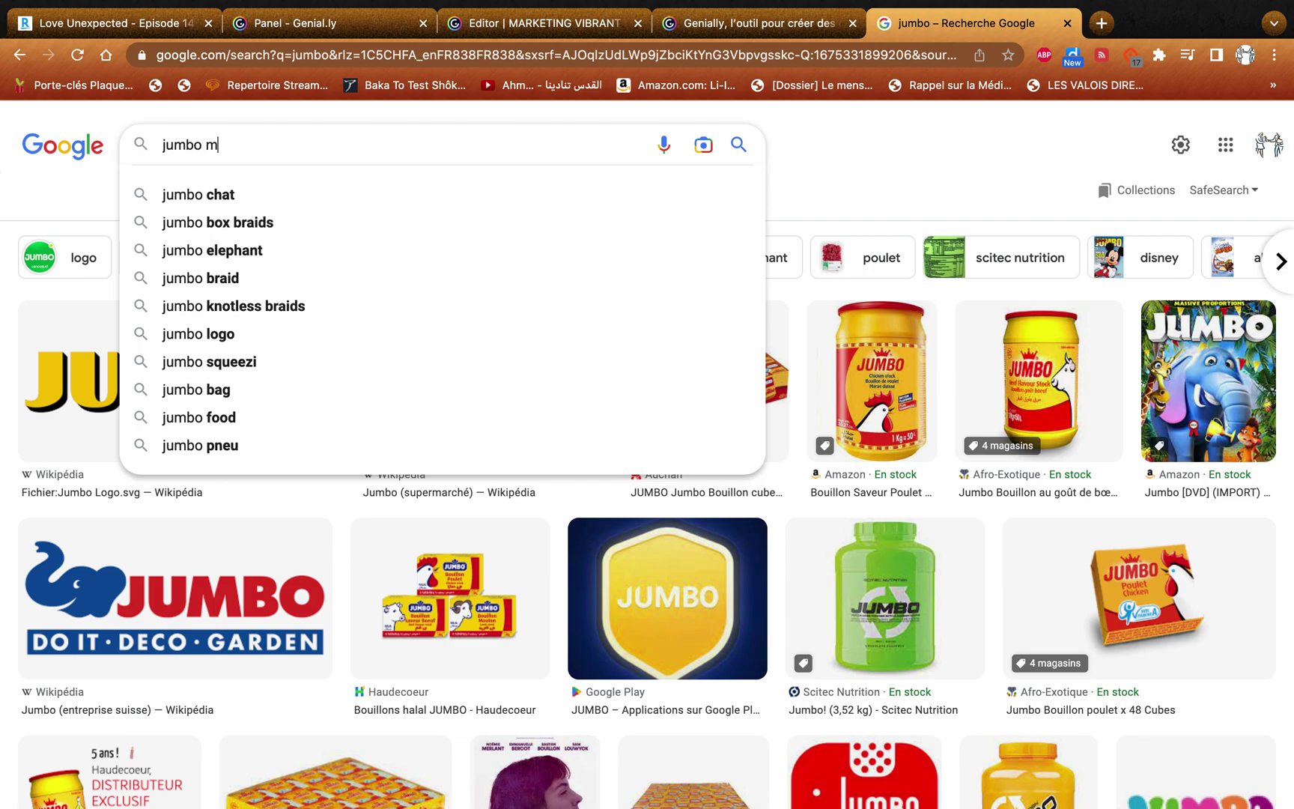
text(ayotte)
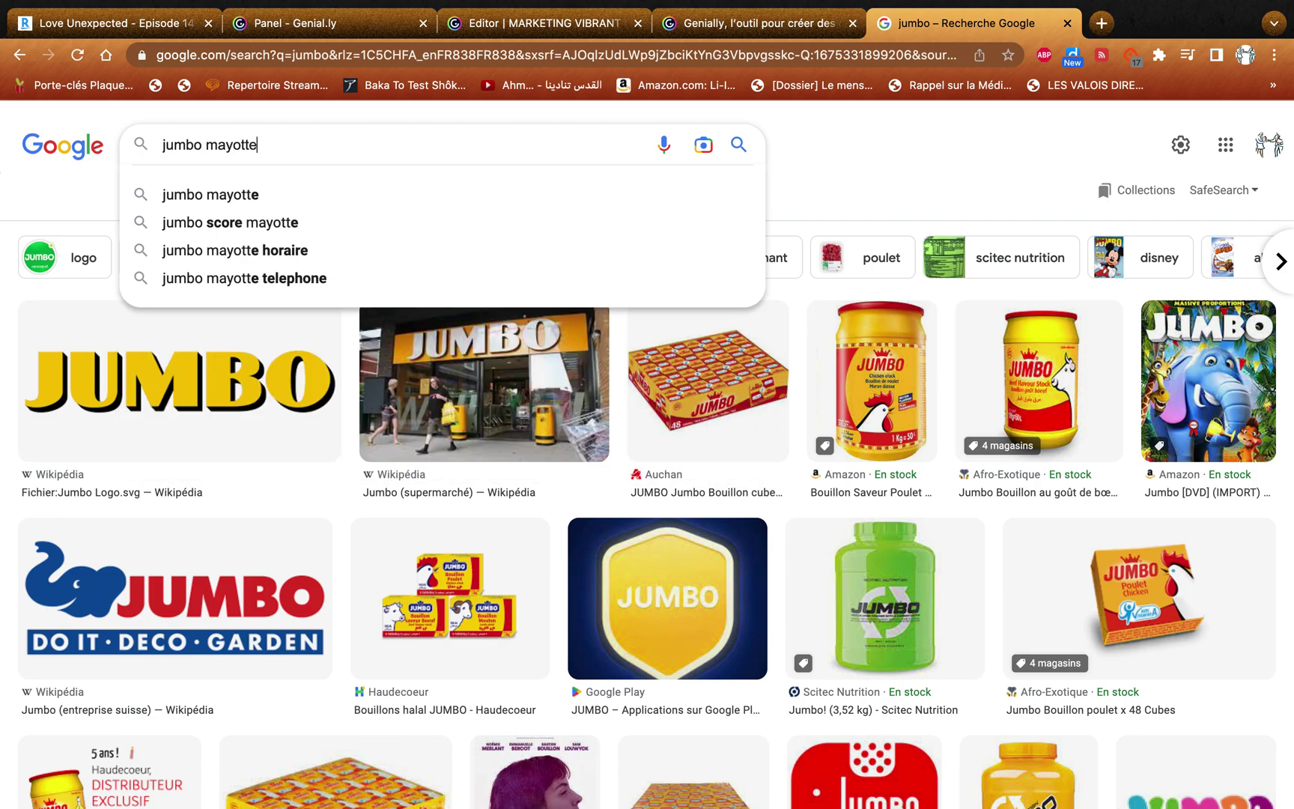
key(Return)
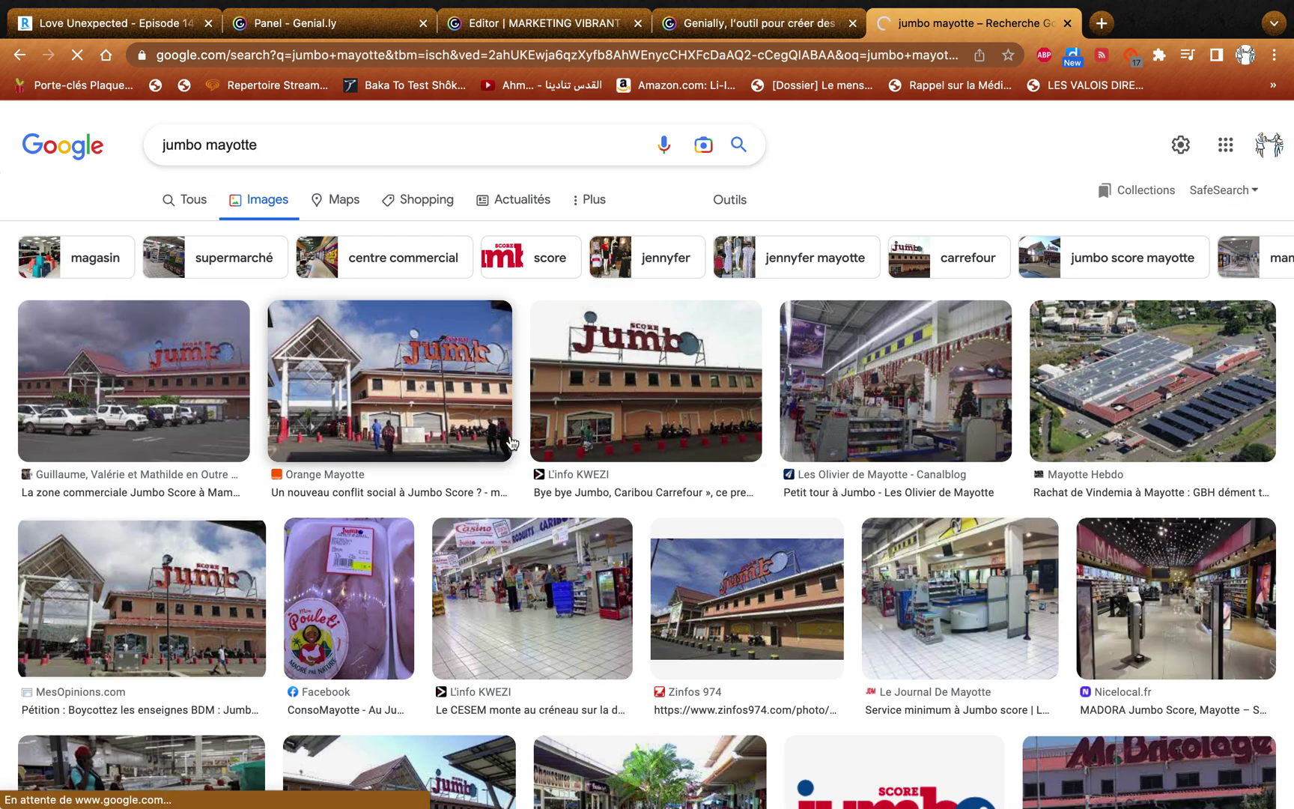
Find the Jumbo Score Madagascar logo among the image results and save it as images in the Téléchargements folder
scroll(511, 442, down, 5)
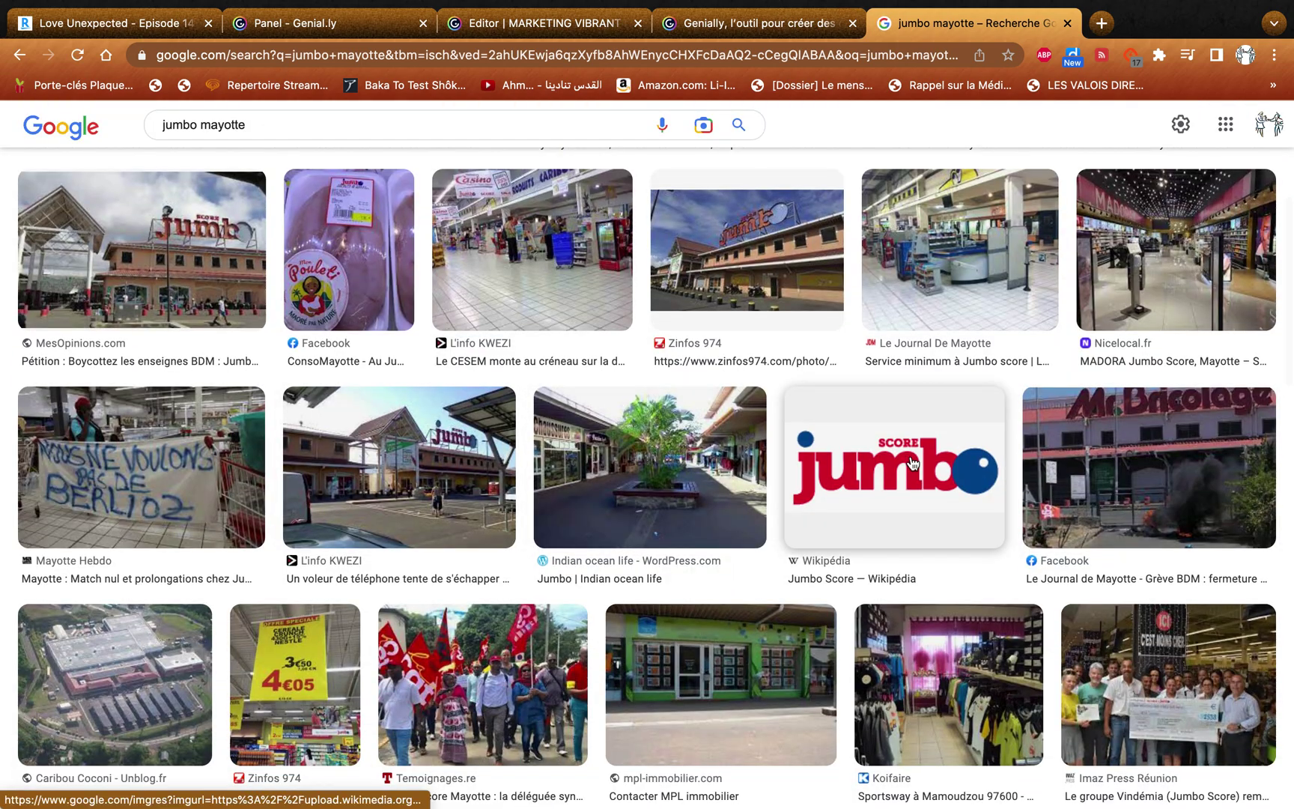
click(911, 468)
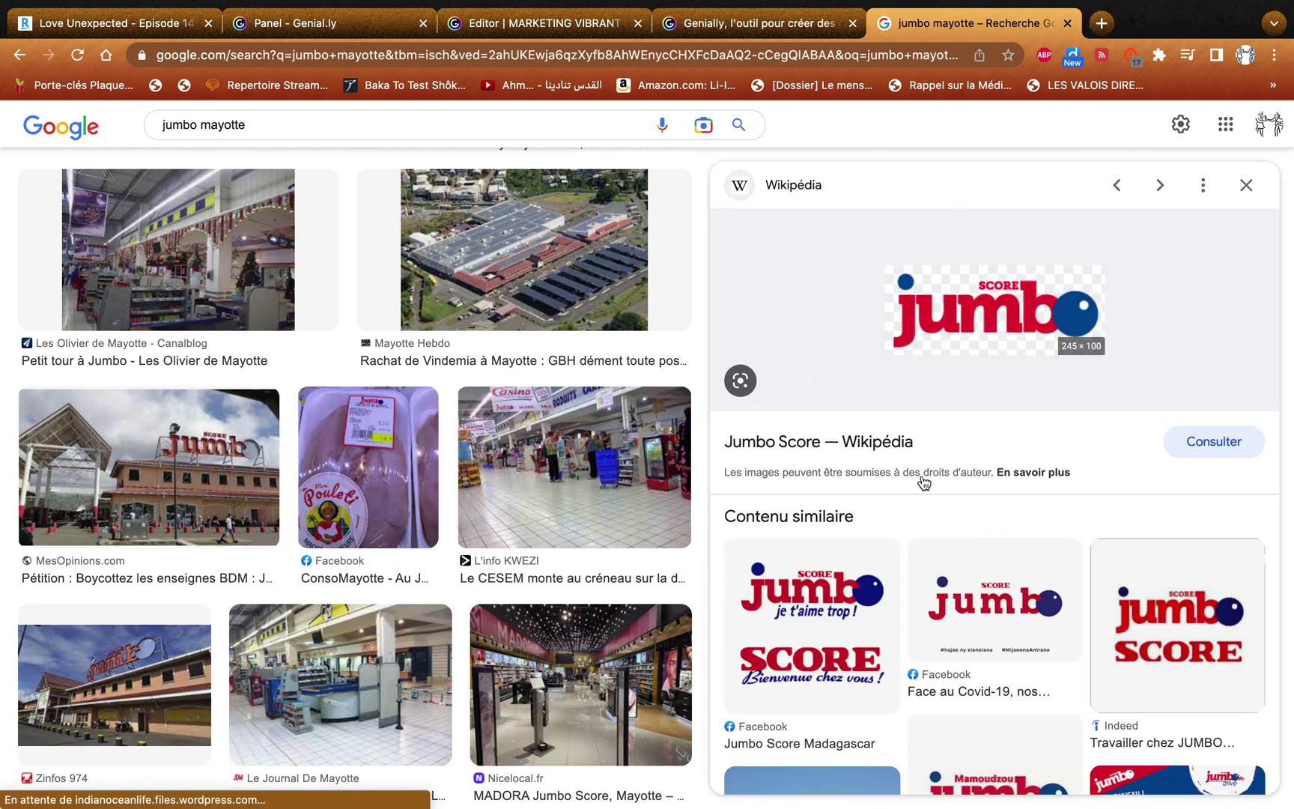
click(798, 615)
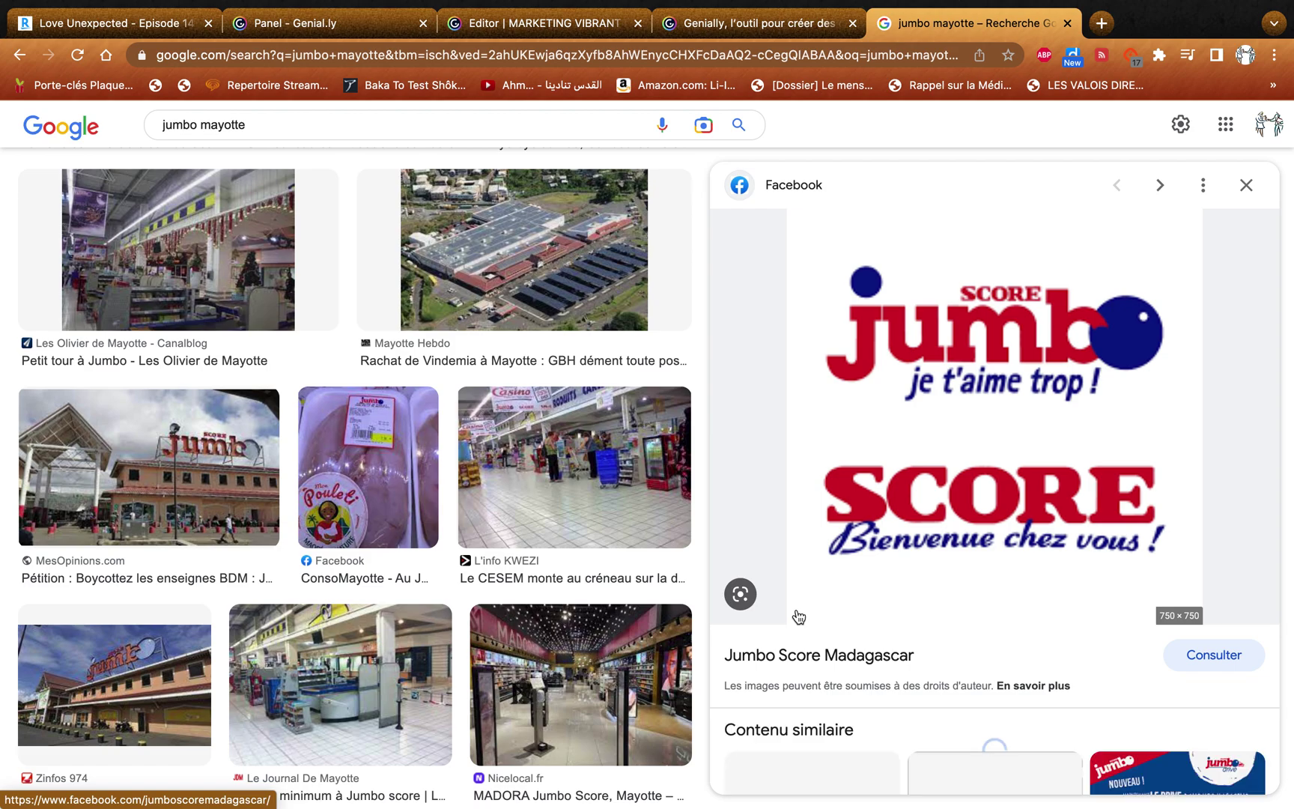
right_click(984, 415)
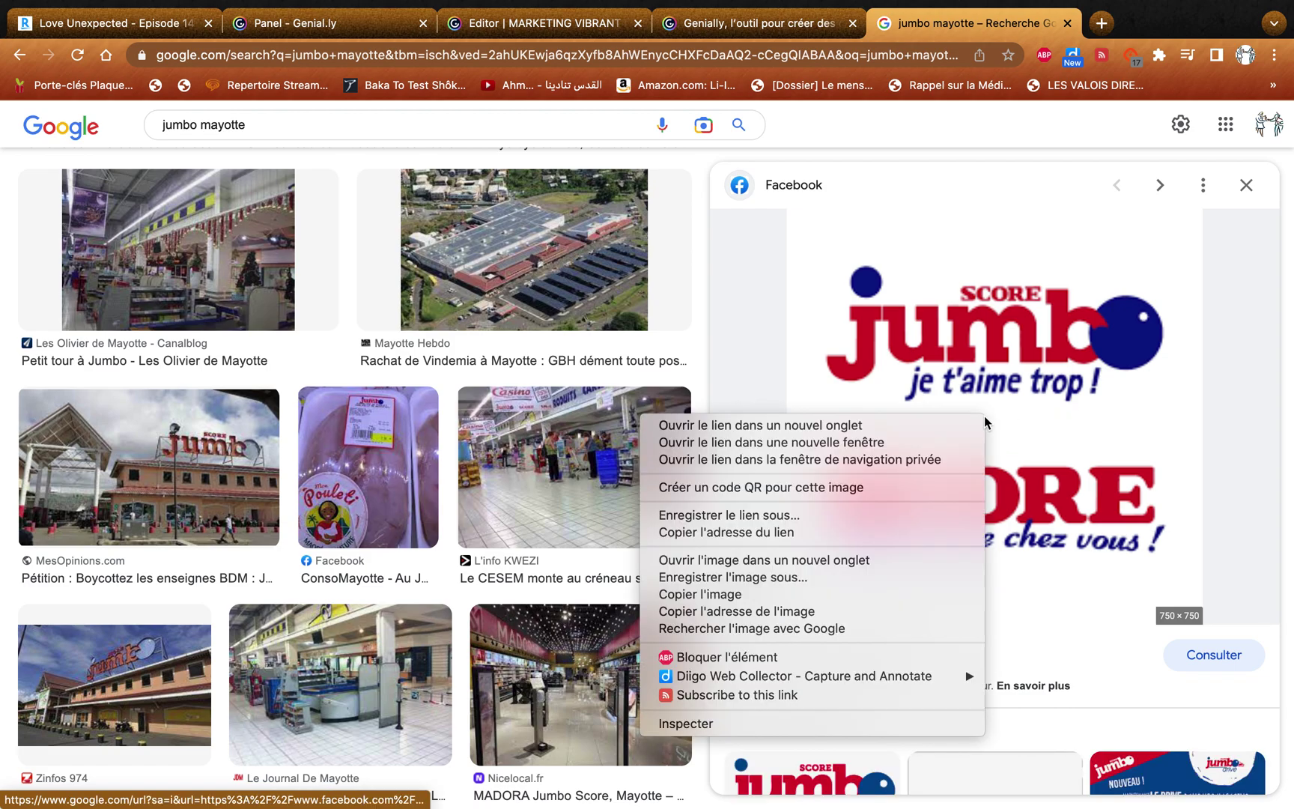
click(736, 576)
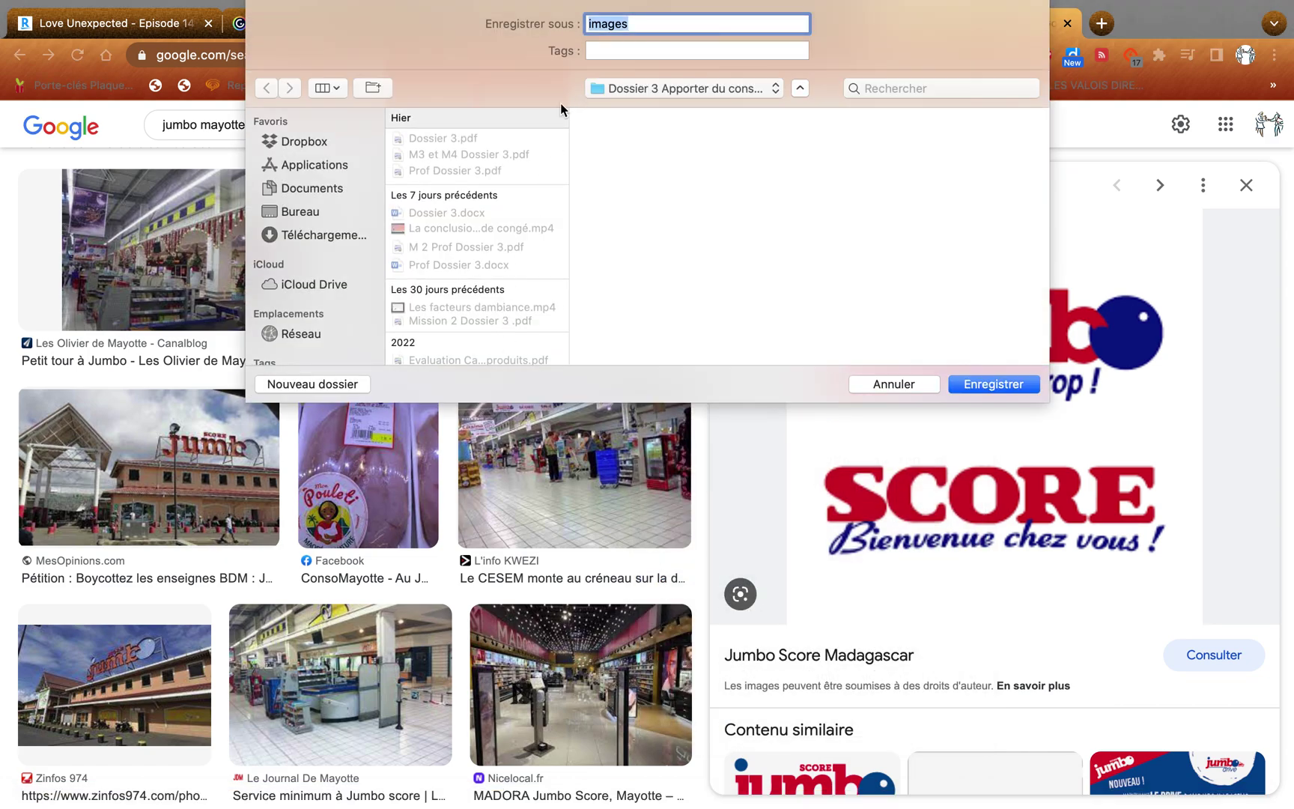
click(312, 235)
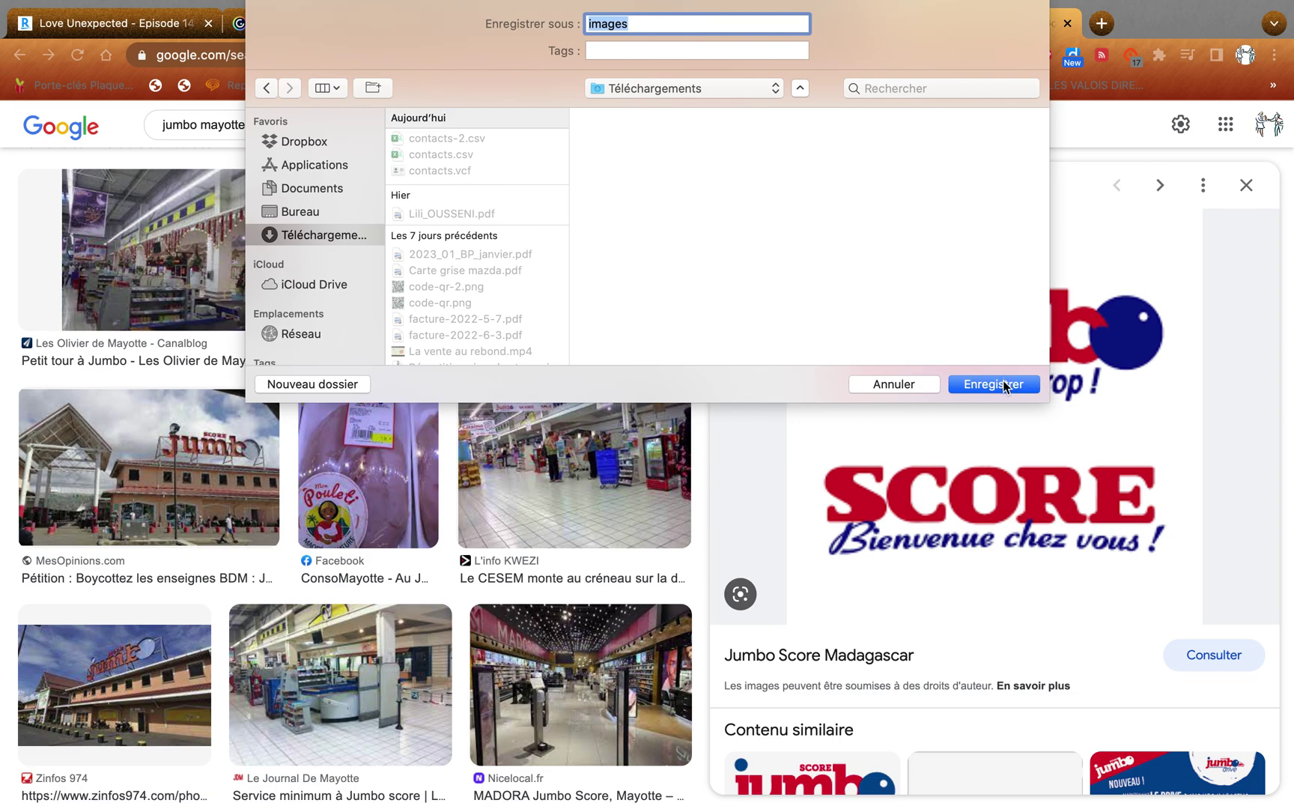
click(1004, 384)
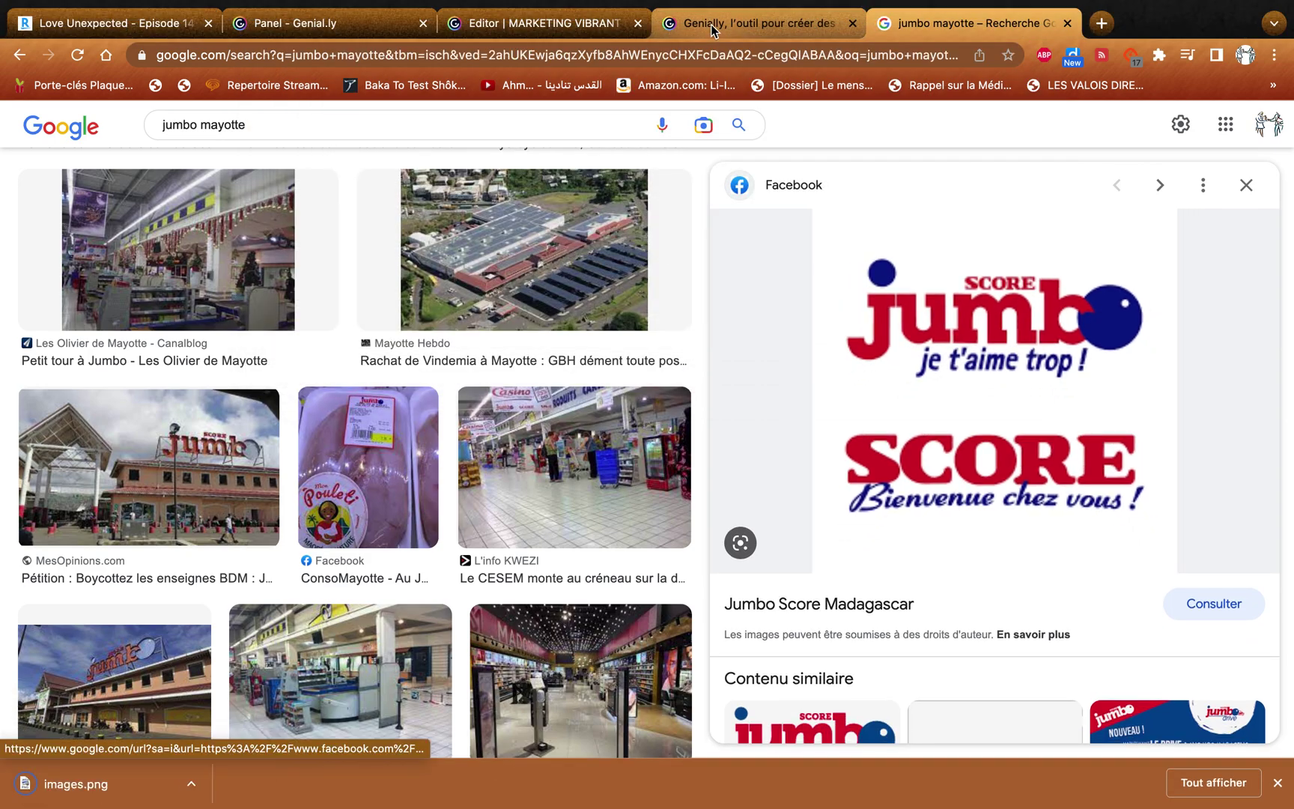
In the Genially editor, replace the cover illustration with images.png from Téléchargements, reduce its height and position it below the title
click(711, 30)
click(591, 20)
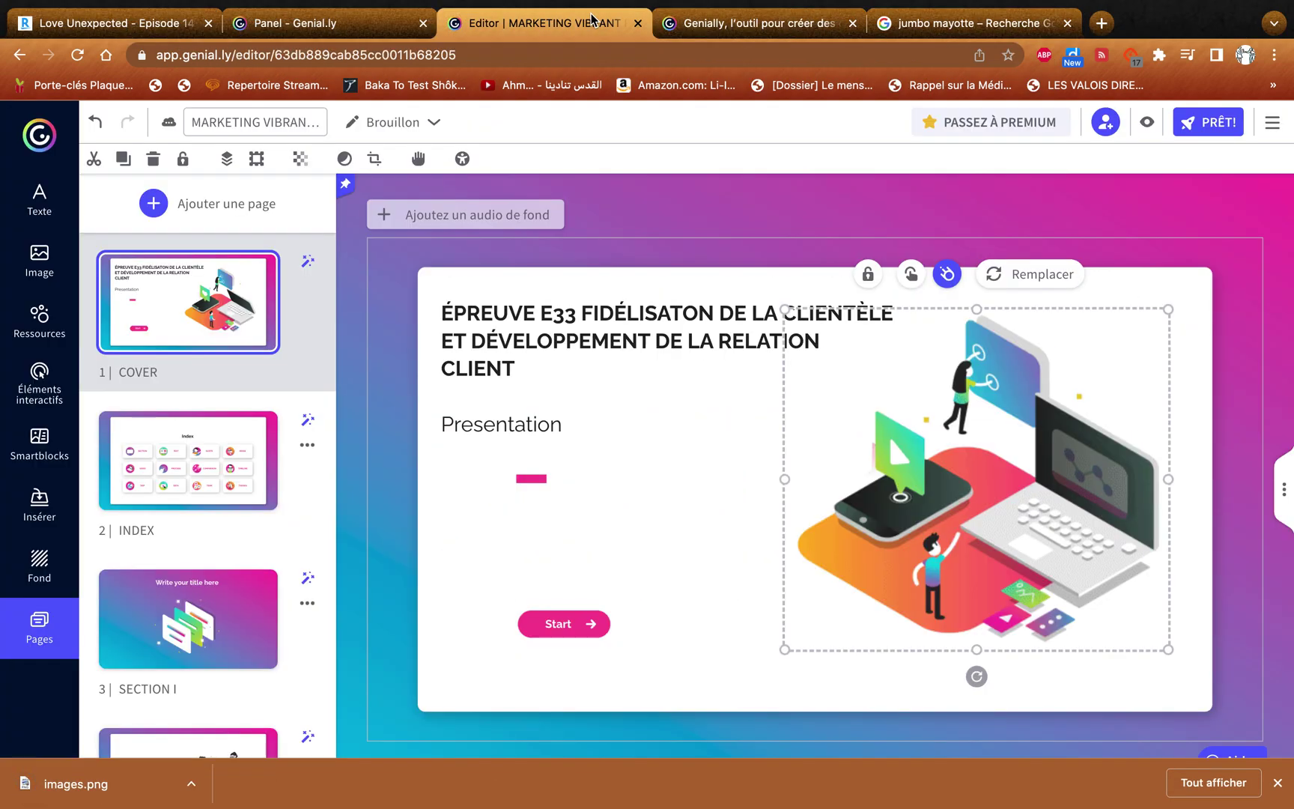
click(996, 275)
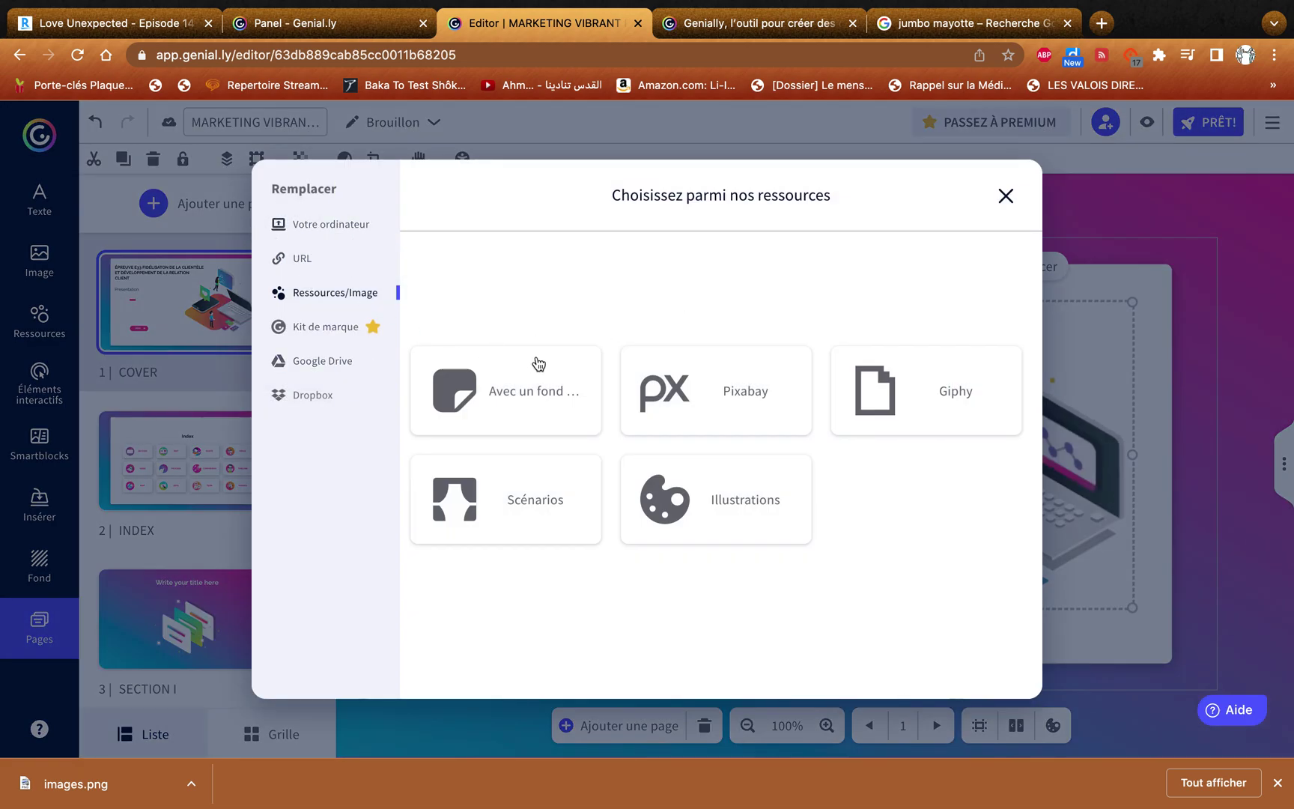
click(365, 227)
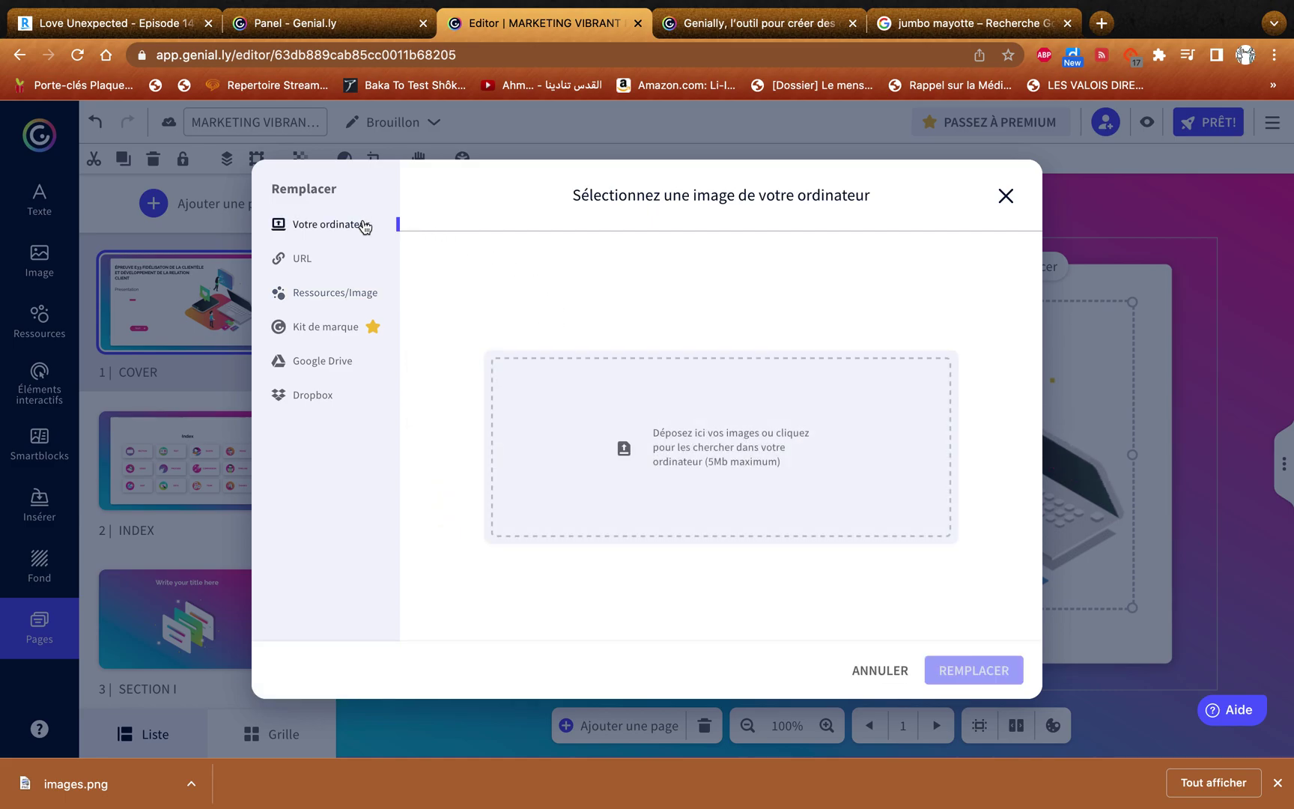
click(732, 471)
click(200, 192)
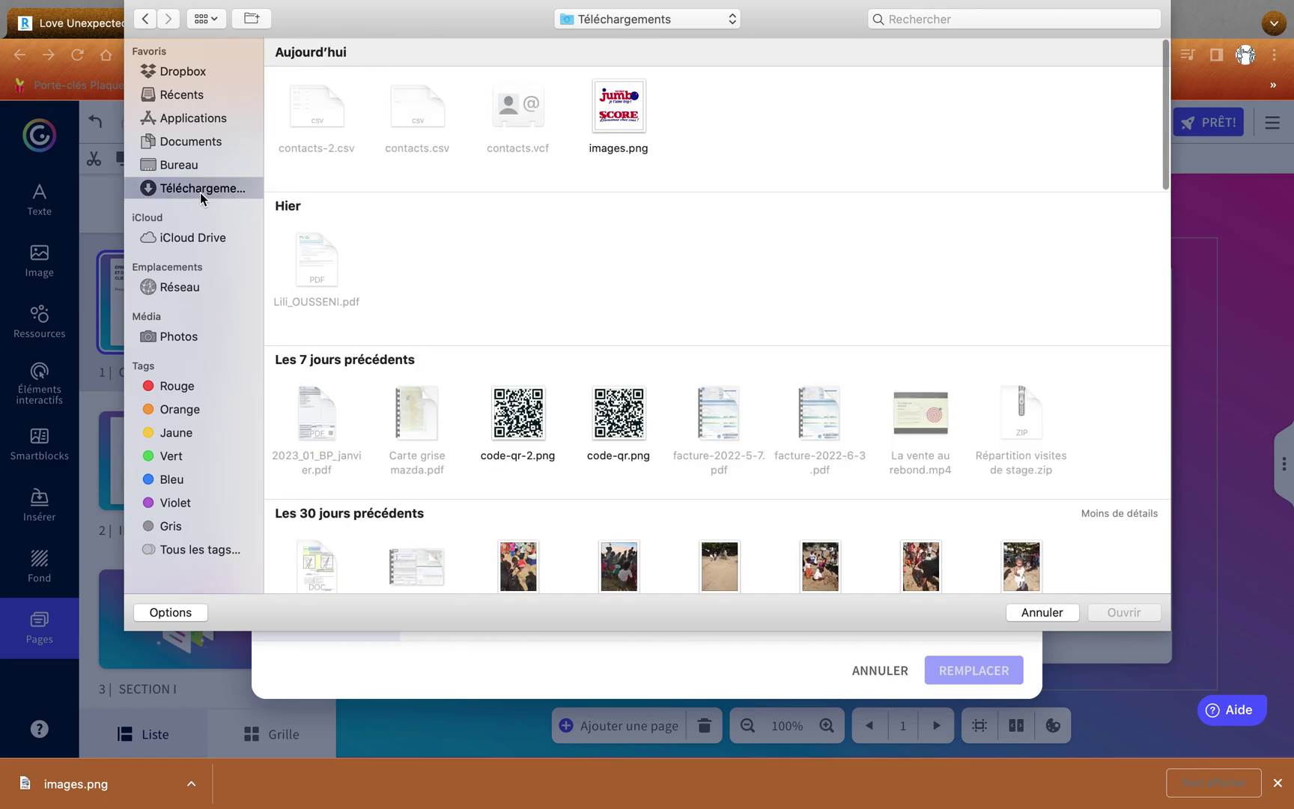
click(632, 112)
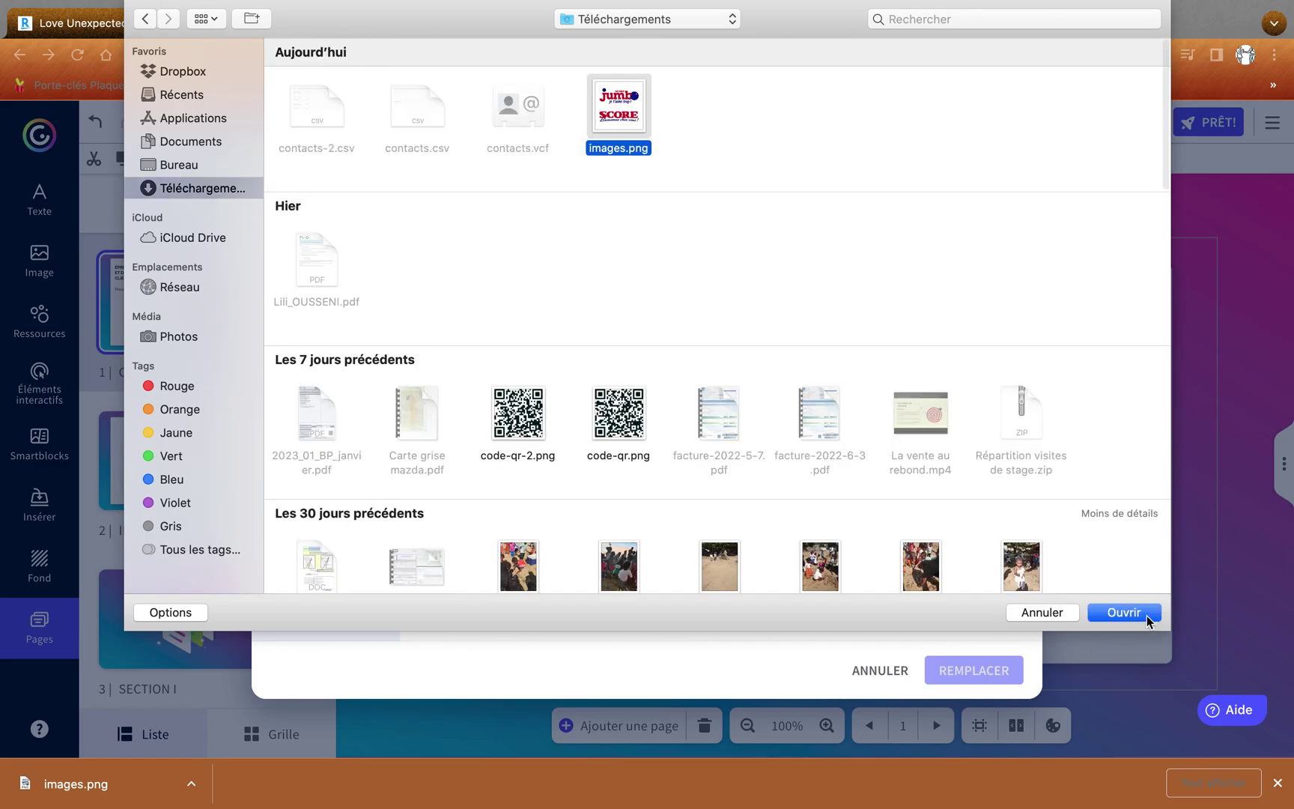
click(1123, 612)
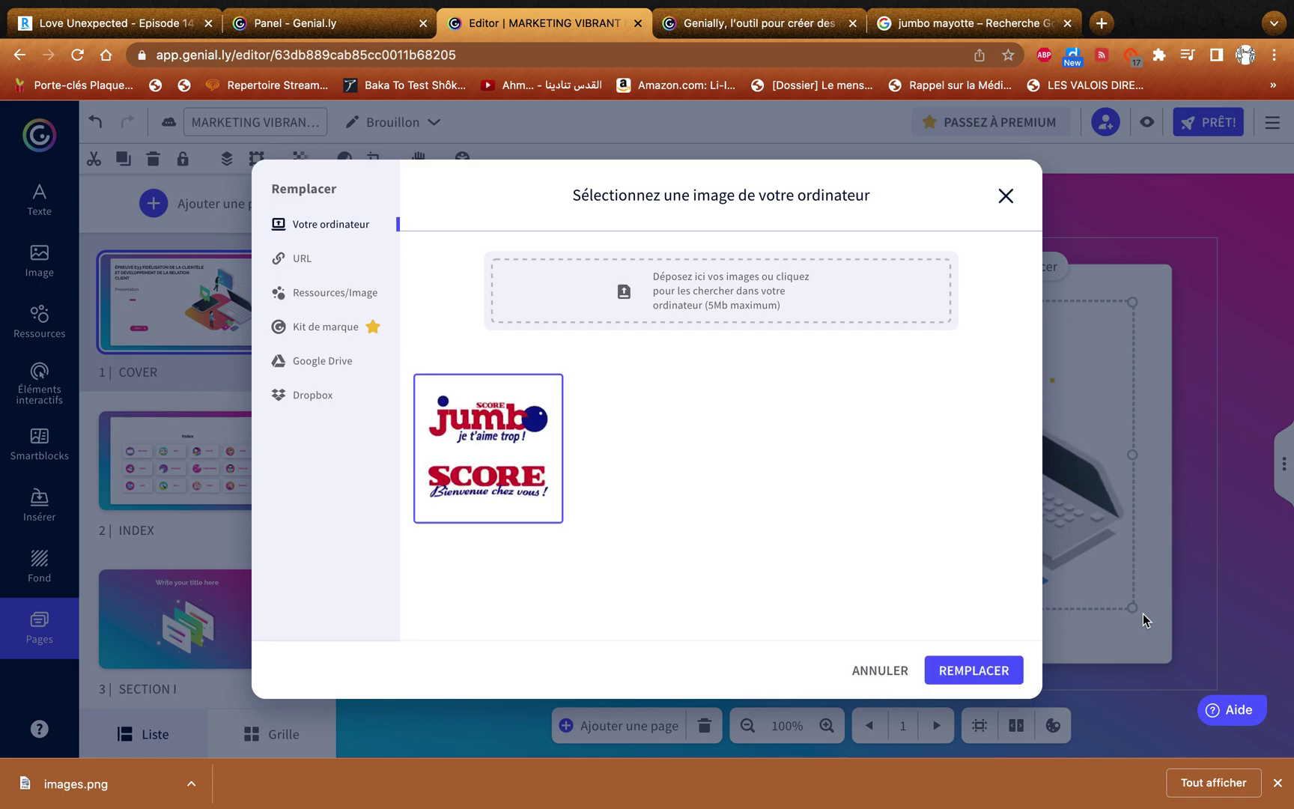
click(977, 667)
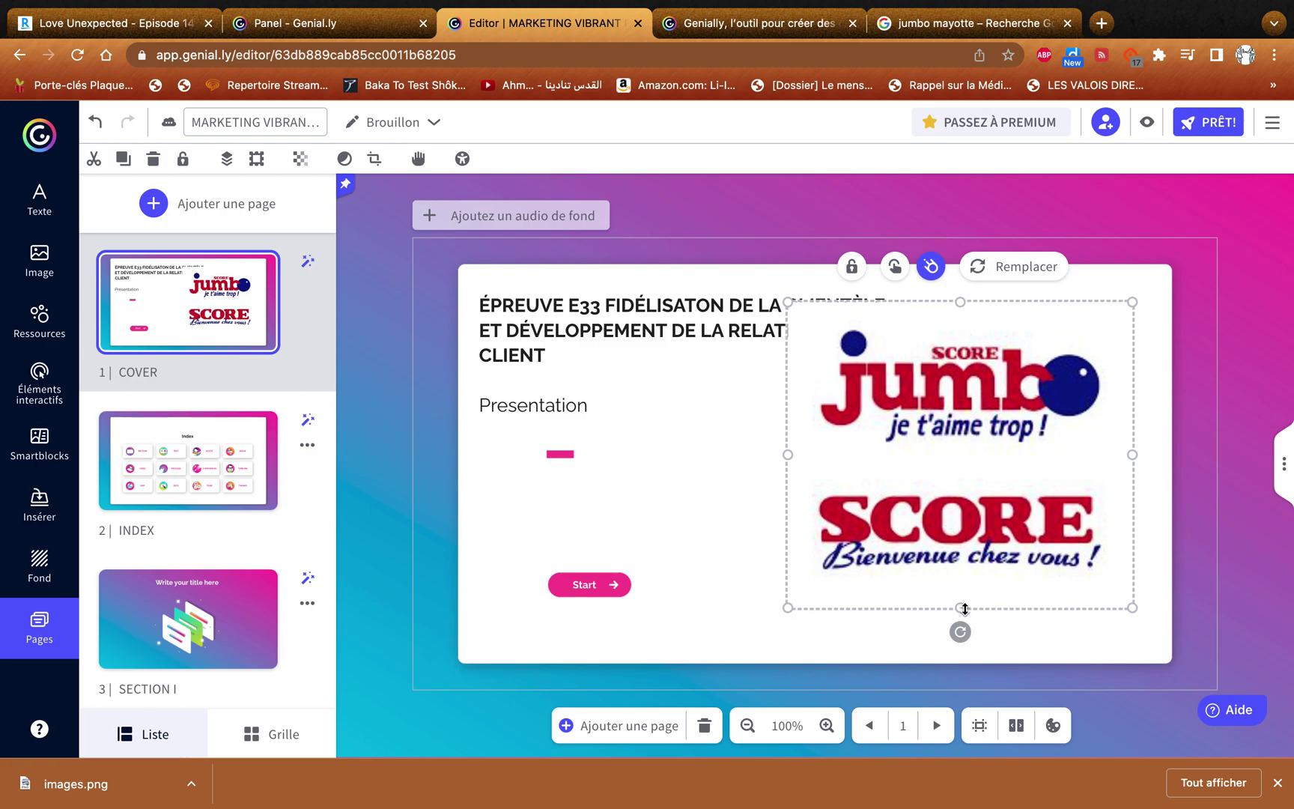
drag(965, 589, 964, 517)
drag(958, 449, 966, 522)
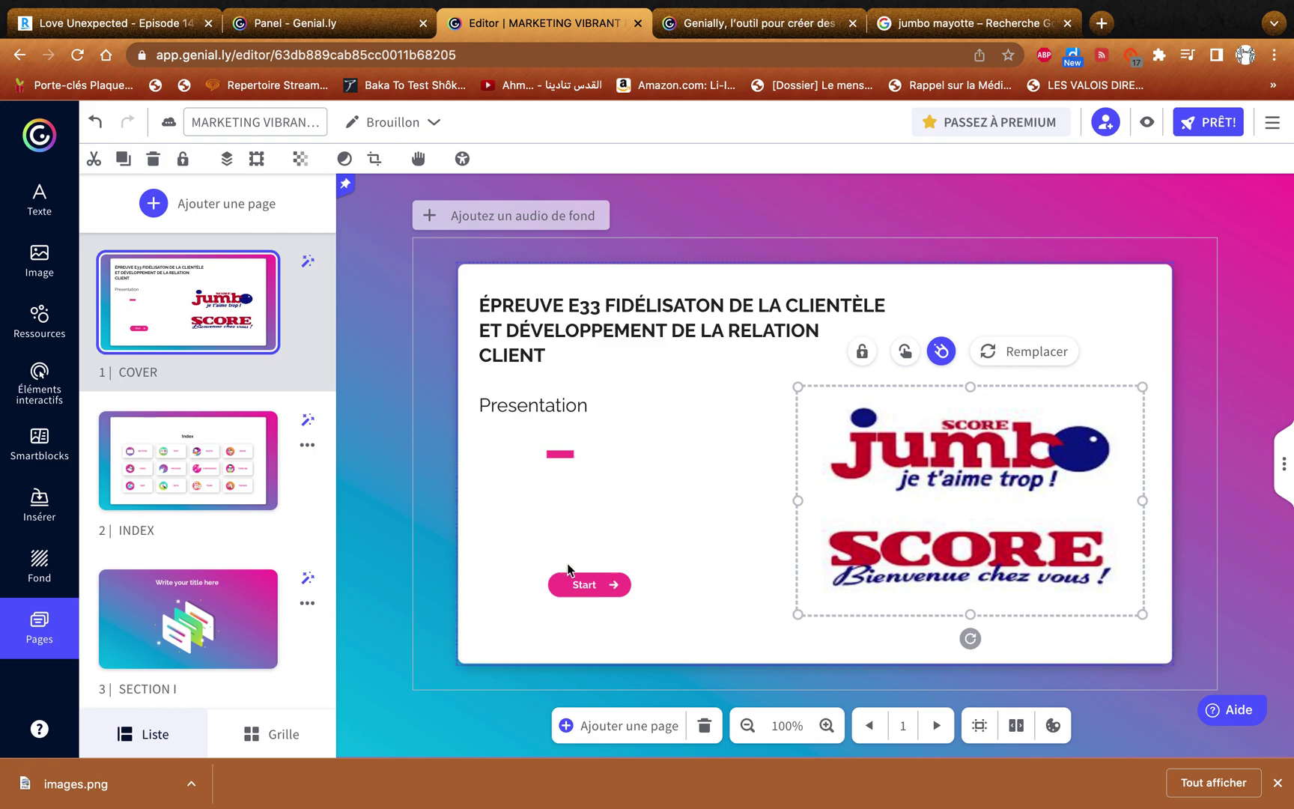
Check the link of the cover's Start button and save it with the Page suivante action
click(598, 586)
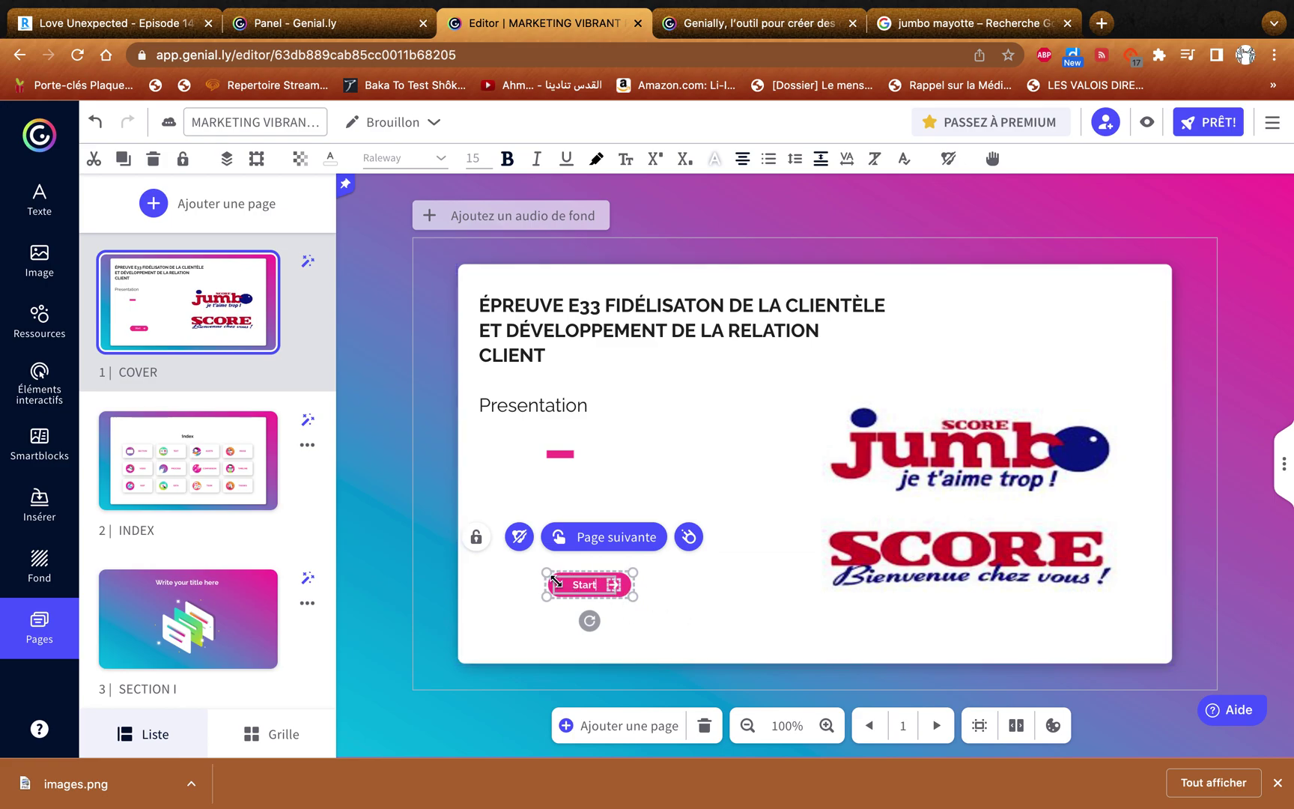
click(595, 541)
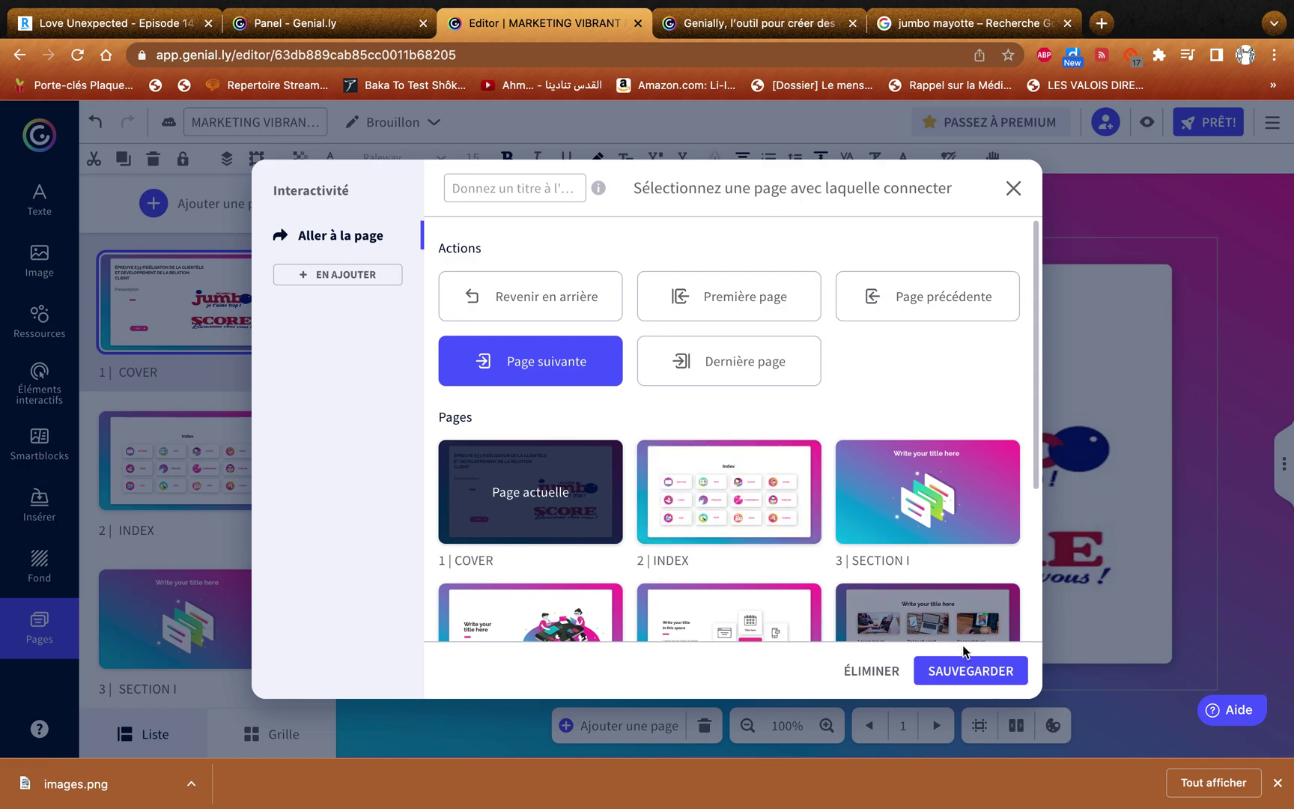
click(971, 682)
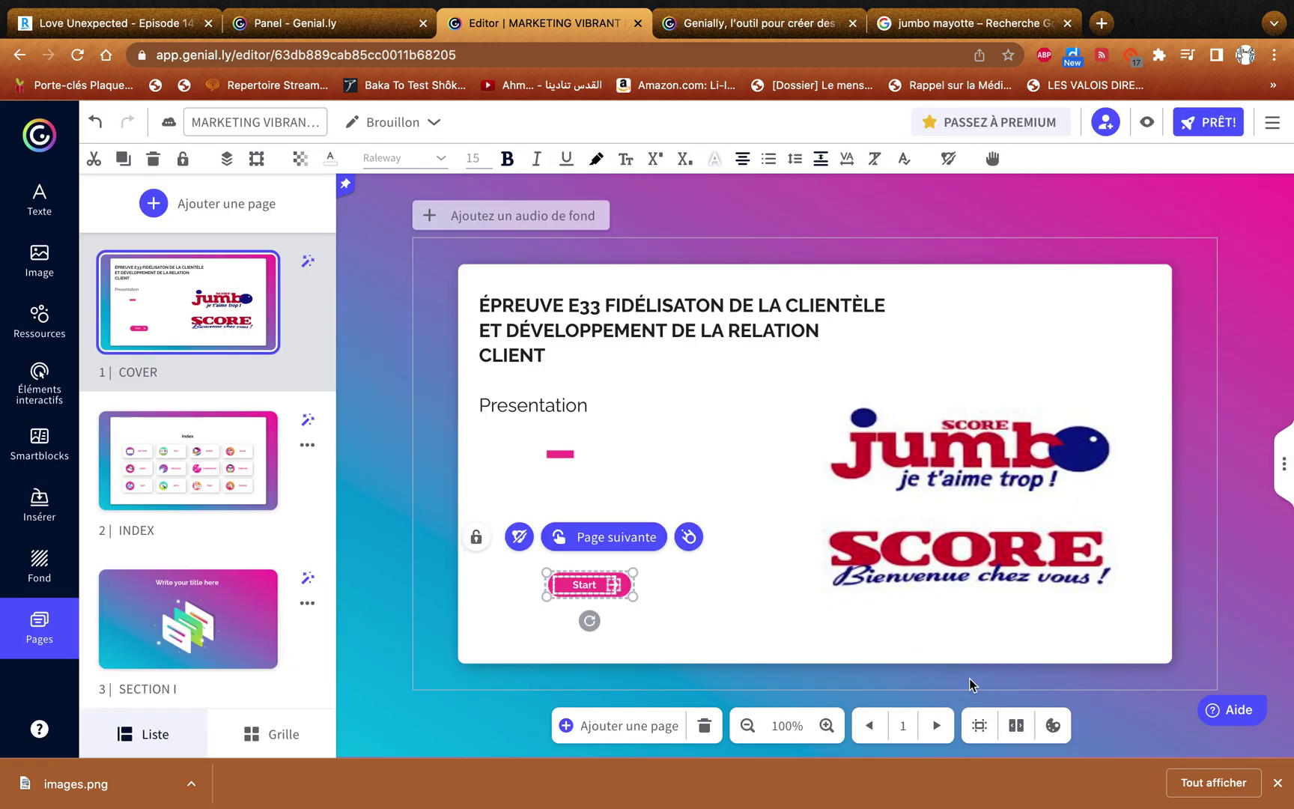
Preview the presentation, test the Start button on the cover and return to editing
click(1146, 126)
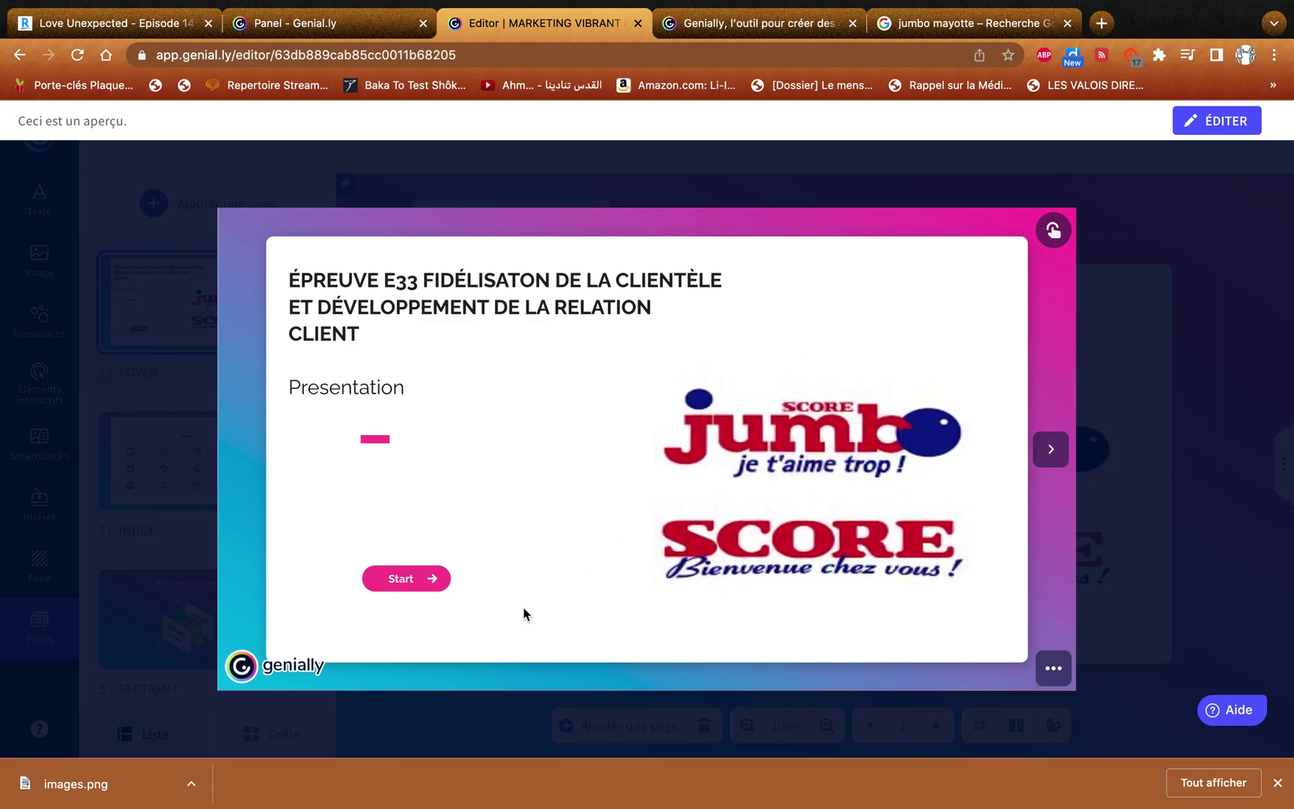
click(417, 578)
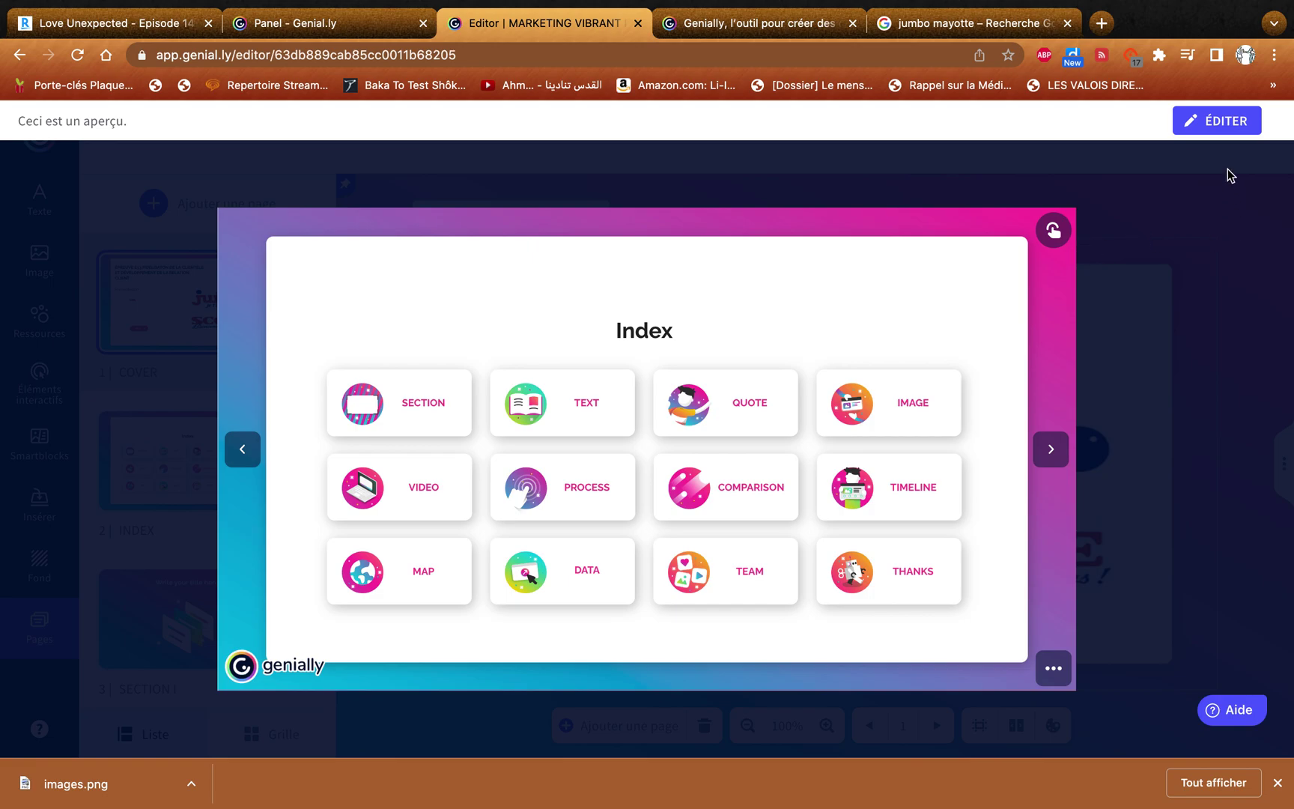
click(1226, 121)
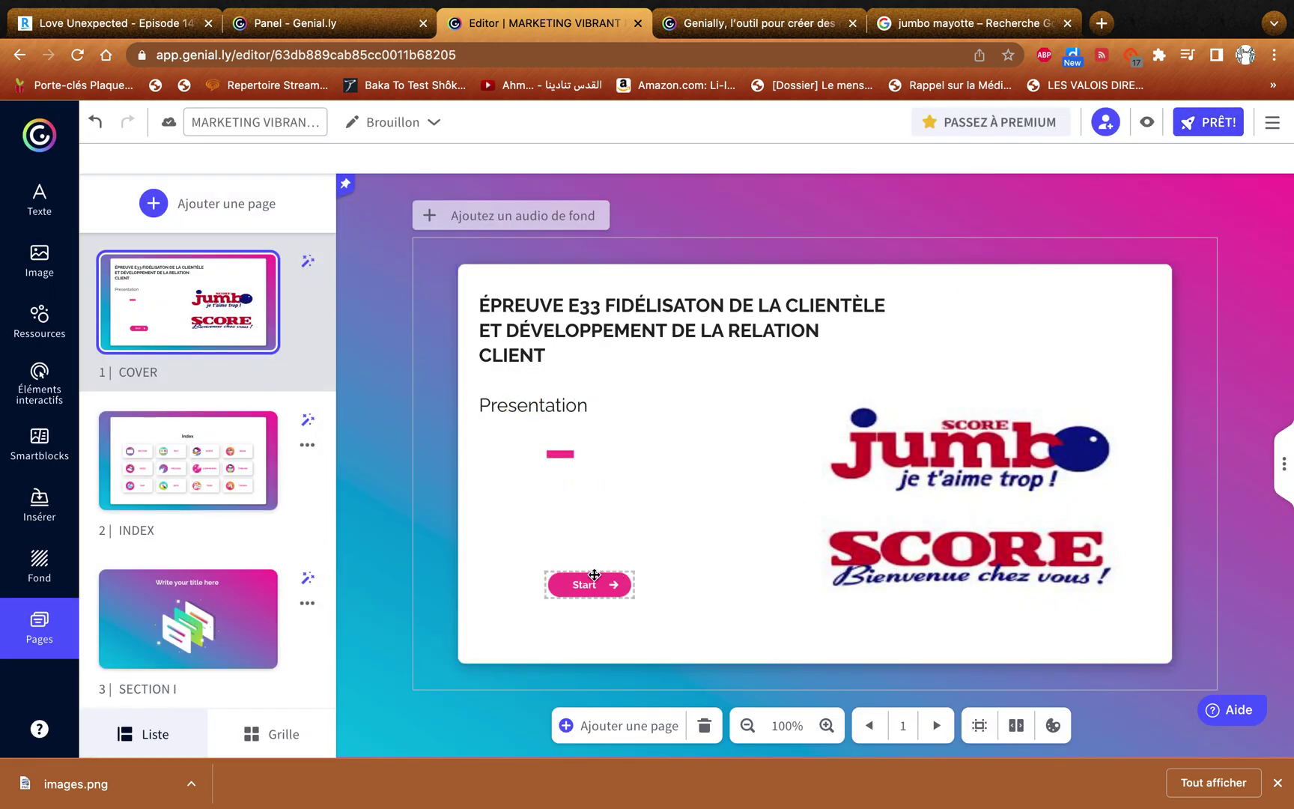
Open the Index page and browse the available images and graphic resources, including icons, shapes, charts, maps and silhouettes
scroll(188, 539, down, 2)
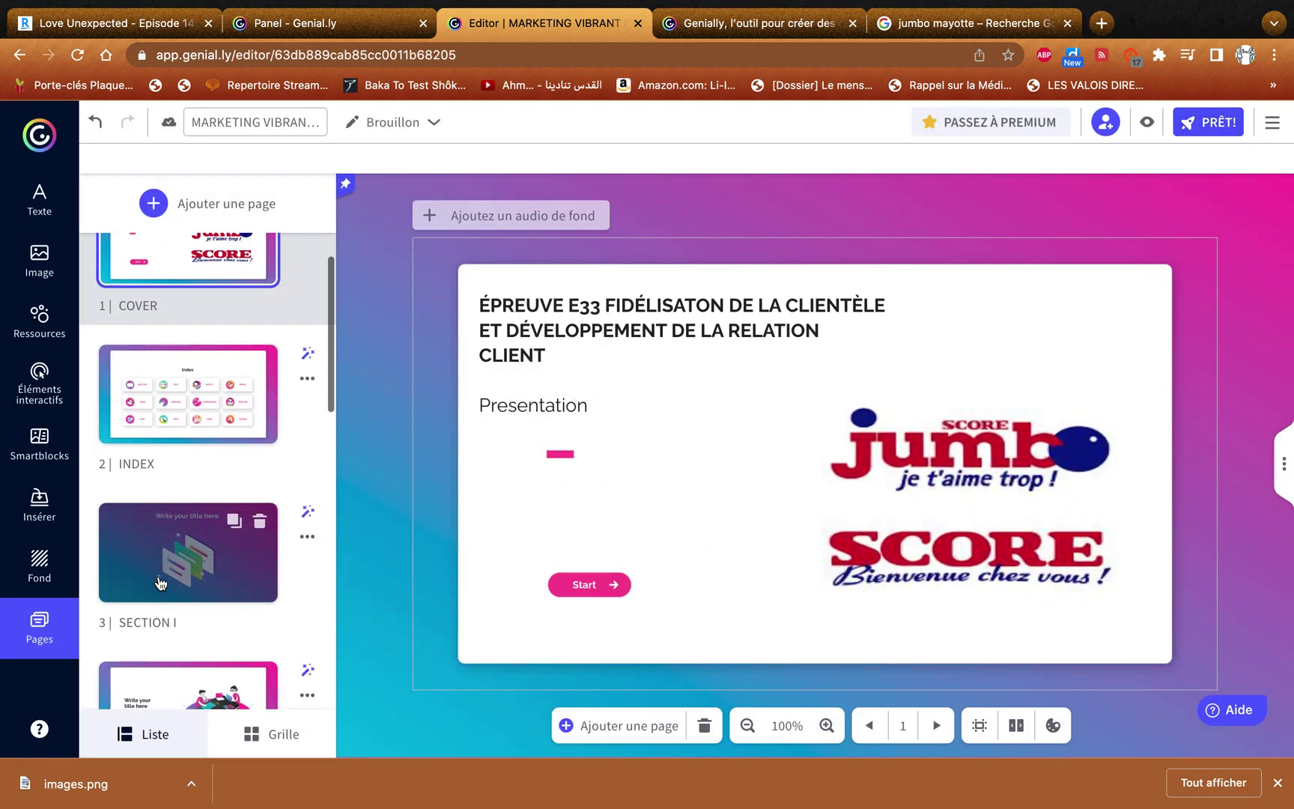
click(188, 405)
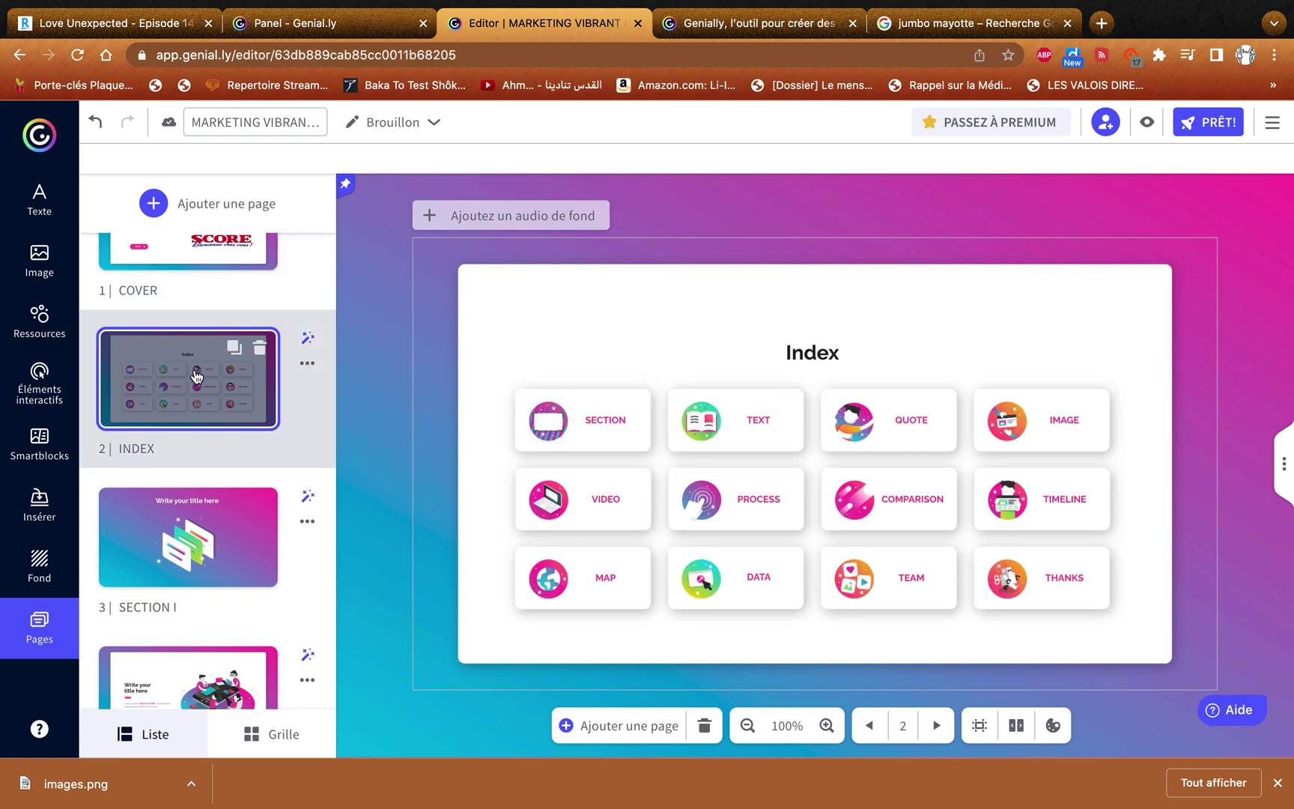
click(36, 262)
scroll(152, 456, down, 4)
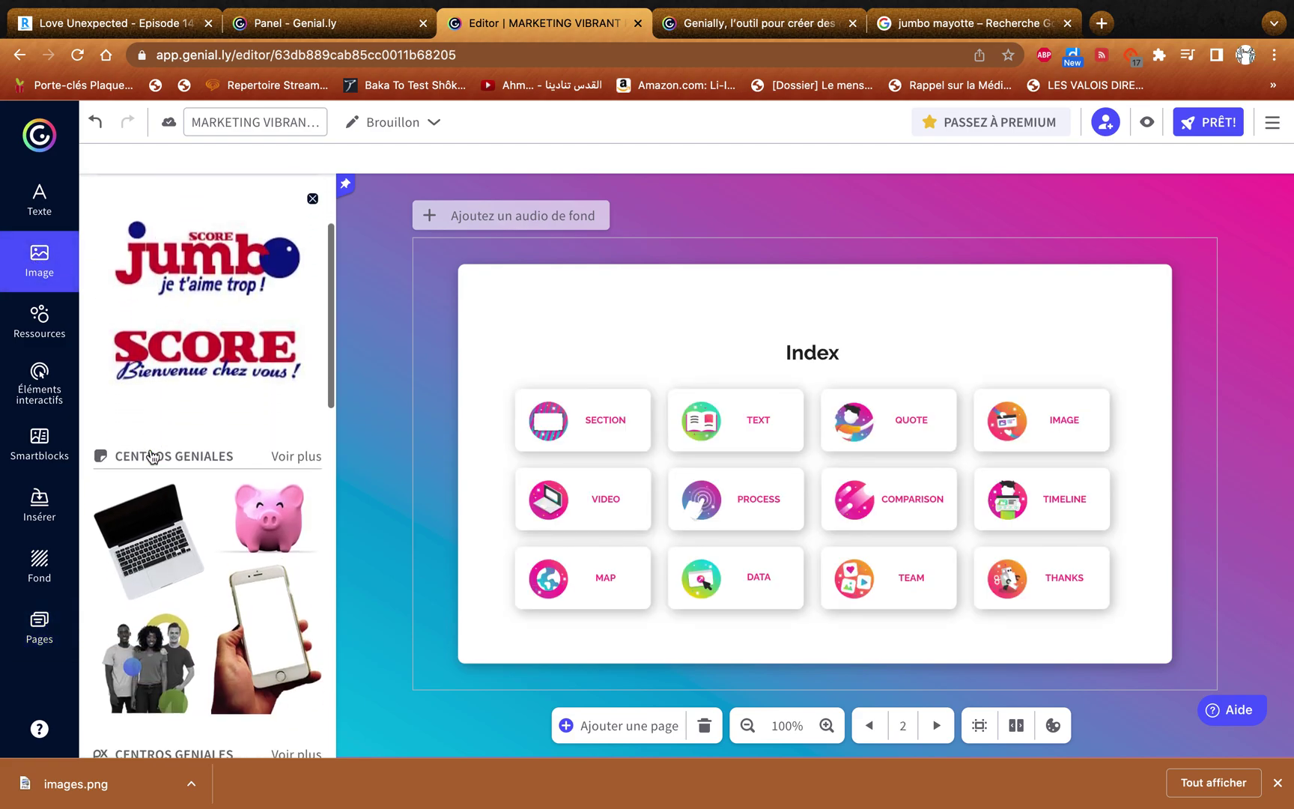
scroll(259, 520, down, 5)
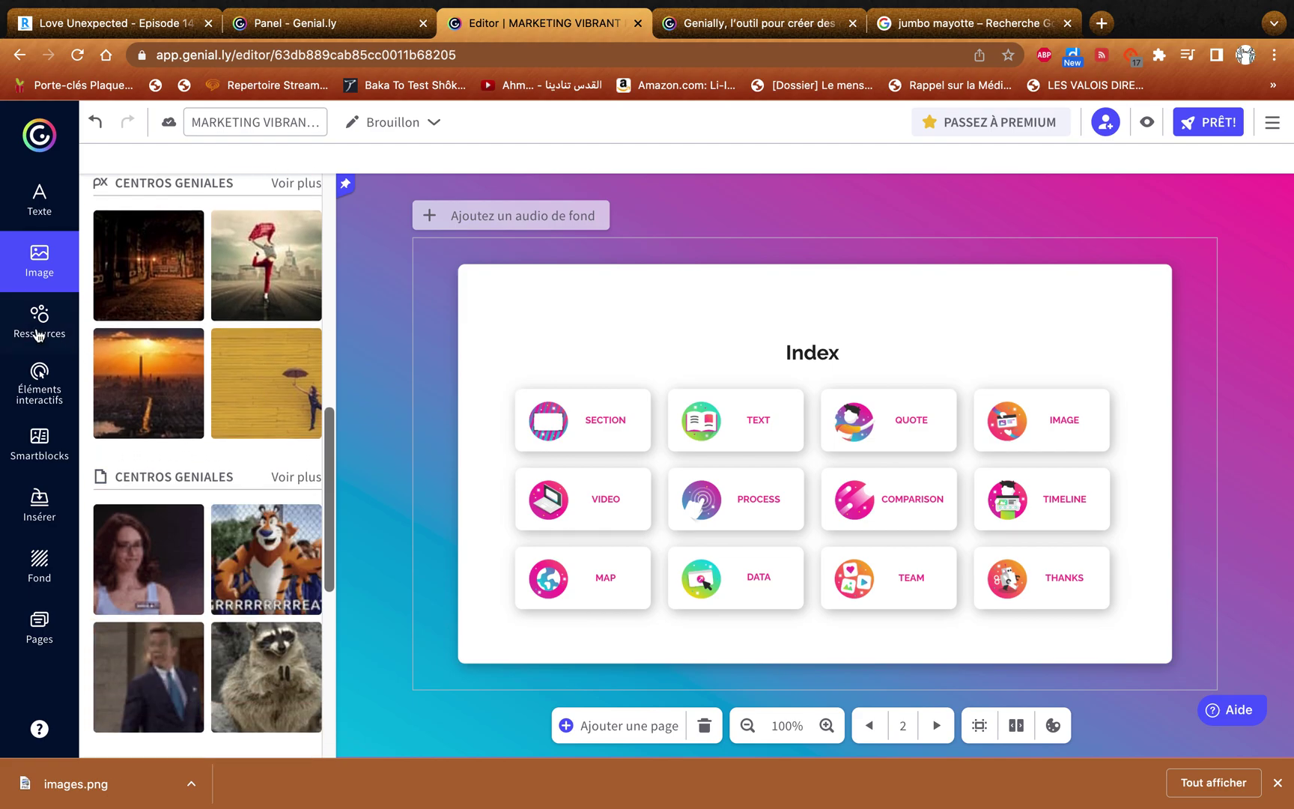
click(39, 319)
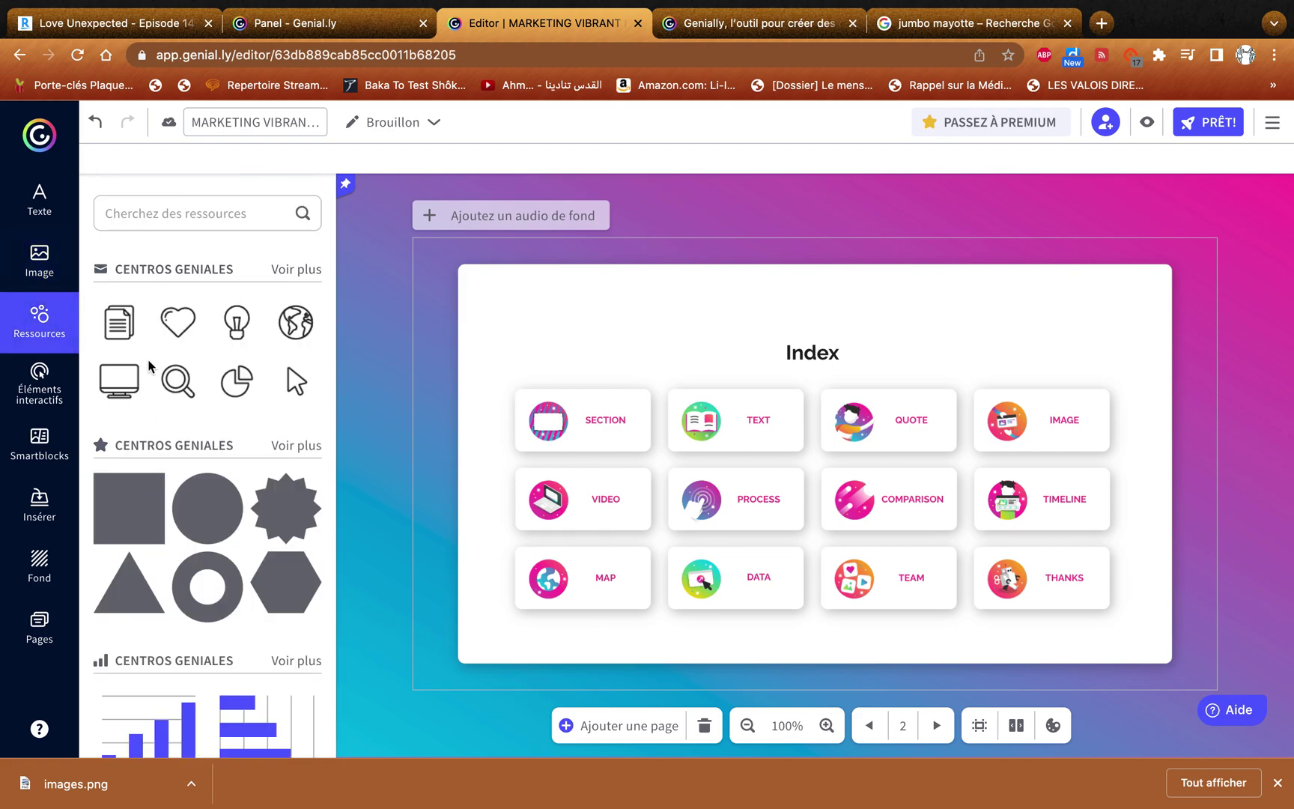
scroll(210, 530, down, 1)
scroll(210, 532, down, 15)
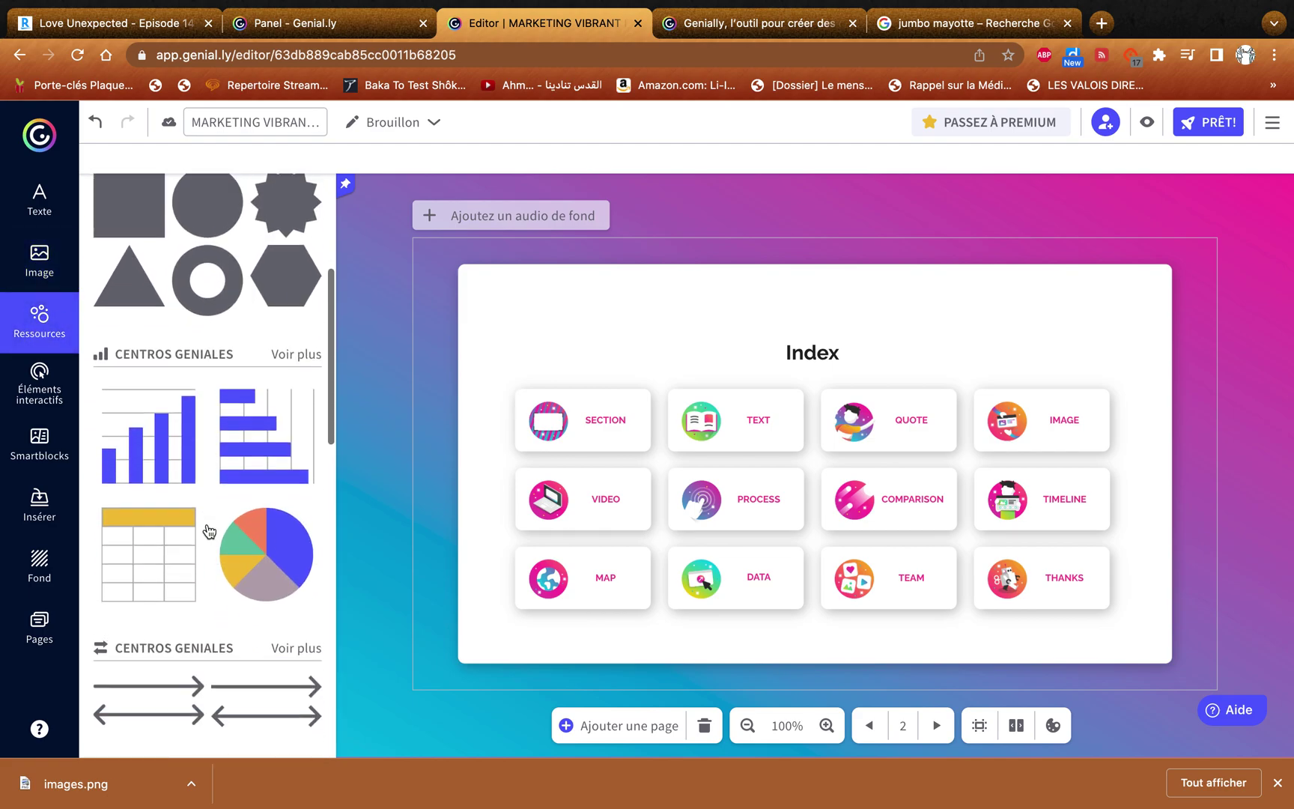
scroll(230, 401, down, 6)
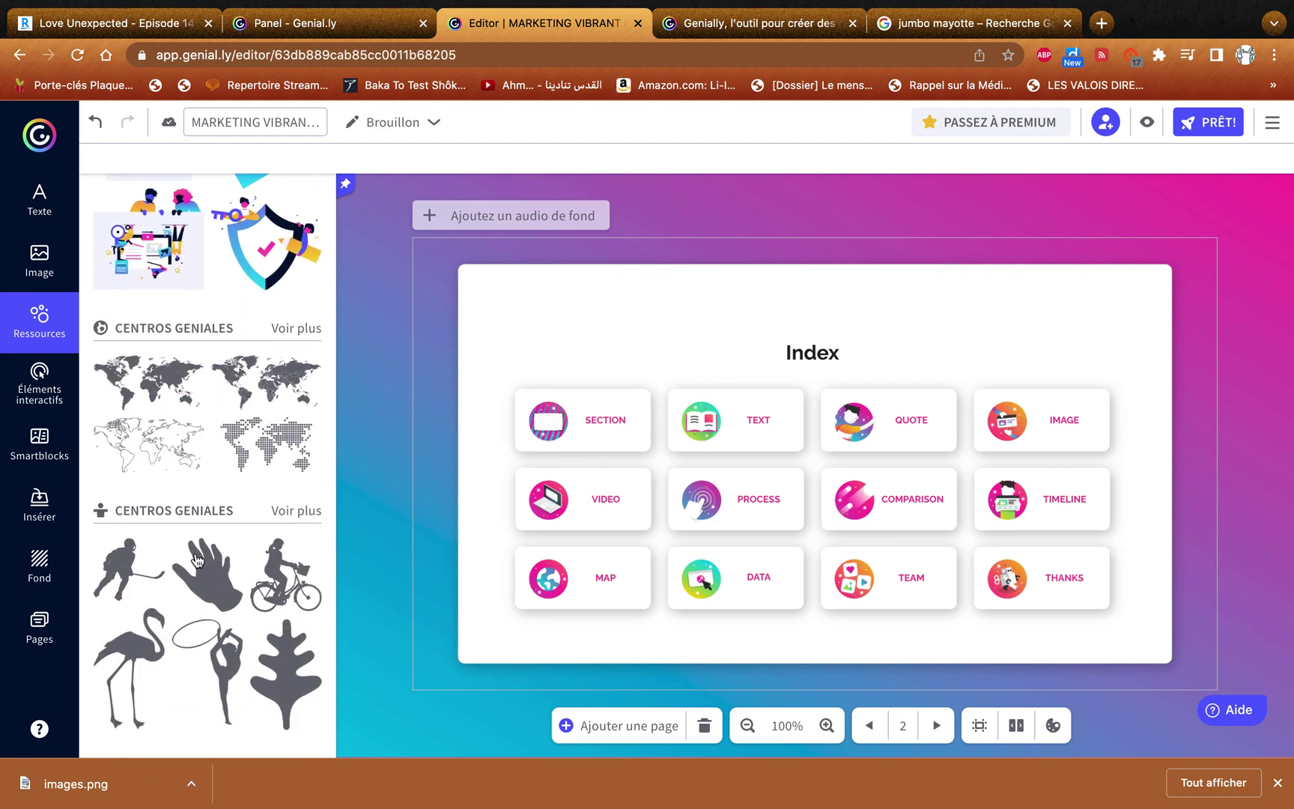
scroll(196, 560, up, 20)
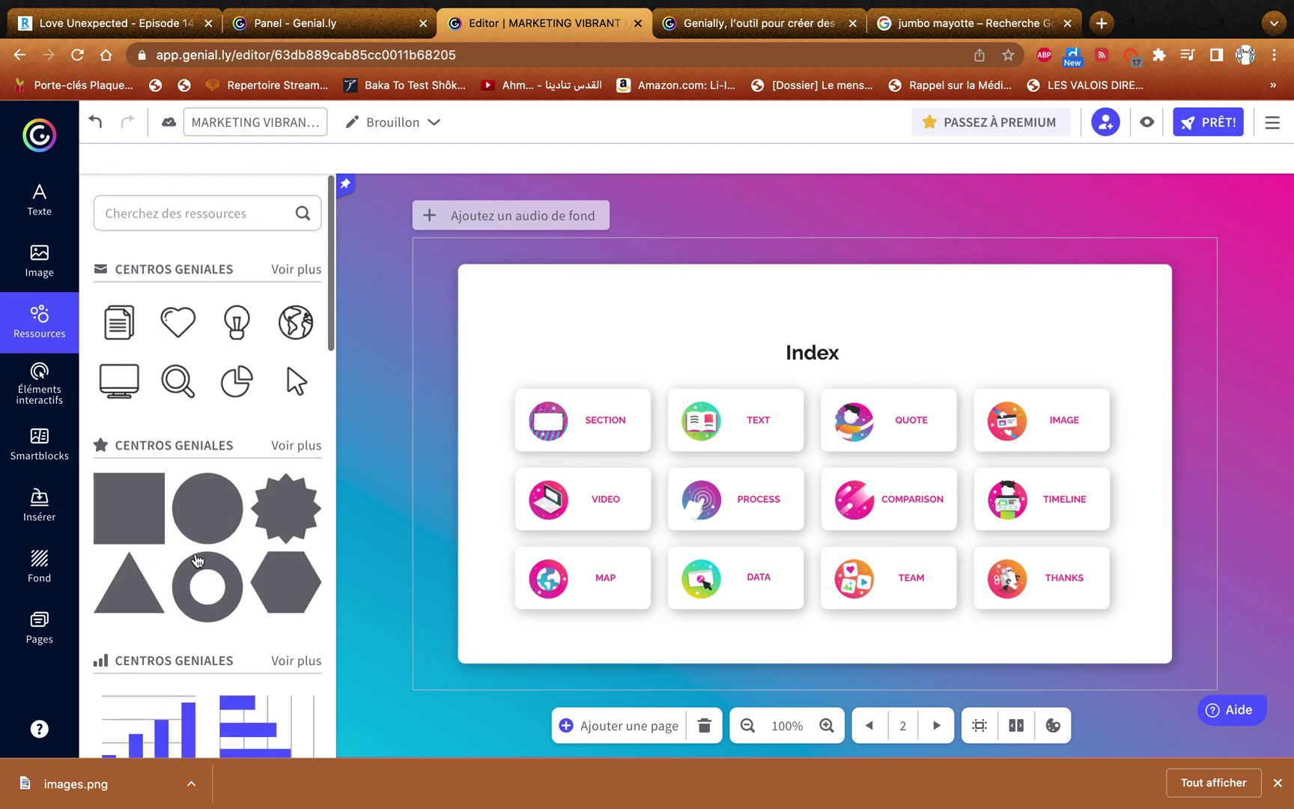
Search the resources for "smile", look through the matching icons and clear the search
click(184, 204)
text(smi)
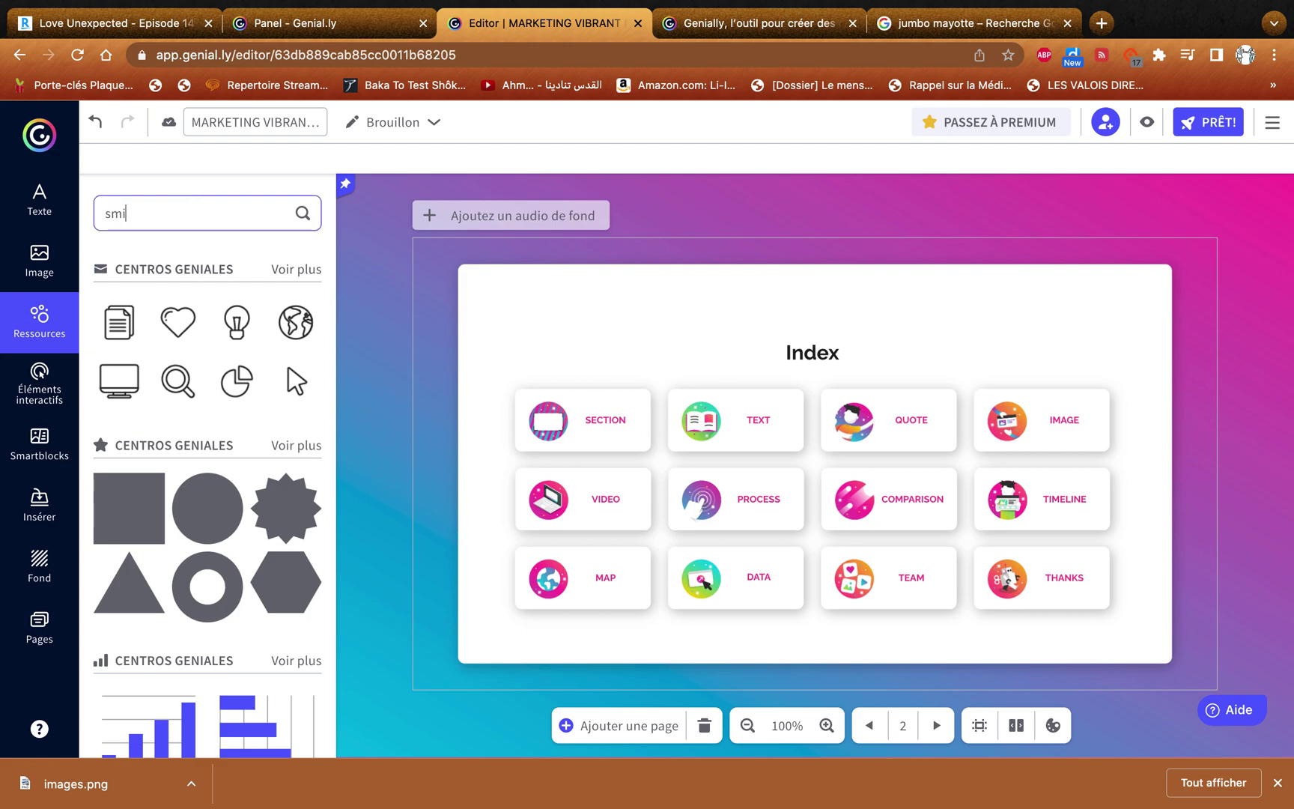
text(le)
key(Return)
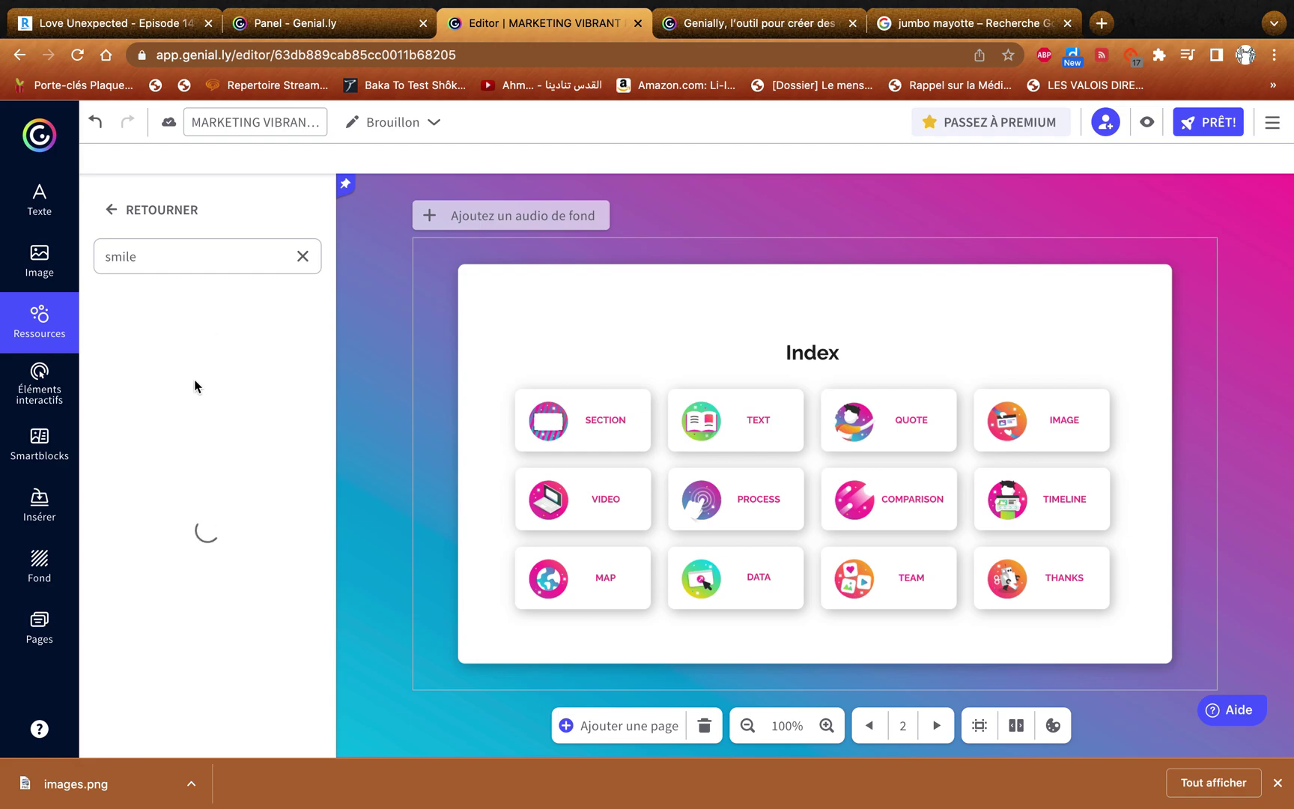
scroll(203, 425, down, 2)
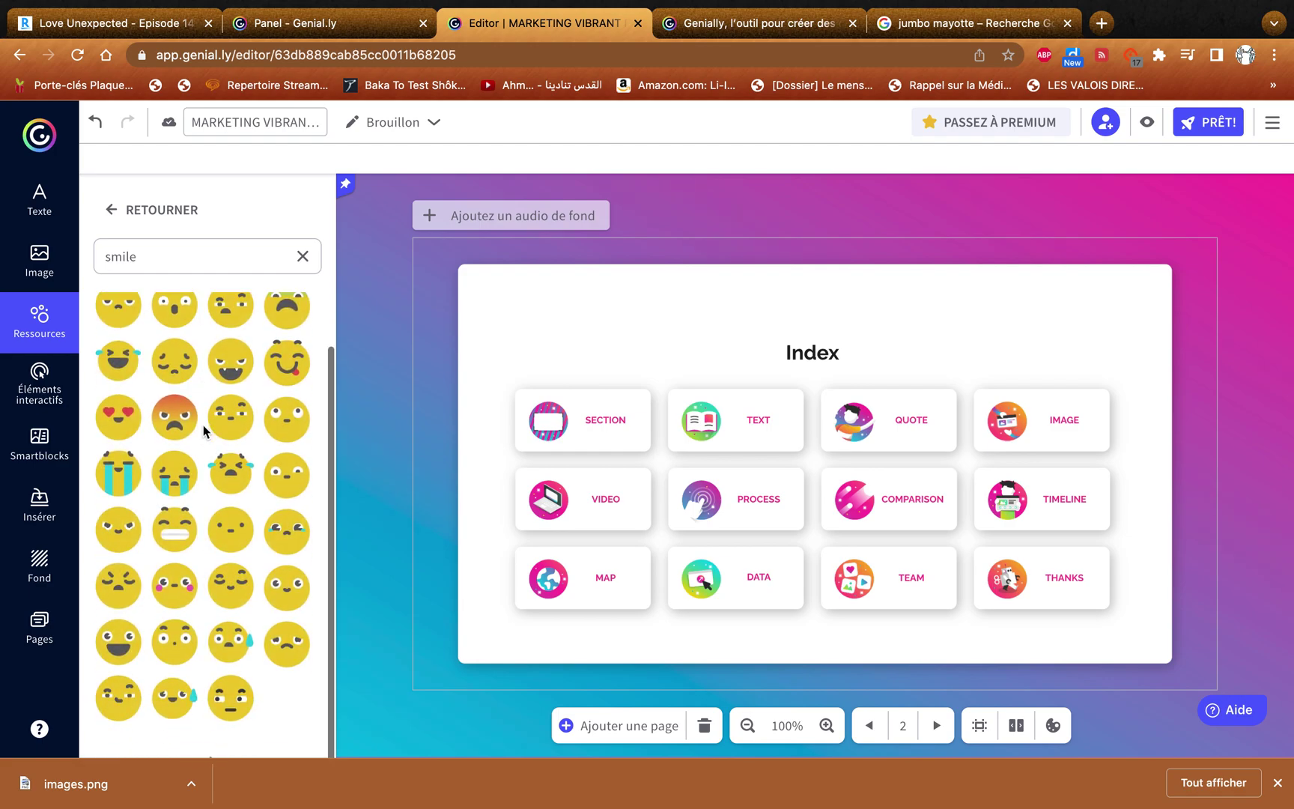
scroll(203, 424, up, 2)
double_click(150, 254)
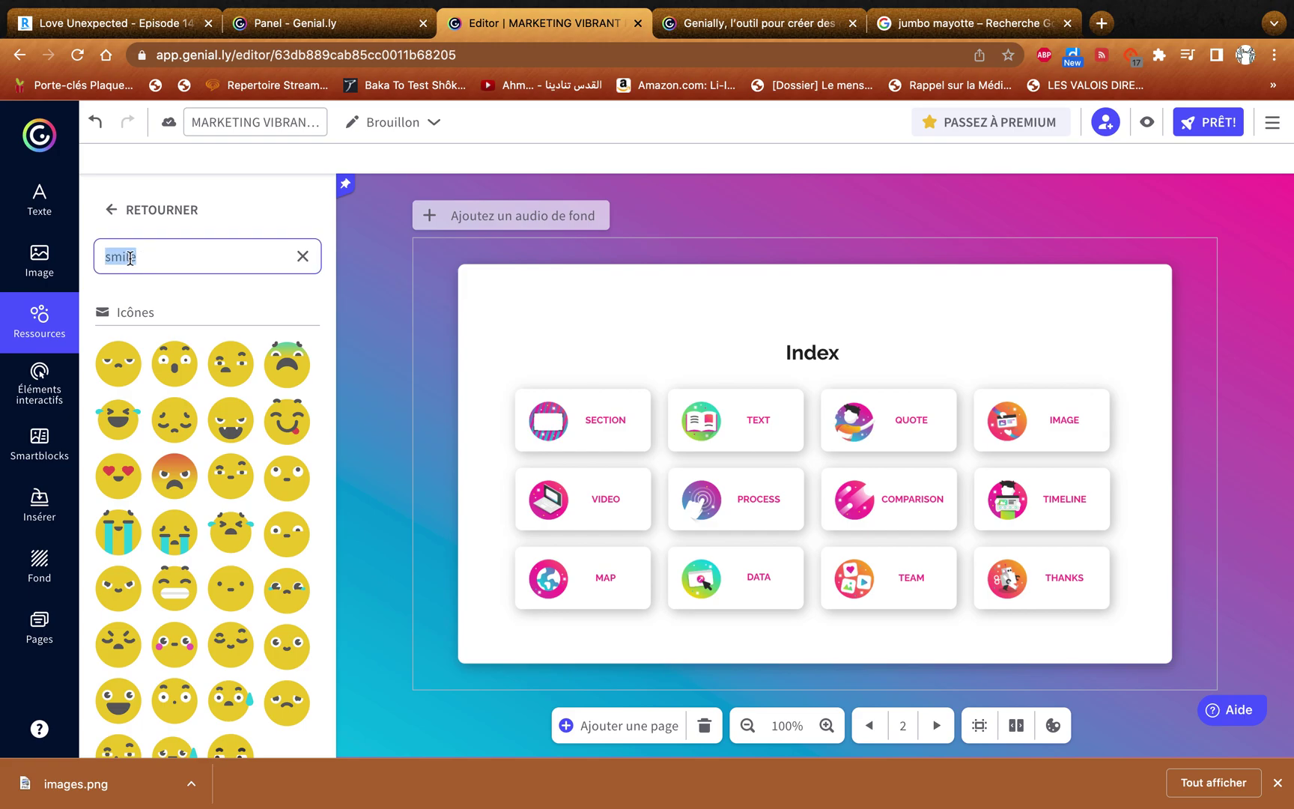
click(112, 257)
click(304, 256)
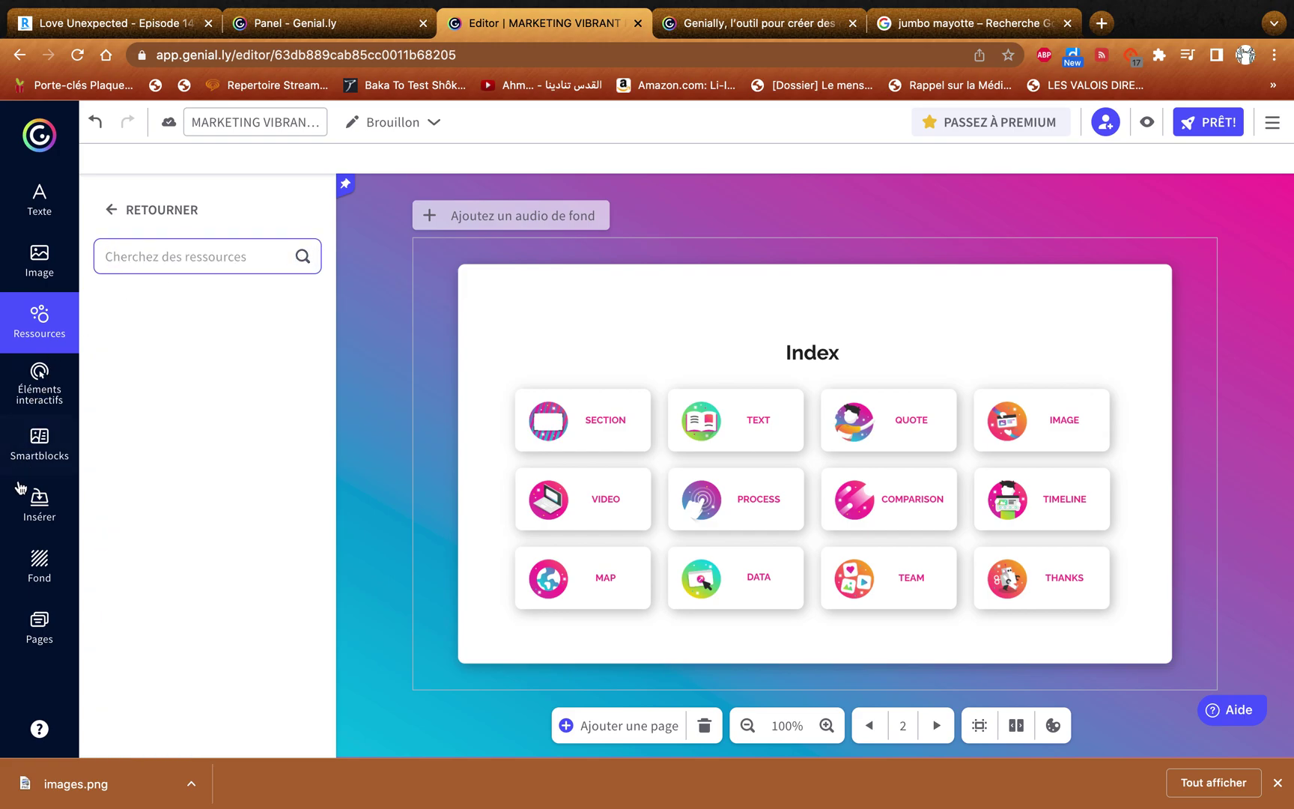
Browse the interactive elements, such as buttons, markers, social icons and numbers, and look at the audio and video insertion options
click(49, 405)
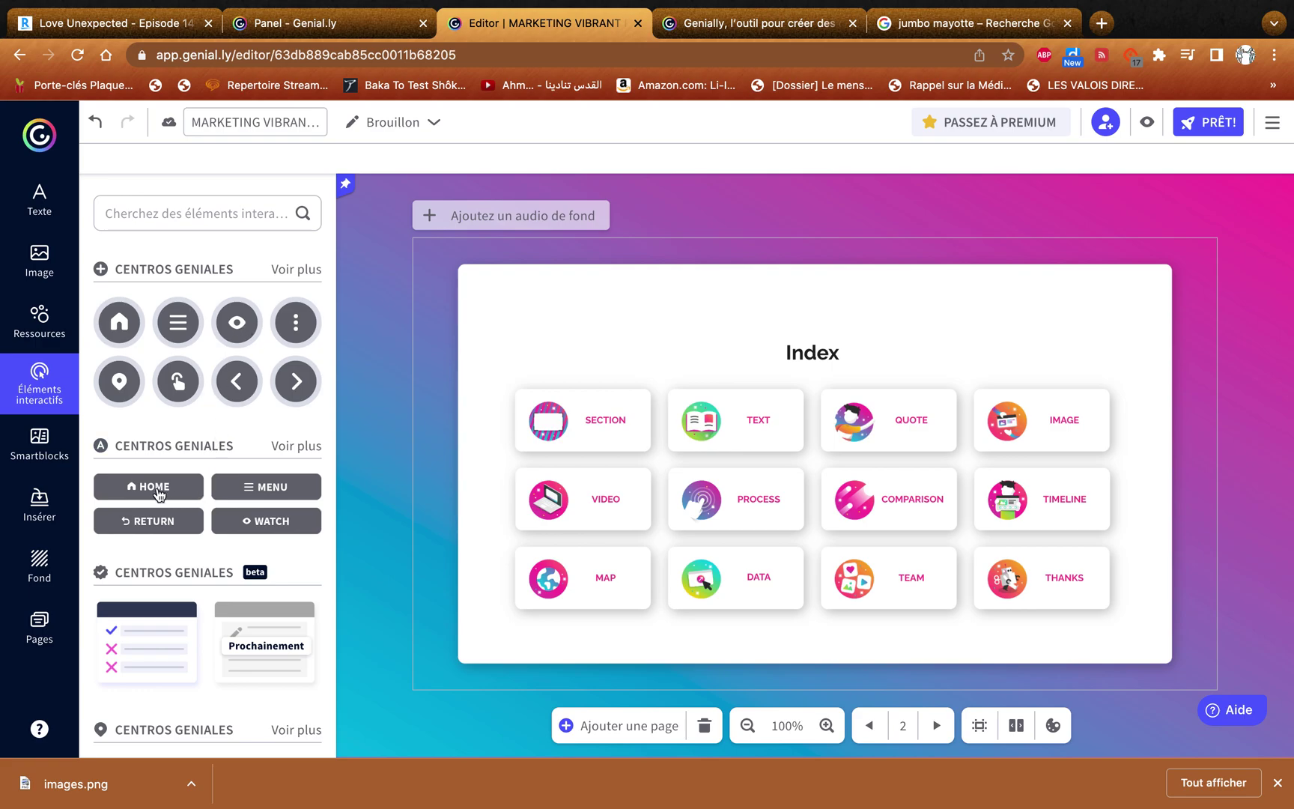
scroll(157, 492, down, 2)
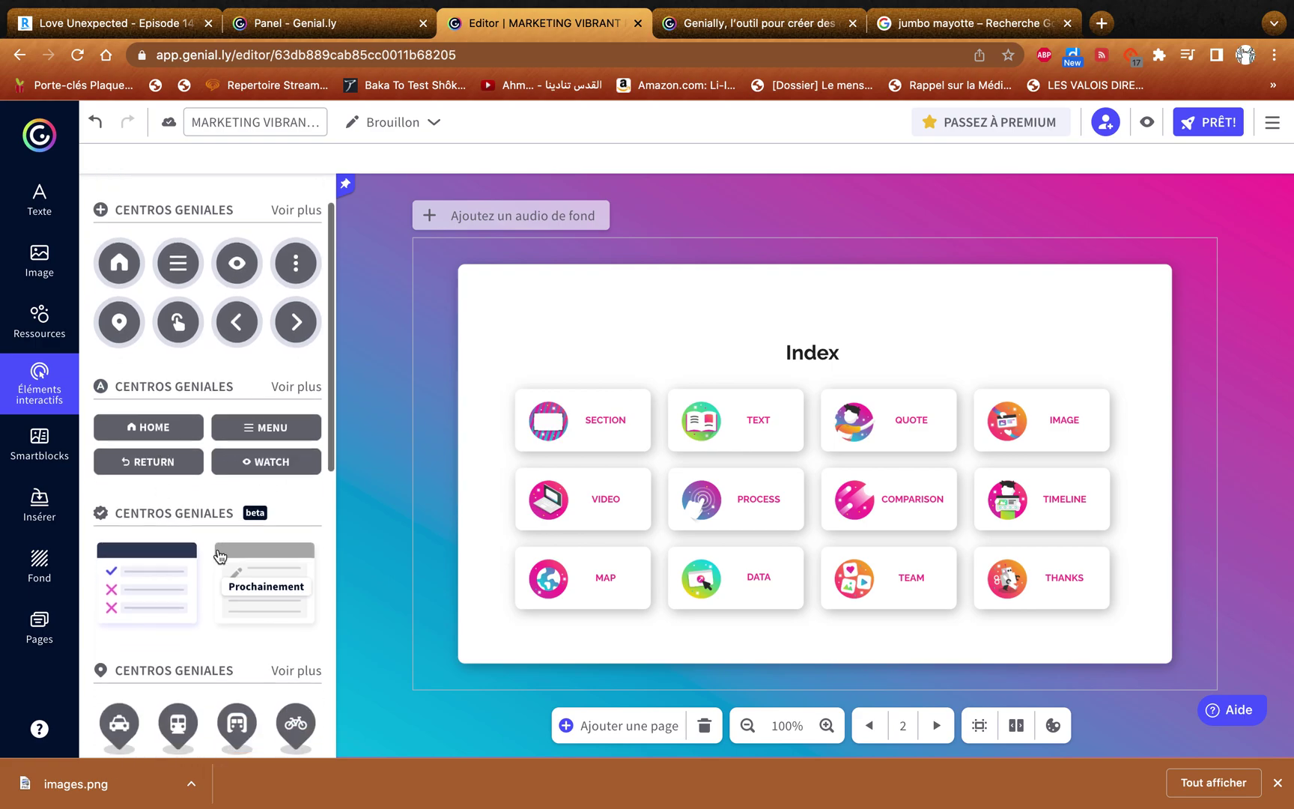
scroll(220, 554, down, 5)
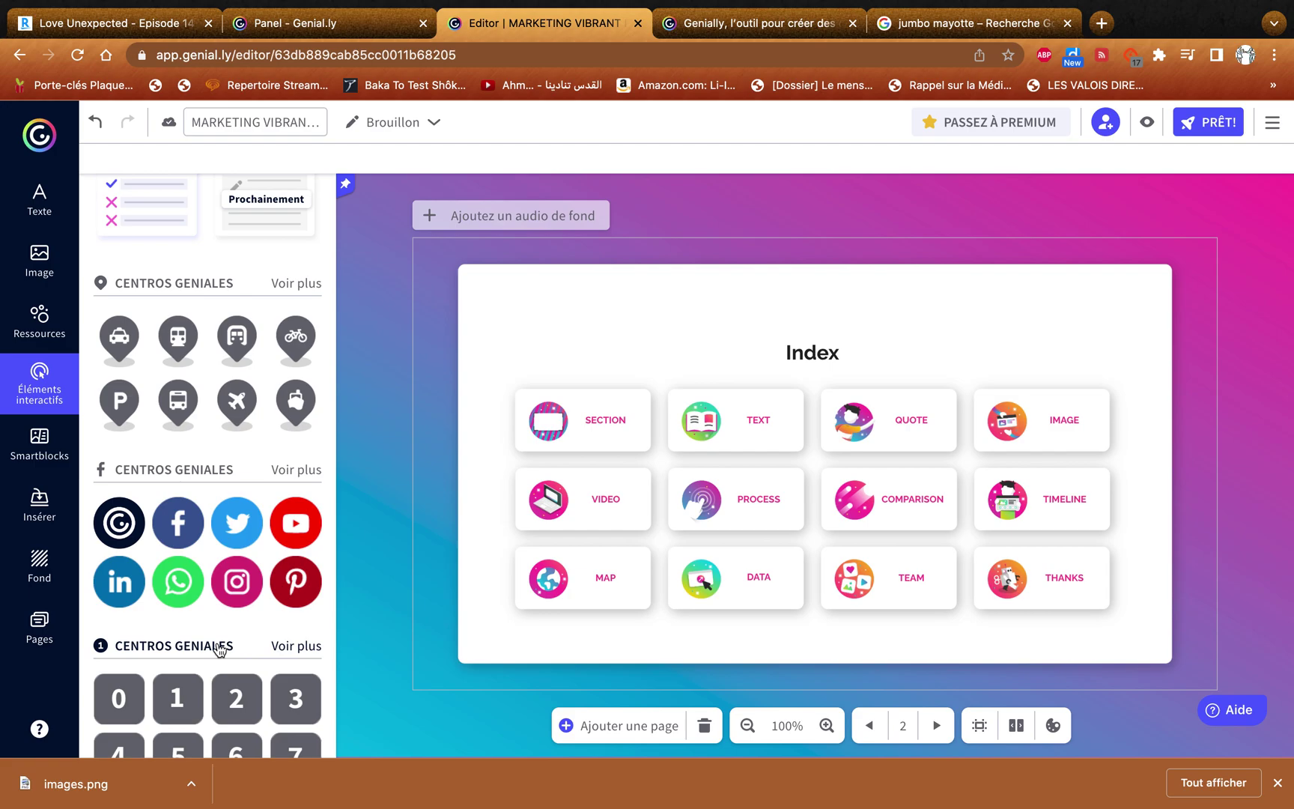
scroll(165, 637, down, 3)
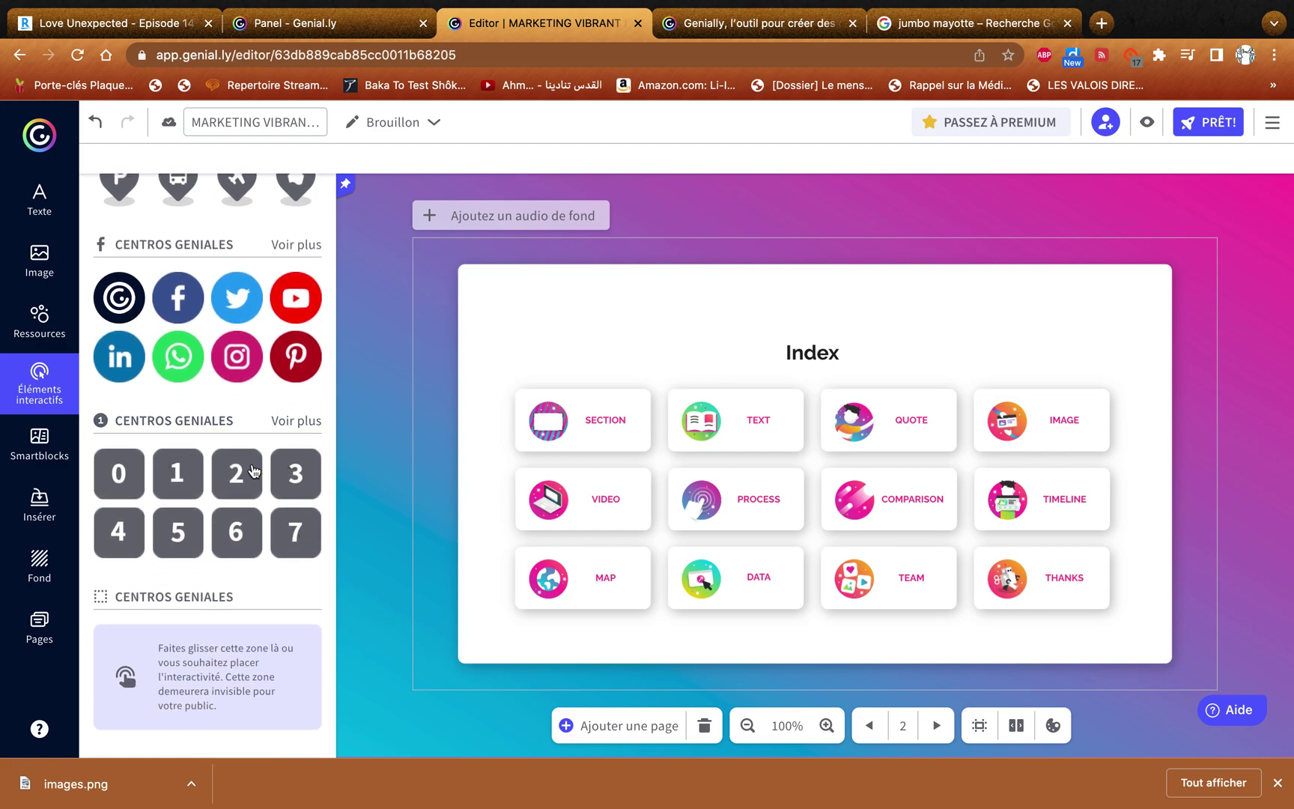
click(55, 506)
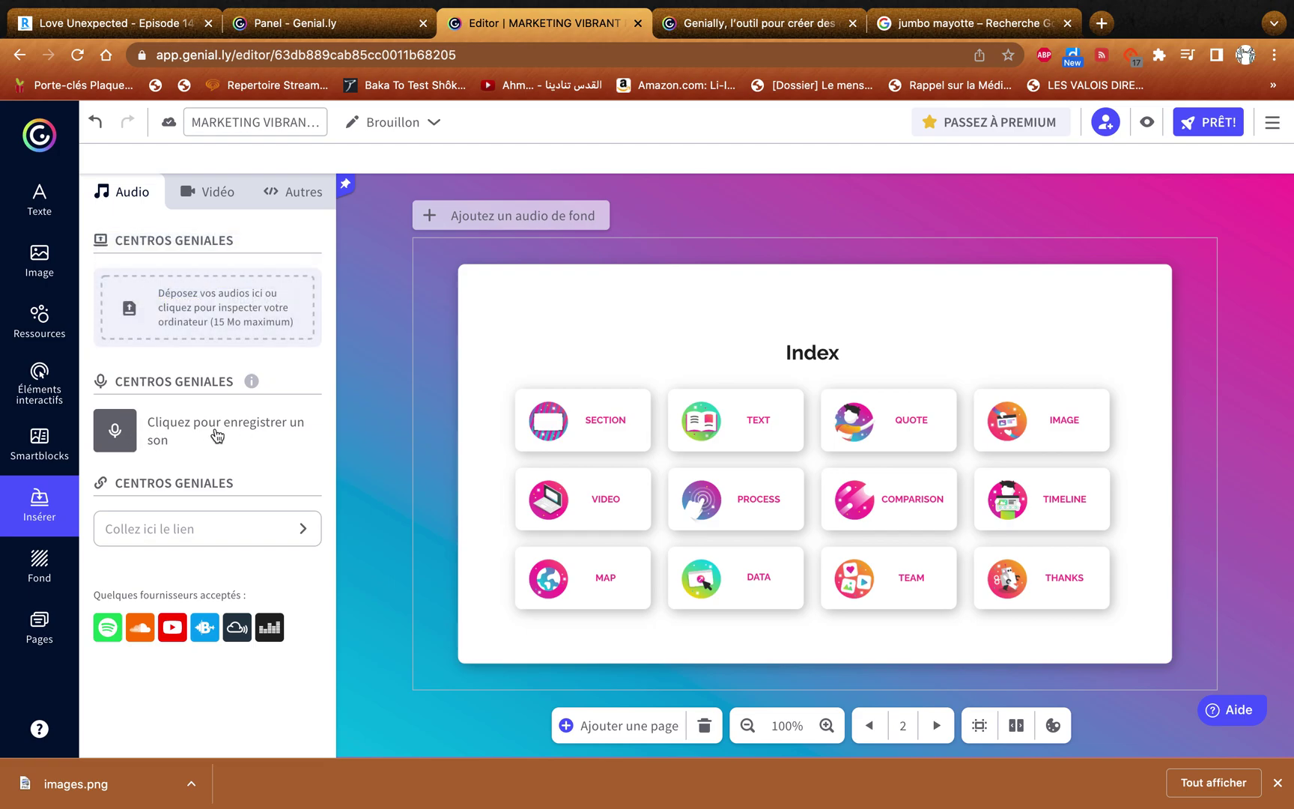
click(218, 194)
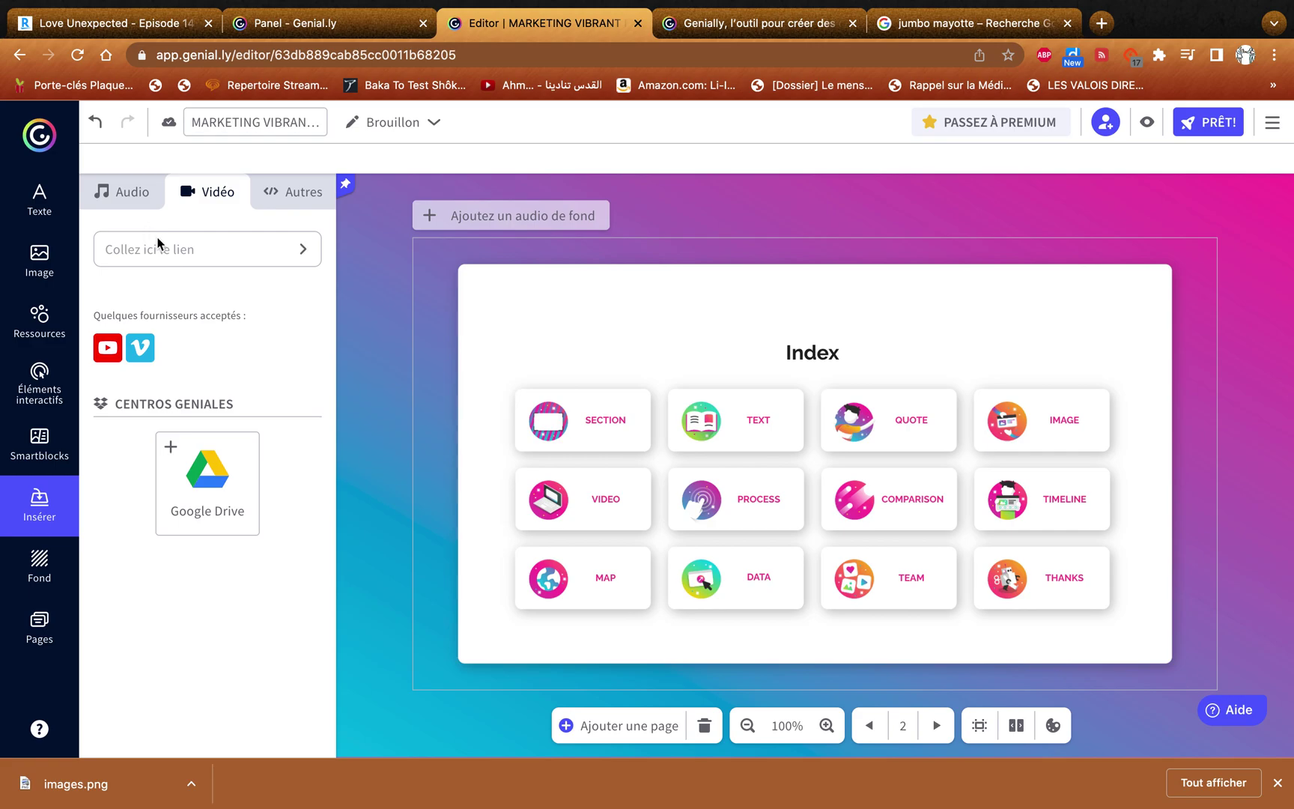
Look through the page background options, including uploaded images, colours, illustrated backgrounds and photos
click(39, 567)
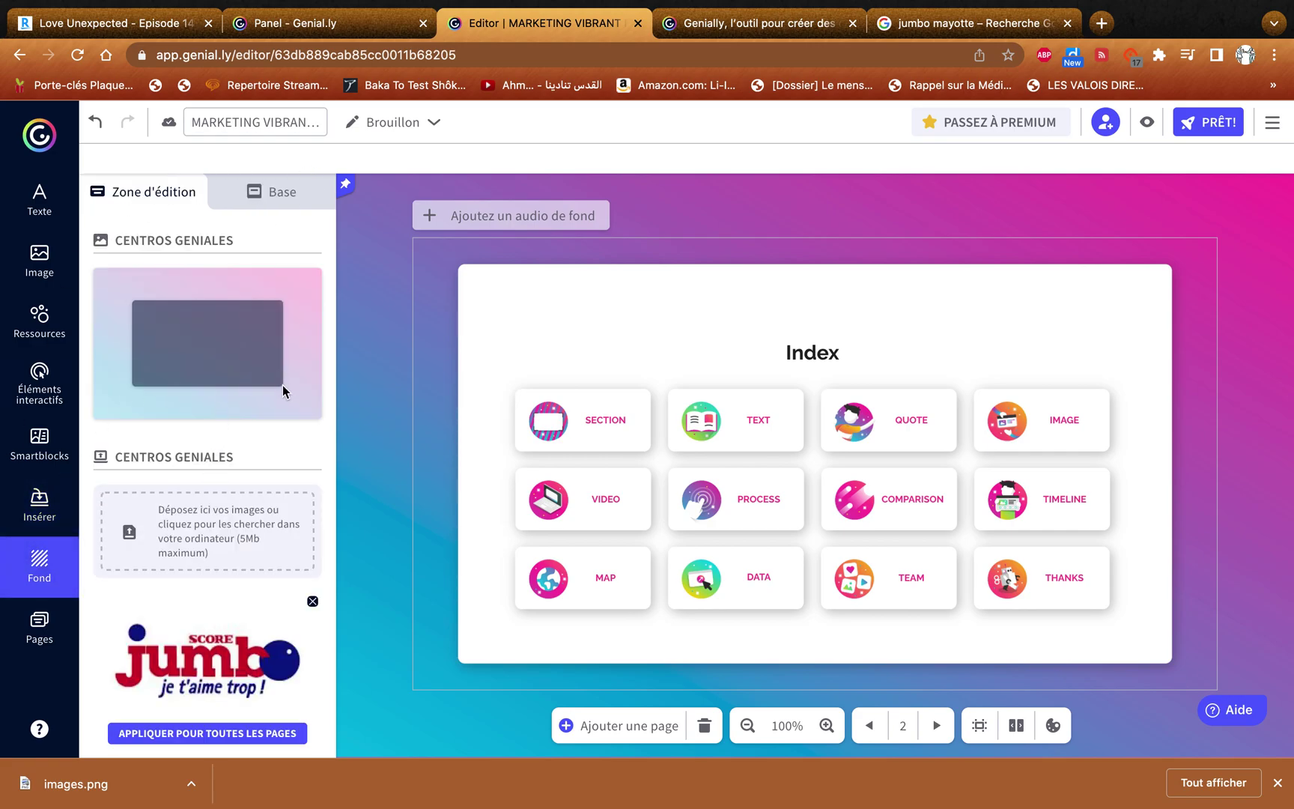
scroll(289, 411, down, 5)
scroll(289, 411, down, 6)
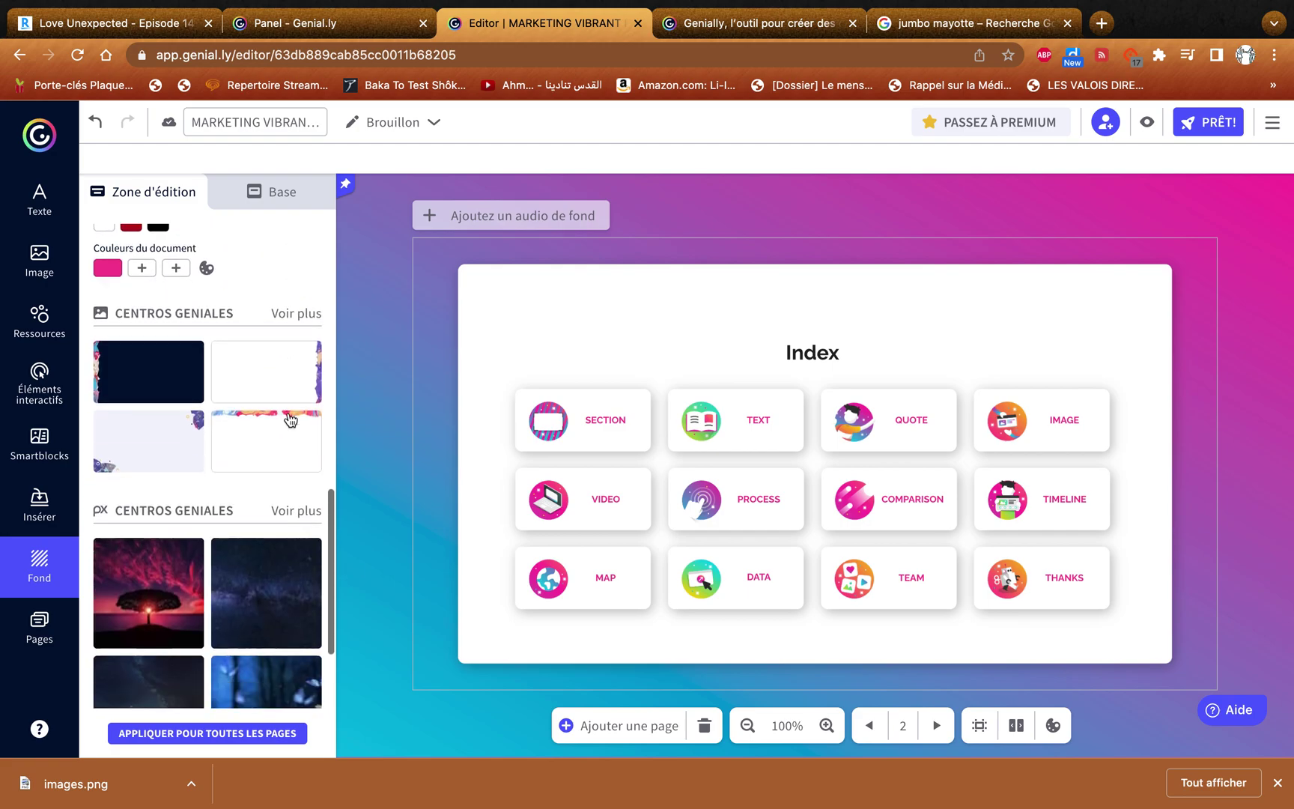
scroll(153, 381, up, 3)
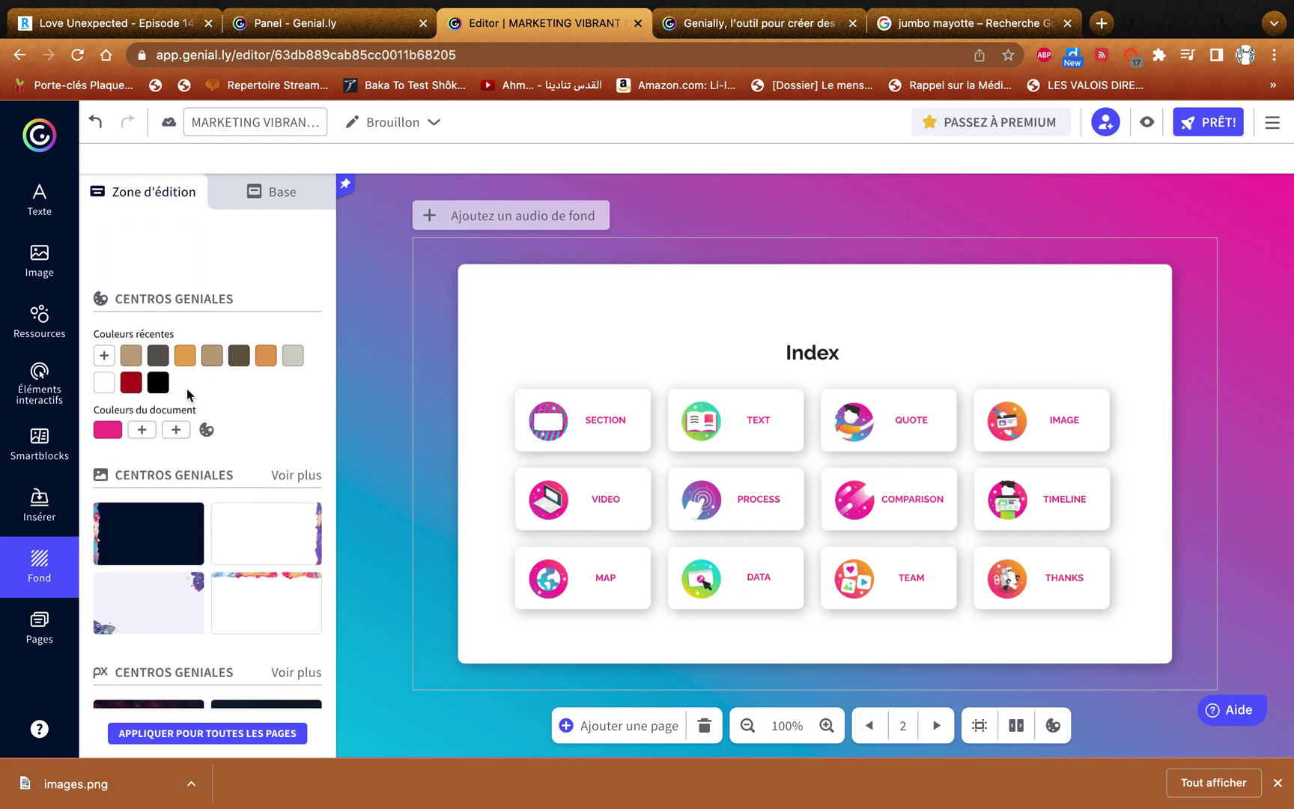
scroll(189, 396, down, 5)
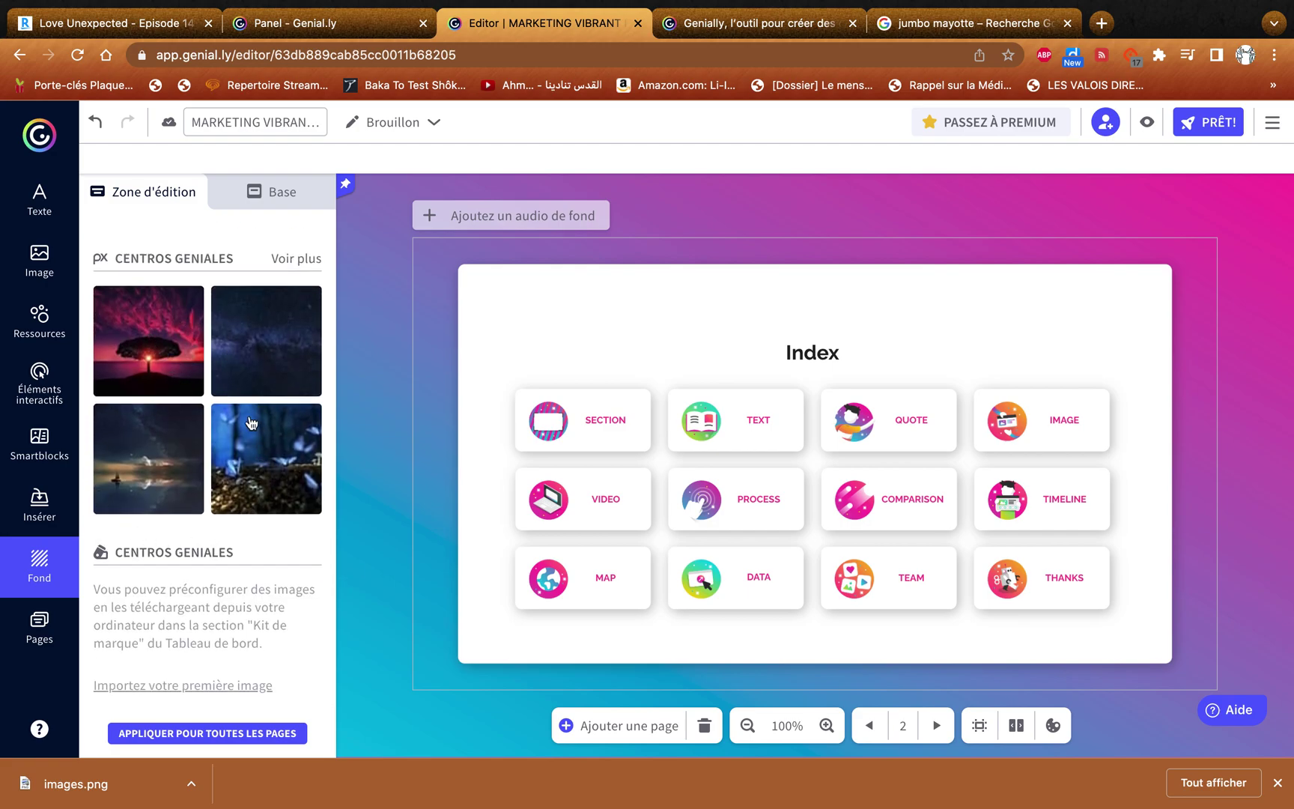
Try the red tree sunset, starry sky and blue butterfly photos as the Index page background, and undo each change
click(152, 344)
click(259, 352)
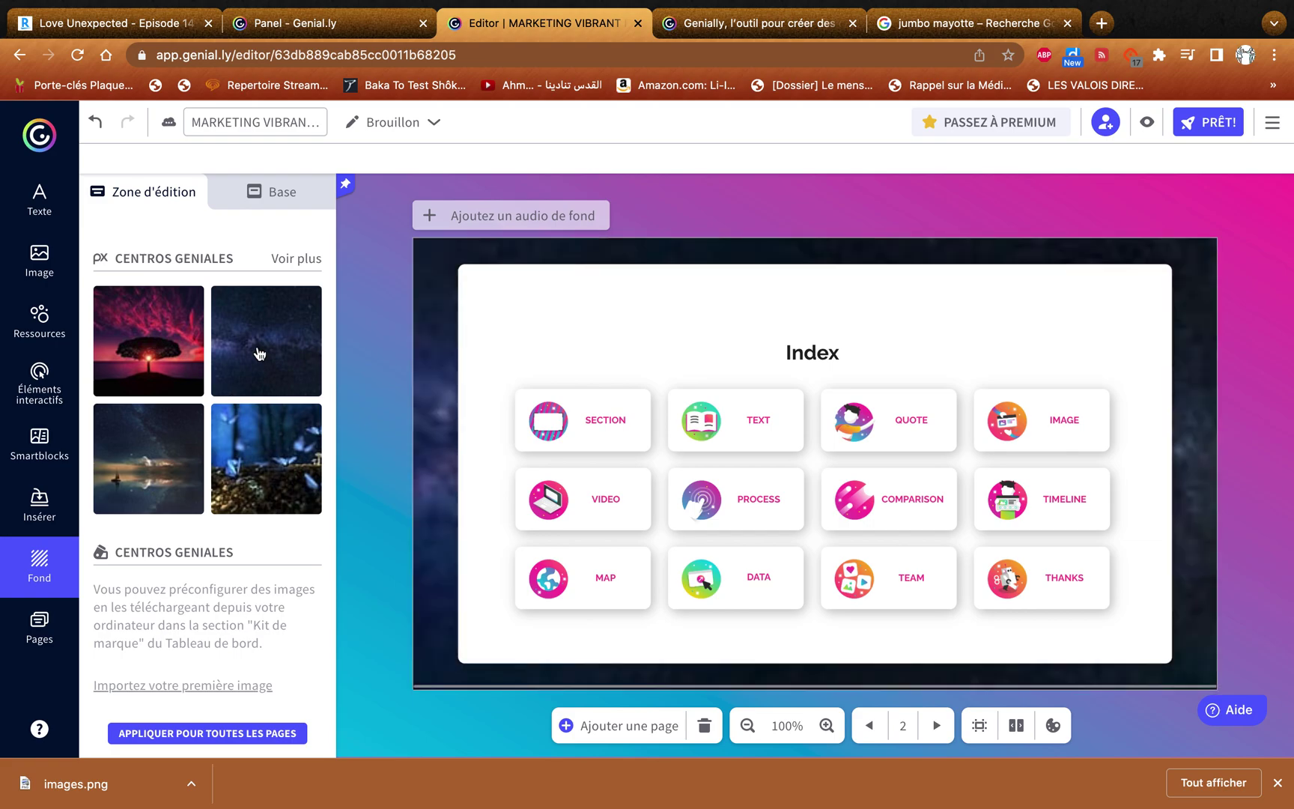
click(279, 452)
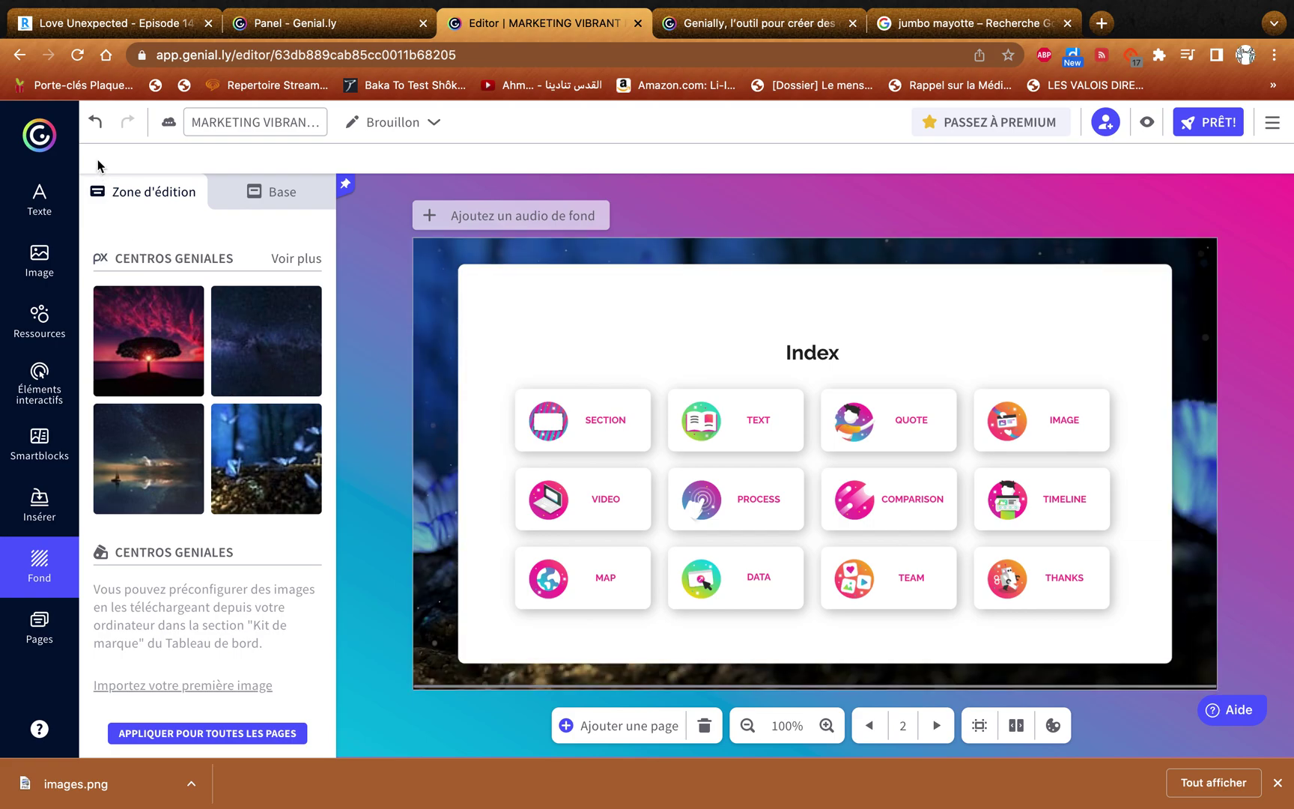
click(95, 126)
click(95, 127)
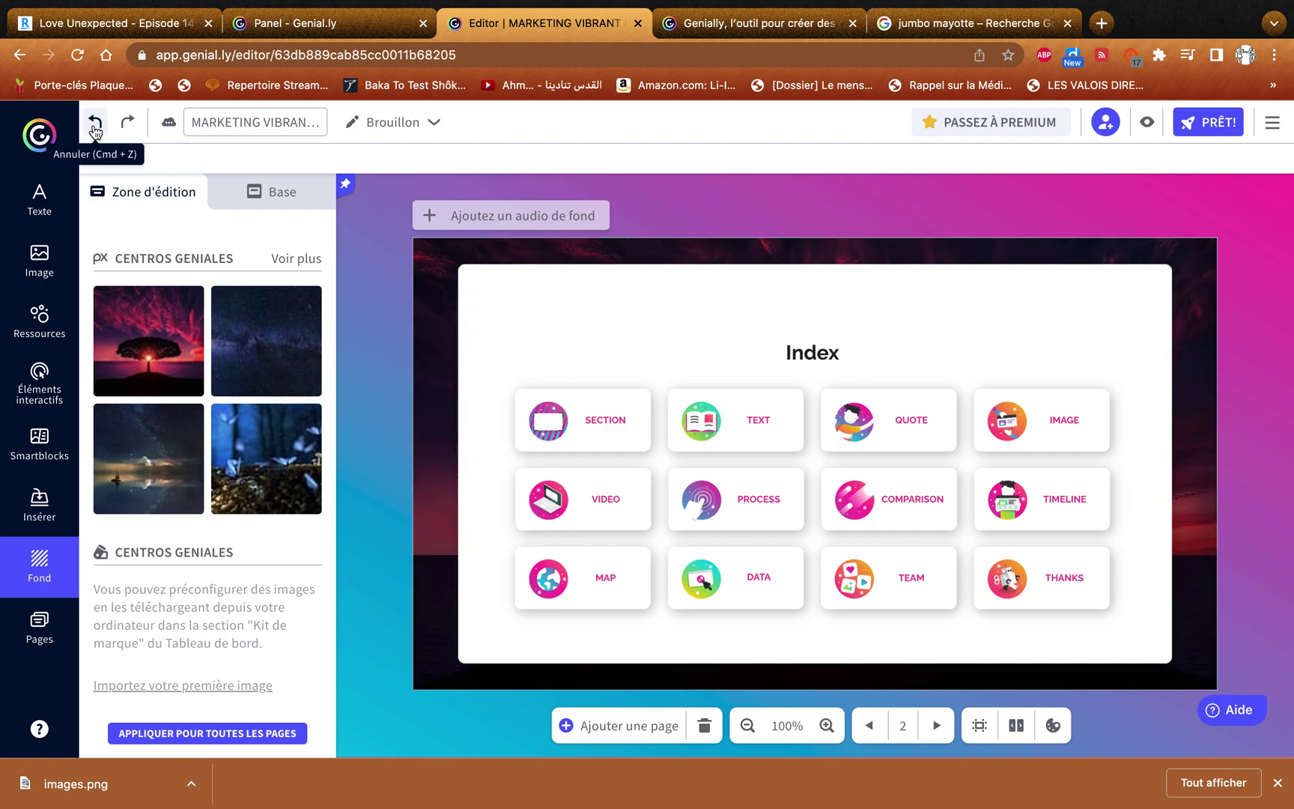
click(95, 127)
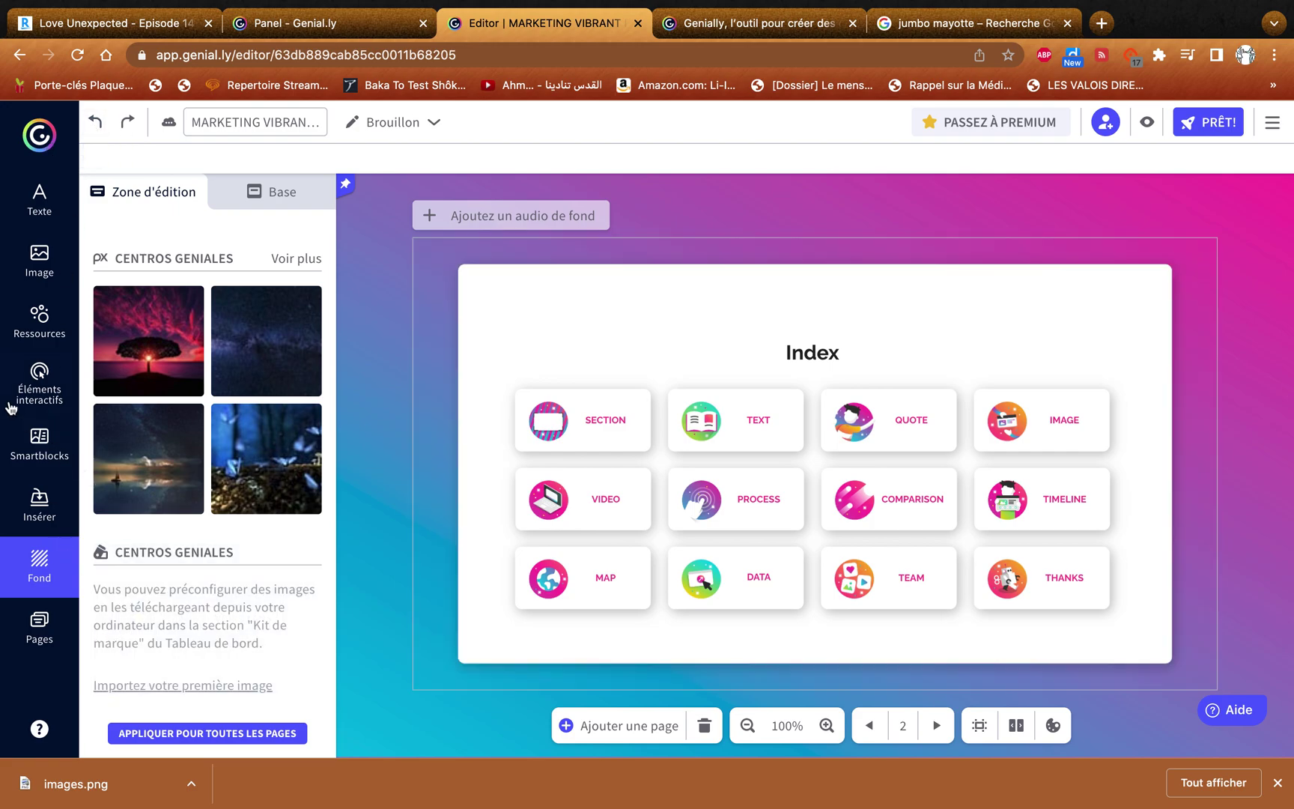
Look through the presentation's page list from the cover to the THANKS page
click(39, 625)
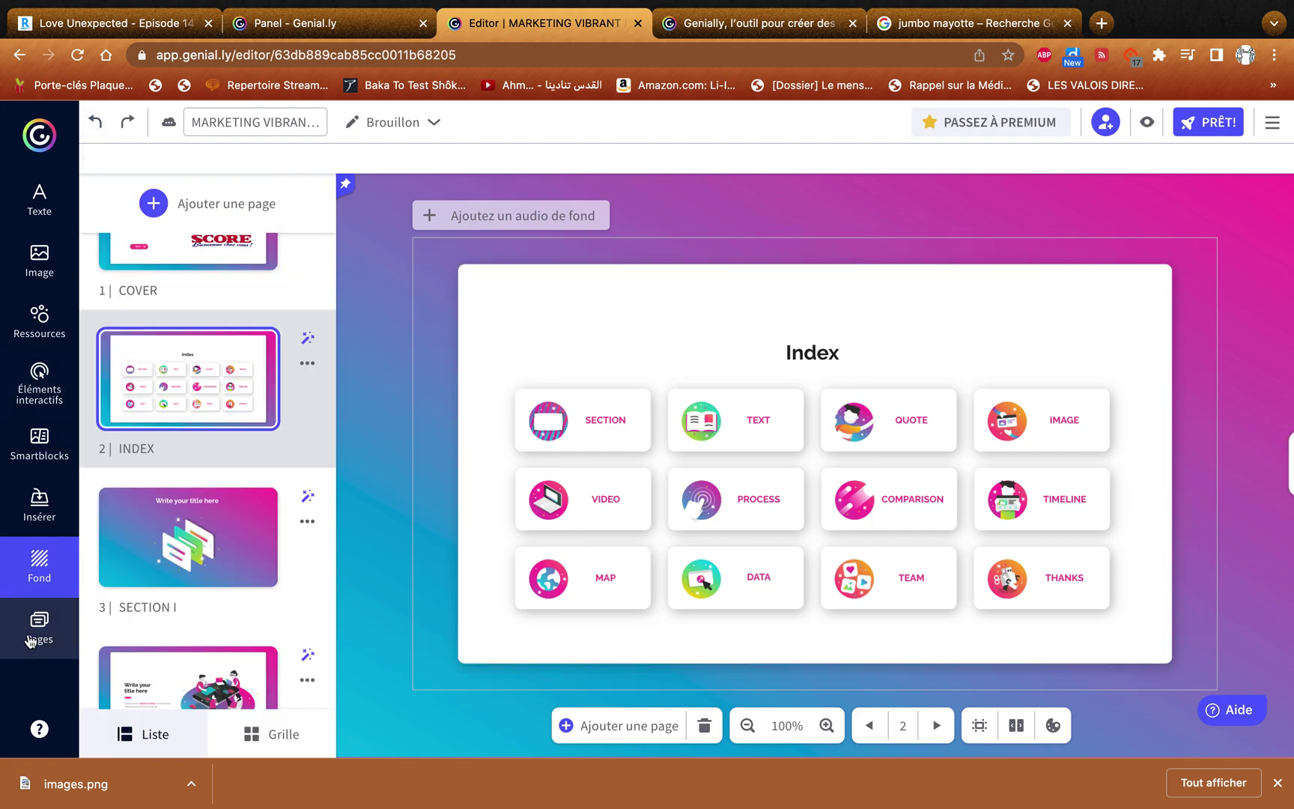
scroll(212, 592, down, 10)
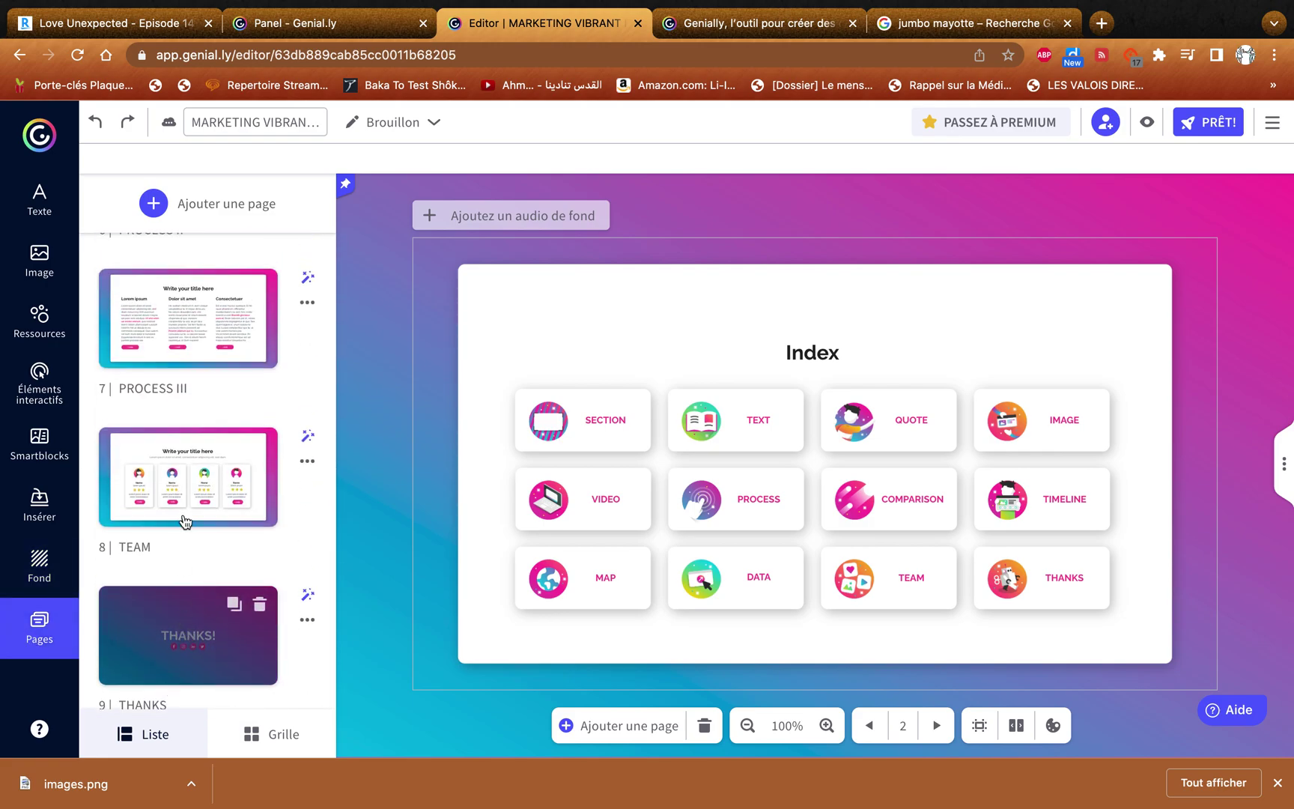
scroll(189, 479, up, 2)
scroll(189, 480, up, 7)
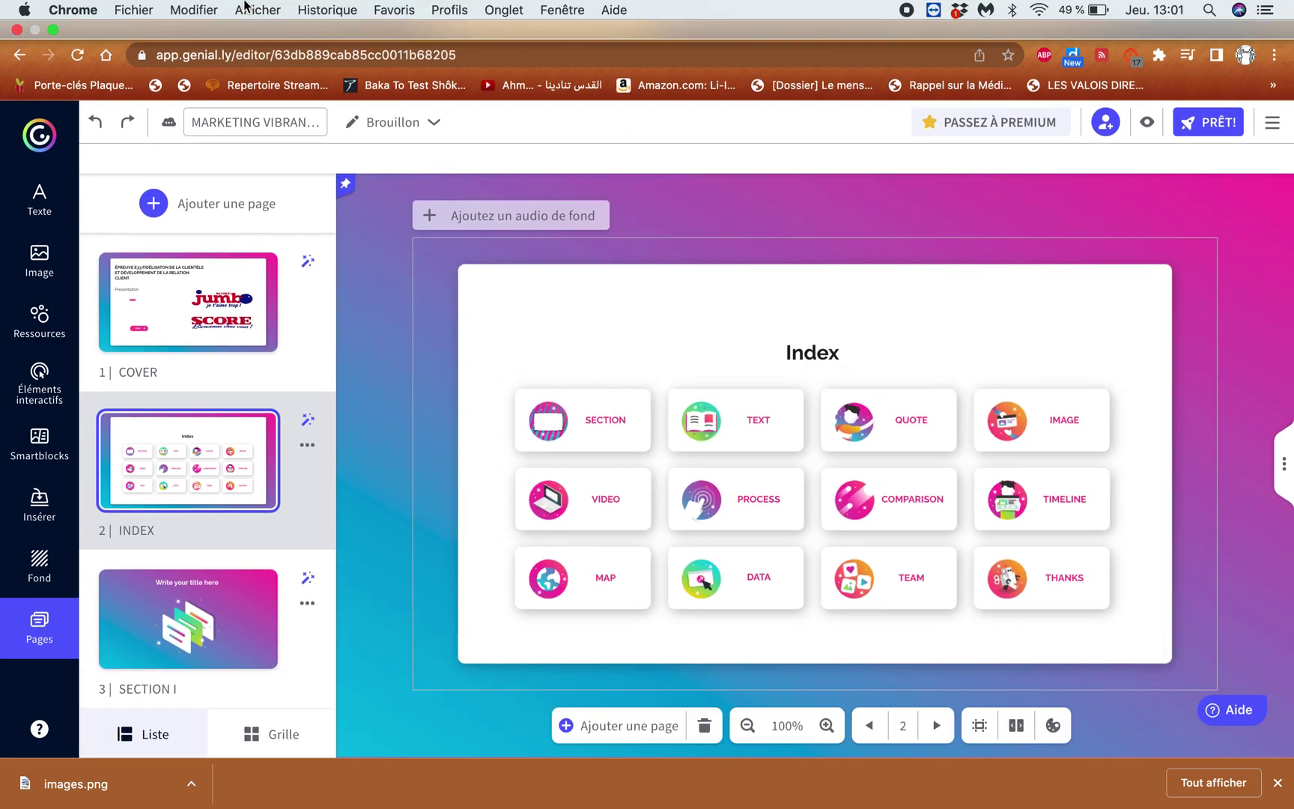
Leave full screen, switch to Finder and open the Word document with the E33 exam instructions from the e33 folder
click(49, 35)
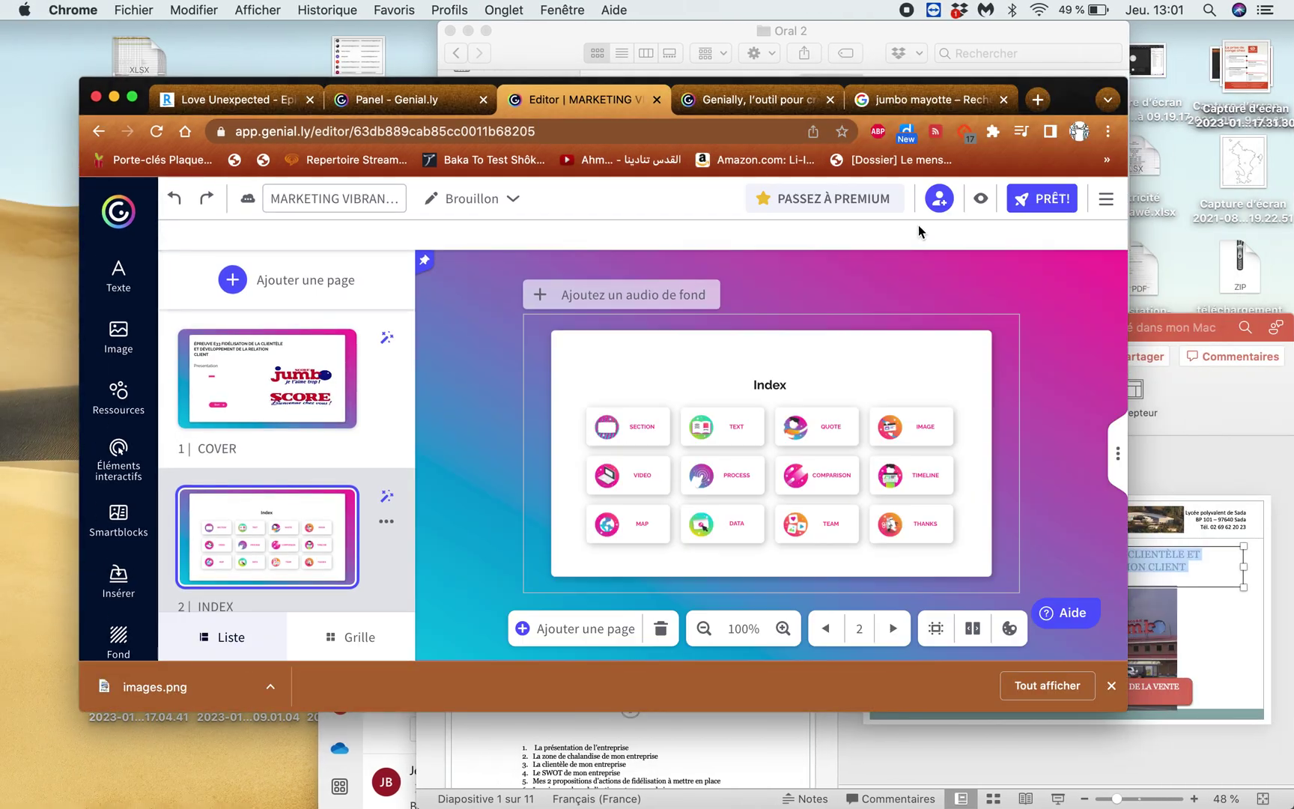
click(968, 67)
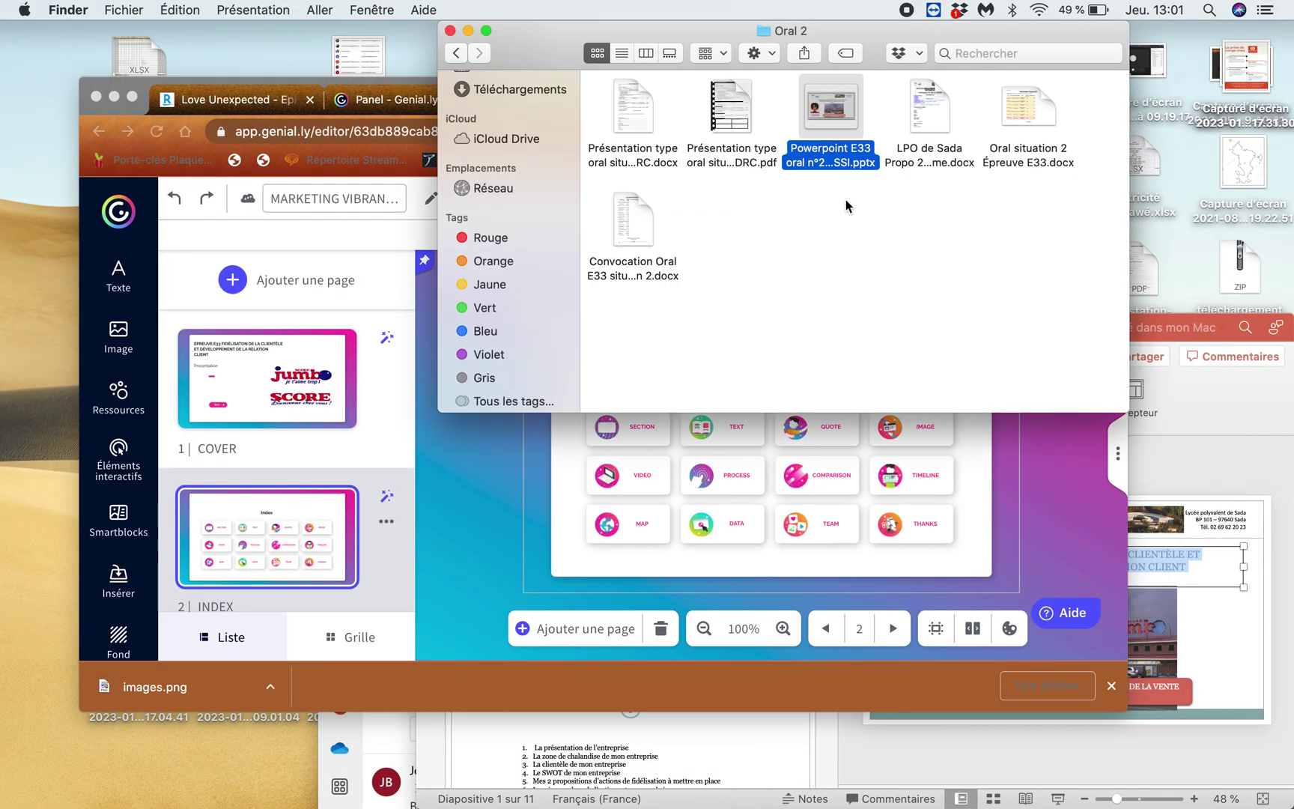
click(845, 199)
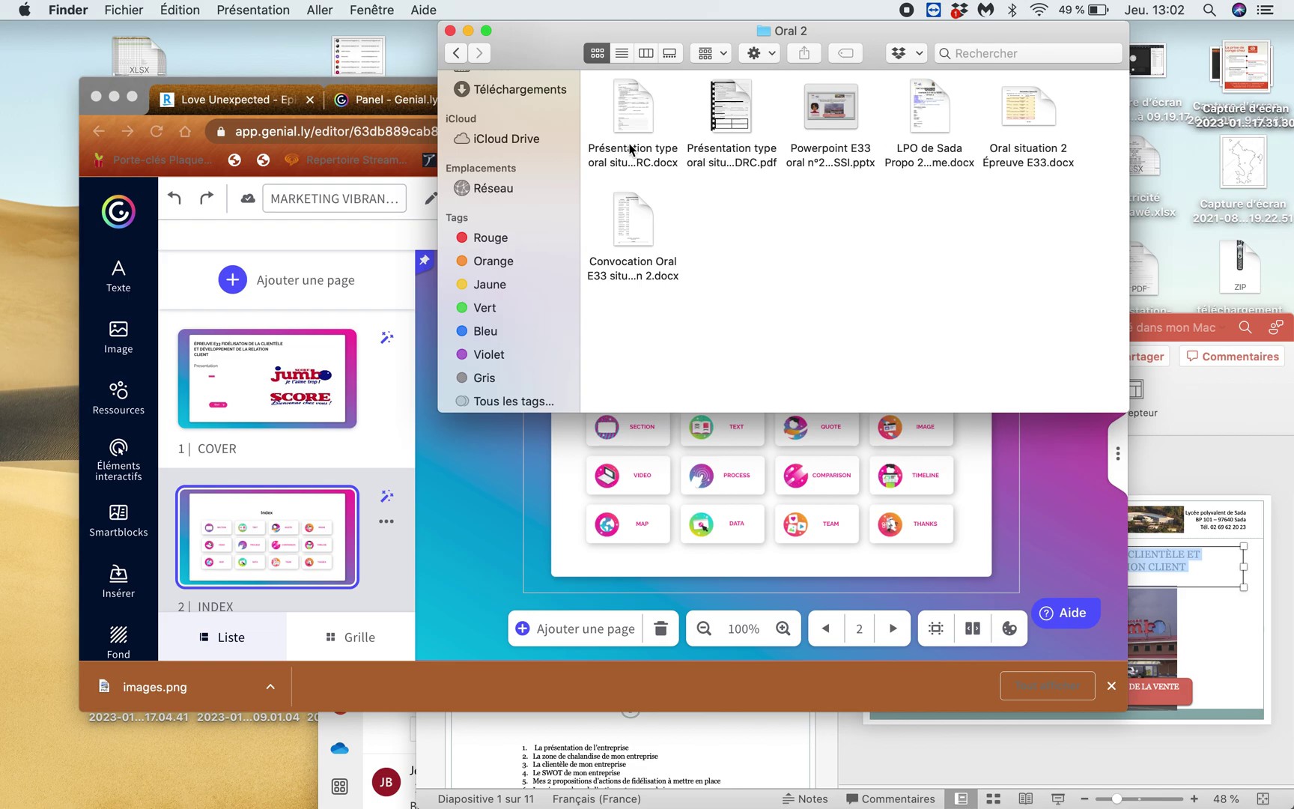
click(456, 52)
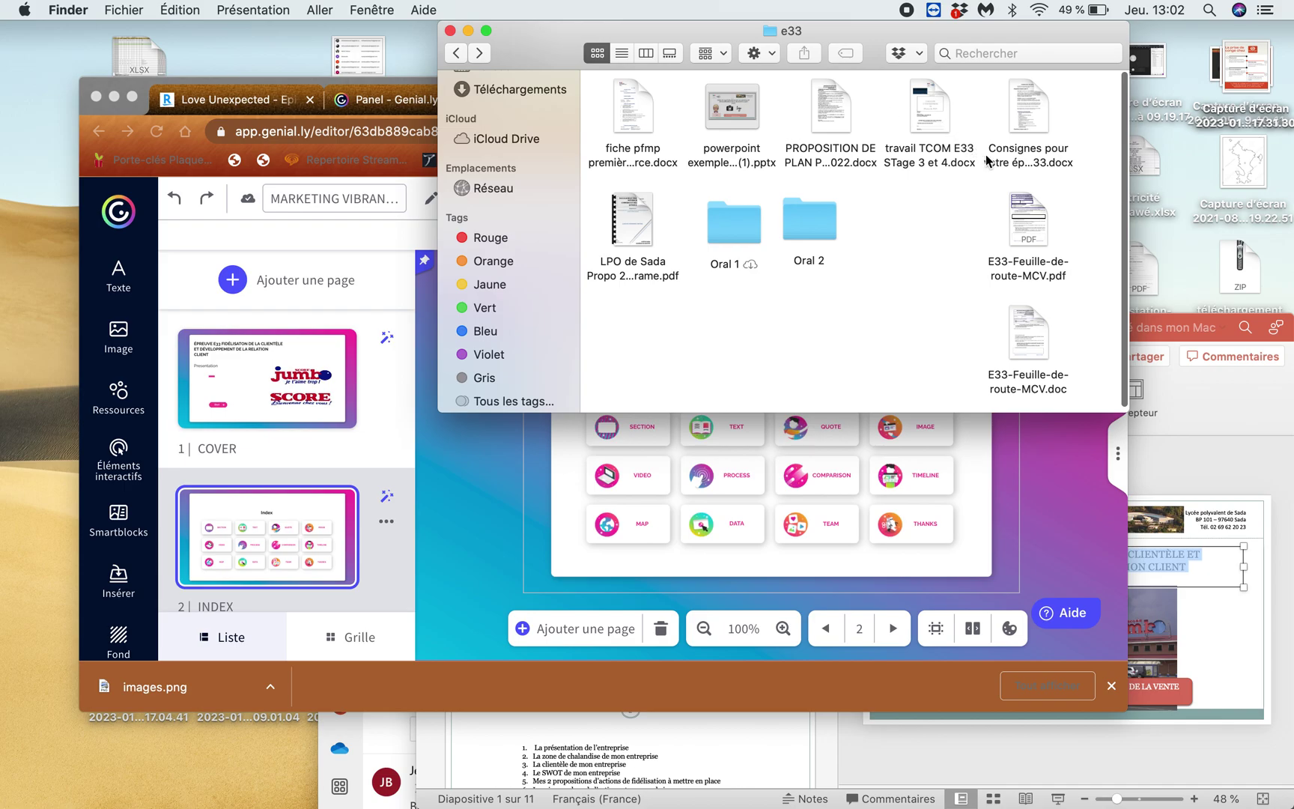
double_click(1013, 104)
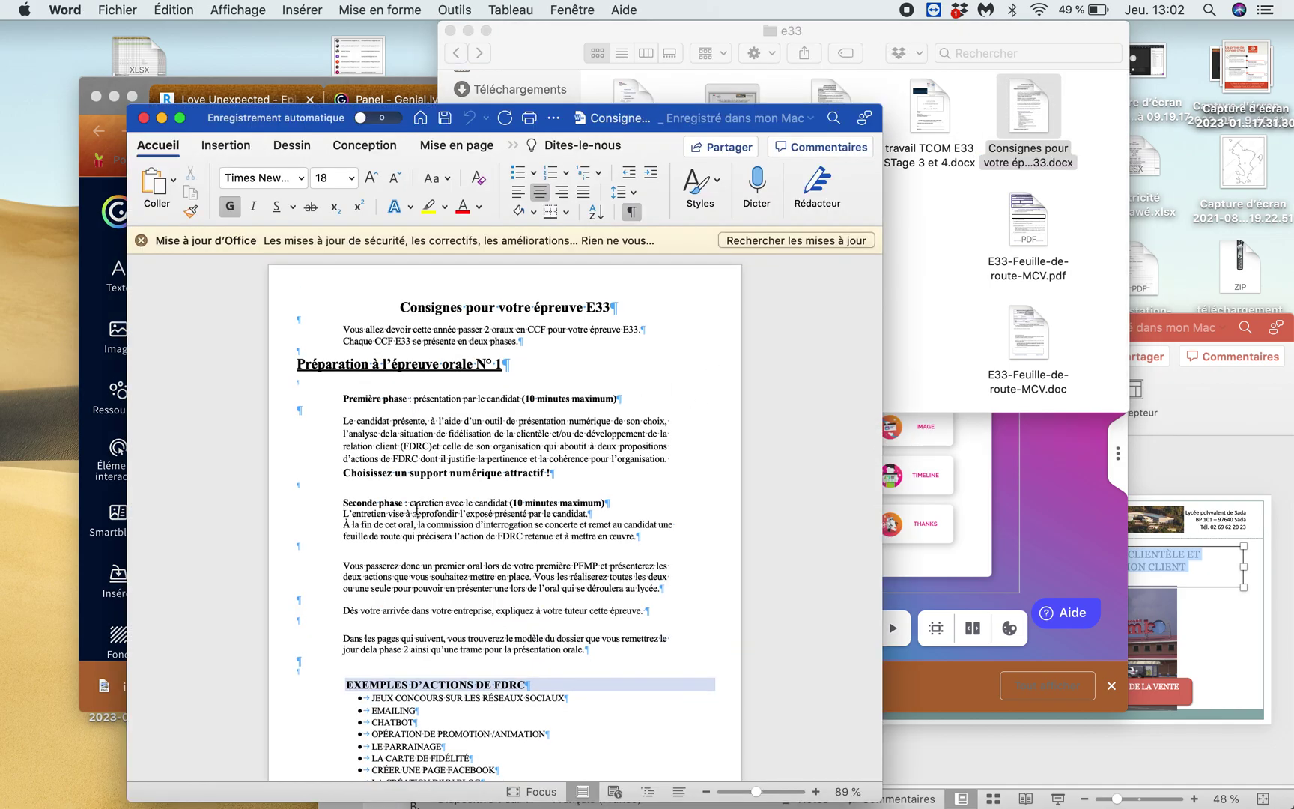
Examine the suggested outline under "Préparation à l'épreuve orale N° 2", going over its four section headings
scroll(447, 473, down, 2)
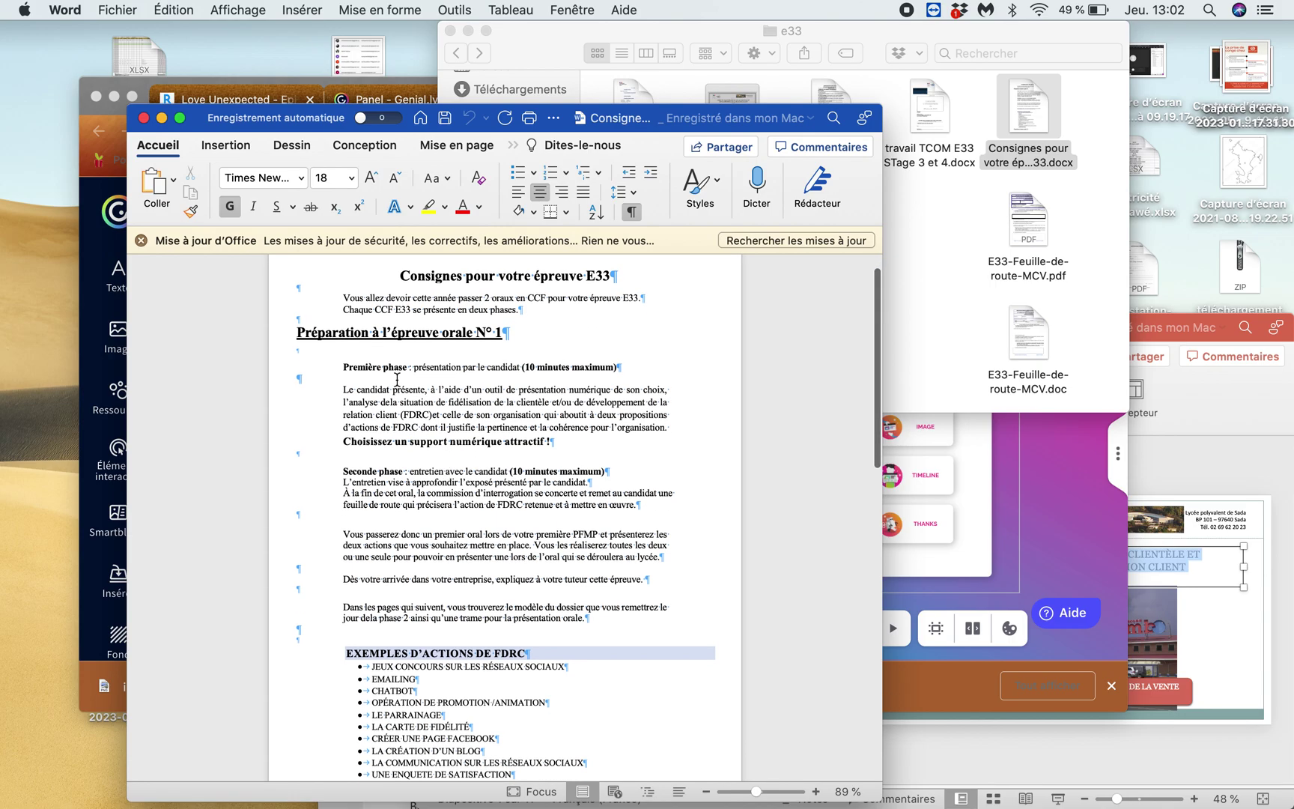
scroll(555, 382, down, 15)
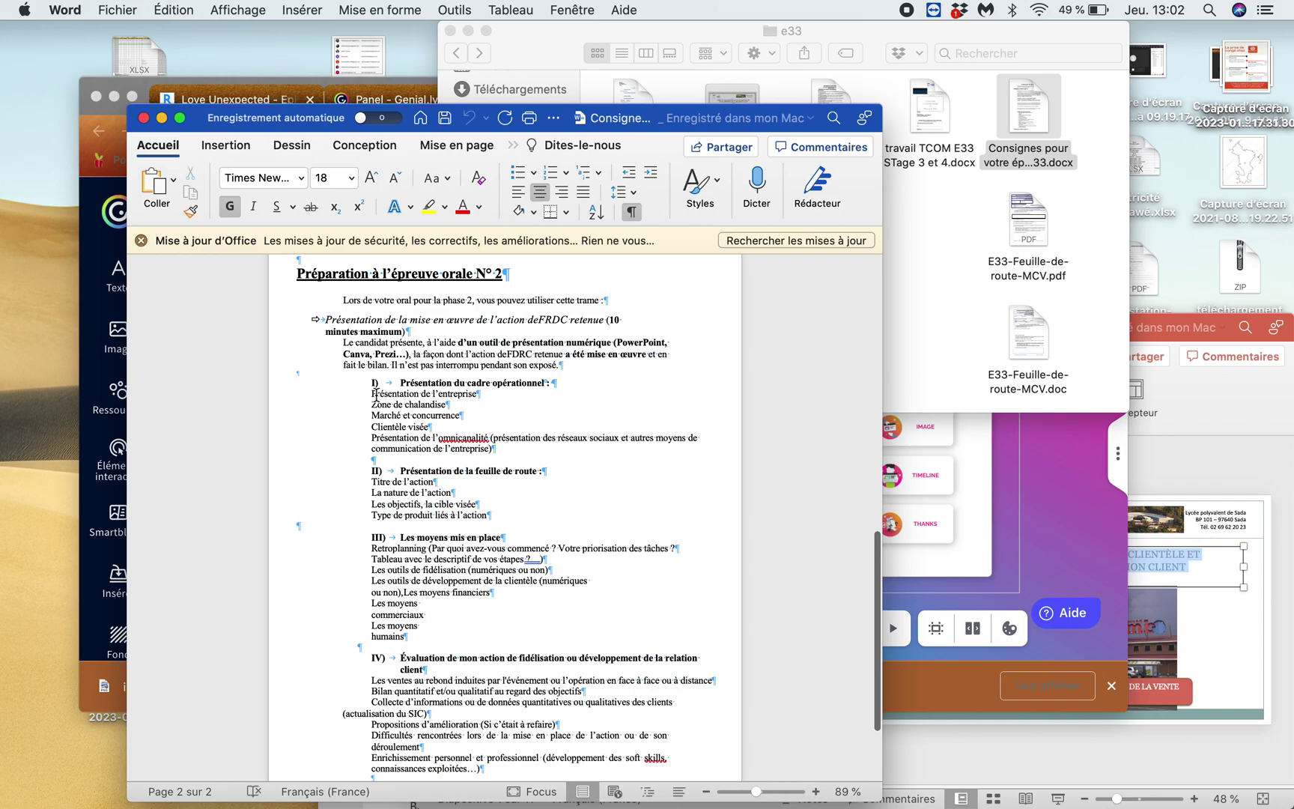
drag(384, 383, 550, 383)
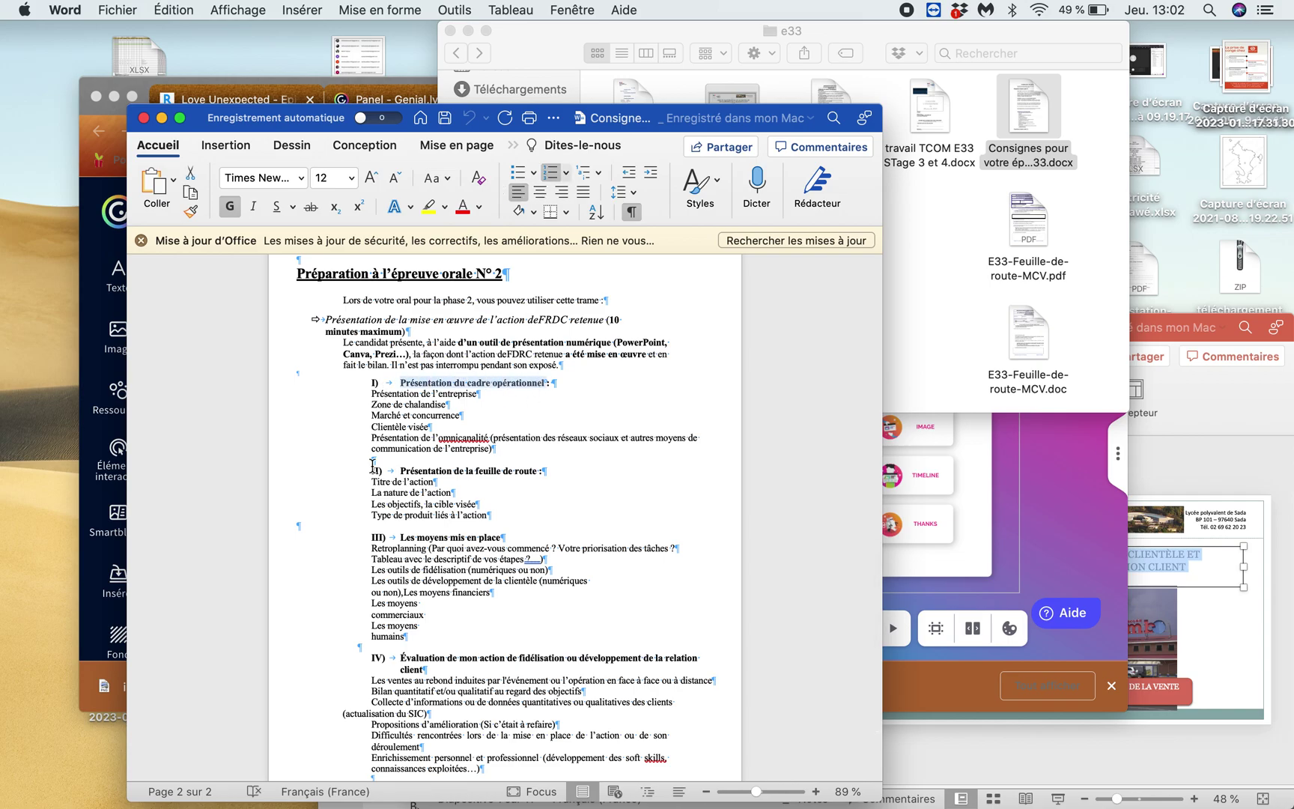
drag(384, 472, 508, 476)
scroll(492, 563, down, 3)
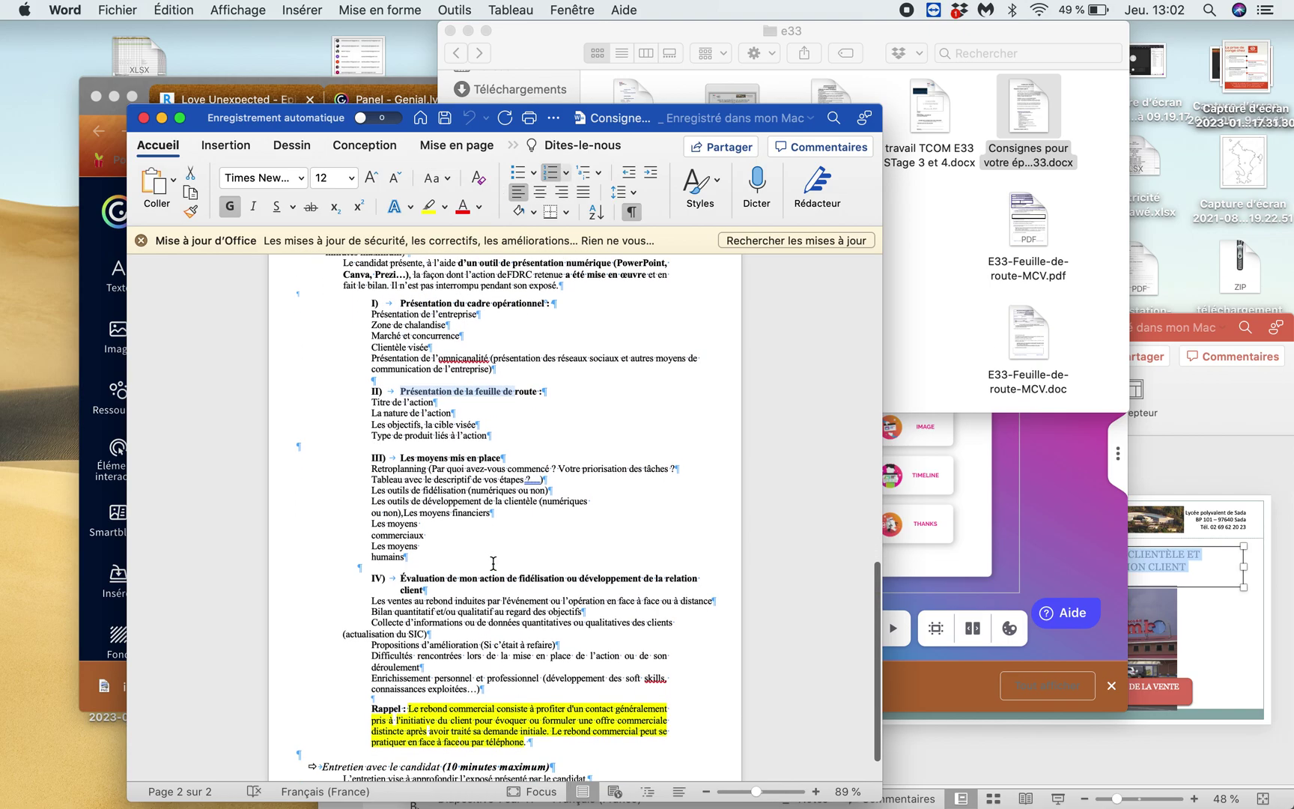
drag(400, 433, 465, 433)
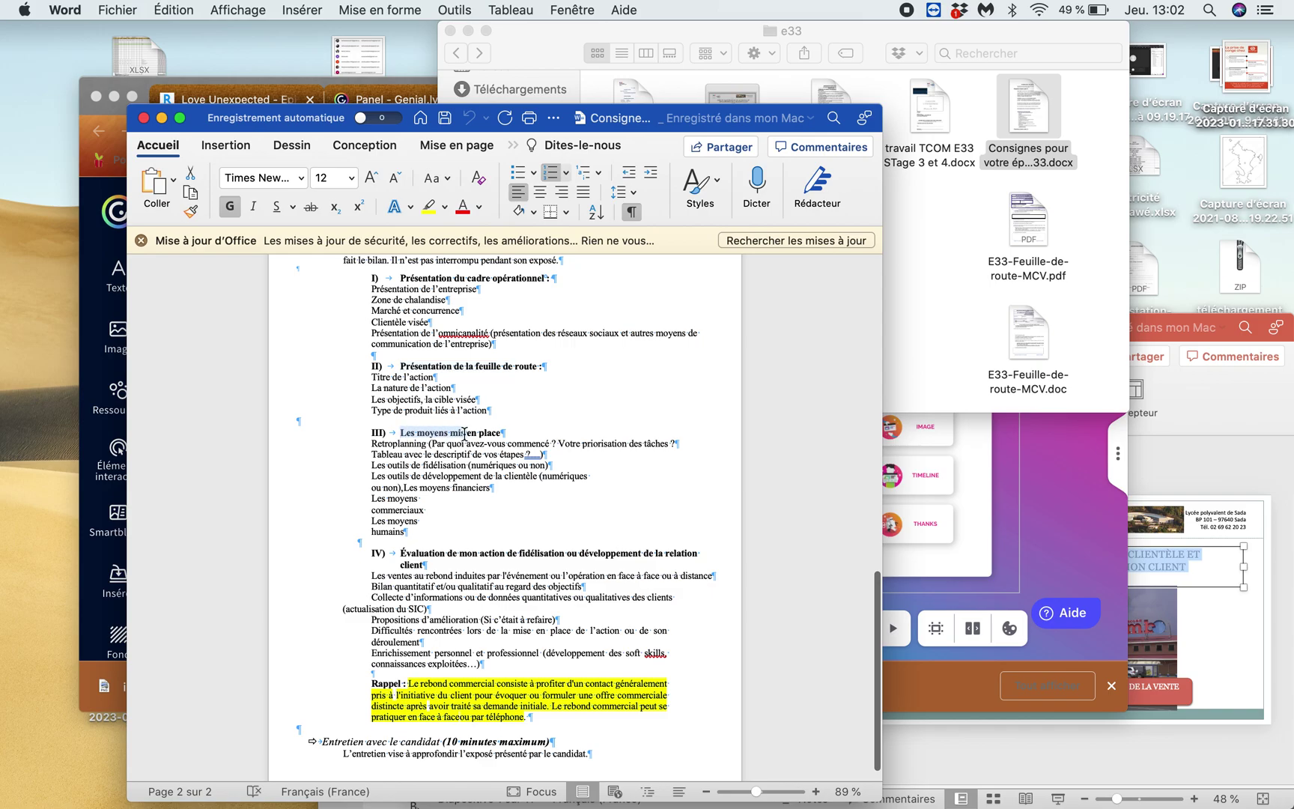
drag(402, 554, 424, 559)
click(438, 567)
scroll(524, 449, up, 3)
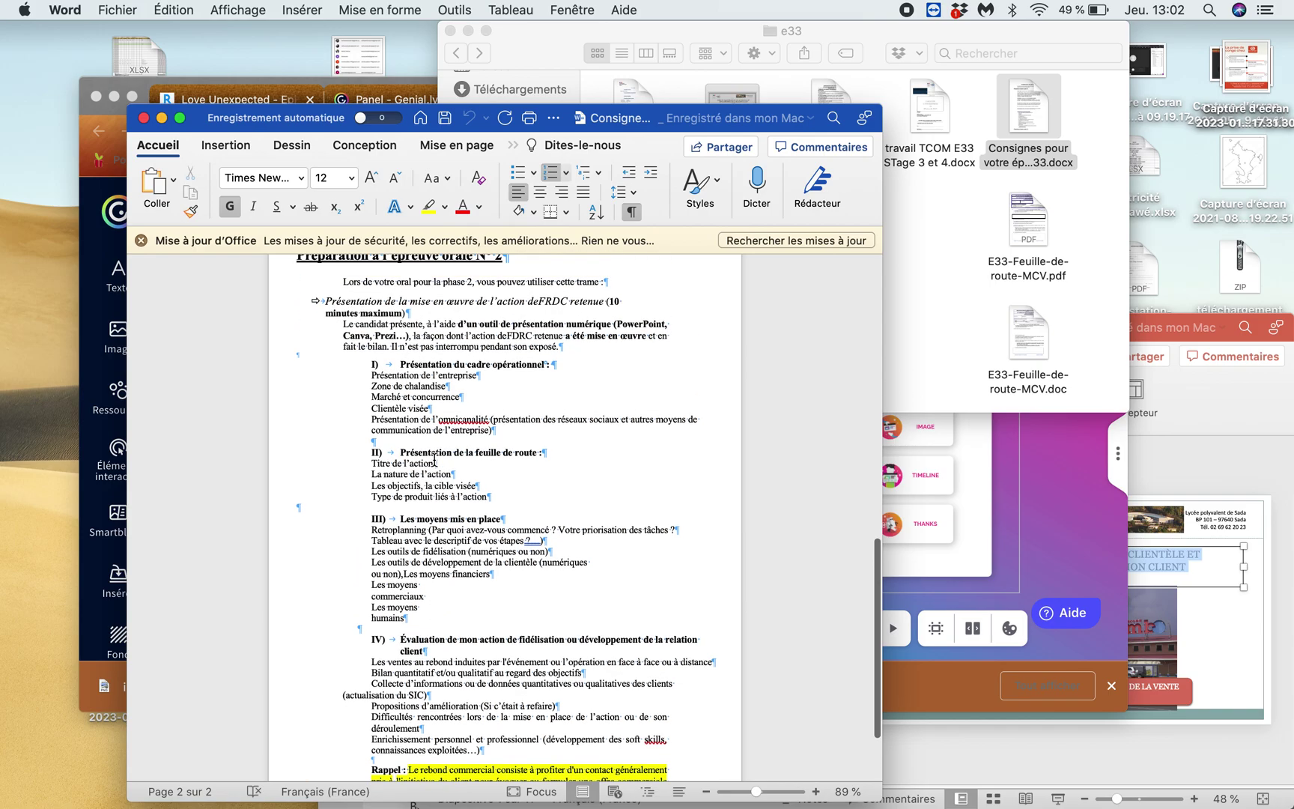
Copy the heading "Présentation du cadre opérationnel :" and switch back to the Genially editor in full screen
drag(547, 372, 393, 375)
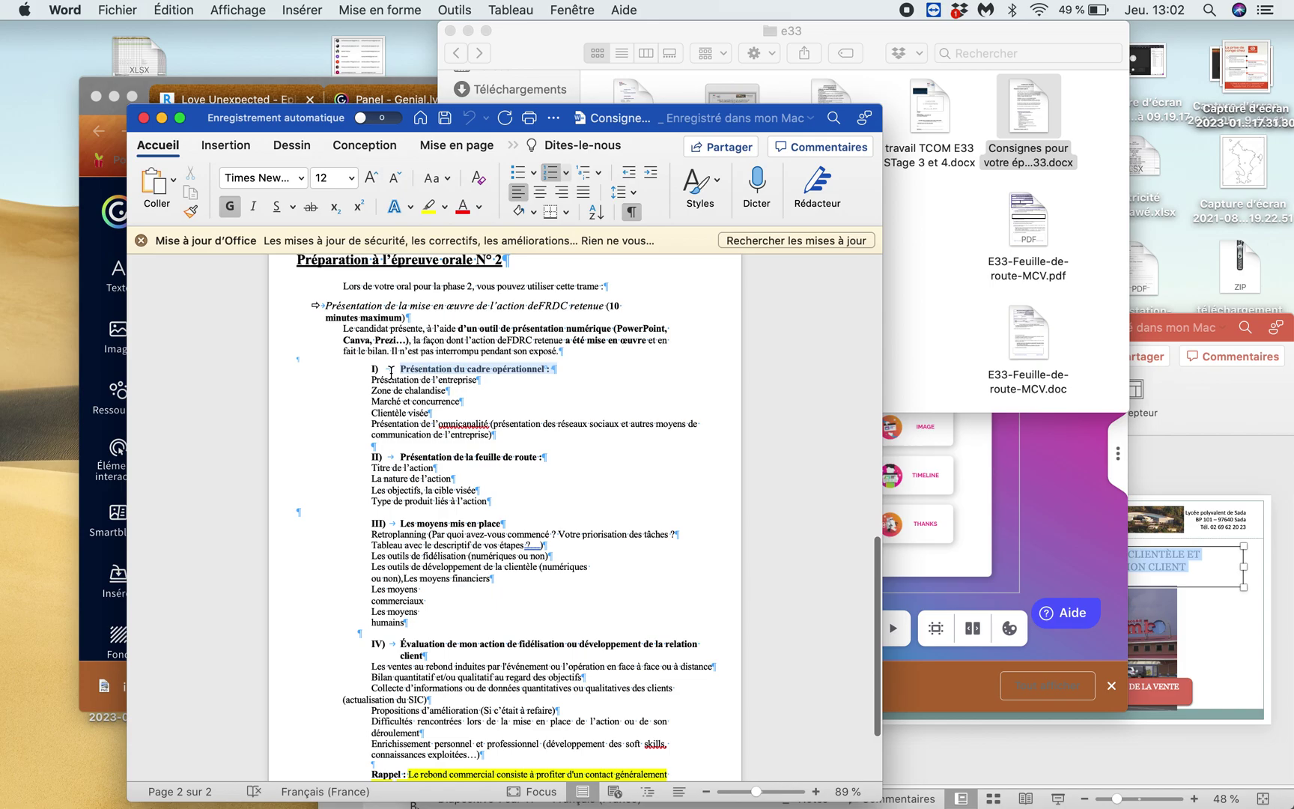
key(super+c)
click(1004, 522)
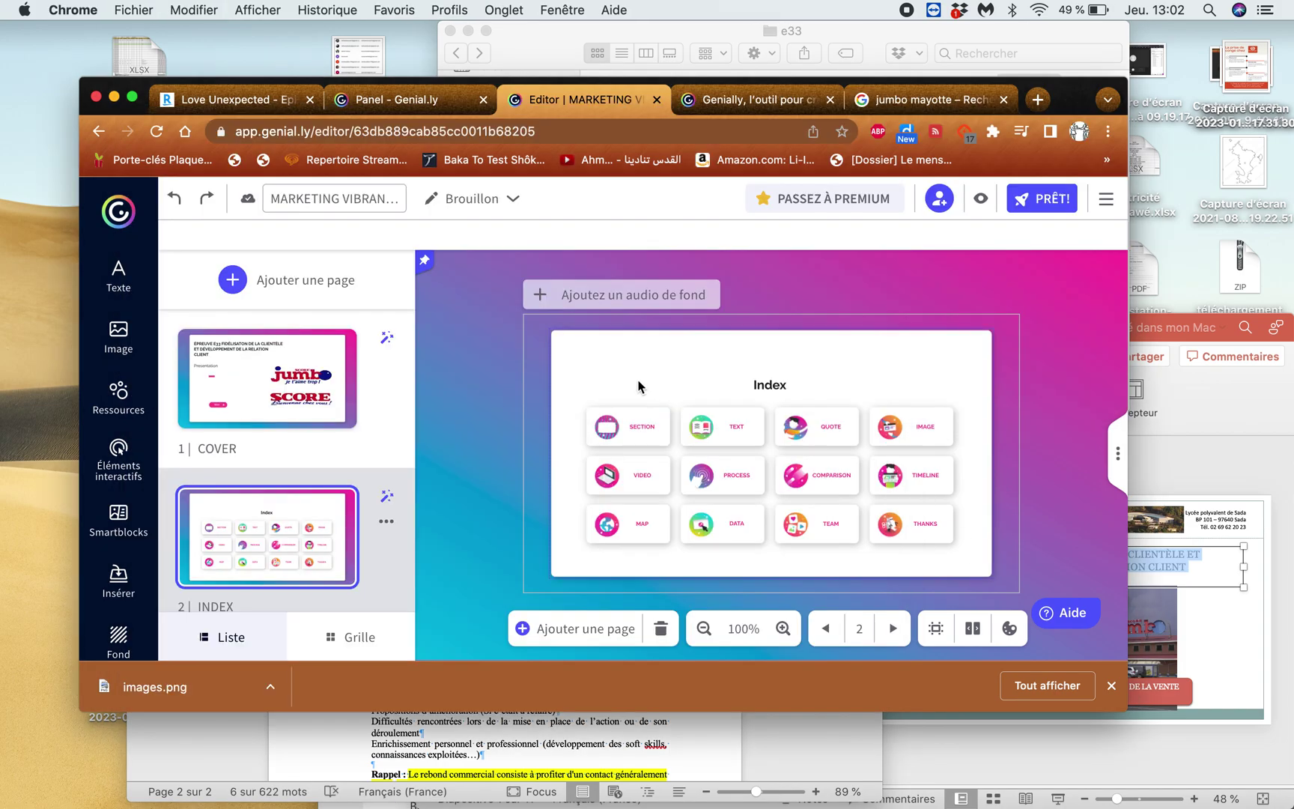
click(133, 99)
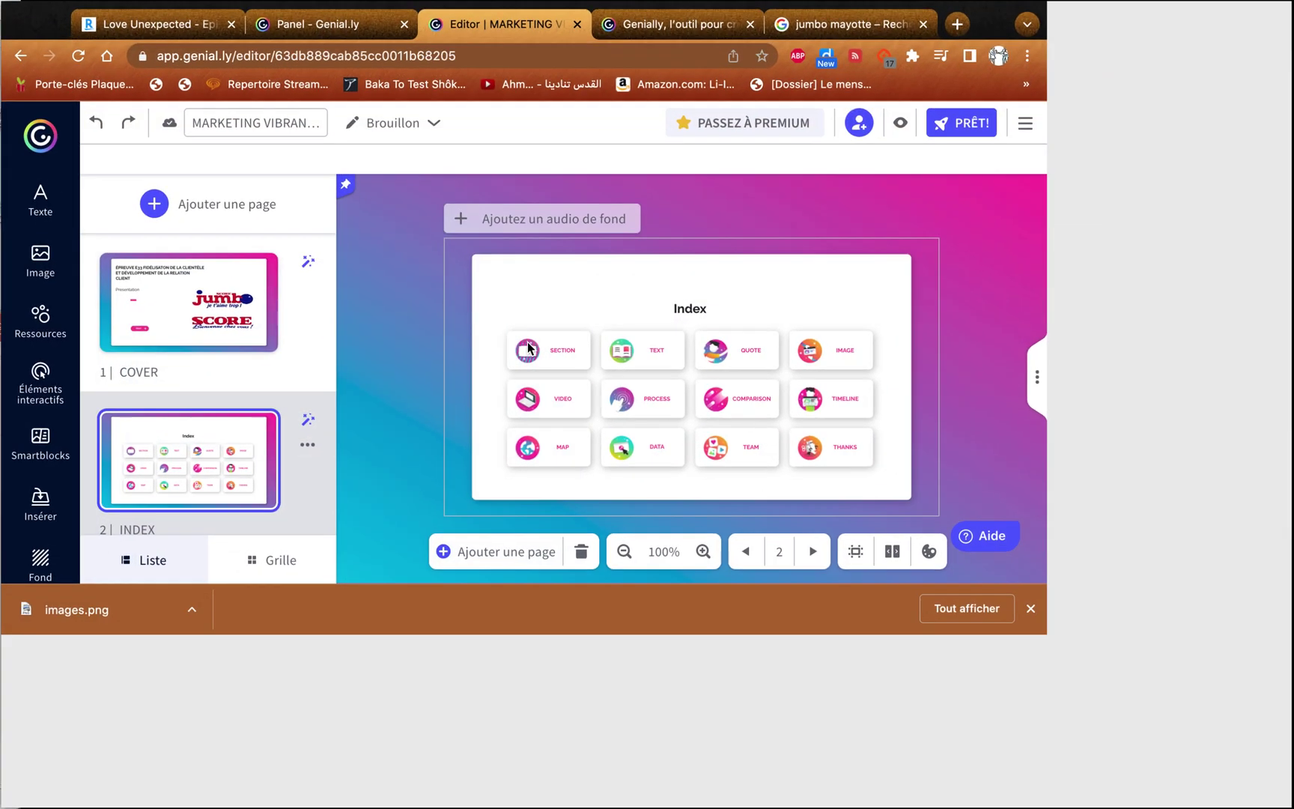
Replace the SECTION label on the Index page with the copied heading "I) Présentation du cadre opérationnel :"
click(586, 415)
click(587, 416)
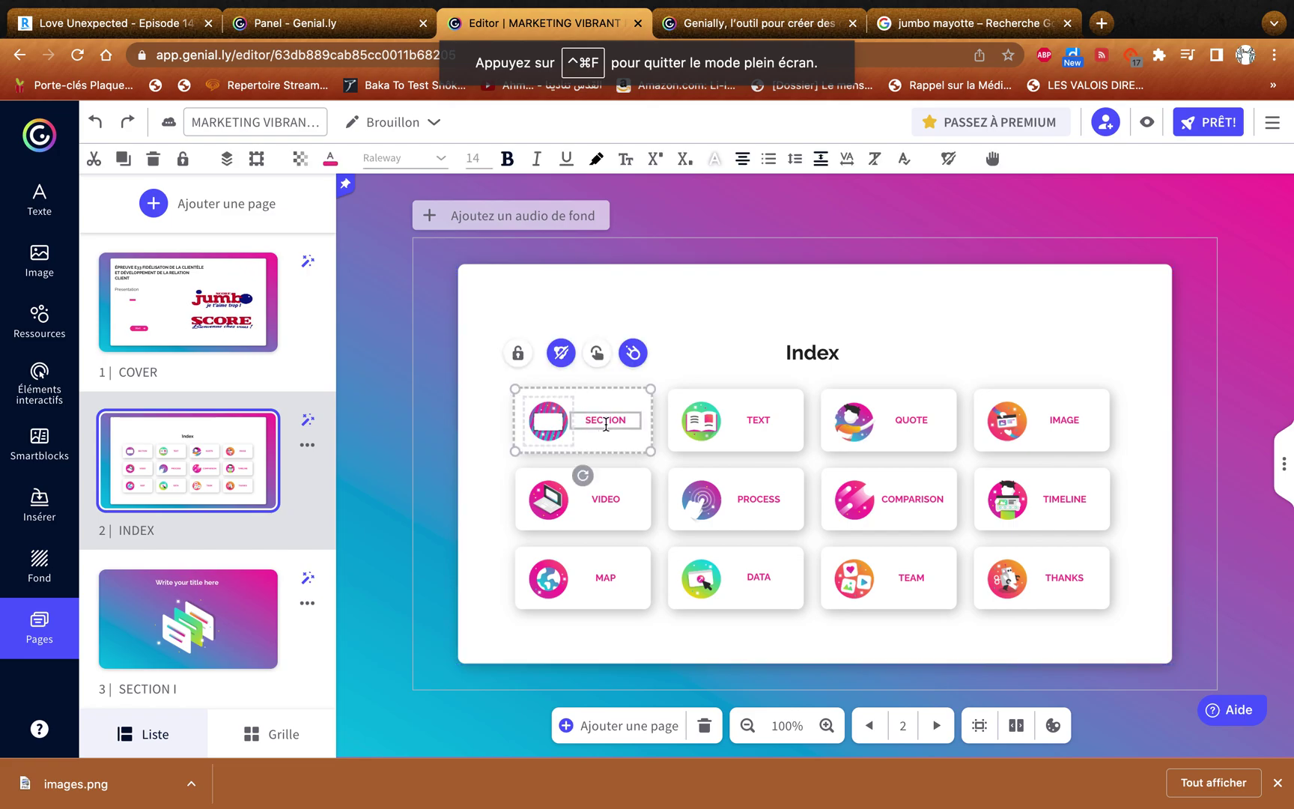
key(BackSpace)
key(BackSpace)
key(BackSpace)
key(BackSpace)
key(BackSpace)
key(BackSpace)
key(BackSpace)
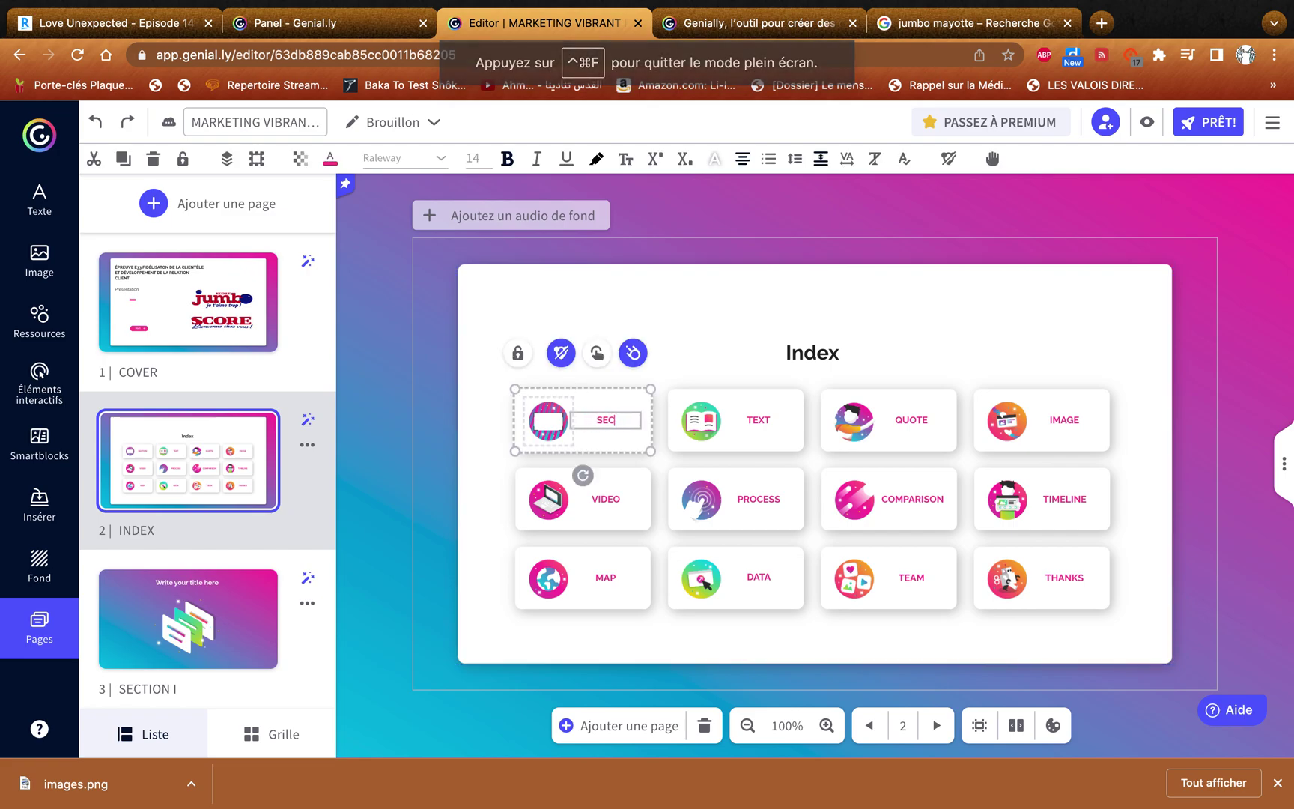
key(super+v)
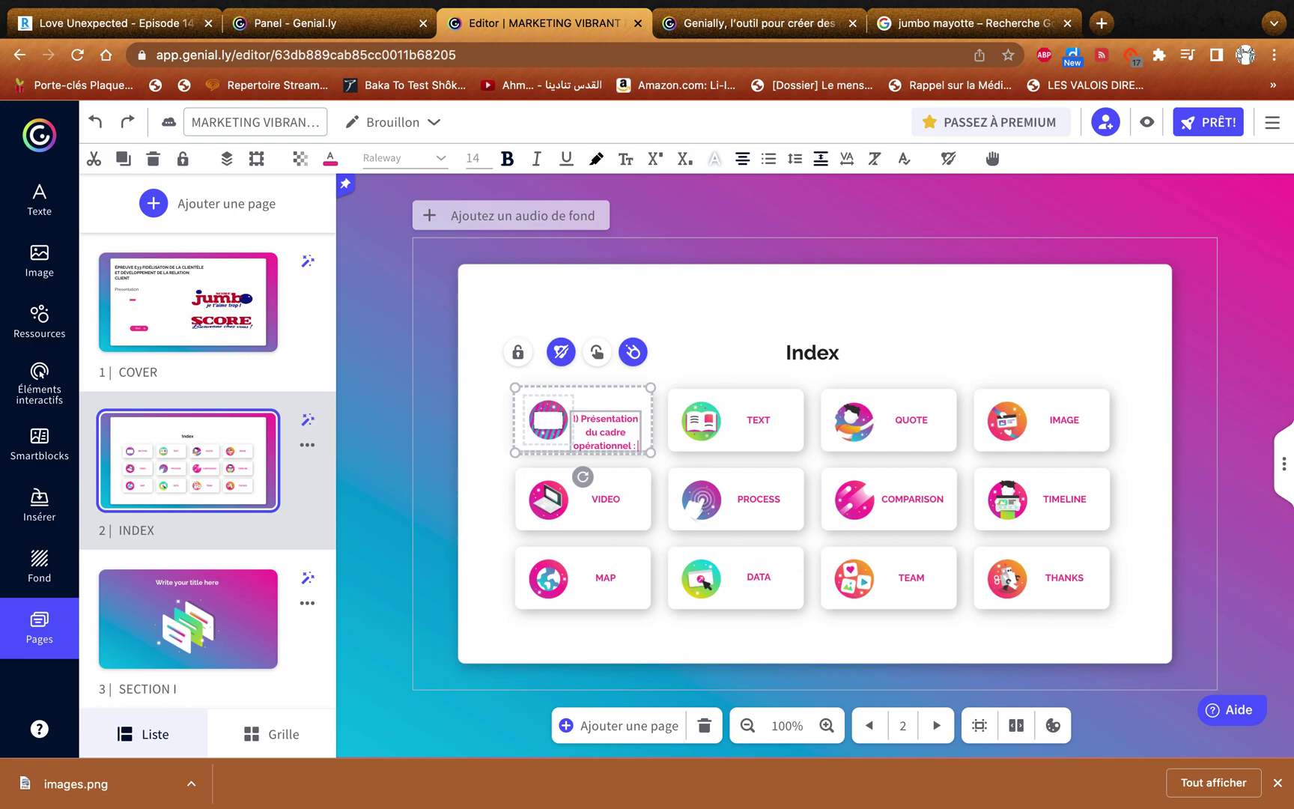
click(700, 363)
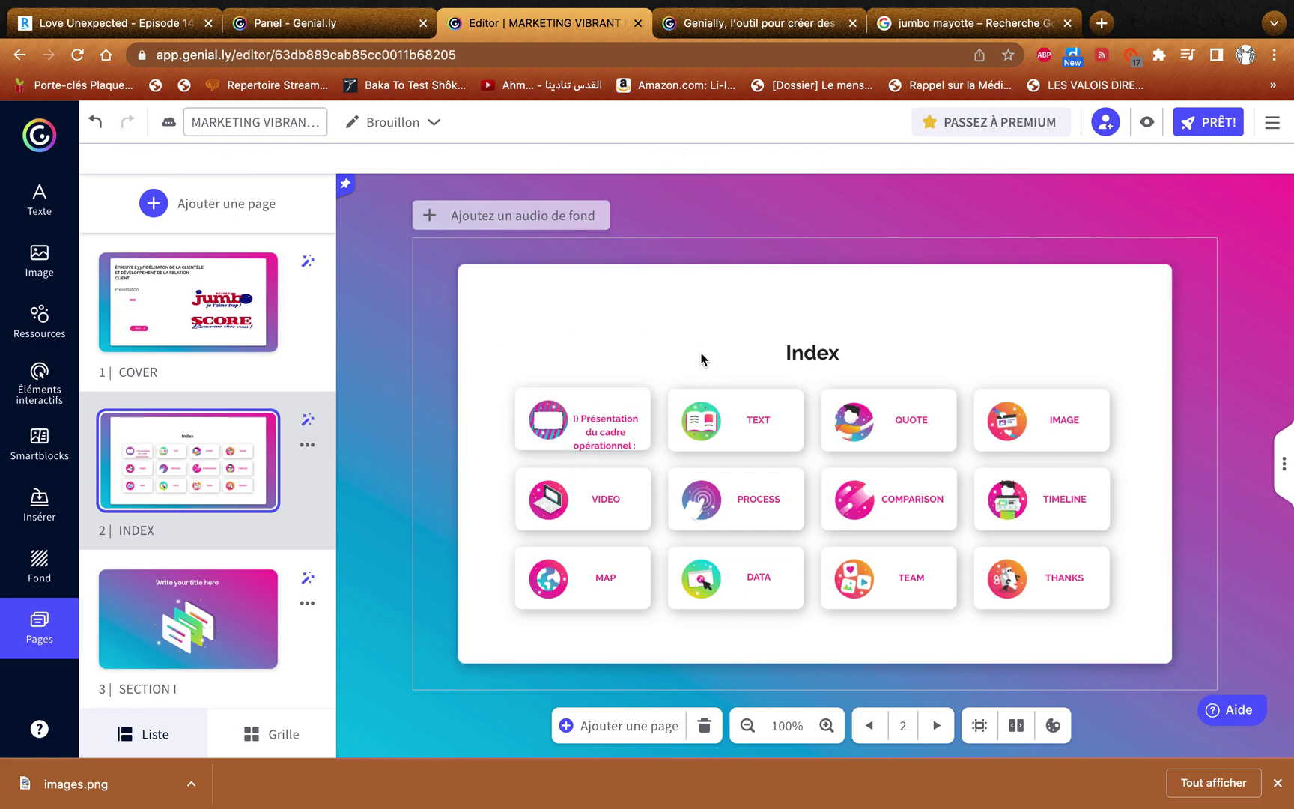
Move the section I card up slightly, replace the page title with "Sommaire", and enlarge the title above the cards
drag(613, 406, 608, 371)
click(812, 353)
double_click(812, 353)
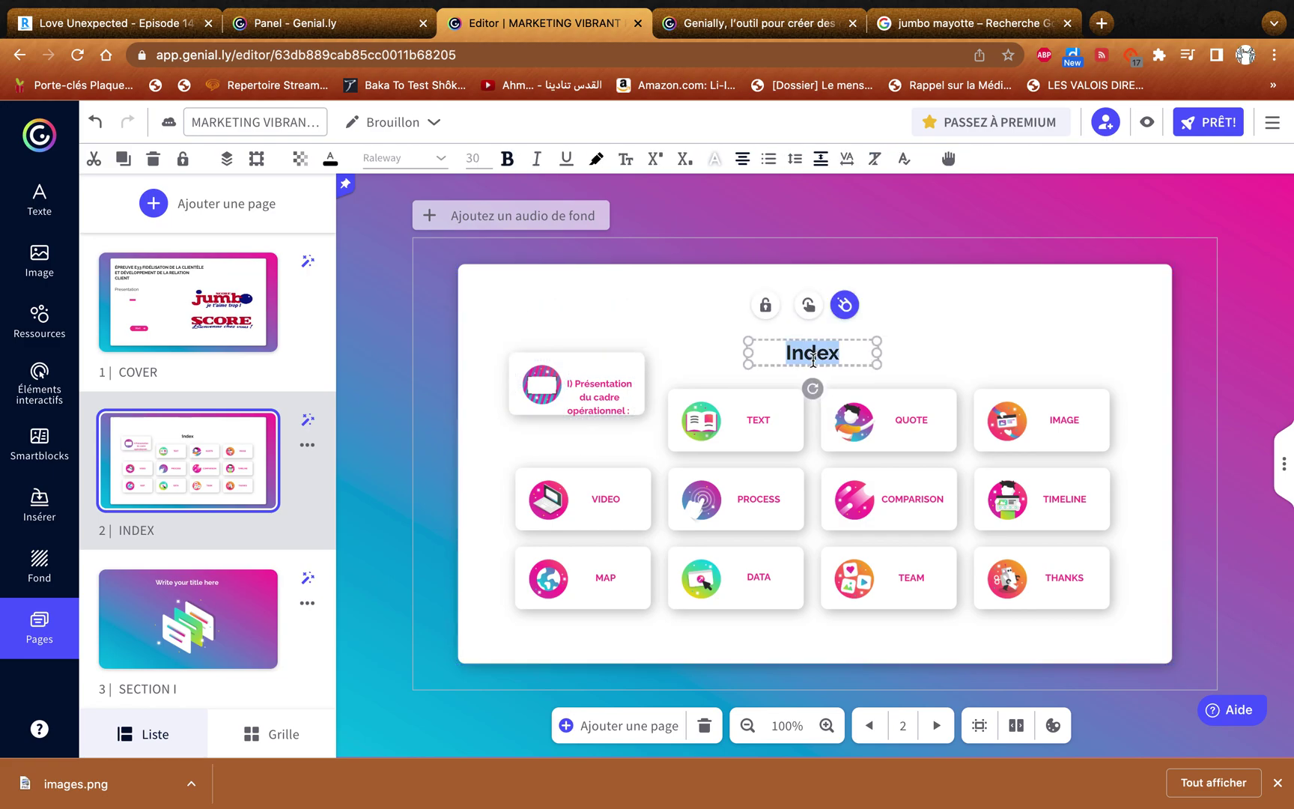
text(Sommaire)
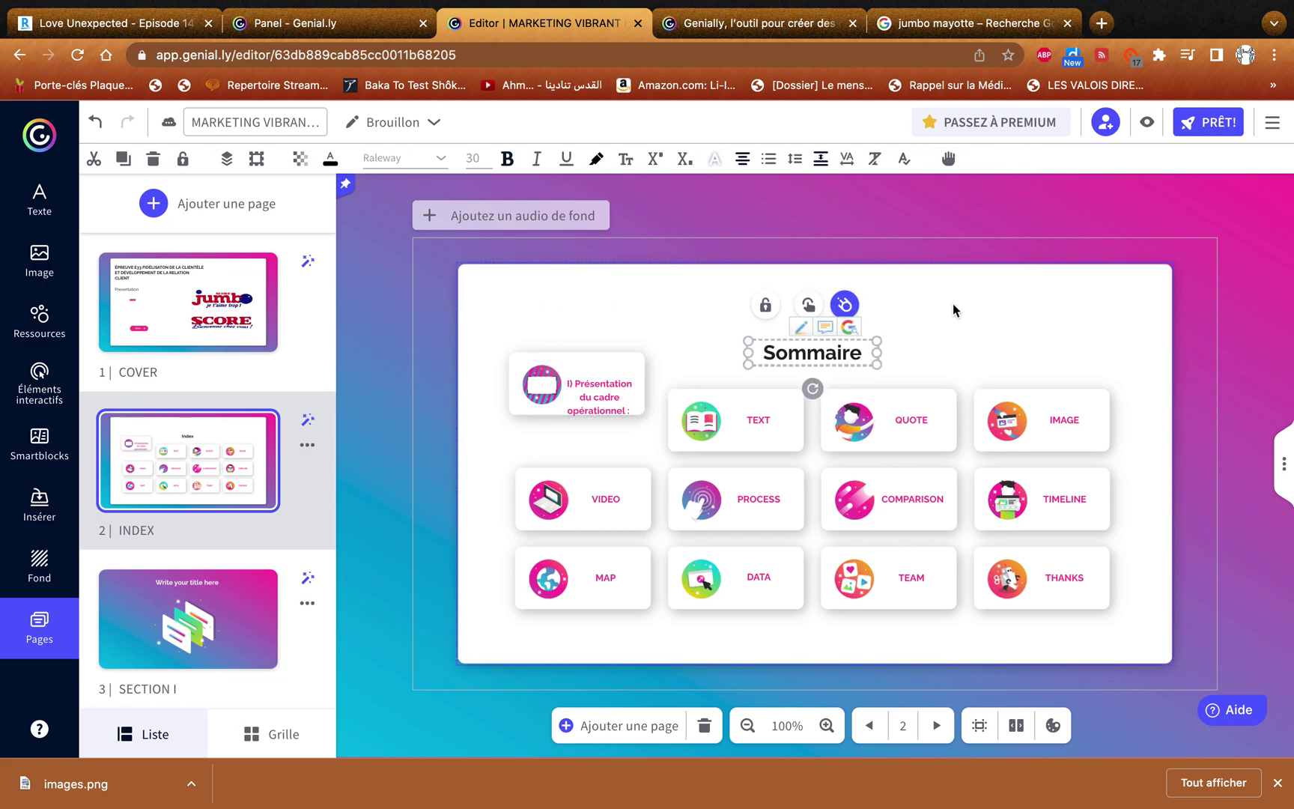
click(920, 318)
drag(873, 363, 898, 329)
Give the "Sommaire" title the mouse-over animation (Souris dessus) with the Augmenter effect
click(840, 260)
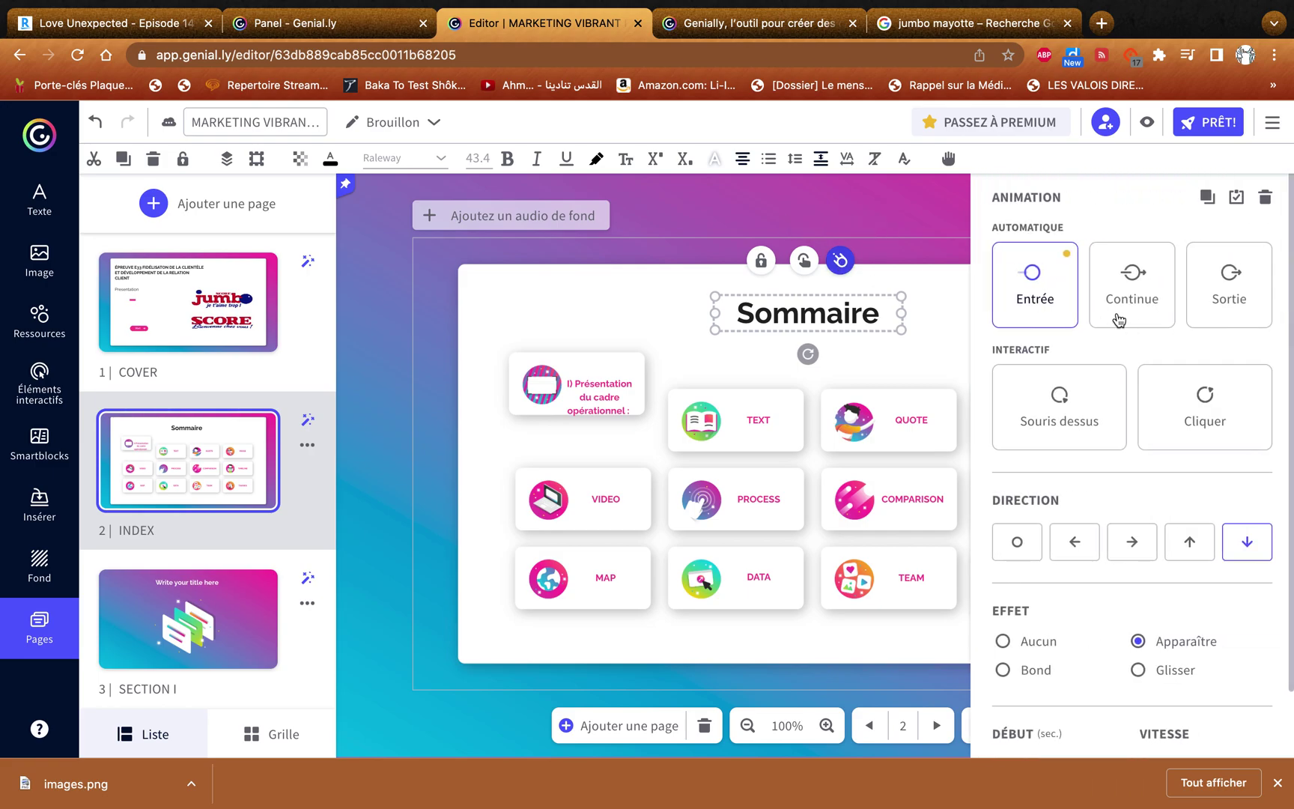
click(1069, 408)
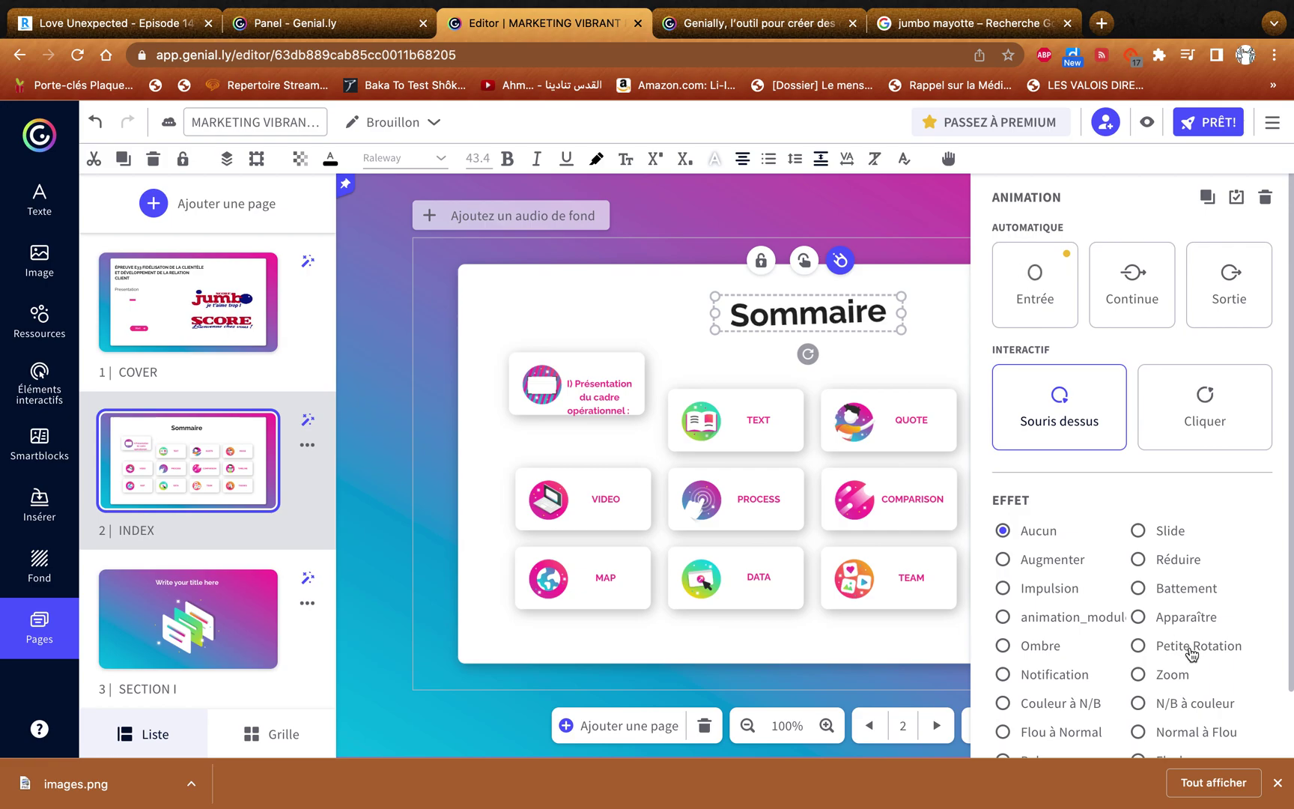
scroll(1191, 653, down, 1)
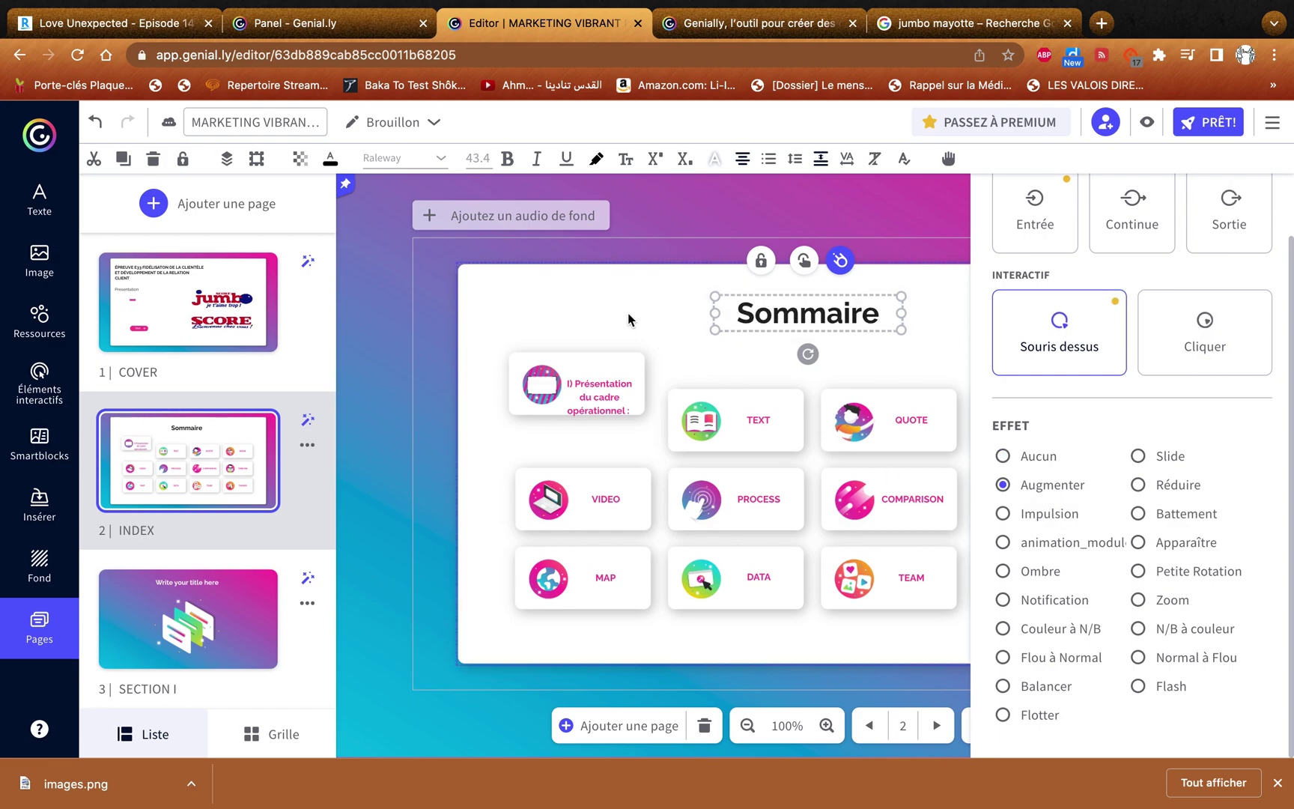
Enlarge the "I) Présentation du cadre opérationnel :" card slightly towards its lower-left corner
click(598, 372)
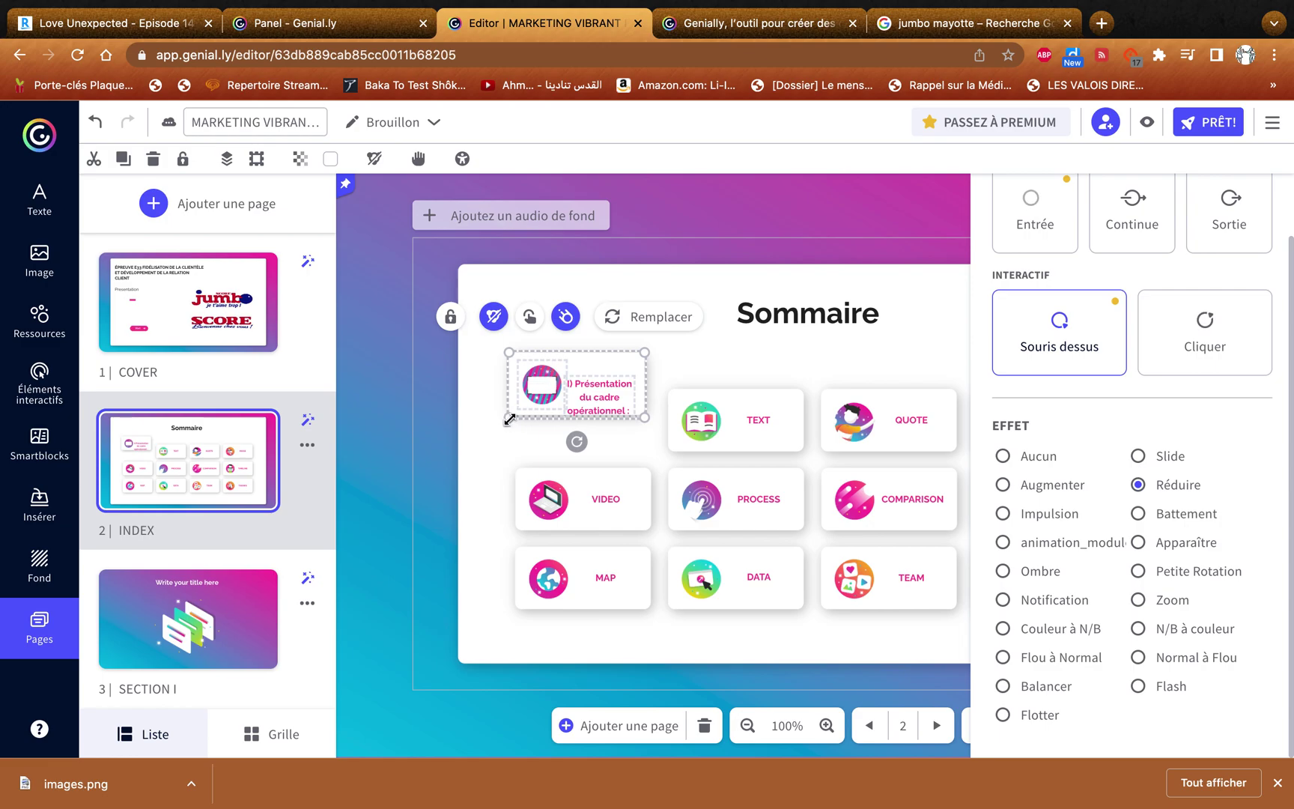
drag(517, 410, 482, 429)
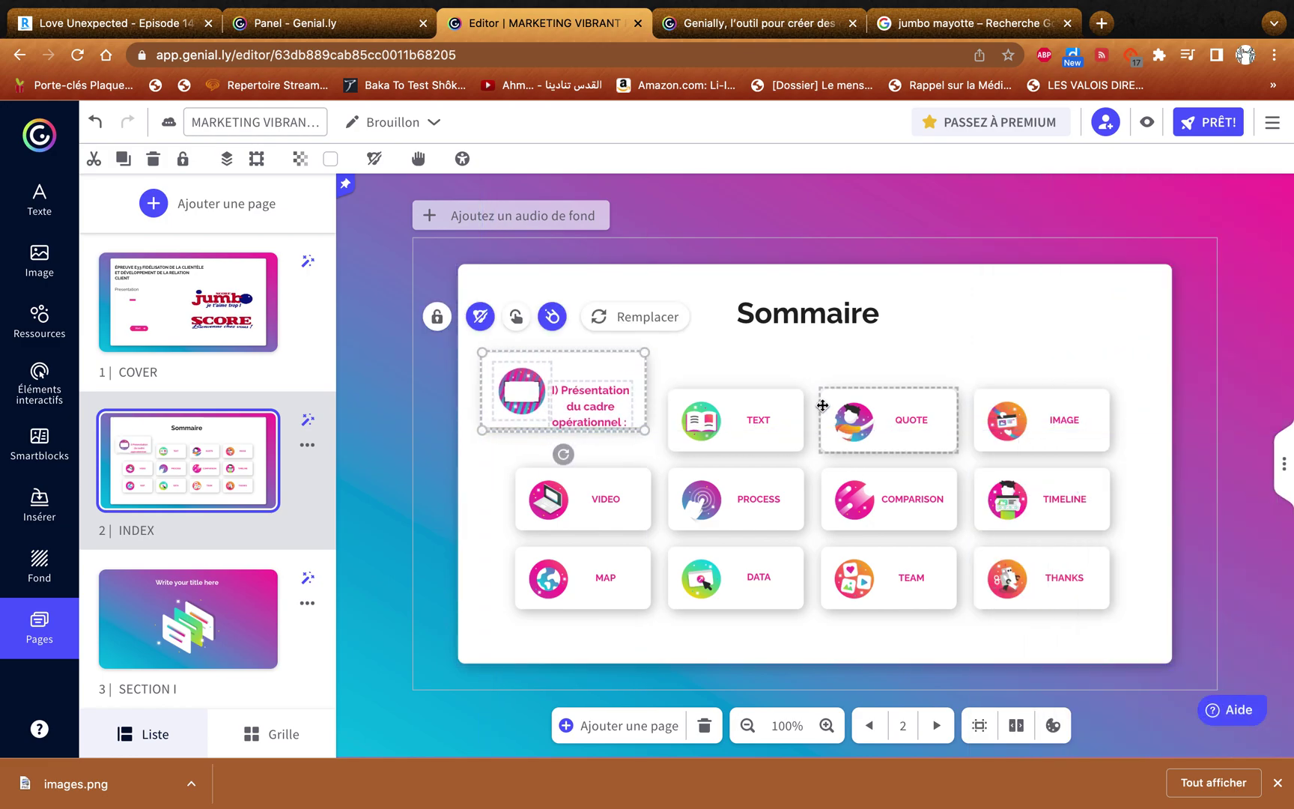
Delete the TEXT, QUOTE and IMAGE cards, and move the PROCESS and TIMELINE cards up into the freed space
click(784, 440)
key(Delete)
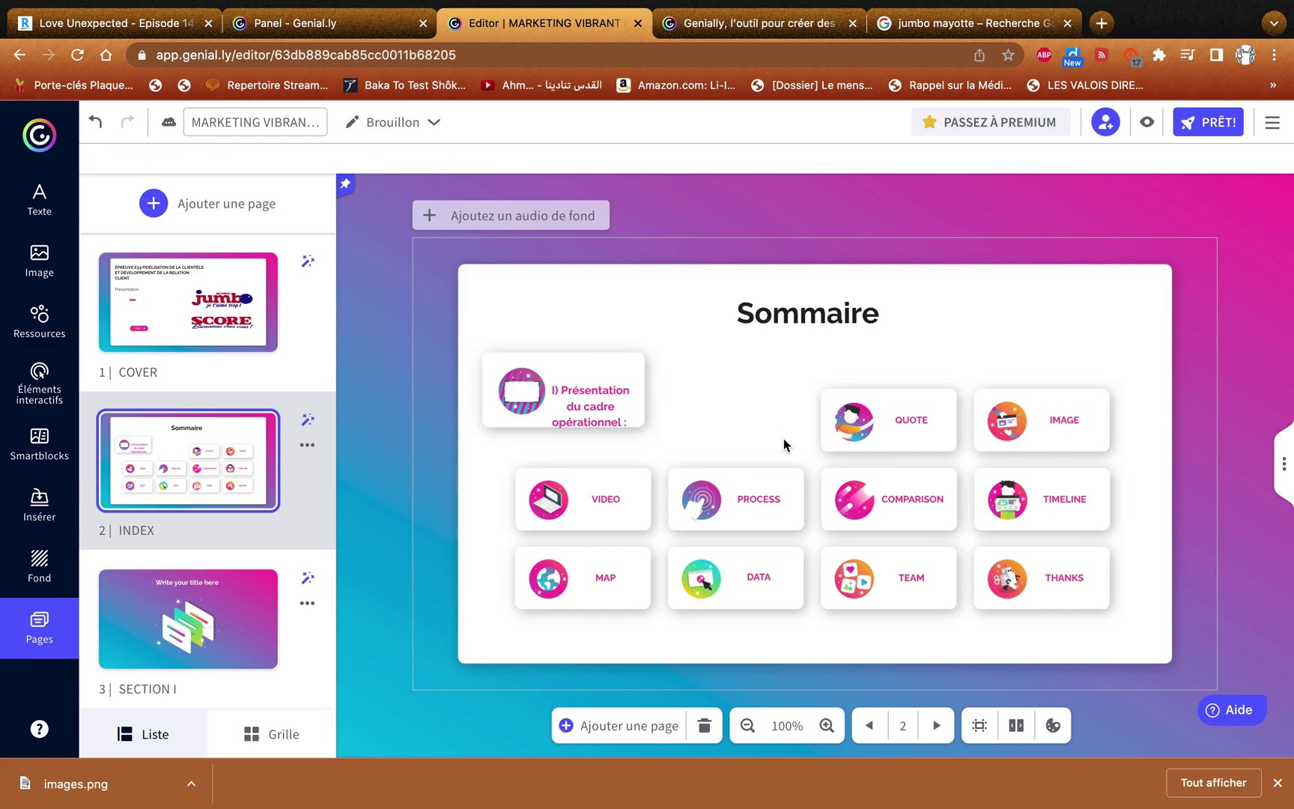
click(858, 444)
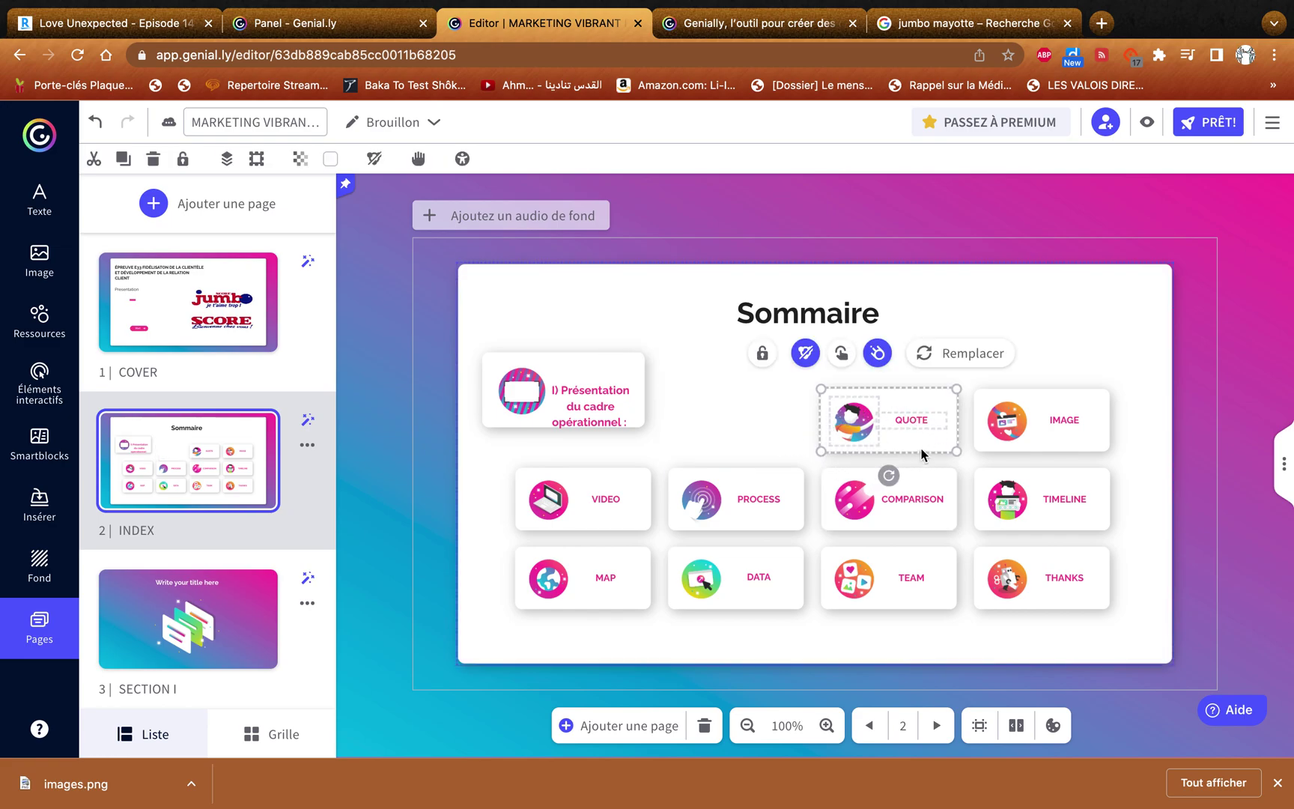
key(Delete)
click(1050, 420)
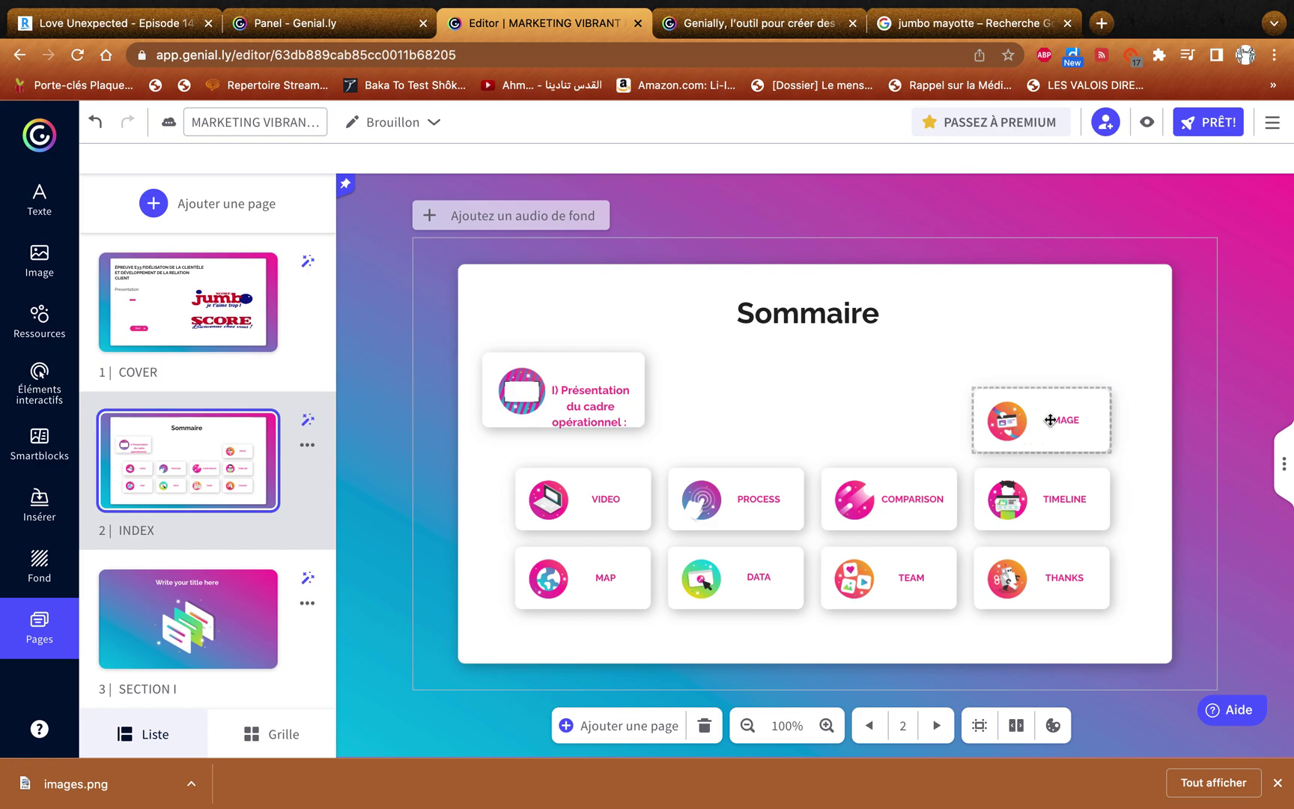
right_click(1050, 420)
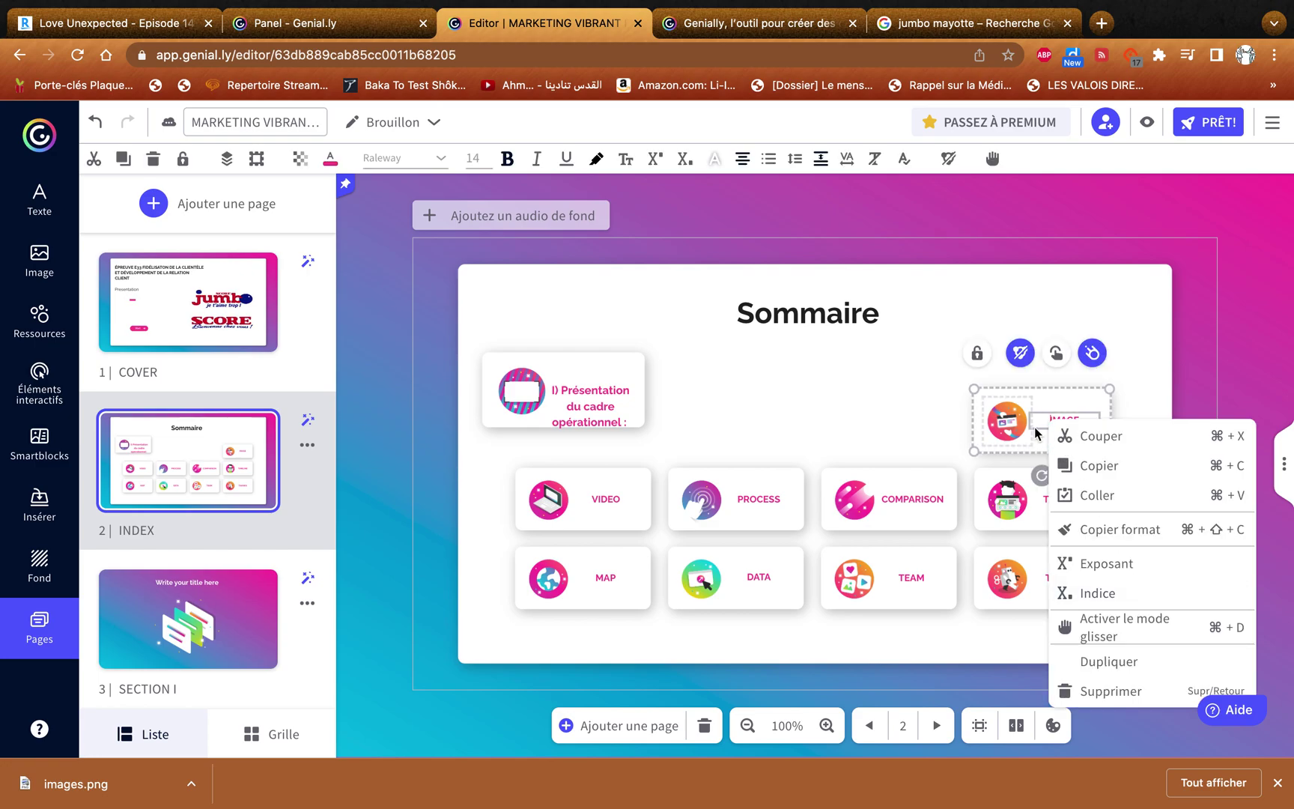
click(1111, 691)
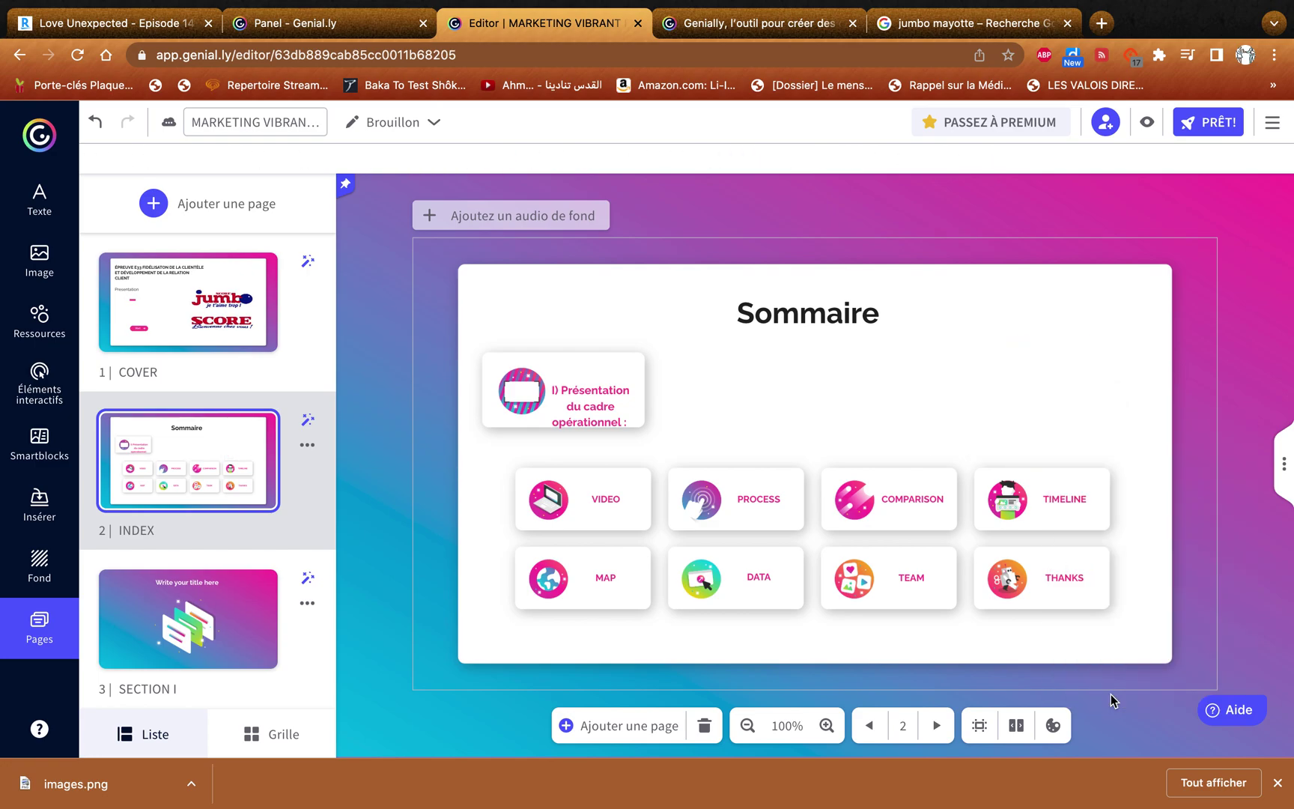
drag(757, 517, 844, 447)
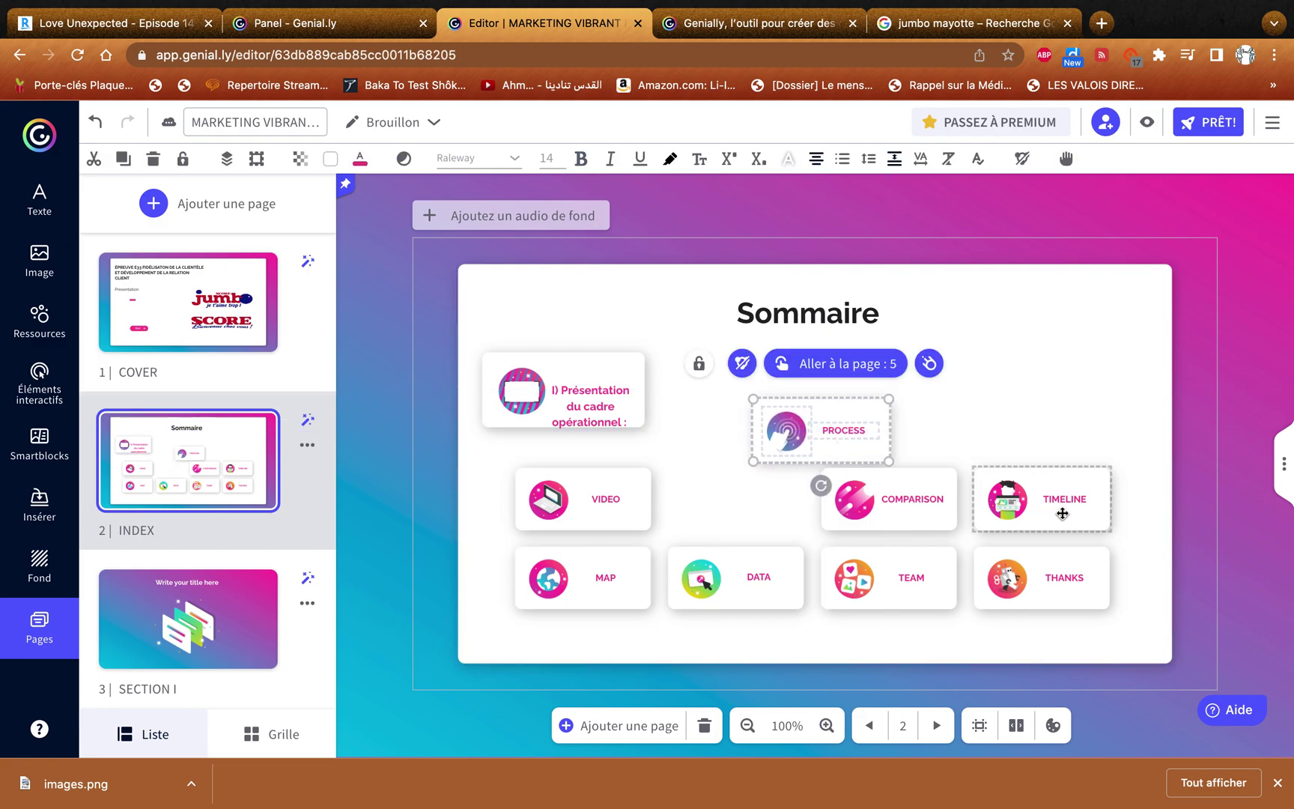
drag(1061, 513, 1071, 404)
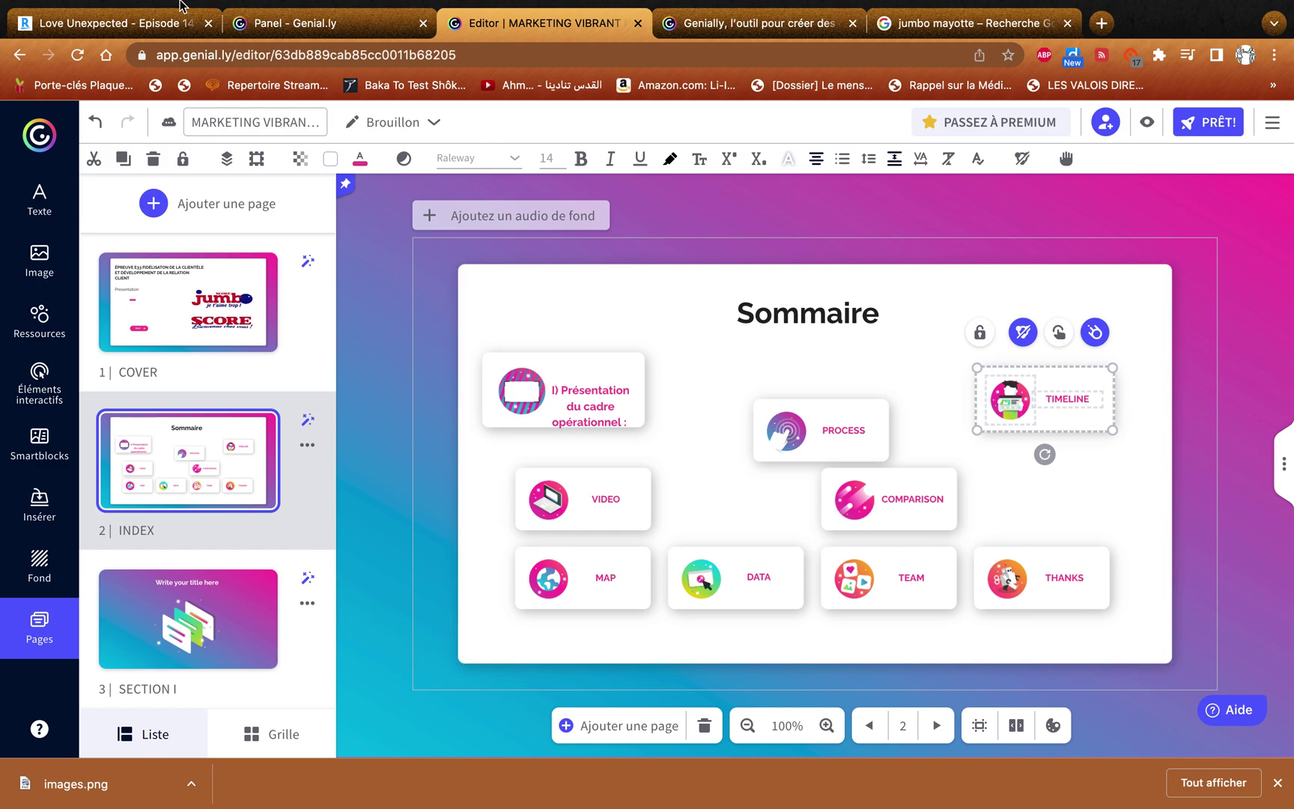
Switch to the Word instructions, copy the heading "Présentation de la feuille de route :", and return to the Genially editor in full screen
mouse_move(180, 2)
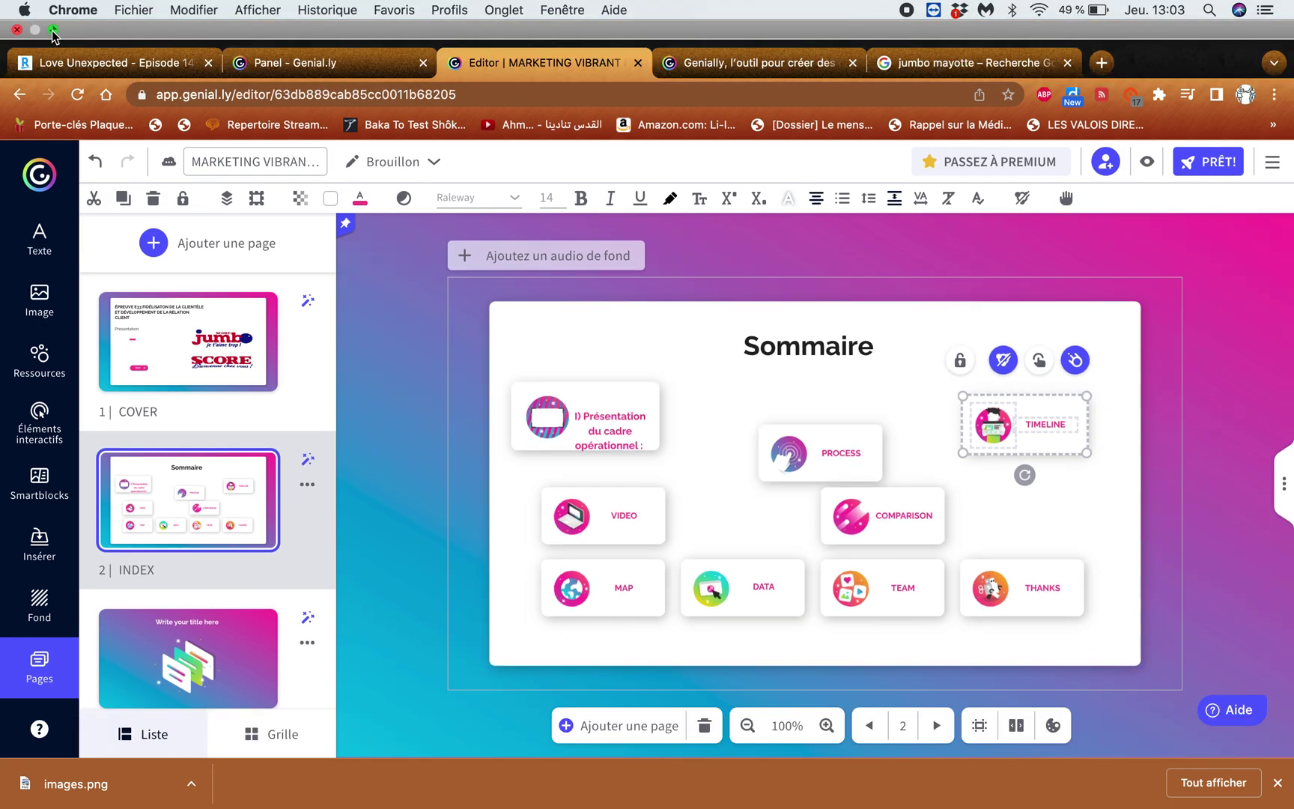
click(52, 33)
click(486, 747)
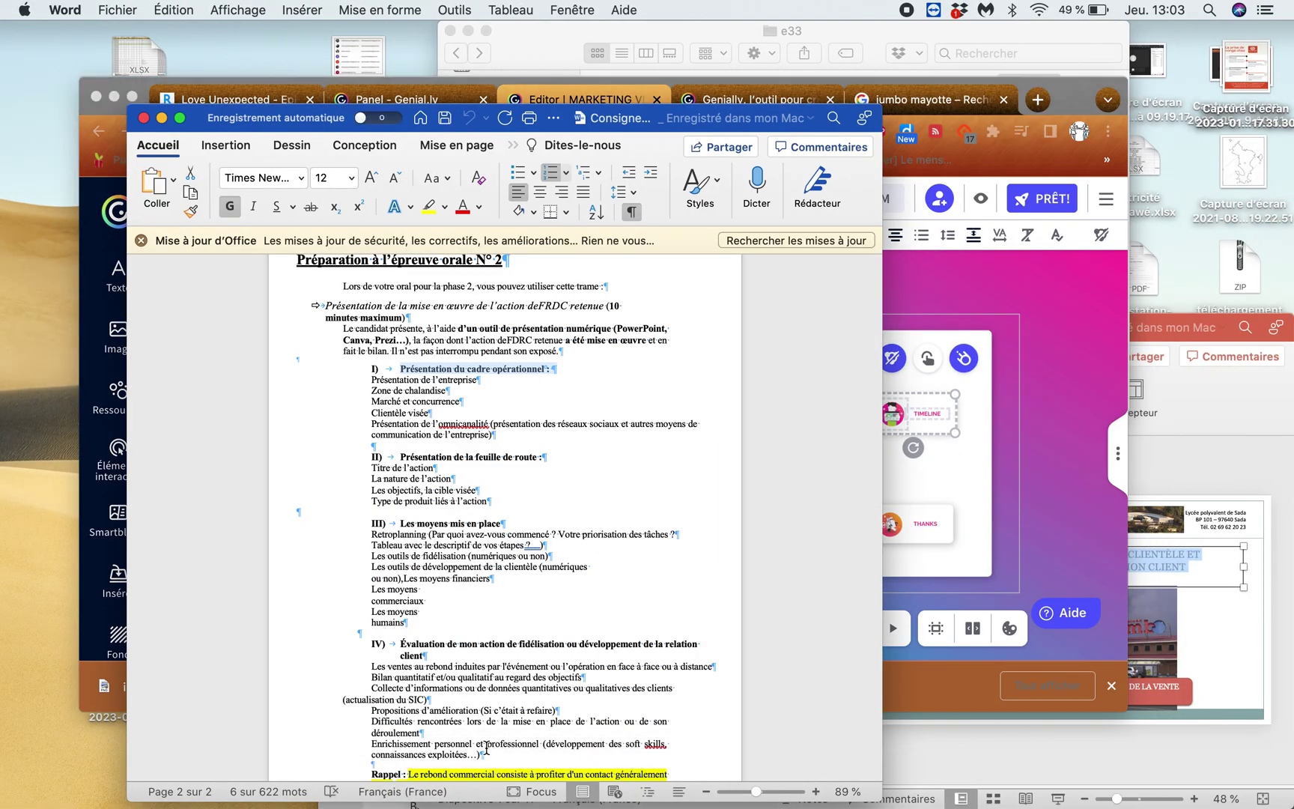
scroll(422, 424, down, 1)
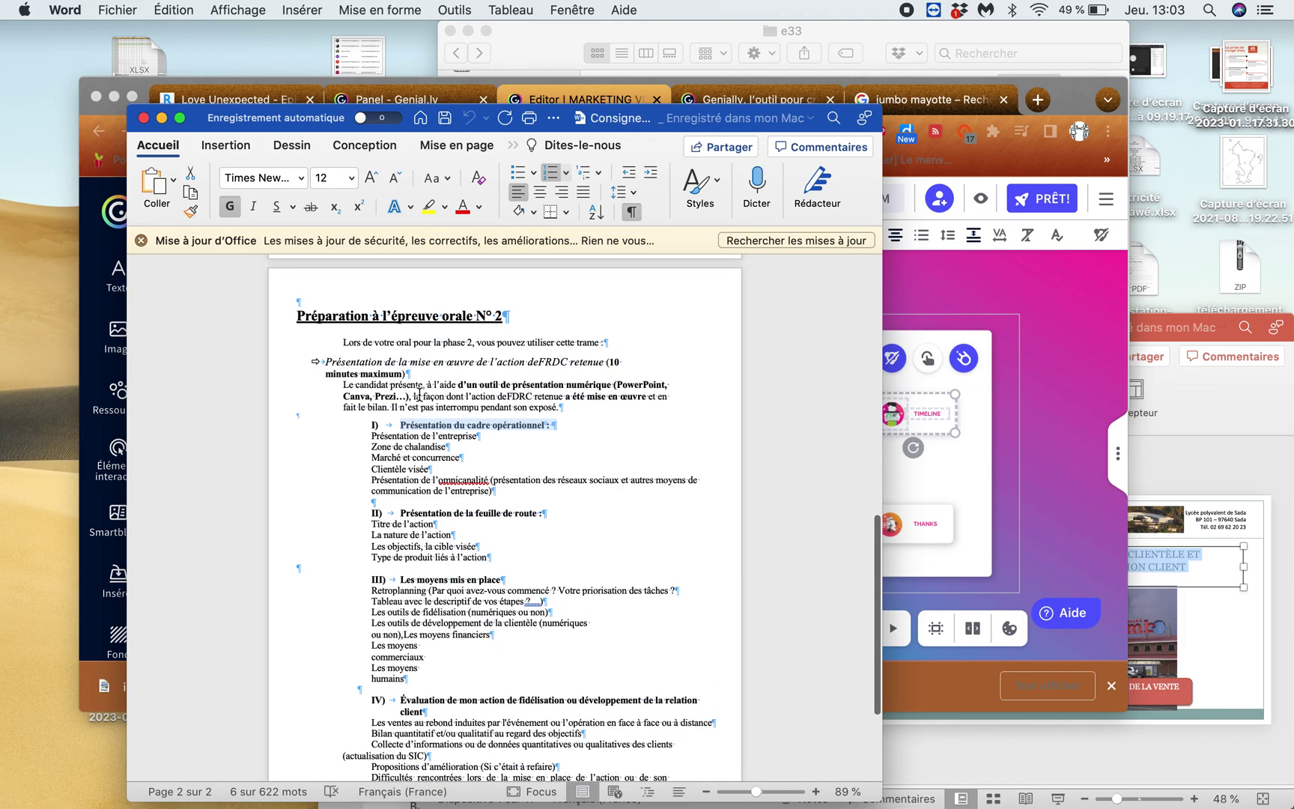
scroll(419, 395, down, 1)
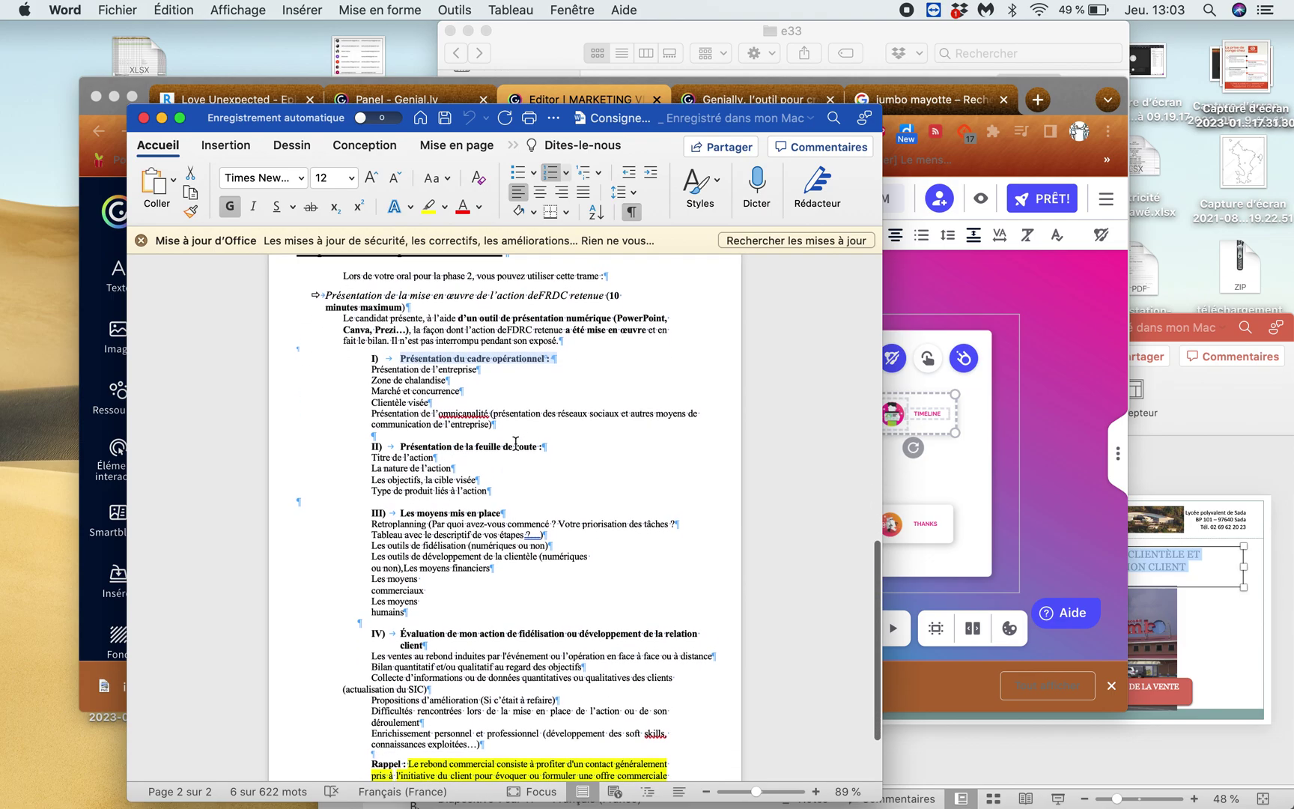
drag(540, 447, 408, 451)
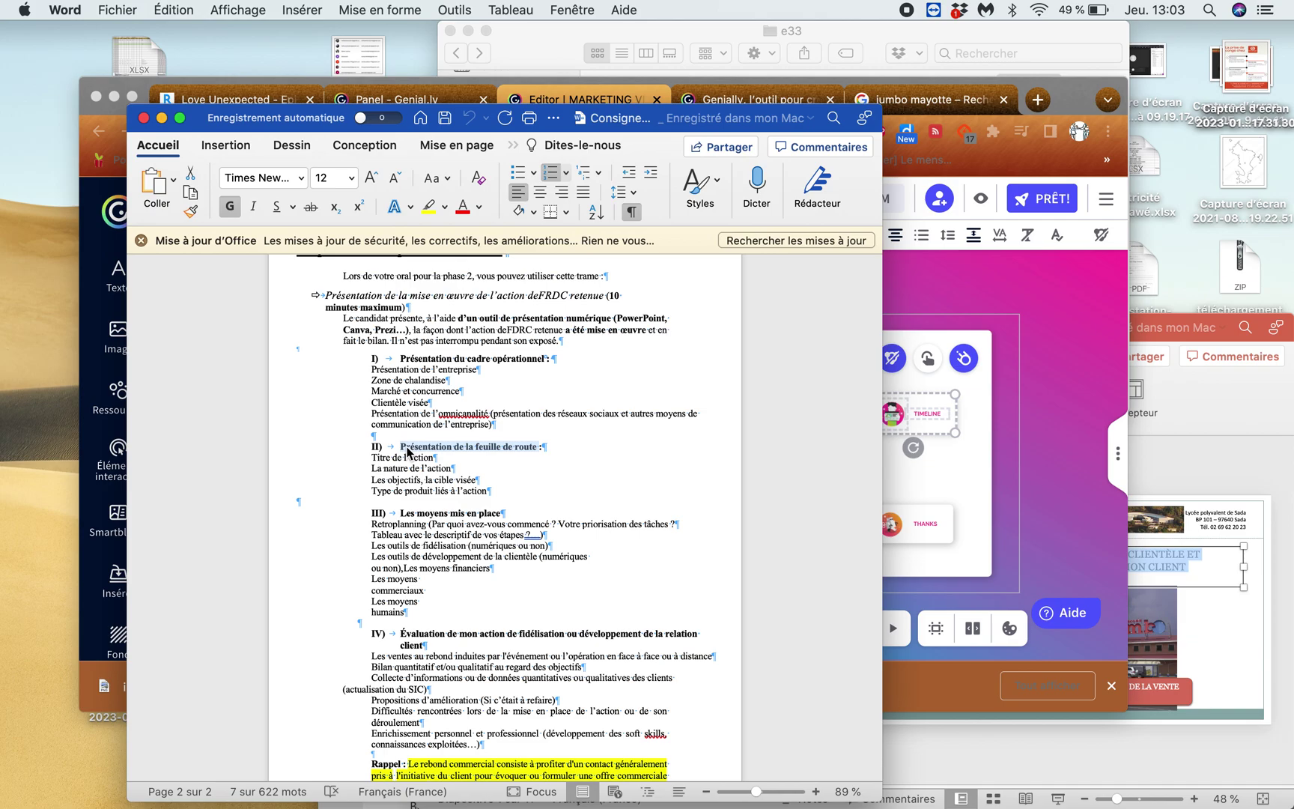
click(946, 462)
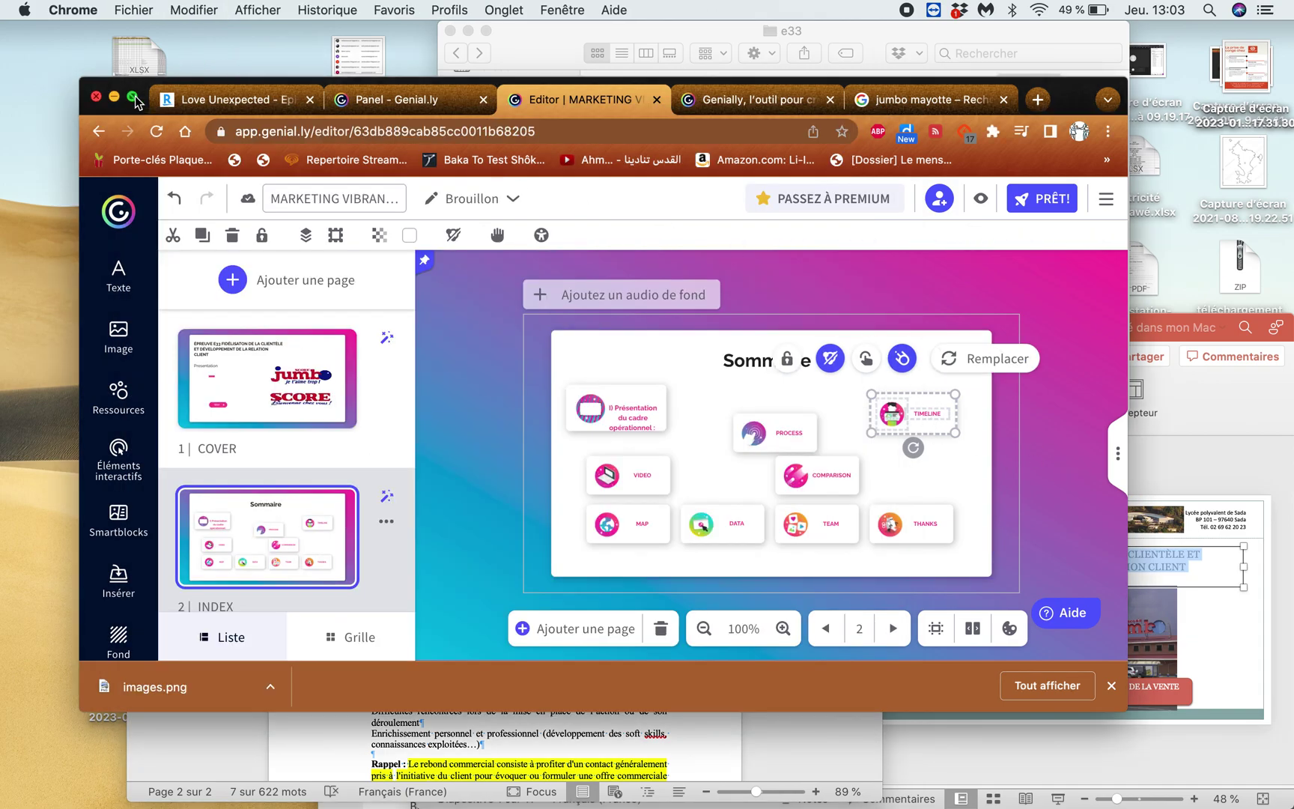
click(444, 741)
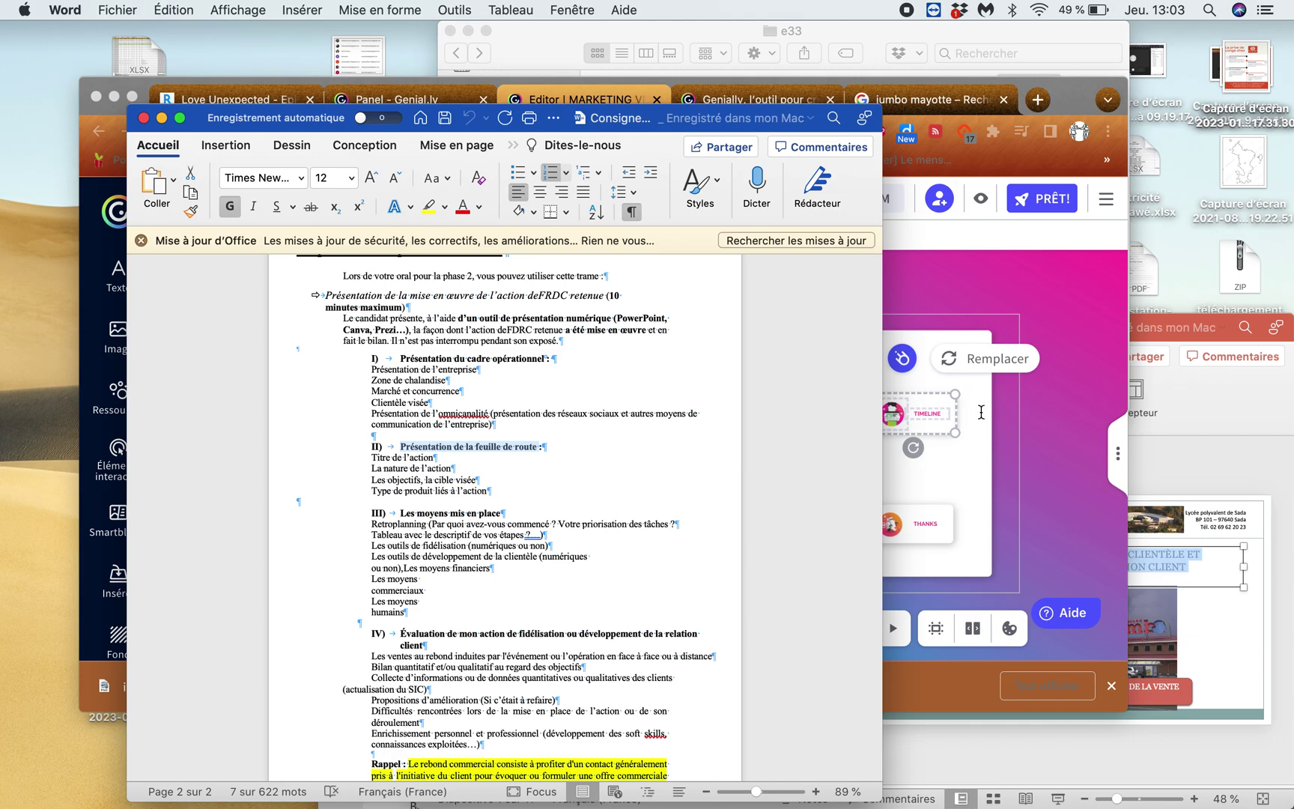
click(1008, 451)
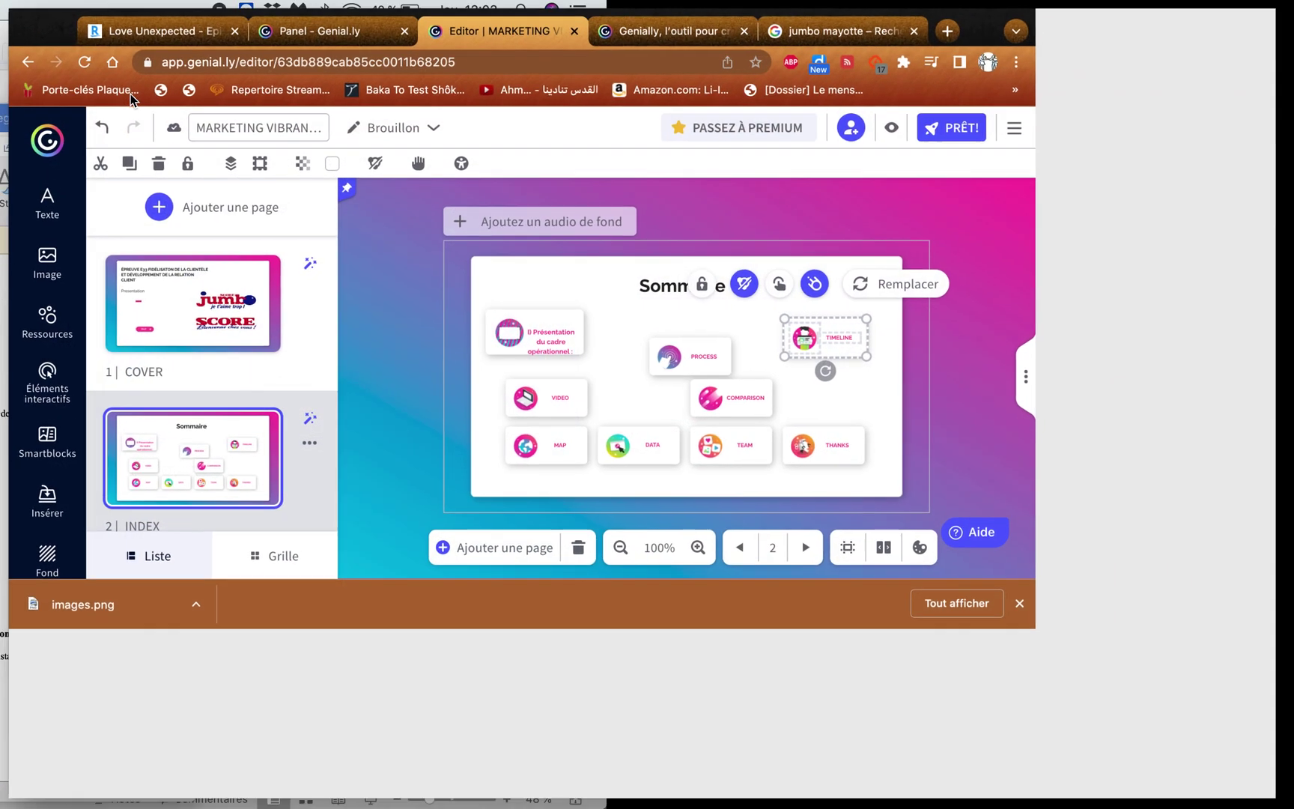
key(ctrl+super+f)
Replace the TIMELINE card's label with "II) Présentation de la feuille de route"
double_click(1073, 402)
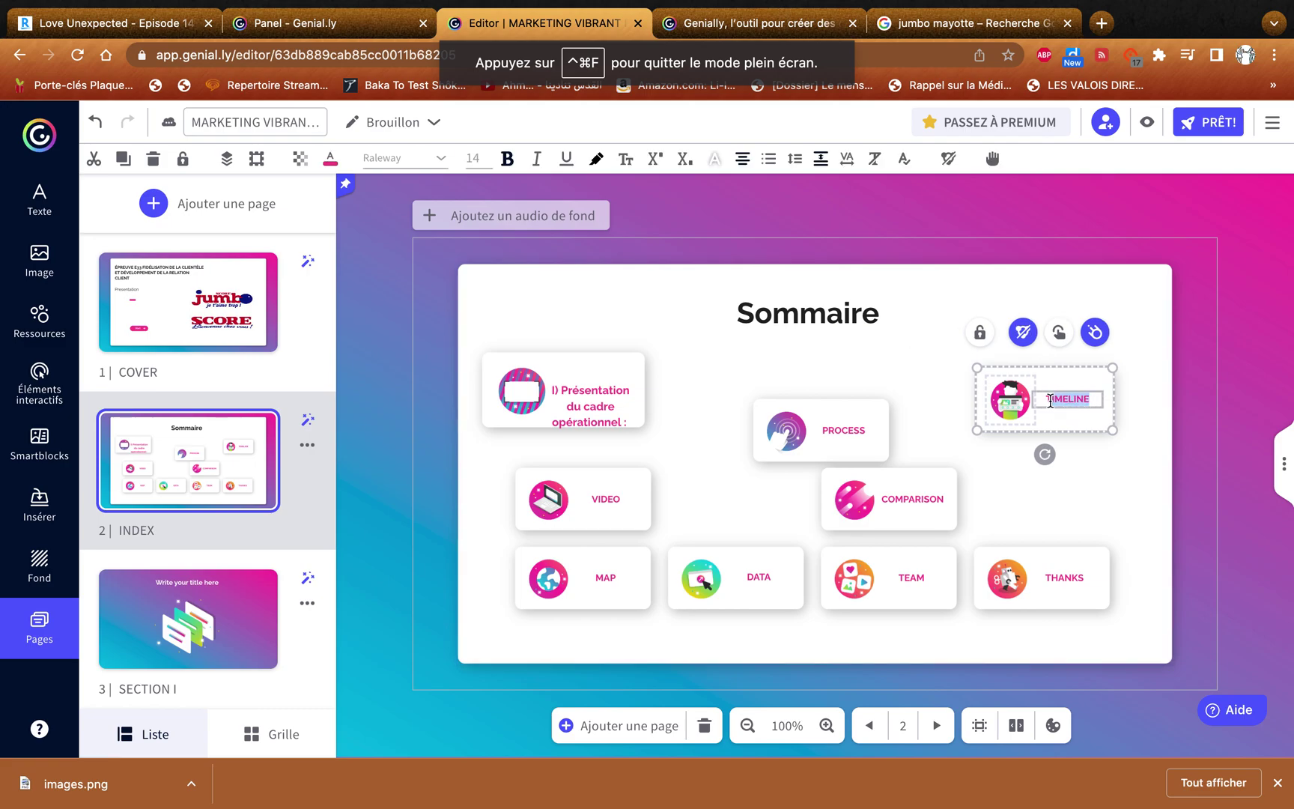
text(II) Présentation de la feuille de route)
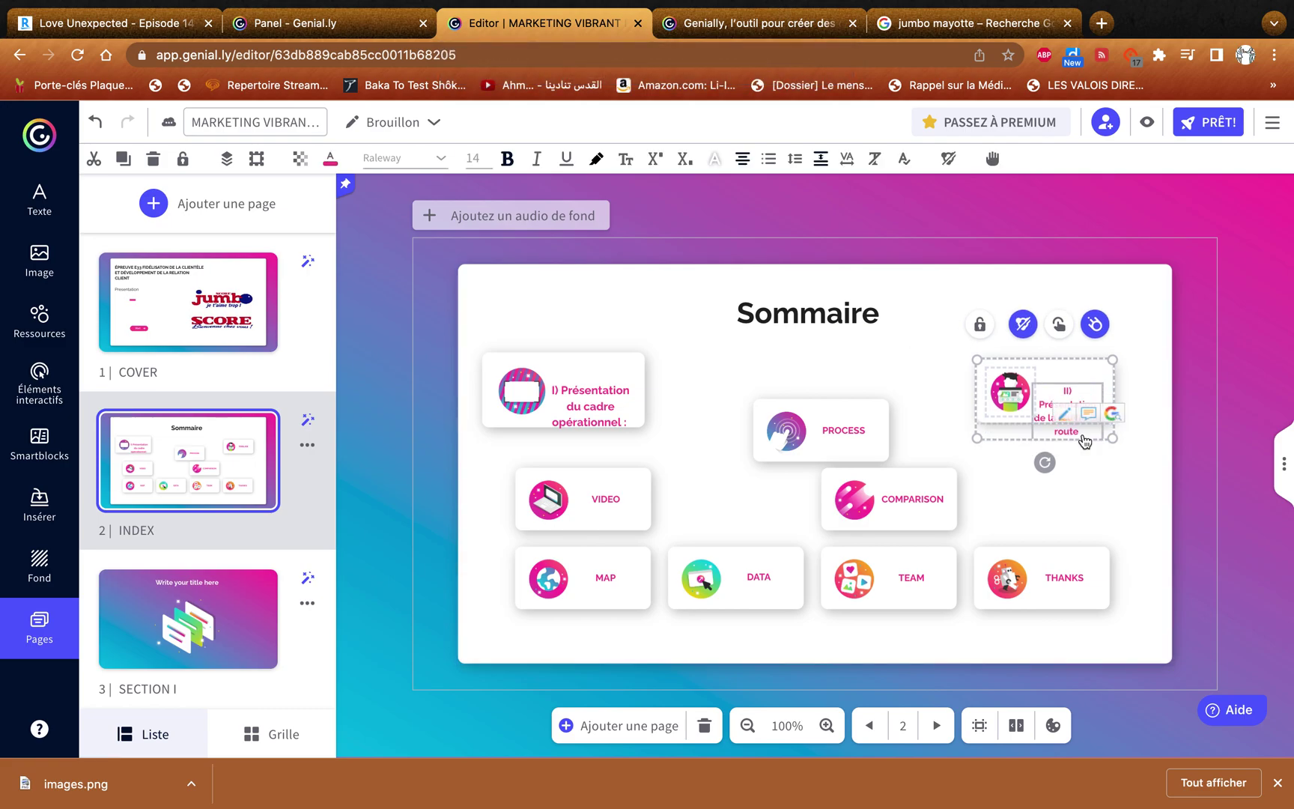
click(1121, 497)
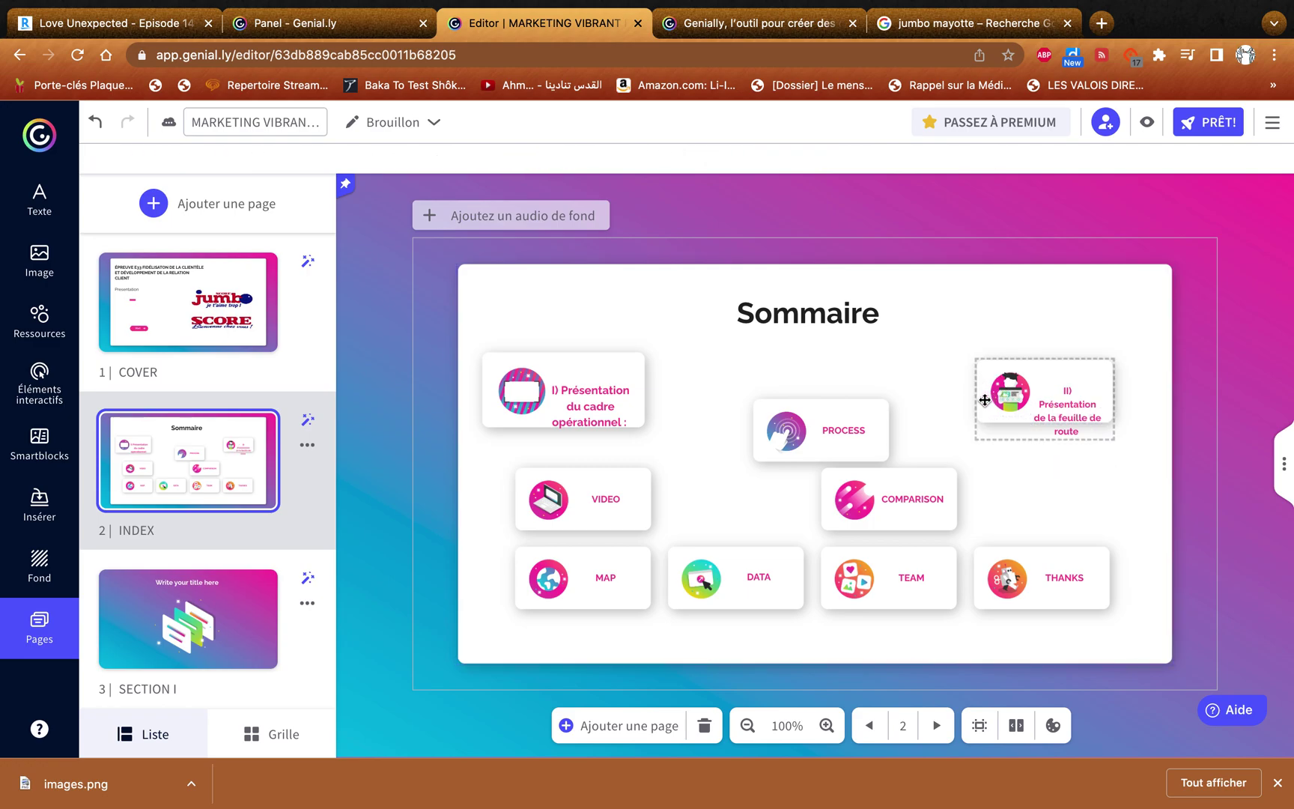
Enlarge the section II card and move it up beside the "Sommaire" title
click(984, 400)
drag(979, 437, 889, 474)
drag(1064, 450, 1074, 372)
click(1090, 402)
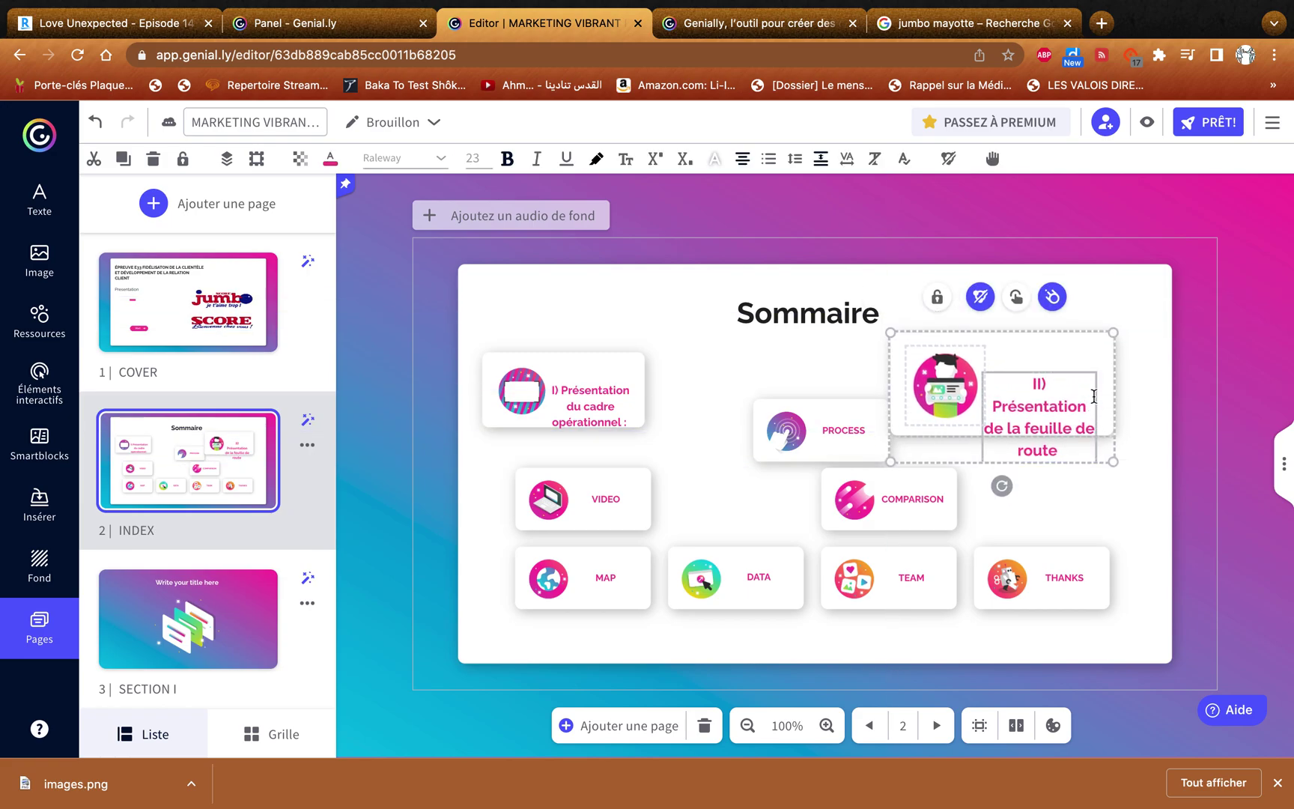
click(1068, 325)
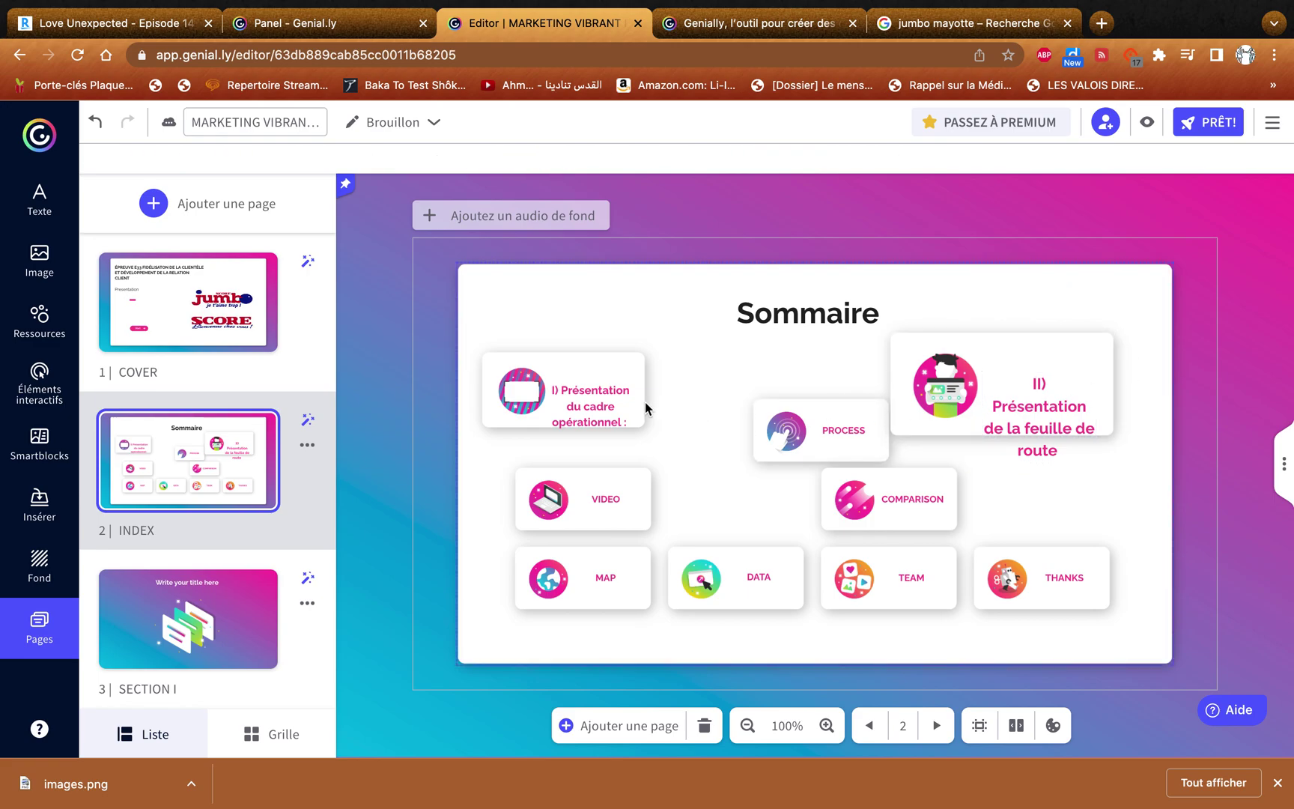
Delete the PROCESS, COMPARISON, TEAM, THANKS, VIDEO and MAP cards from the Sommaire page
click(824, 455)
key(Delete)
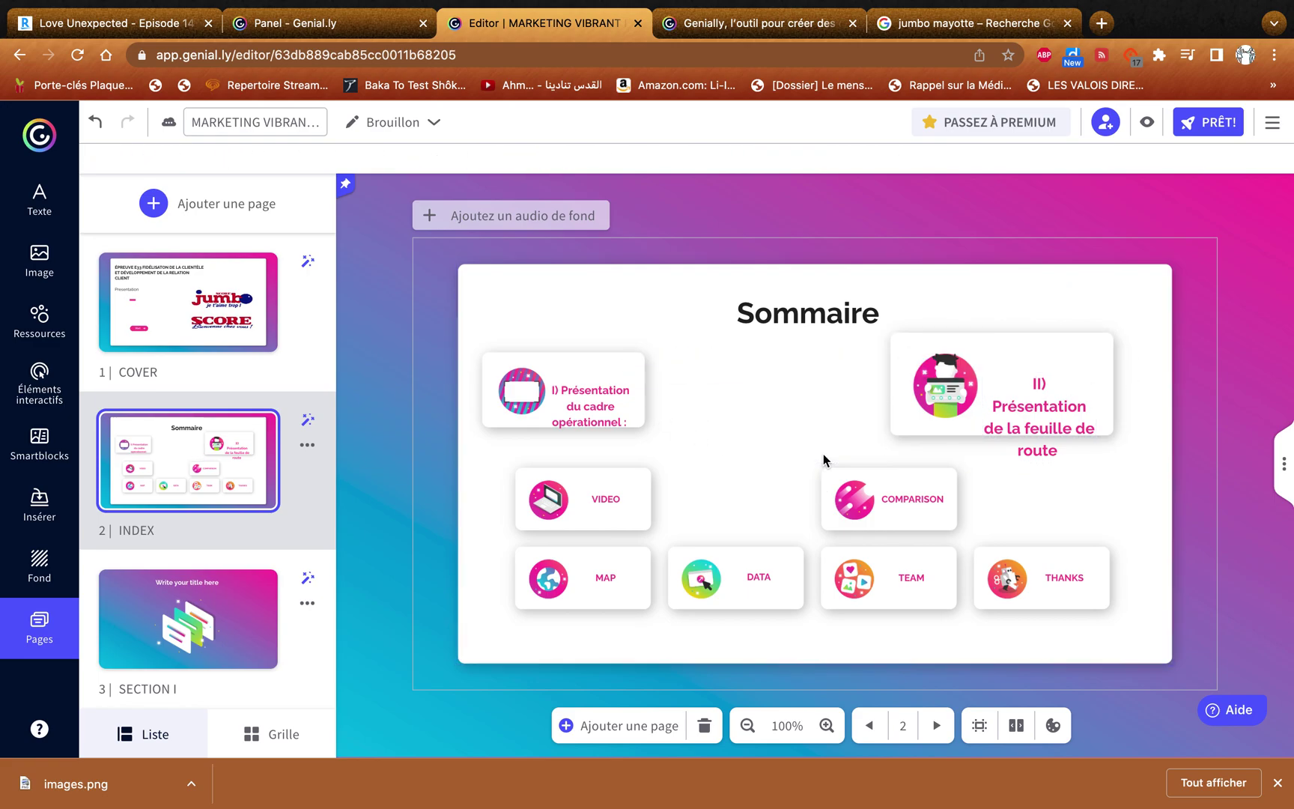
click(866, 496)
key(Delete)
click(847, 582)
key(Delete)
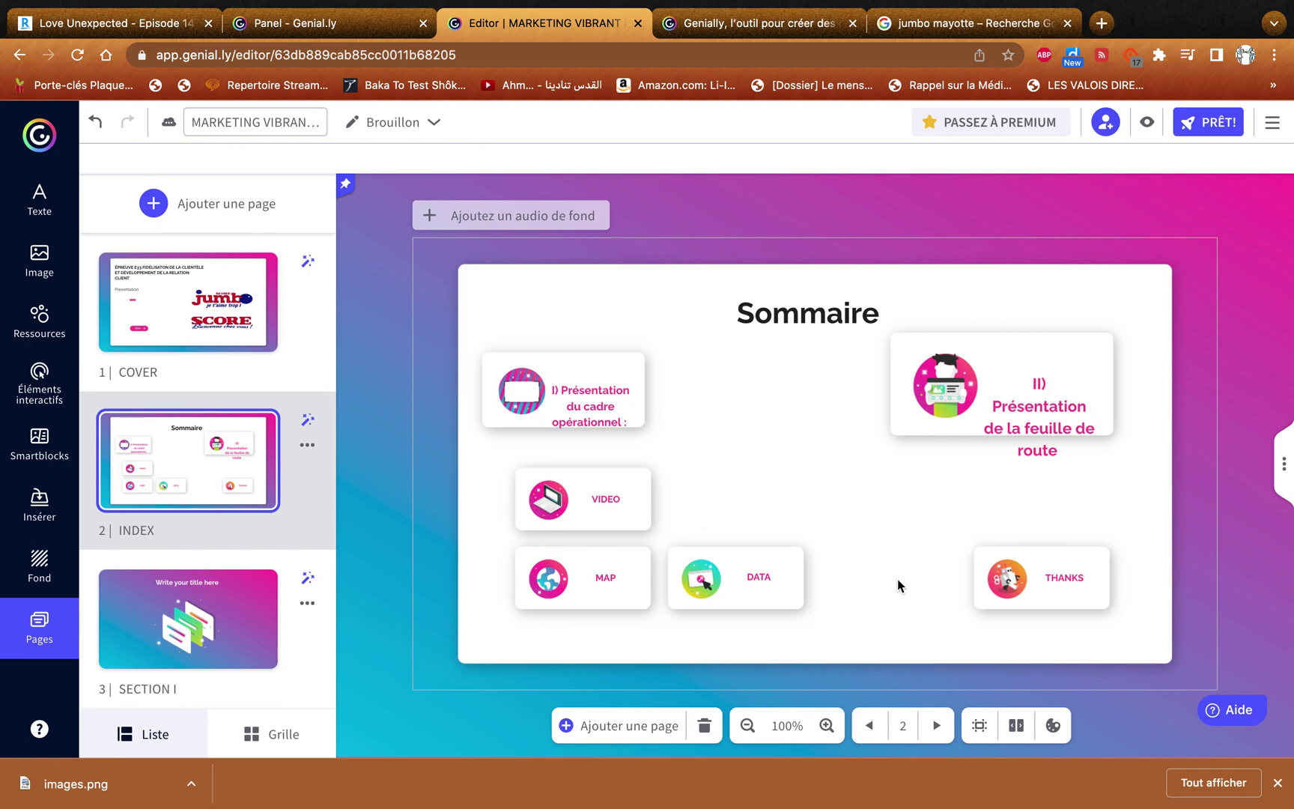
click(1007, 580)
key(Delete)
click(575, 497)
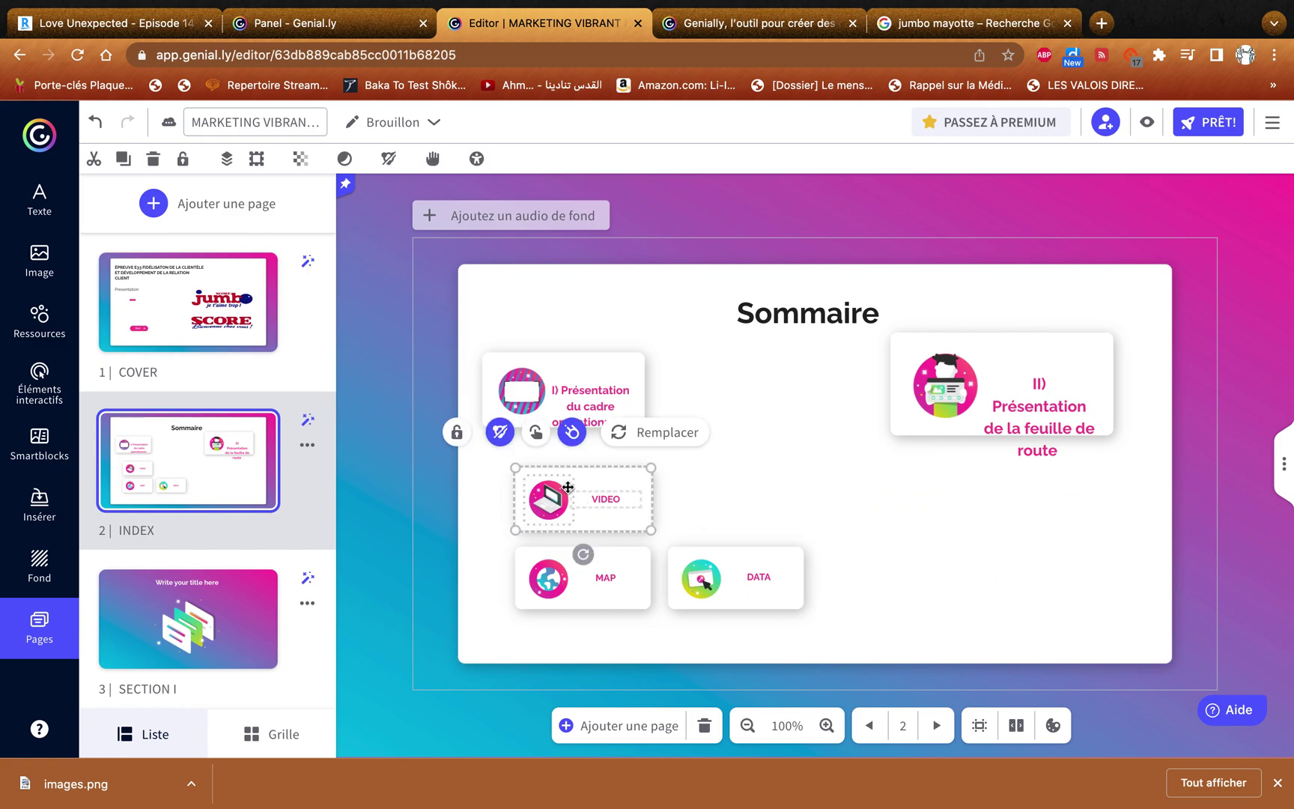
key(Delete)
click(609, 591)
key(Delete)
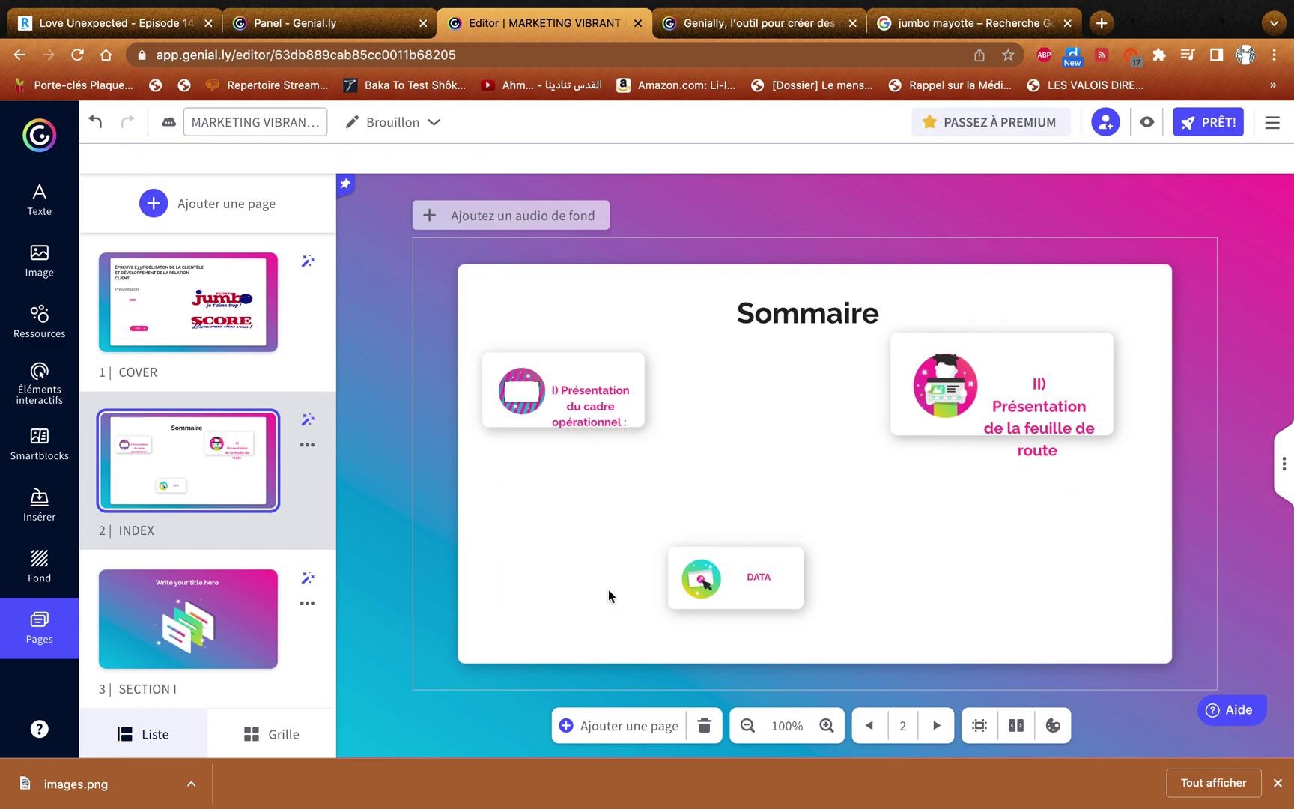
Rearrange the three remaining cards, lowering section I slightly, shifting section II down and inwards, and placing DATA at the lower middle
drag(777, 569, 852, 483)
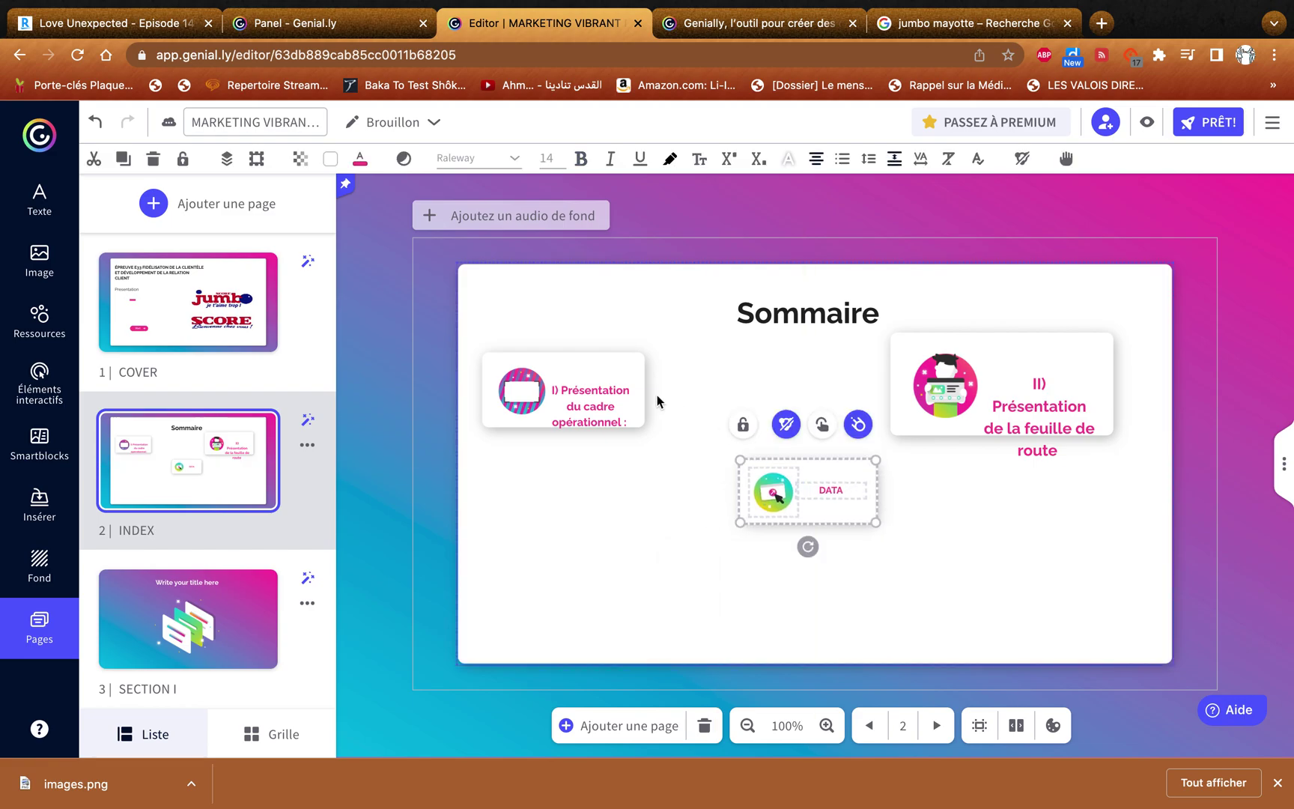
mouse_move(630, 420)
mouse_down()
mouse_move(626, 492)
mouse_move(628, 395)
mouse_up()
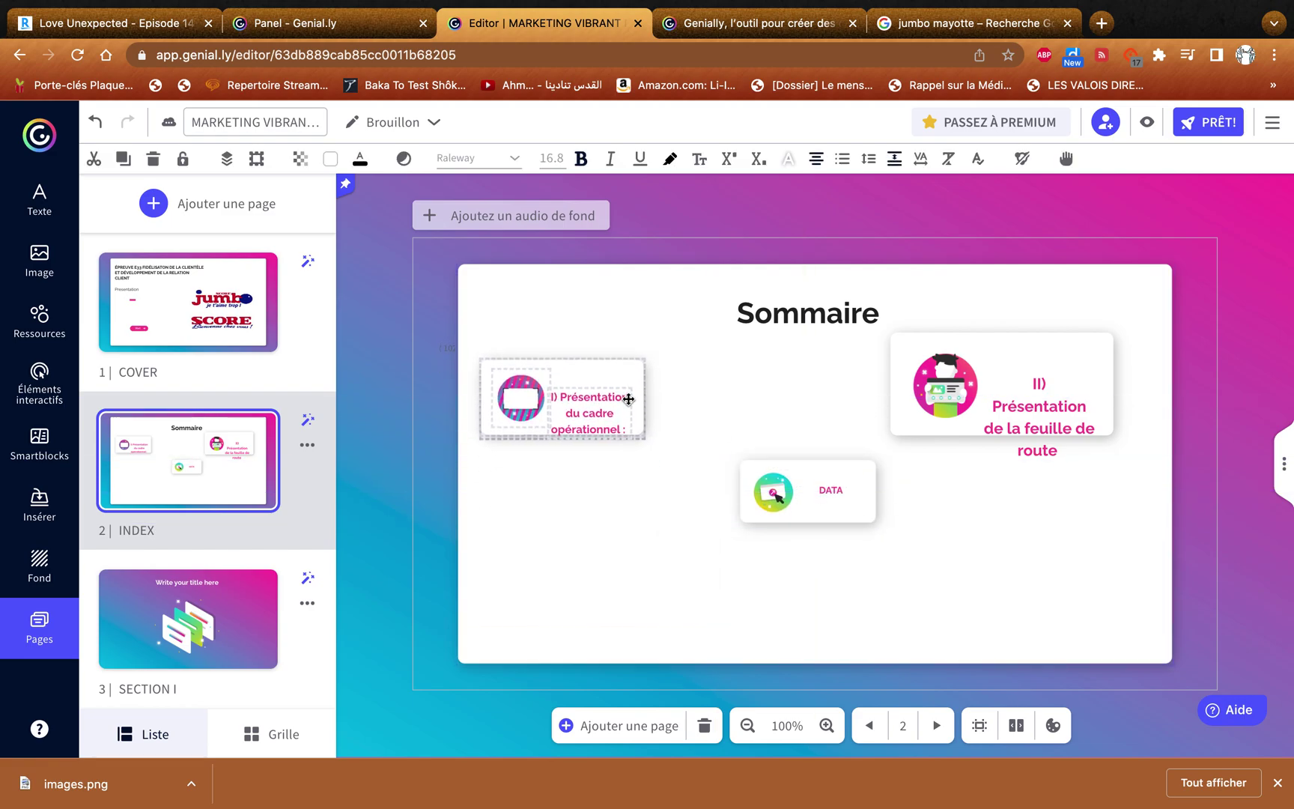
drag(837, 508, 866, 598)
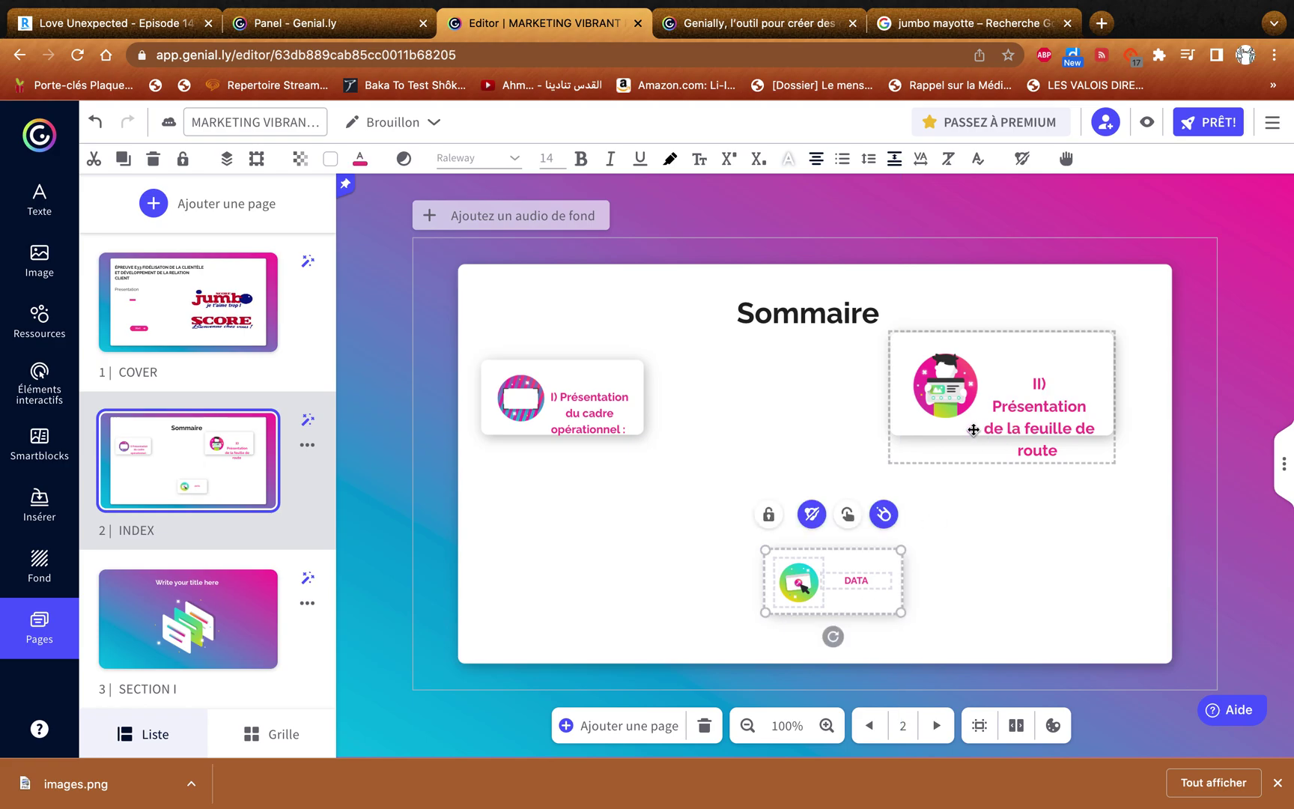
drag(1104, 423, 982, 399)
Format the section II card's label with a 16 px font size and black text
click(1021, 449)
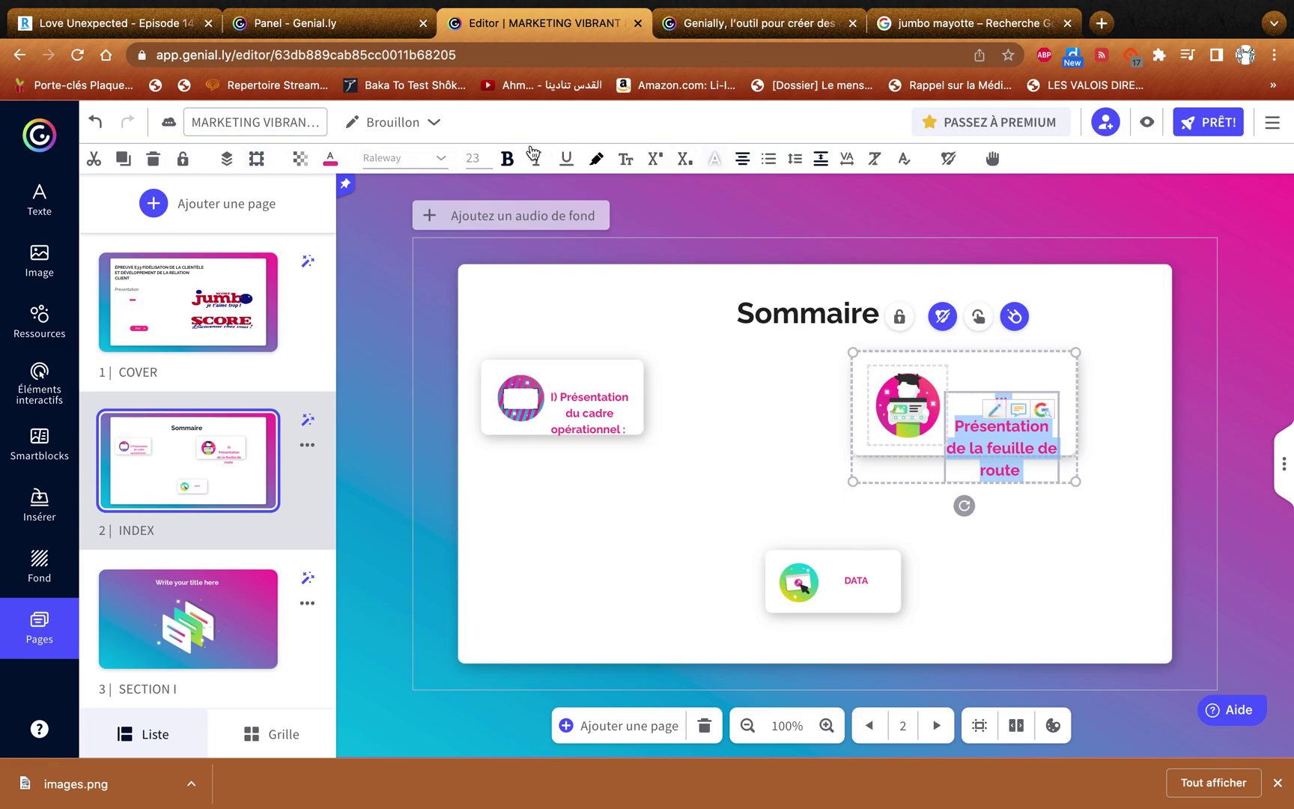
click(472, 160)
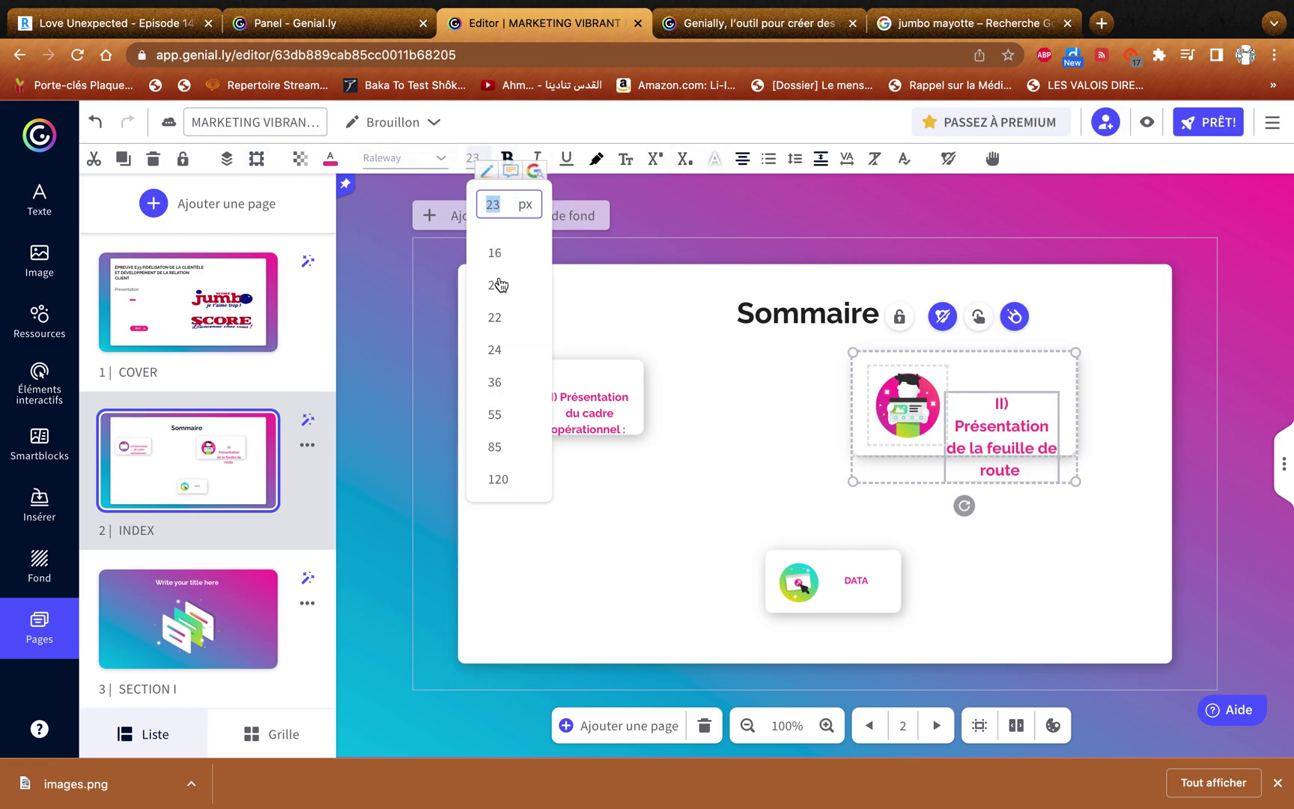
click(495, 254)
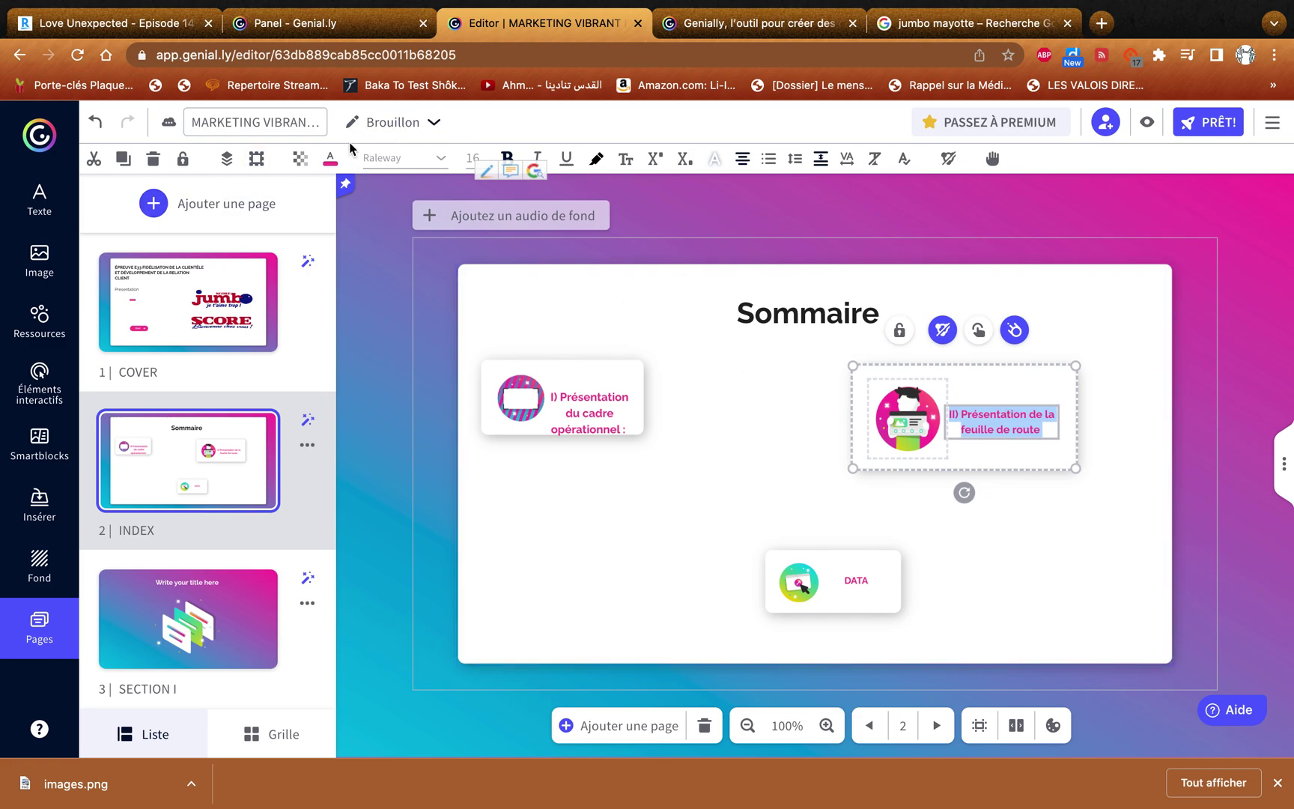
click(330, 159)
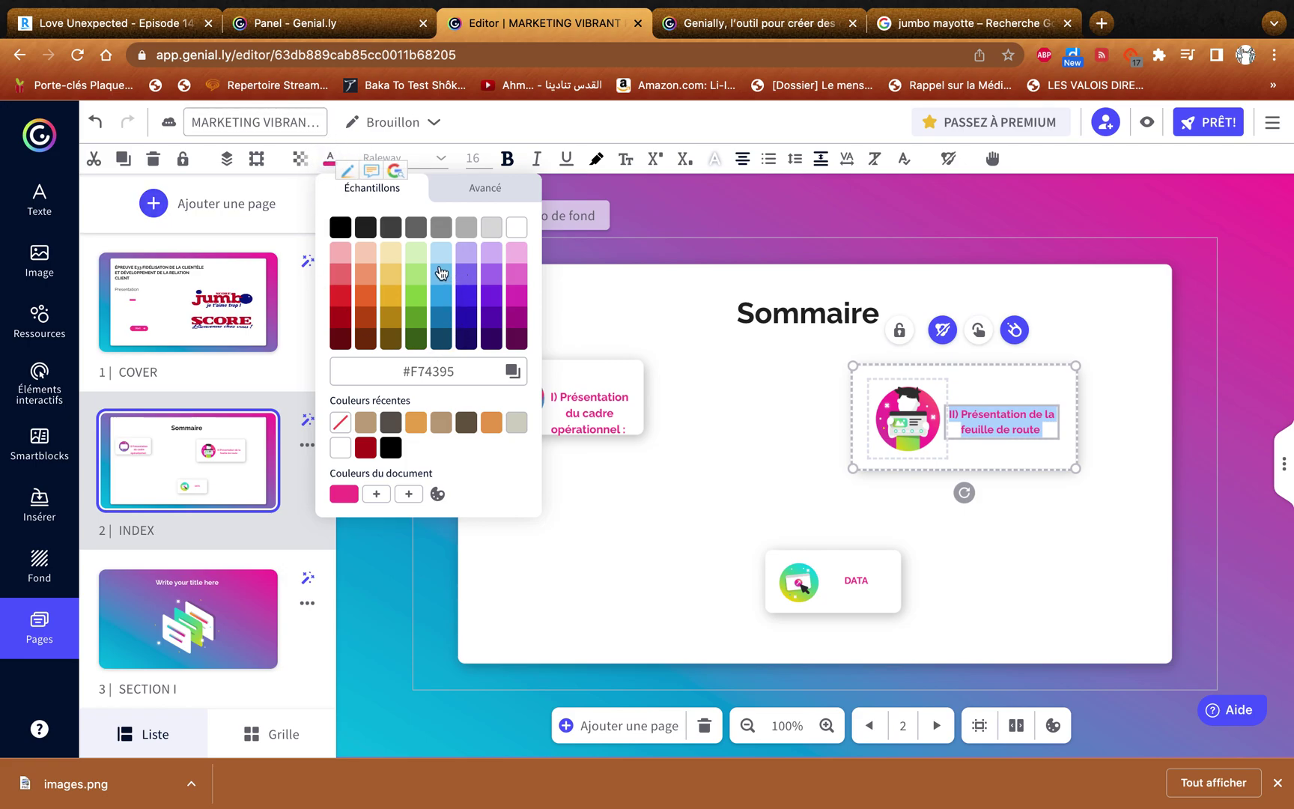
click(520, 275)
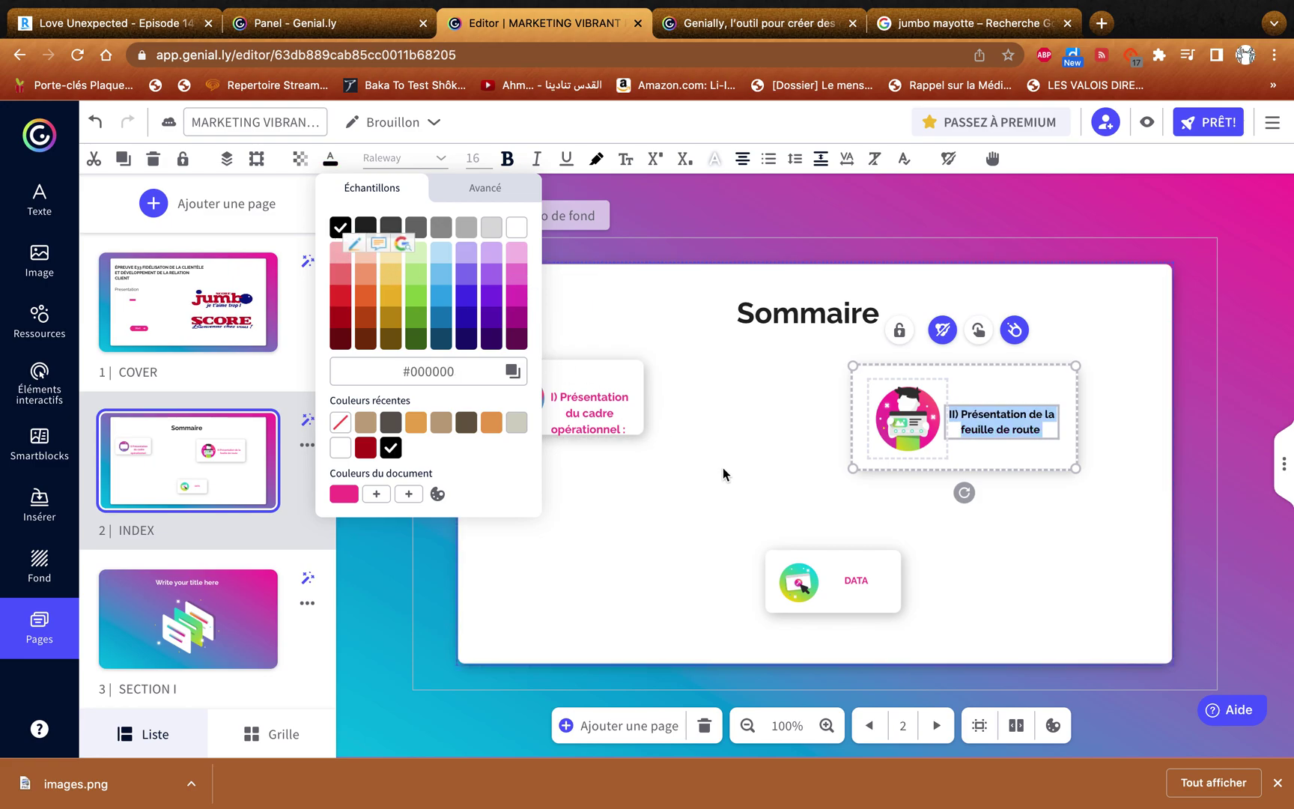
Enlarge the section I card on the Sommaire page to nearly the size of the section II card
click(605, 410)
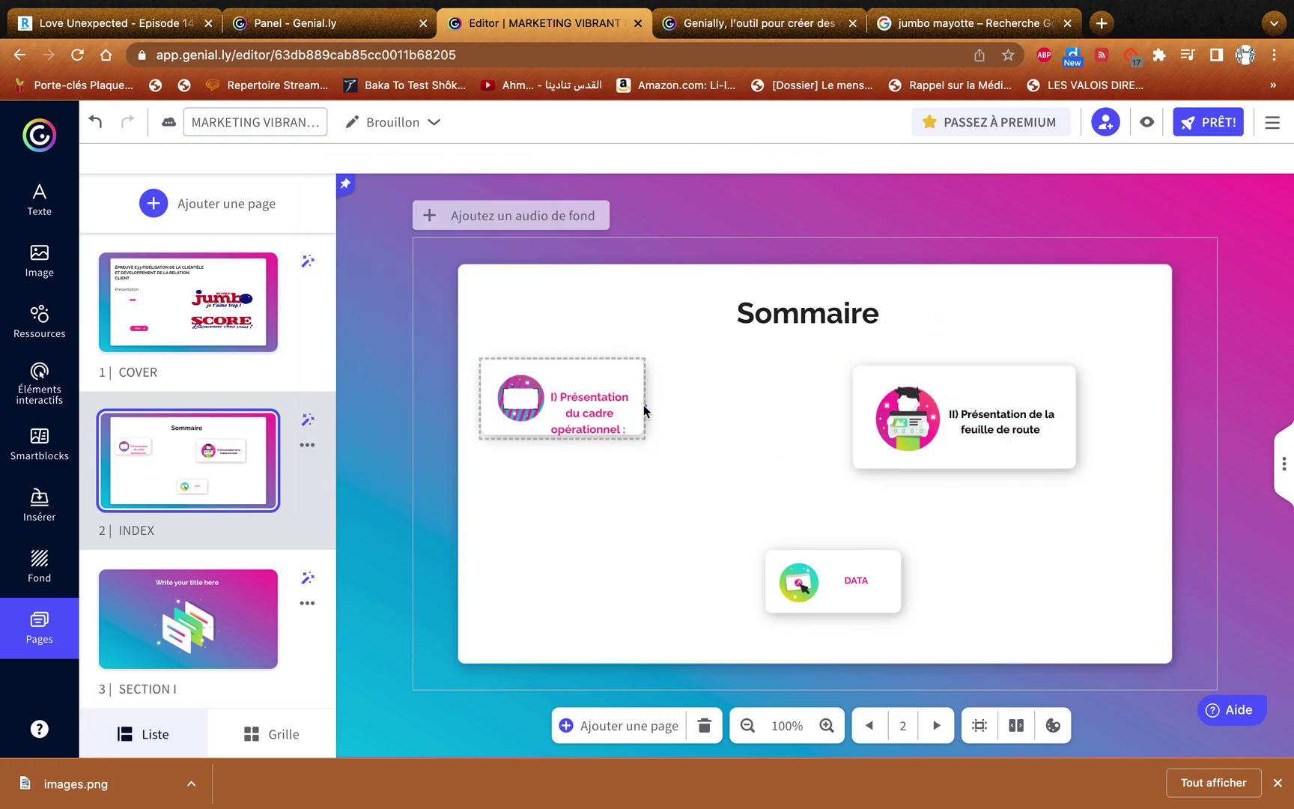
click(641, 408)
drag(656, 441, 701, 458)
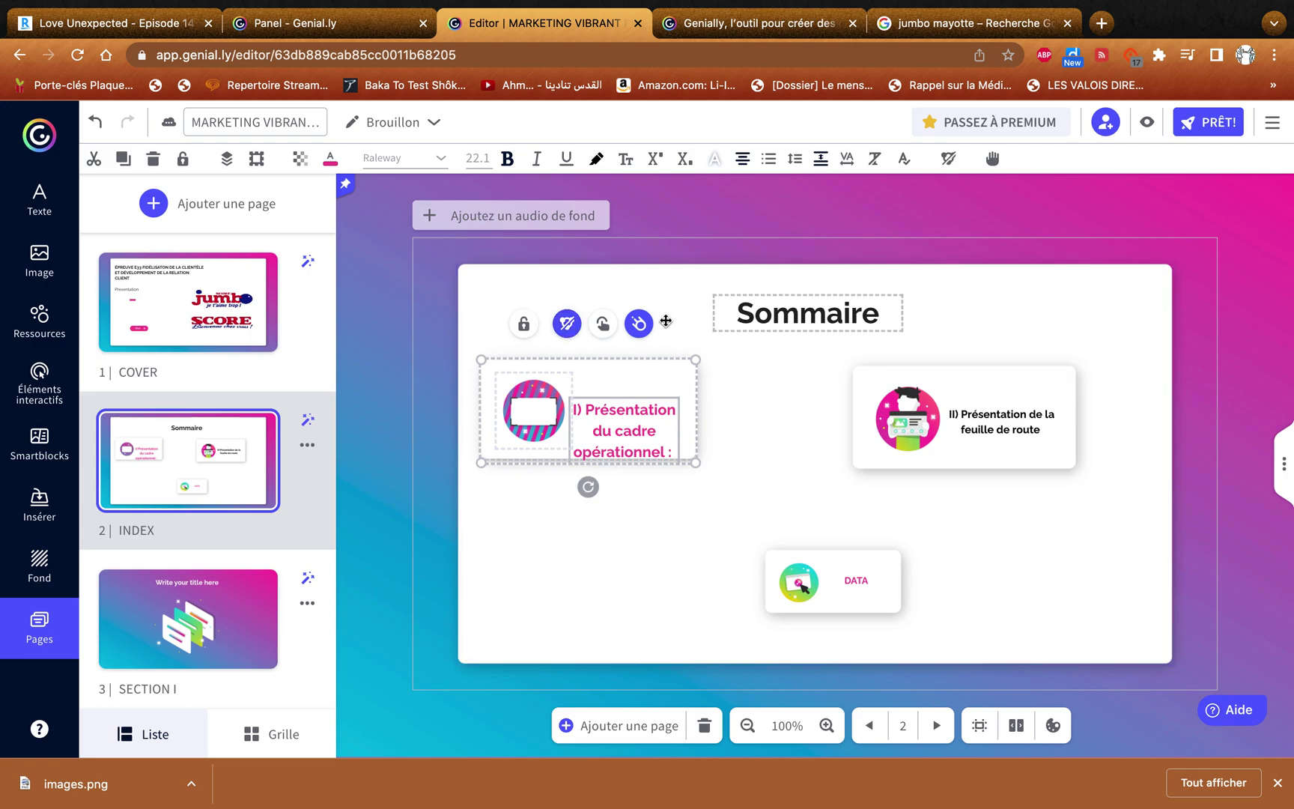
click(523, 326)
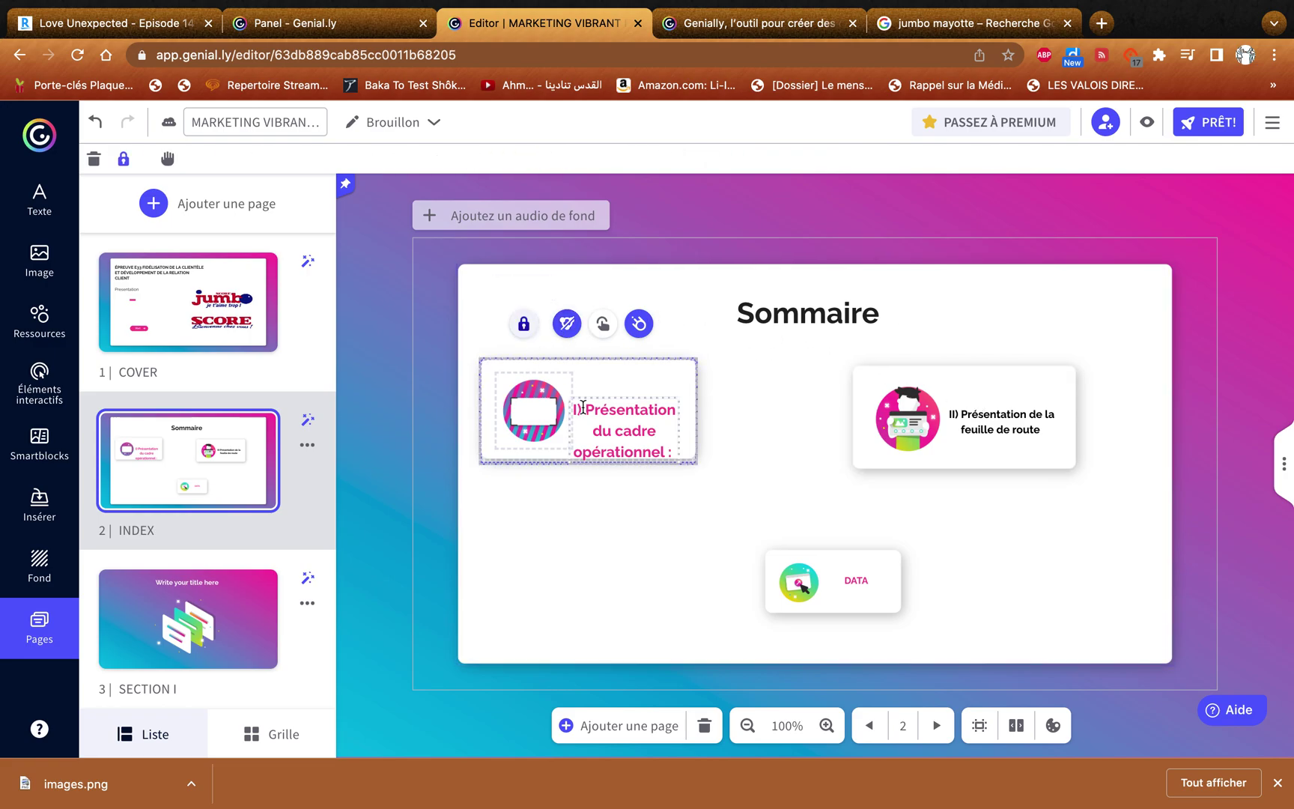
key(Escape)
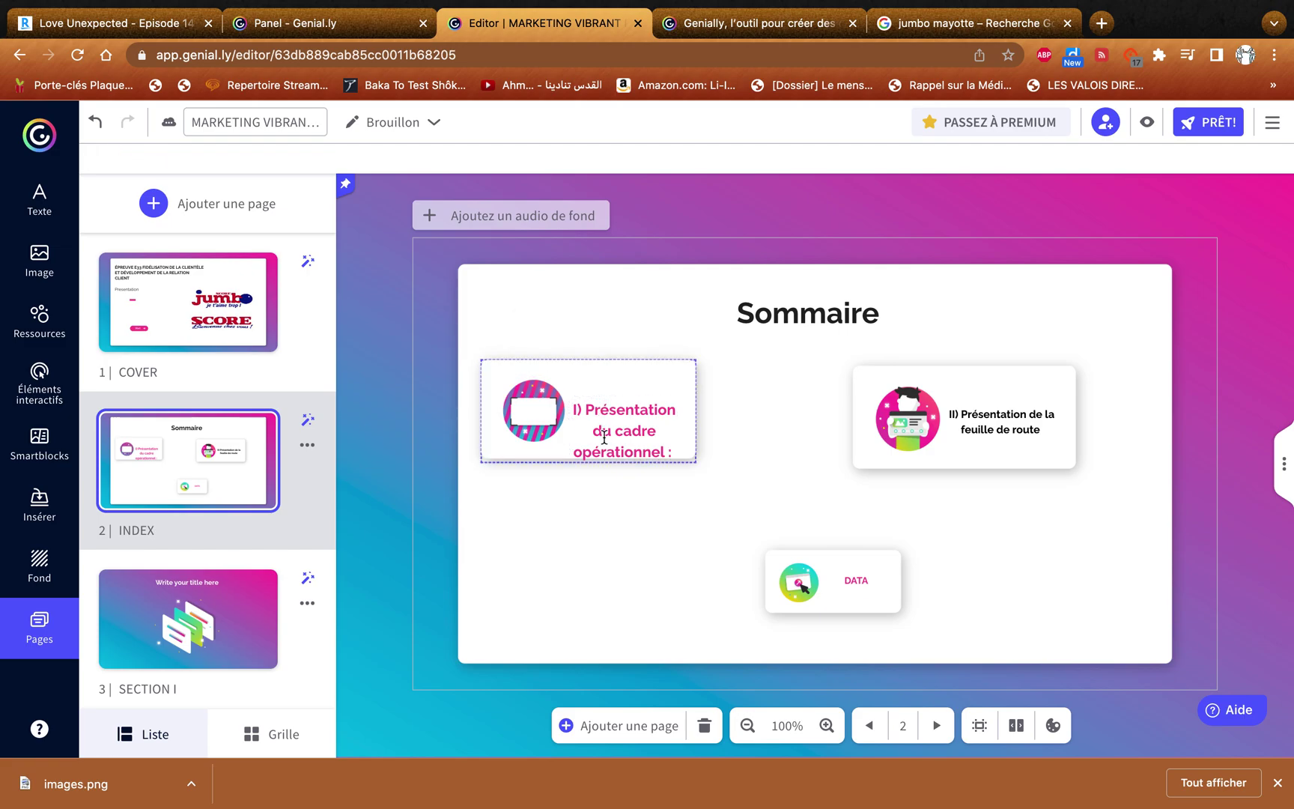
click(548, 372)
click(463, 327)
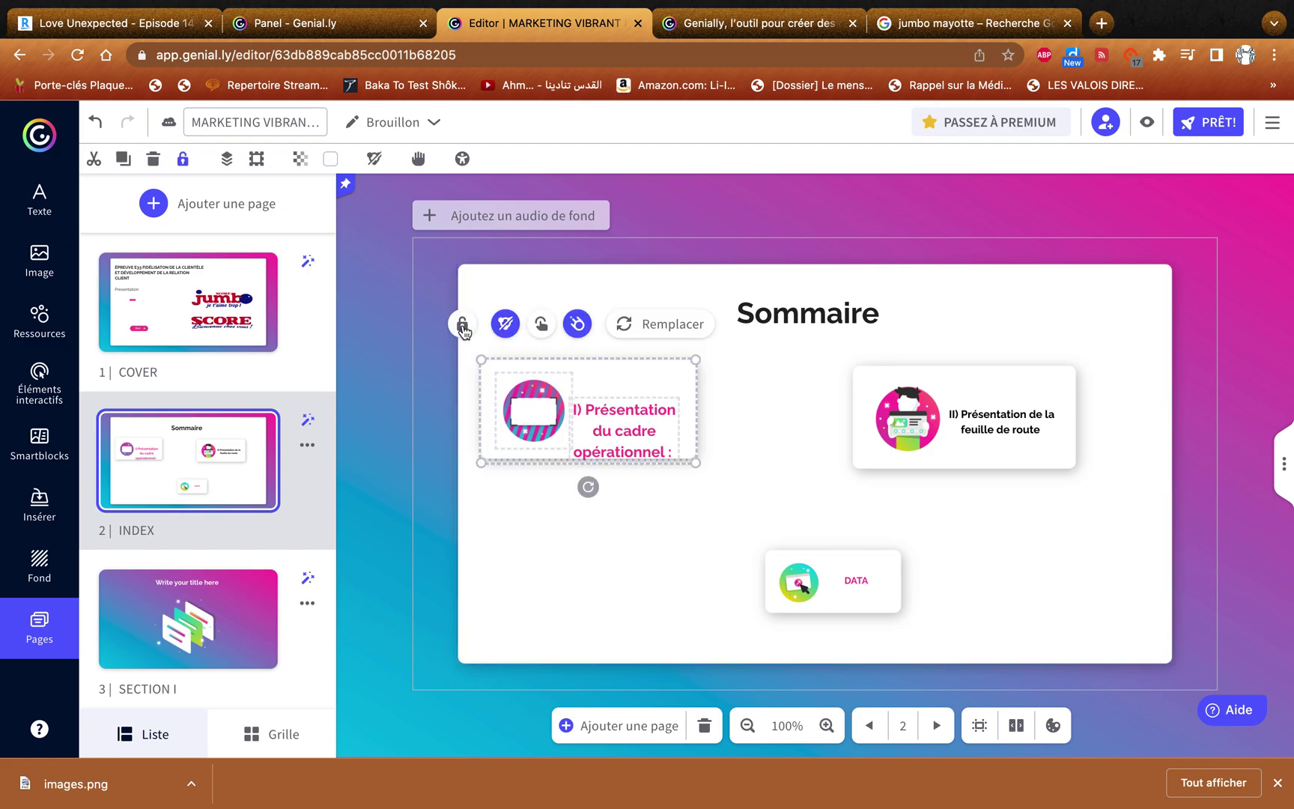
click(506, 324)
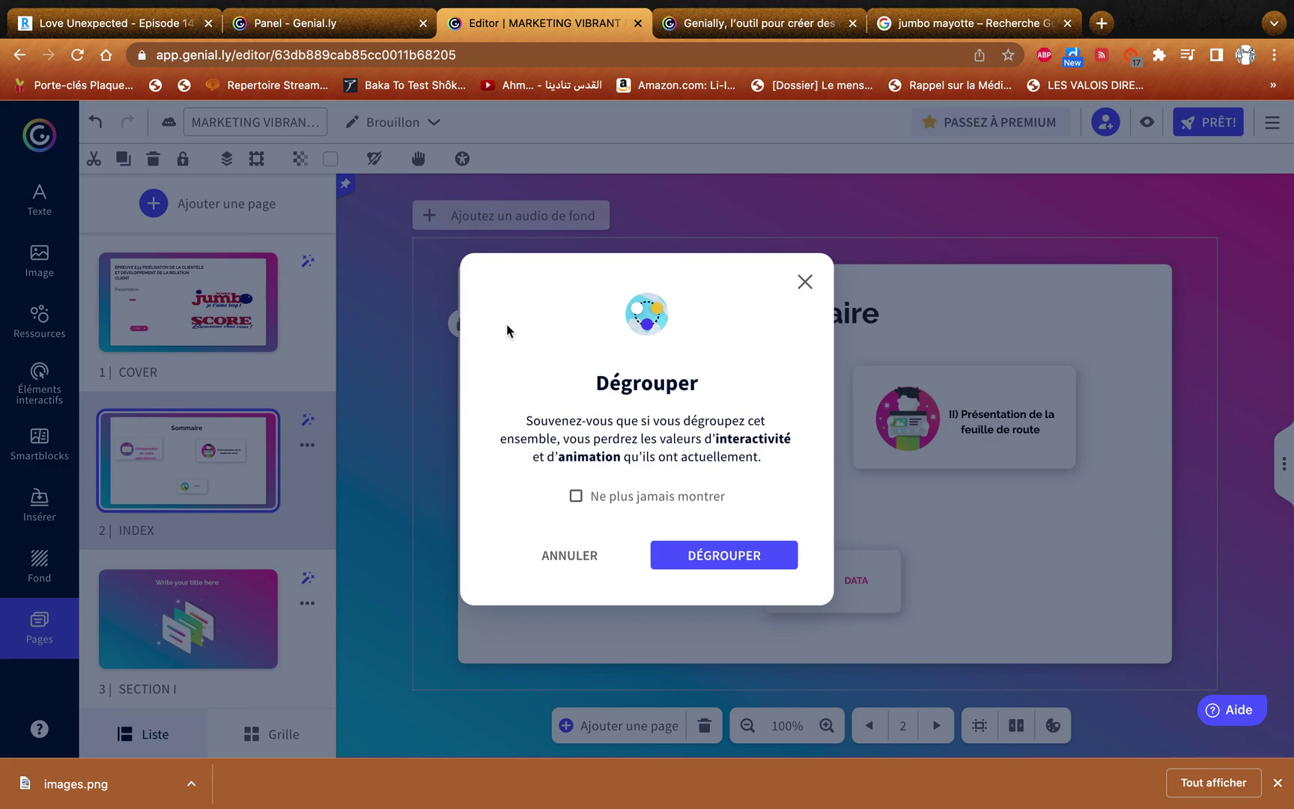
click(805, 283)
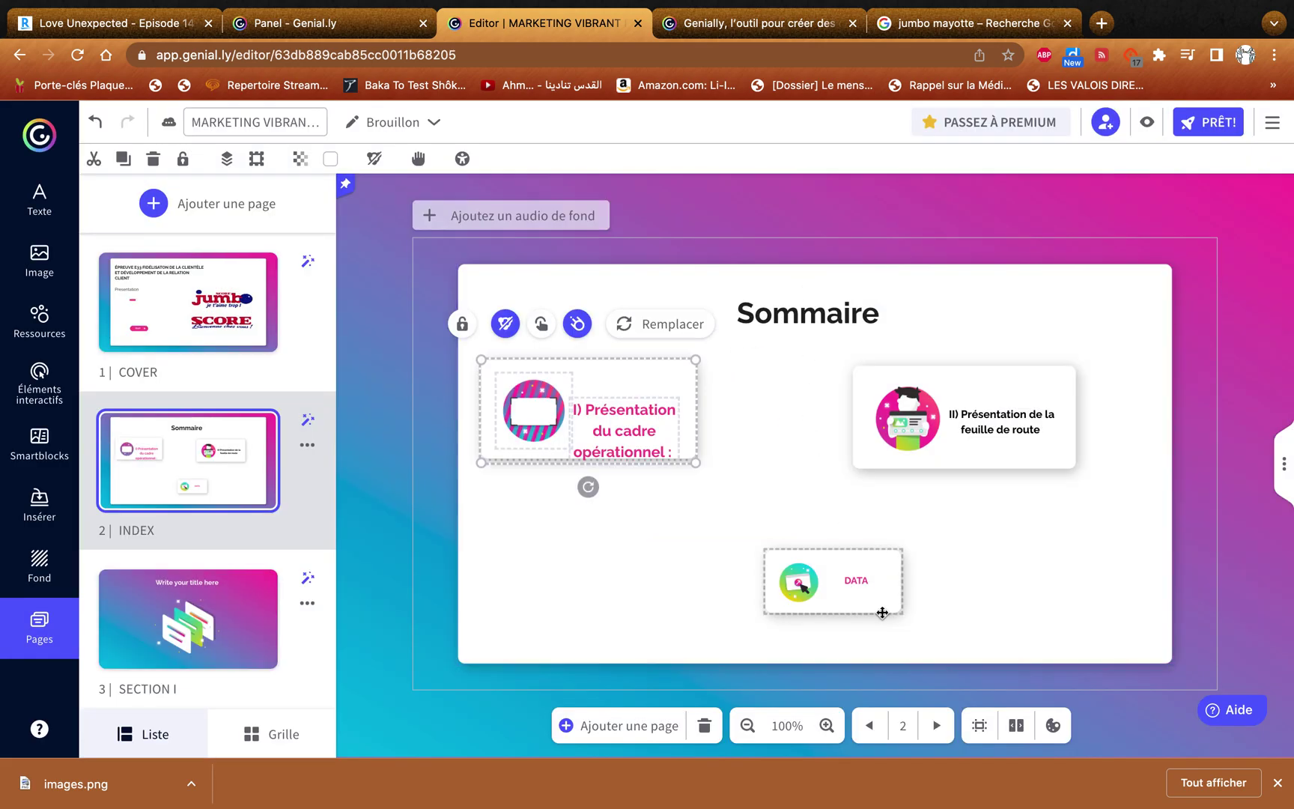
click(728, 388)
click(603, 384)
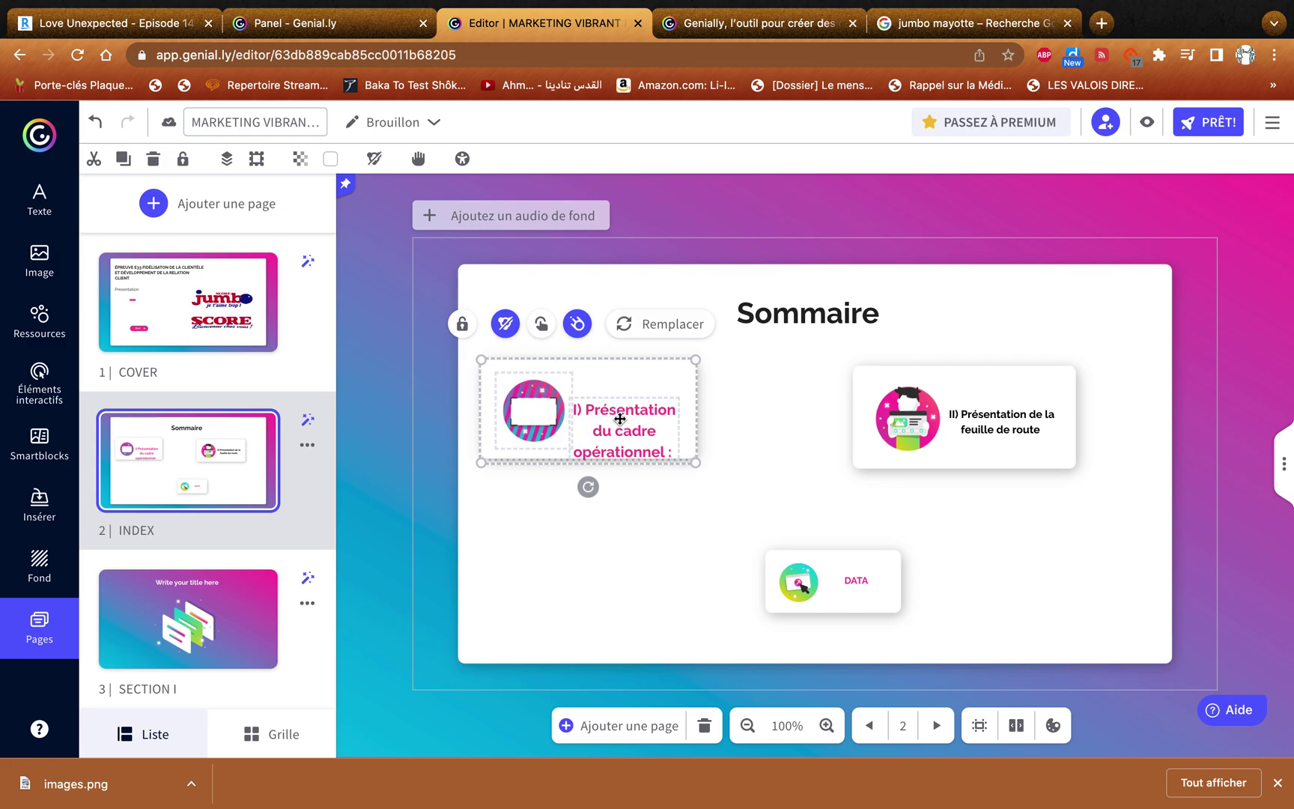
Format the section I card's label with black text and a 16 px font size
double_click(641, 437)
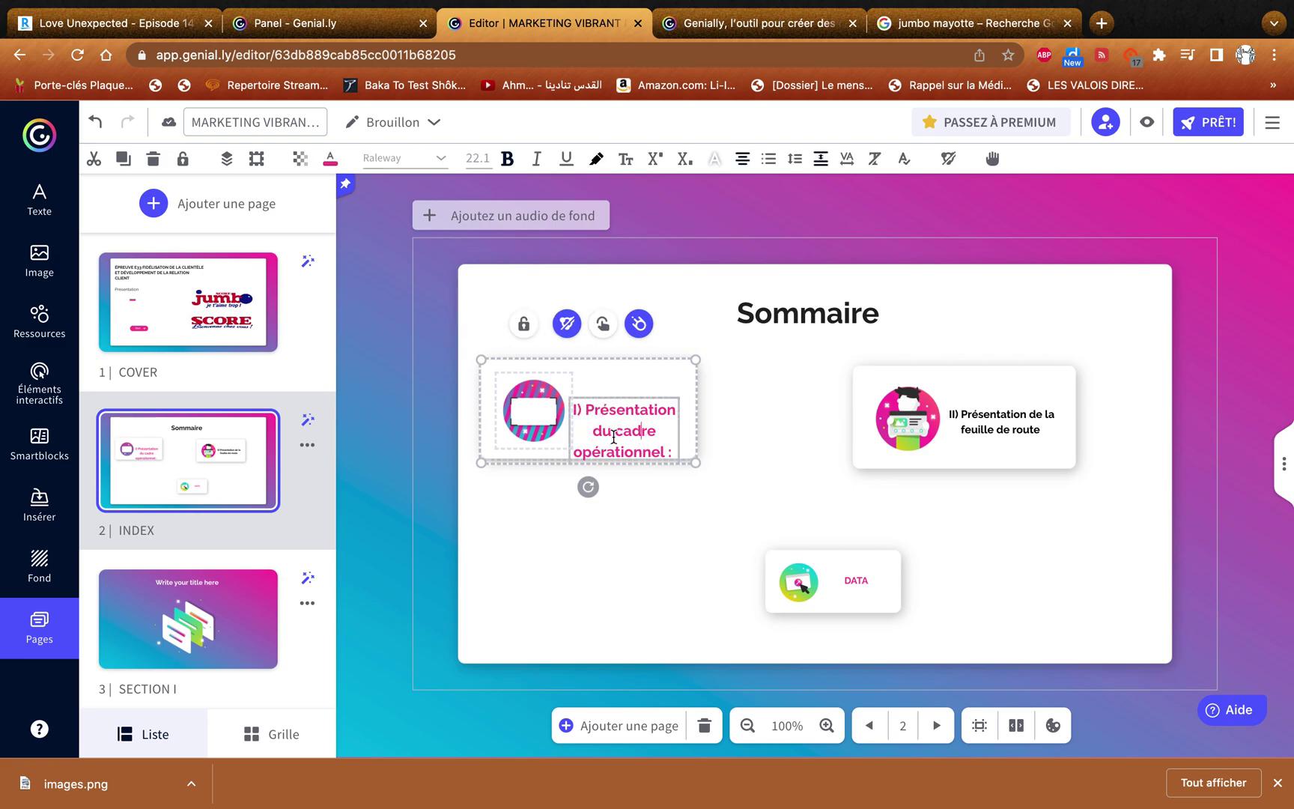
drag(672, 455, 573, 402)
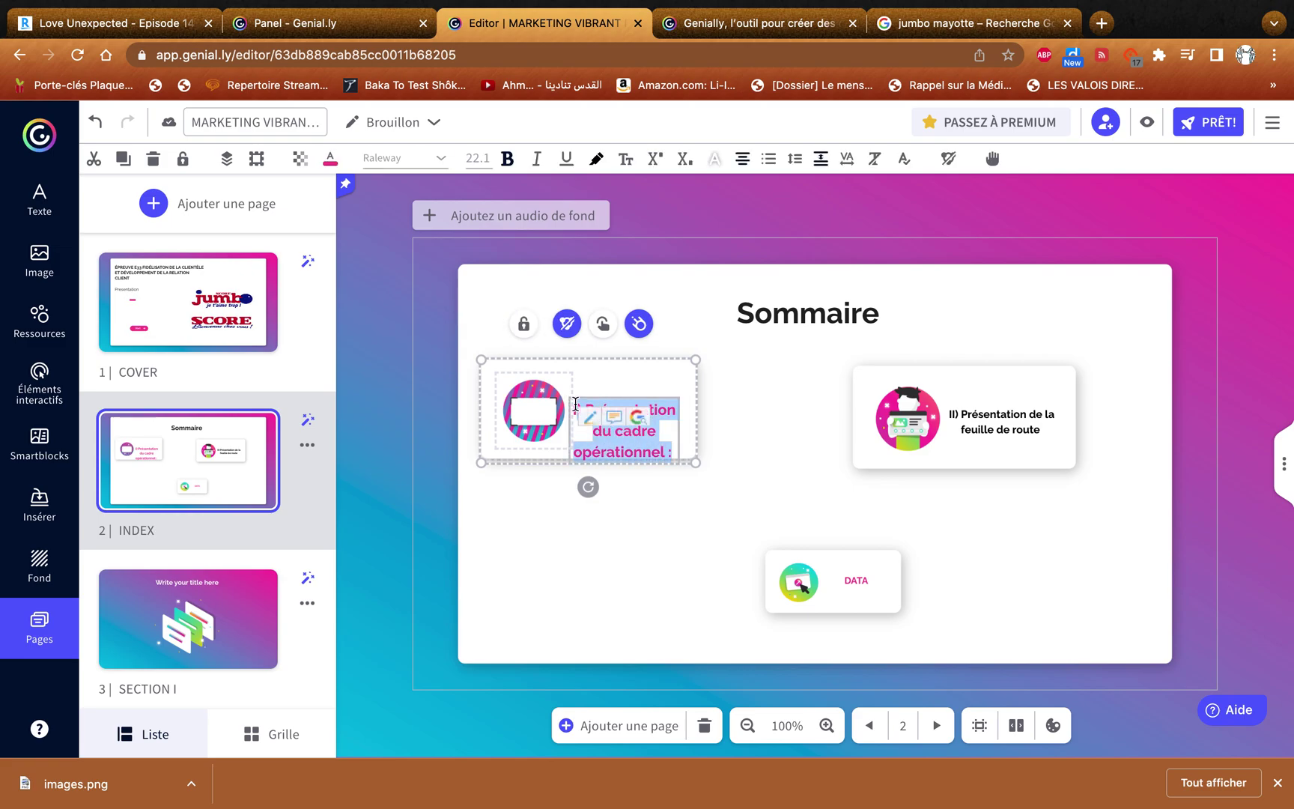
click(328, 158)
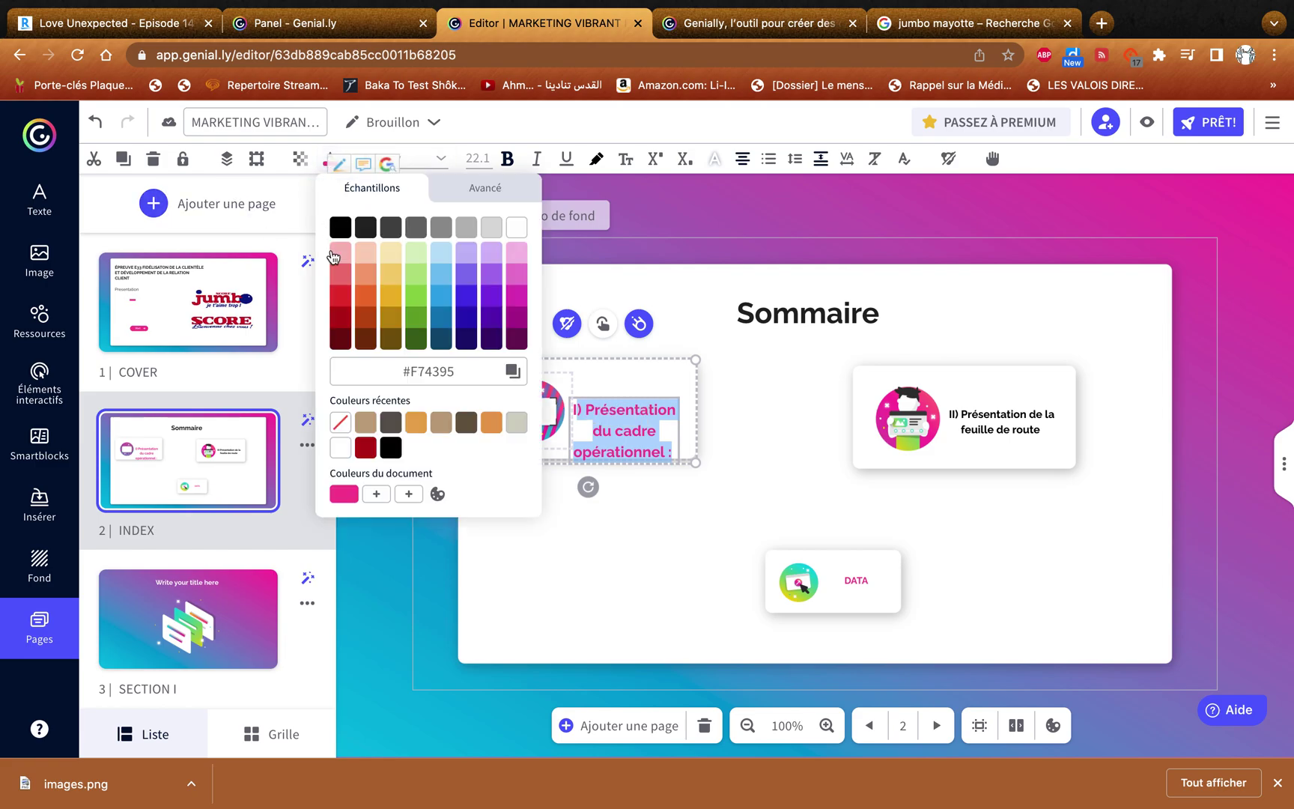
click(339, 226)
click(477, 158)
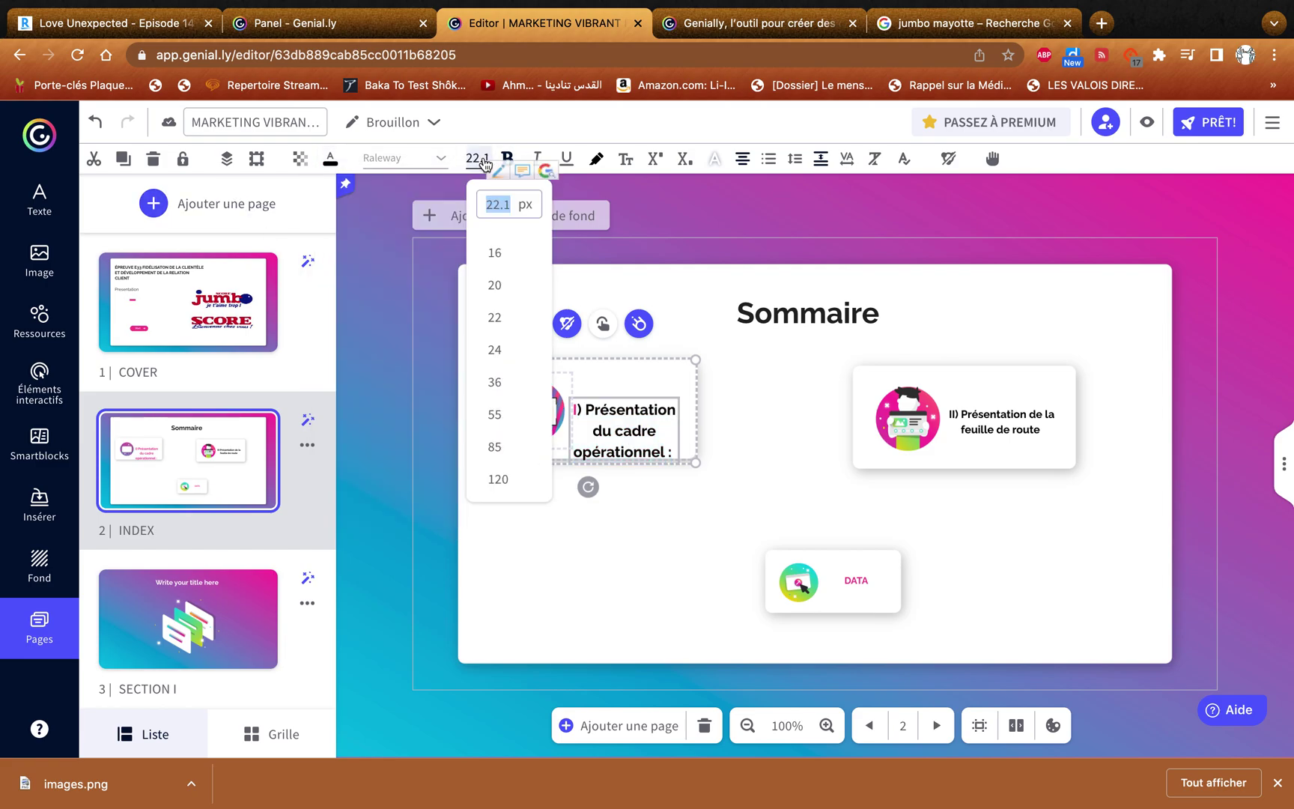
click(495, 253)
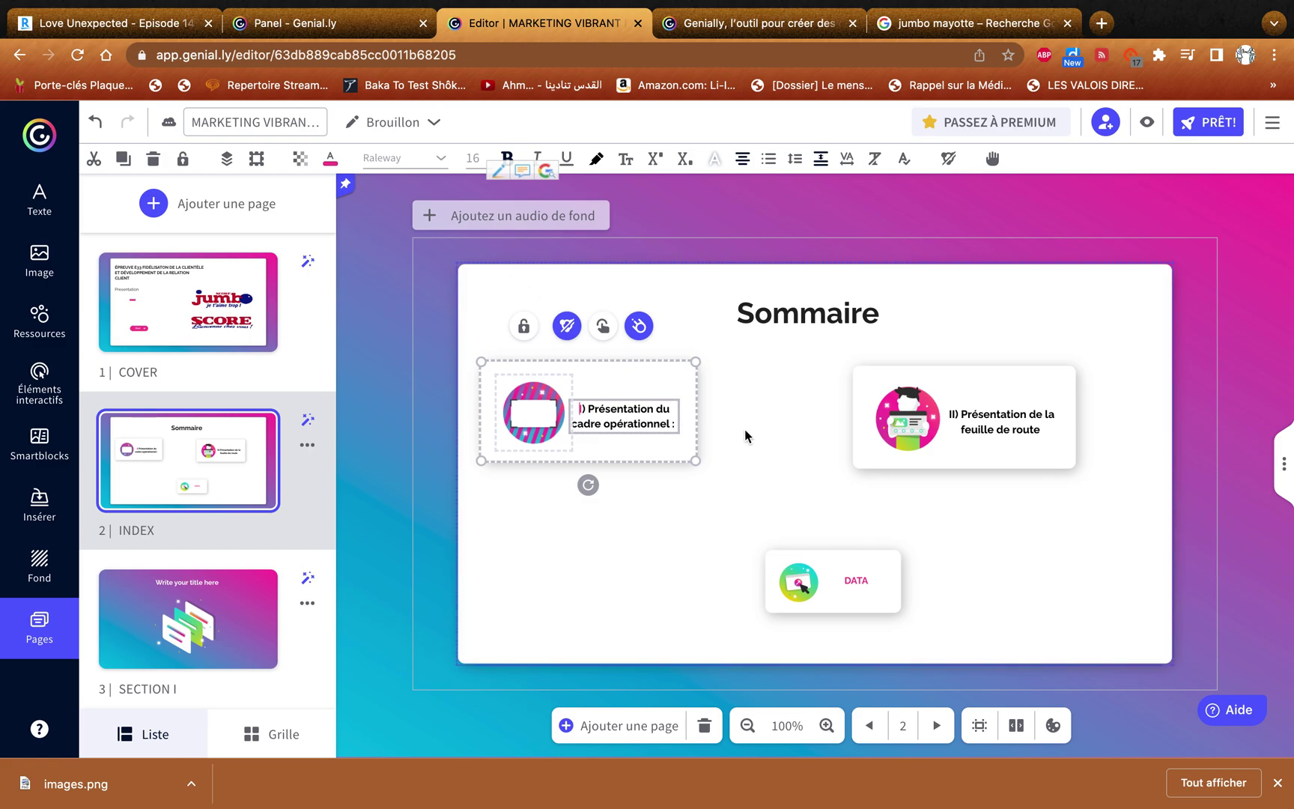
click(701, 436)
Add a go-to-page interaction on the section I card that links to page 4, SECTION II, and save it
click(644, 432)
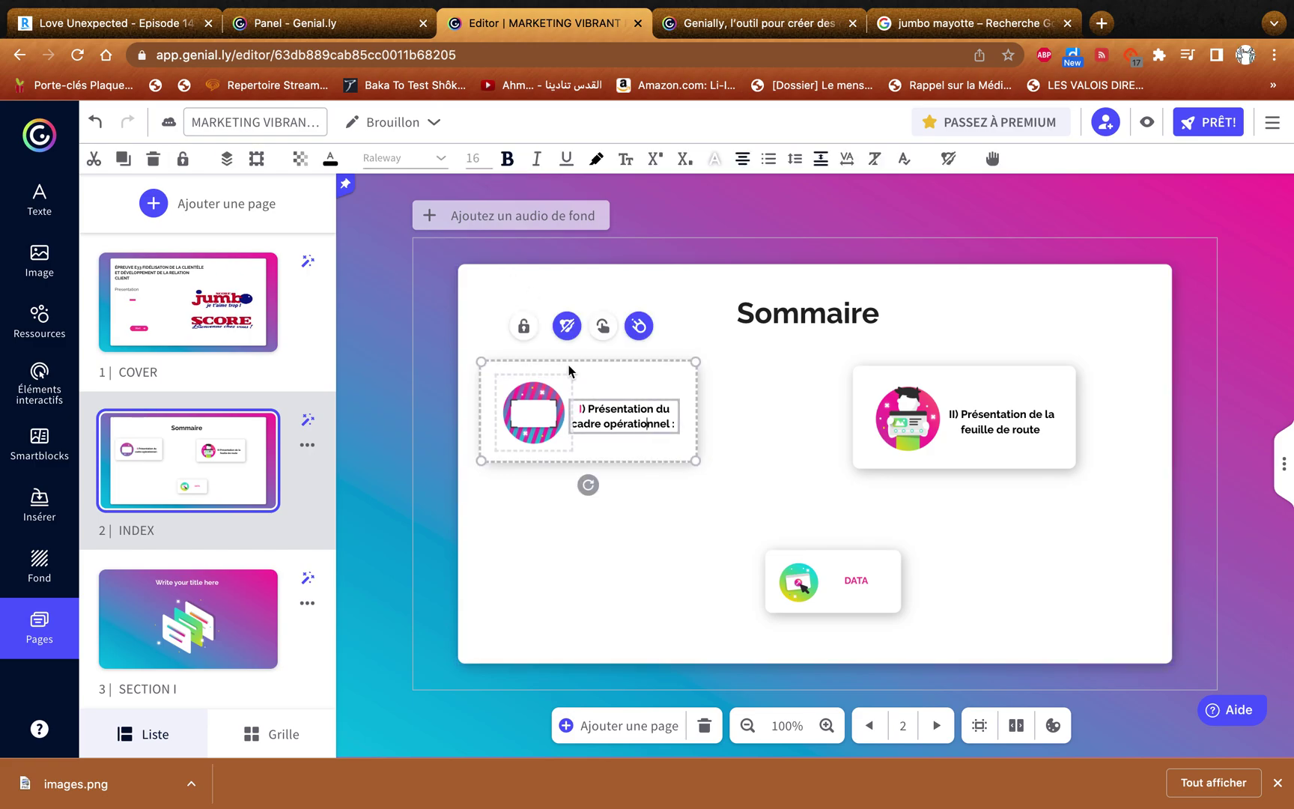
click(603, 328)
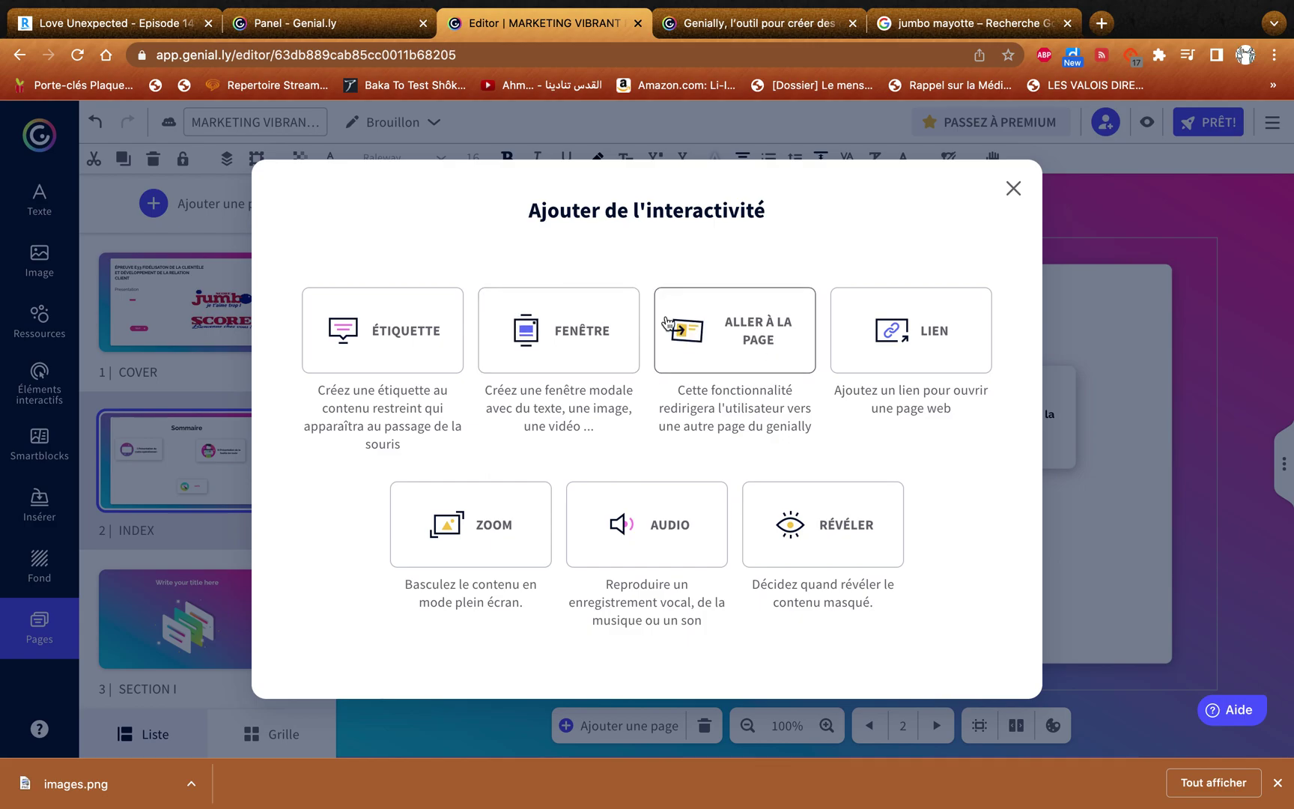
click(771, 323)
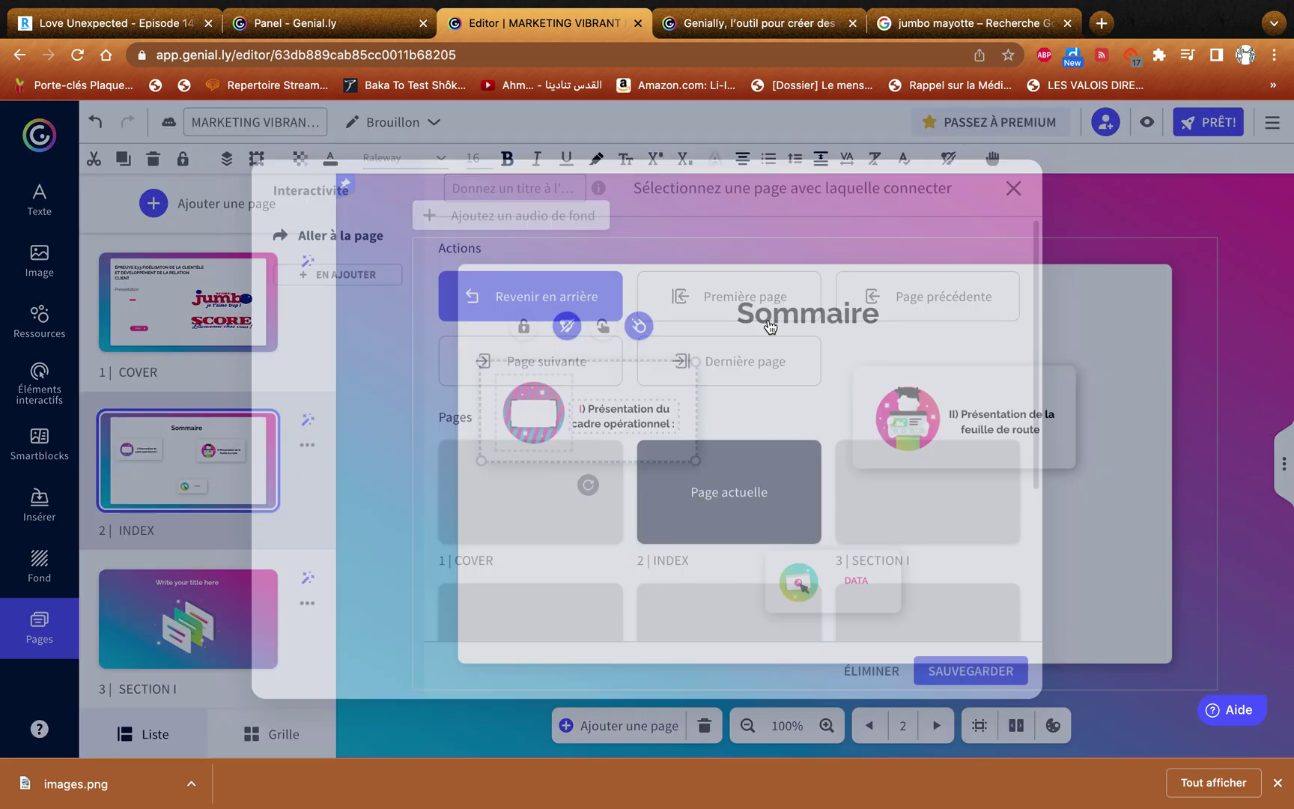
scroll(670, 520, down, 2)
scroll(670, 520, down, 2)
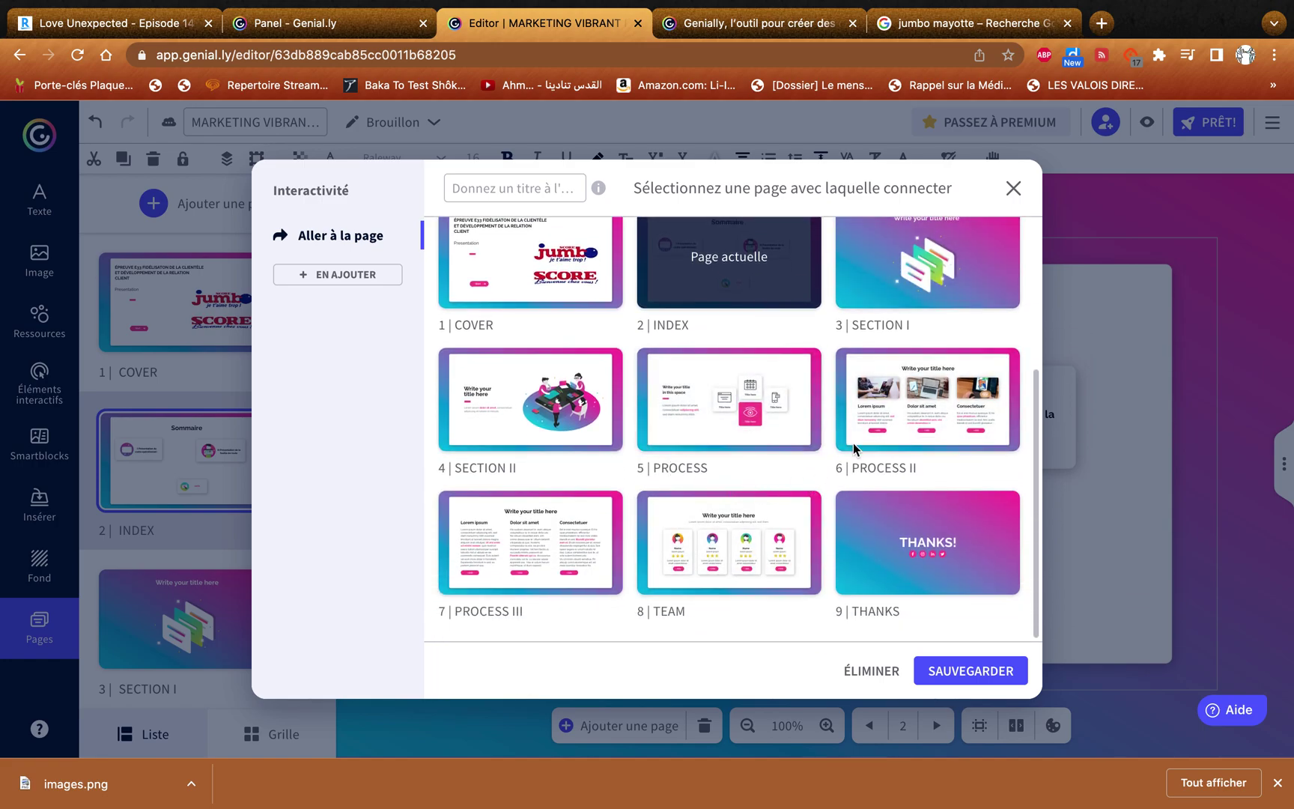
scroll(917, 376, up, 2)
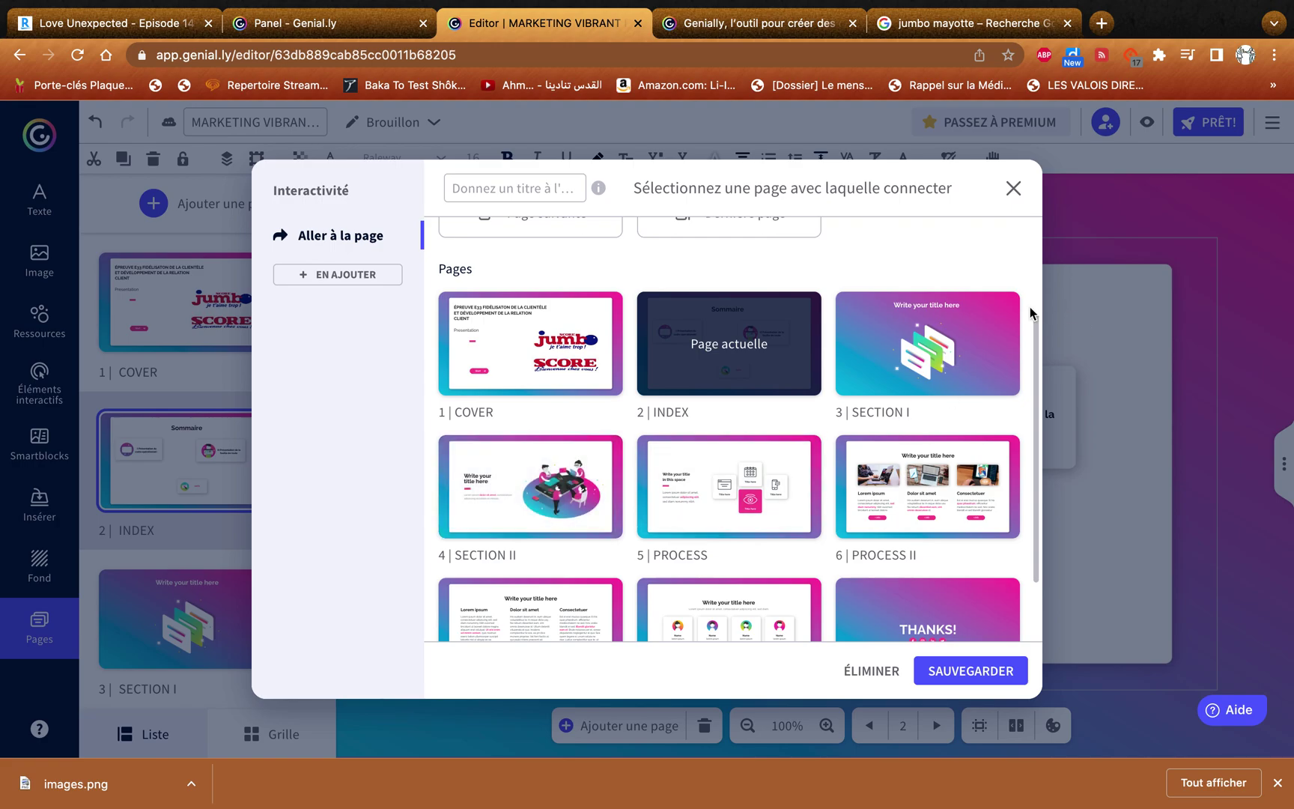
click(513, 514)
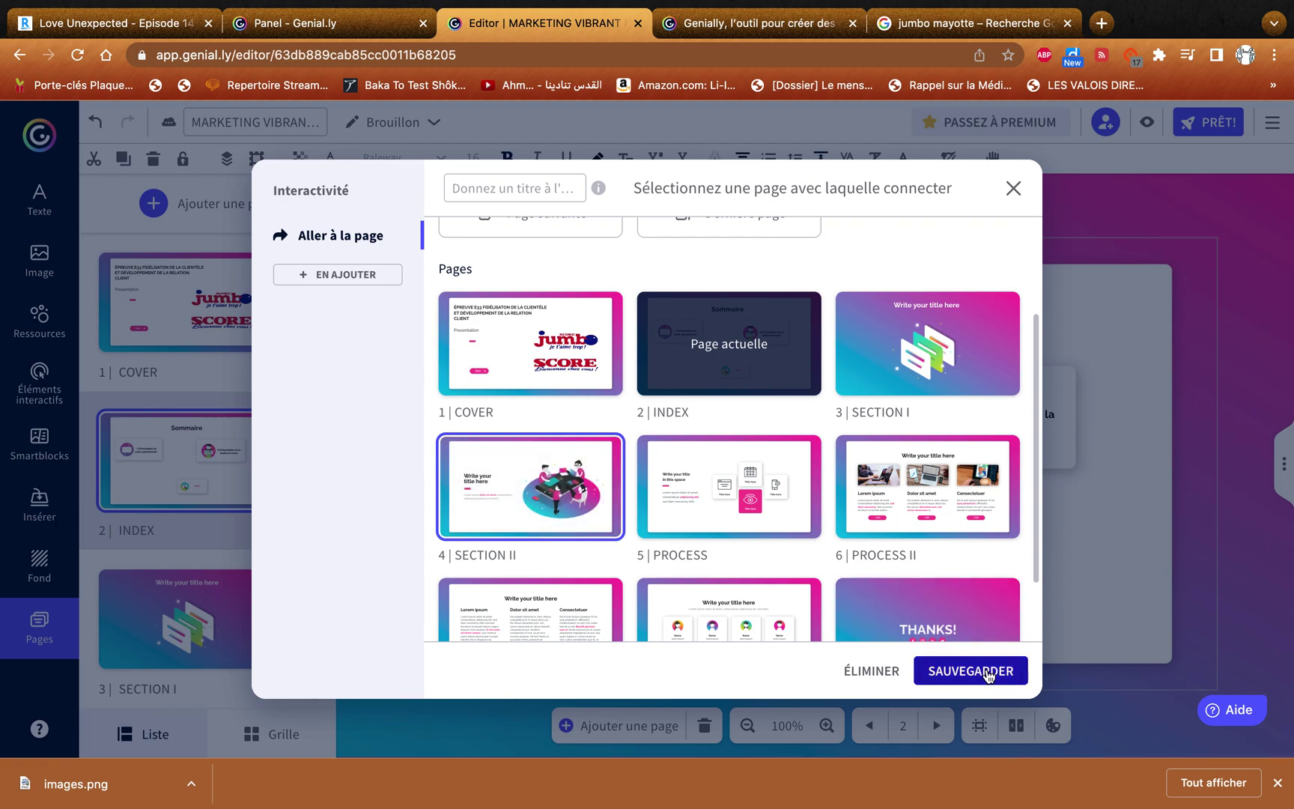
click(970, 670)
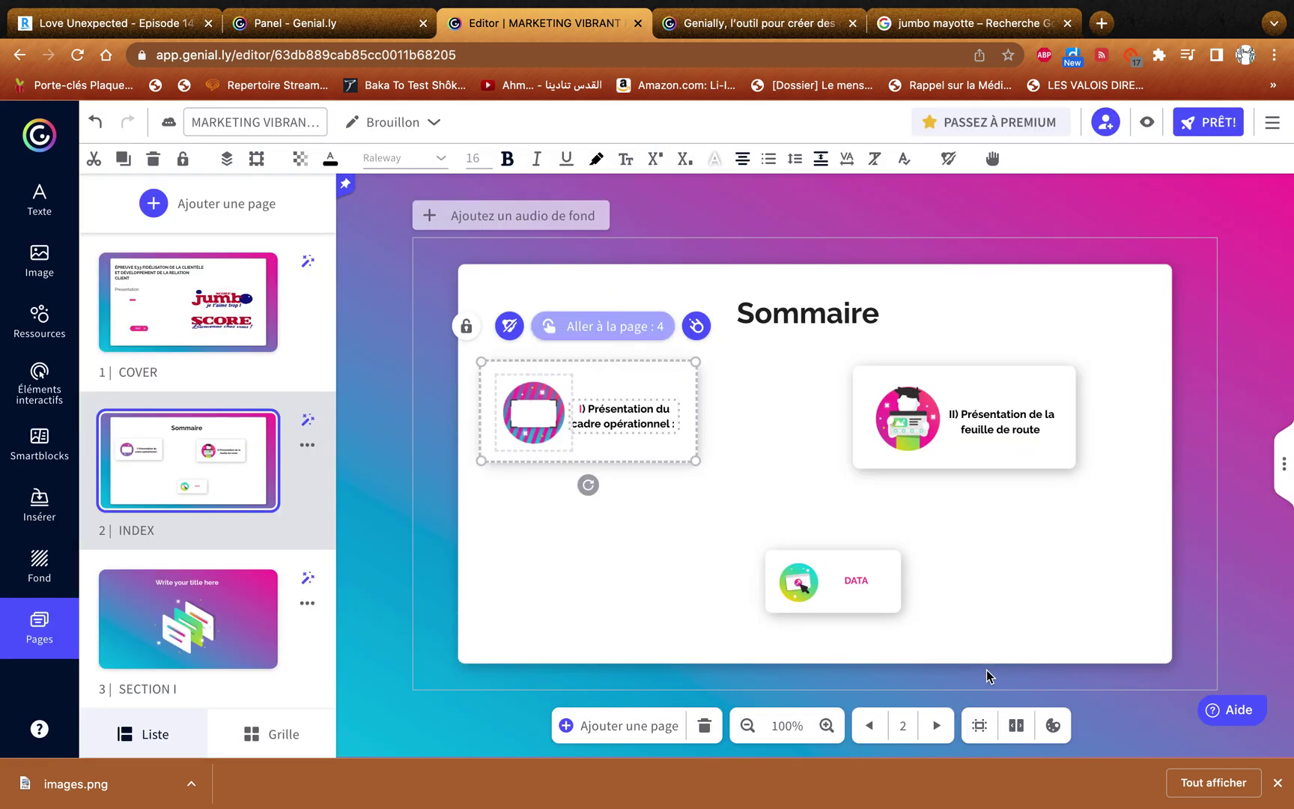
Add a go-to-page interaction on the section II card that links to page 5, PROCESS, and save it
click(982, 446)
click(918, 327)
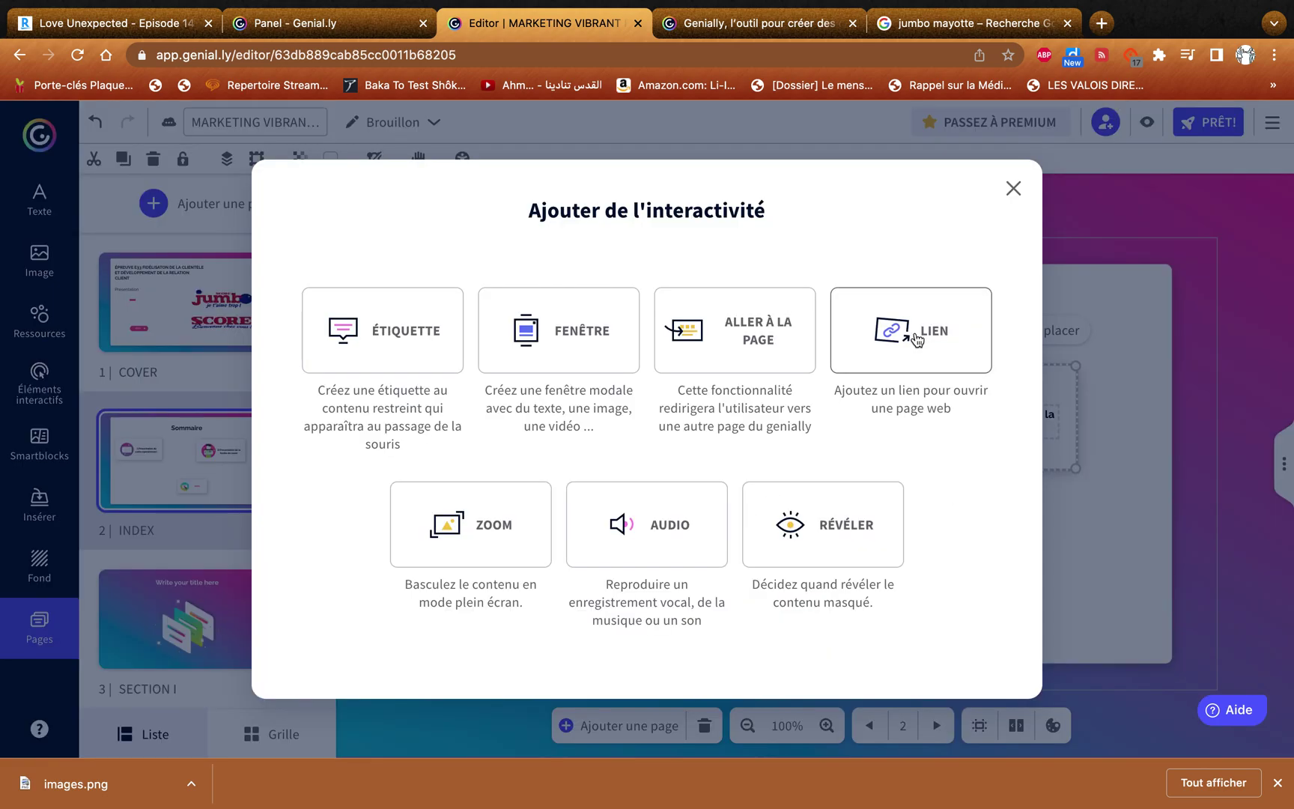
click(772, 341)
scroll(935, 545, down, 3)
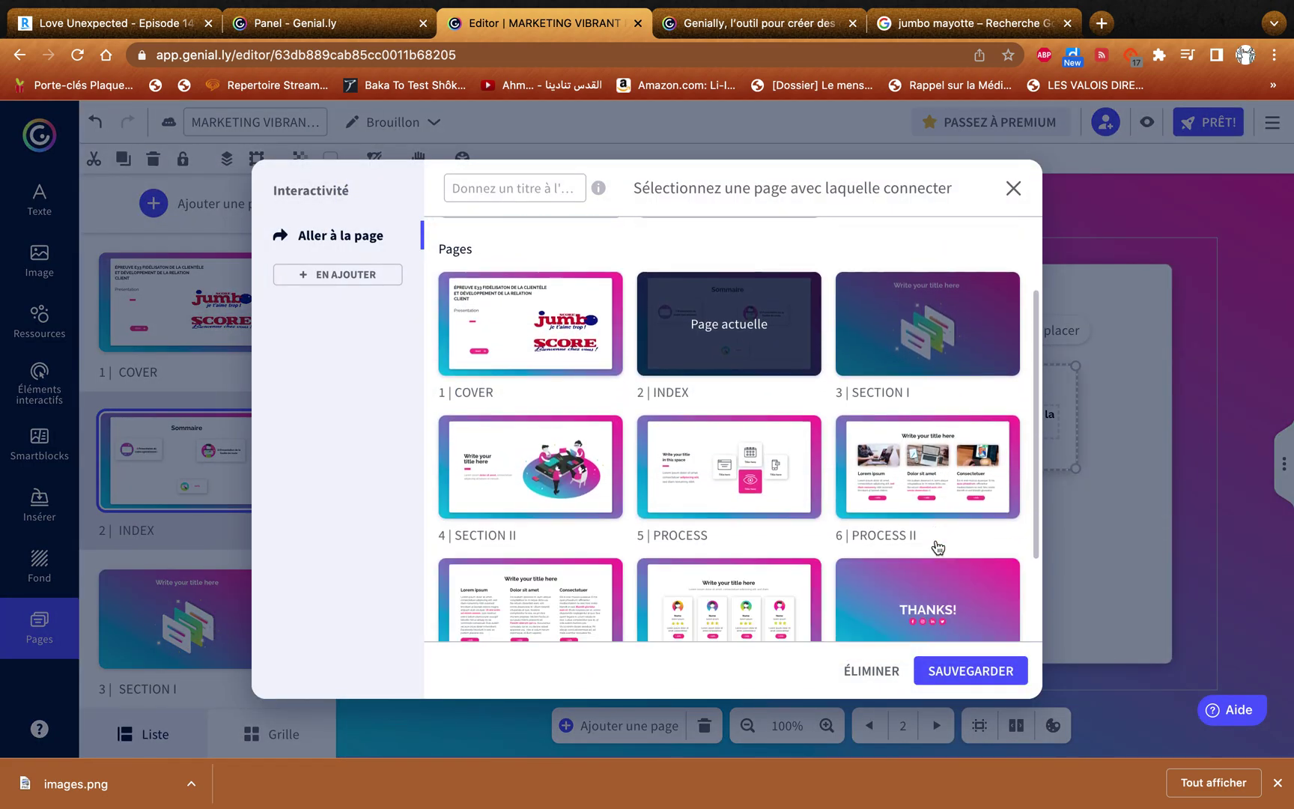
click(730, 404)
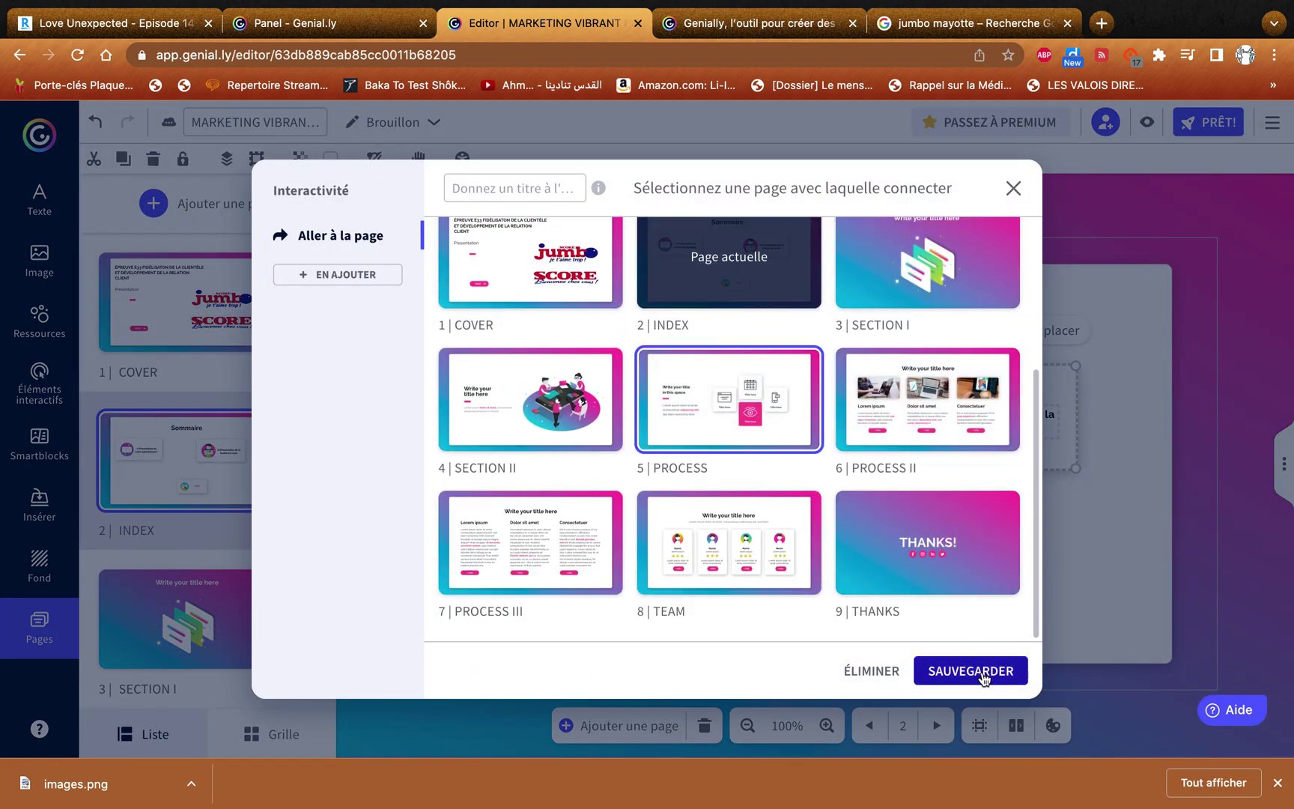
click(981, 671)
Add a go-to-page interaction on the DATA card that links to page 6, PROCESS II, and save it
double_click(831, 578)
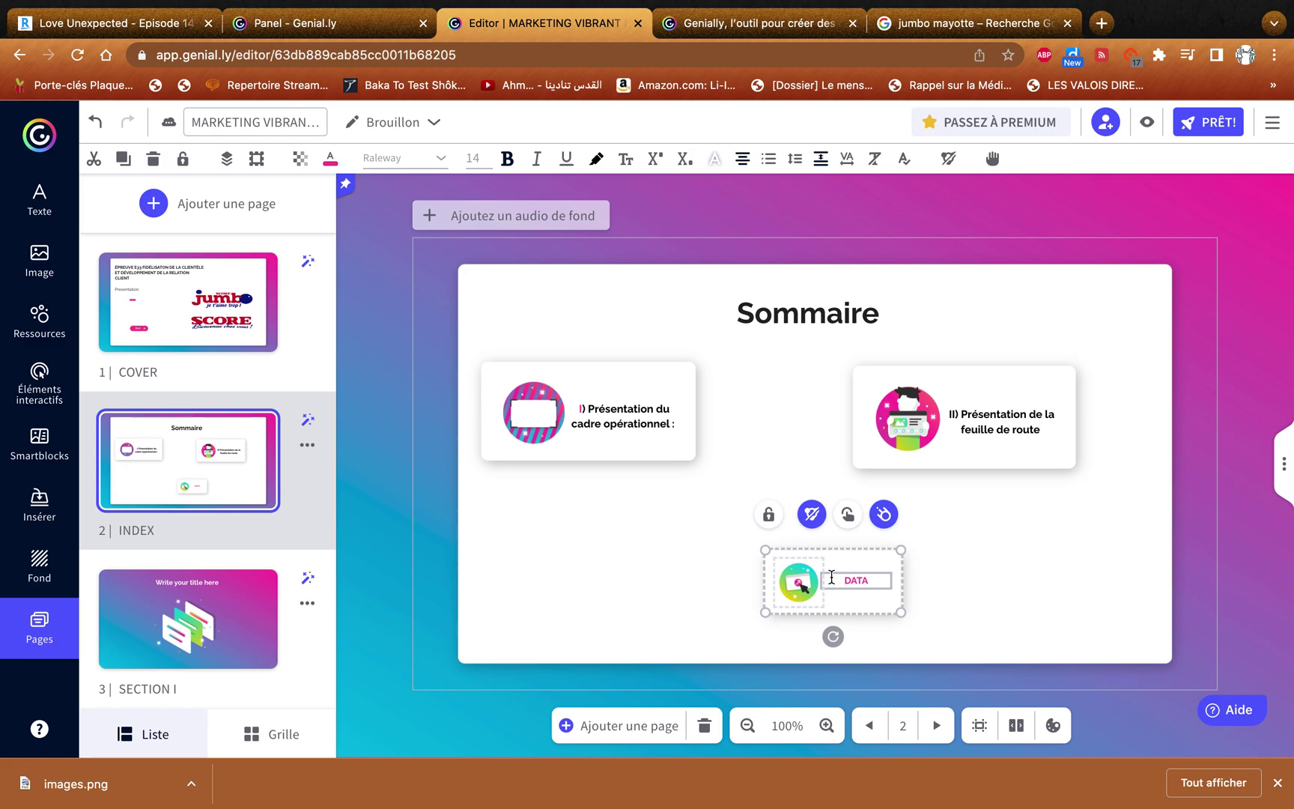
click(847, 514)
click(752, 348)
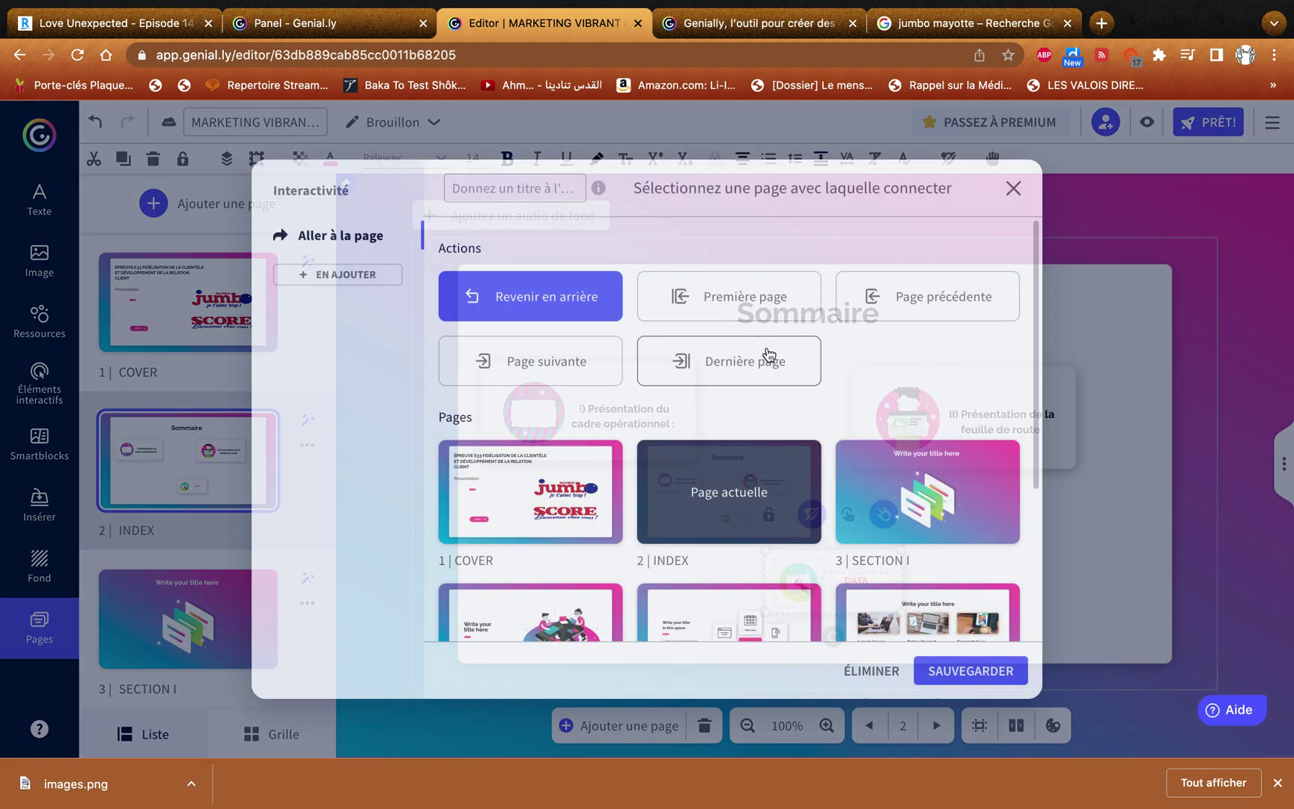
scroll(870, 530, down, 3)
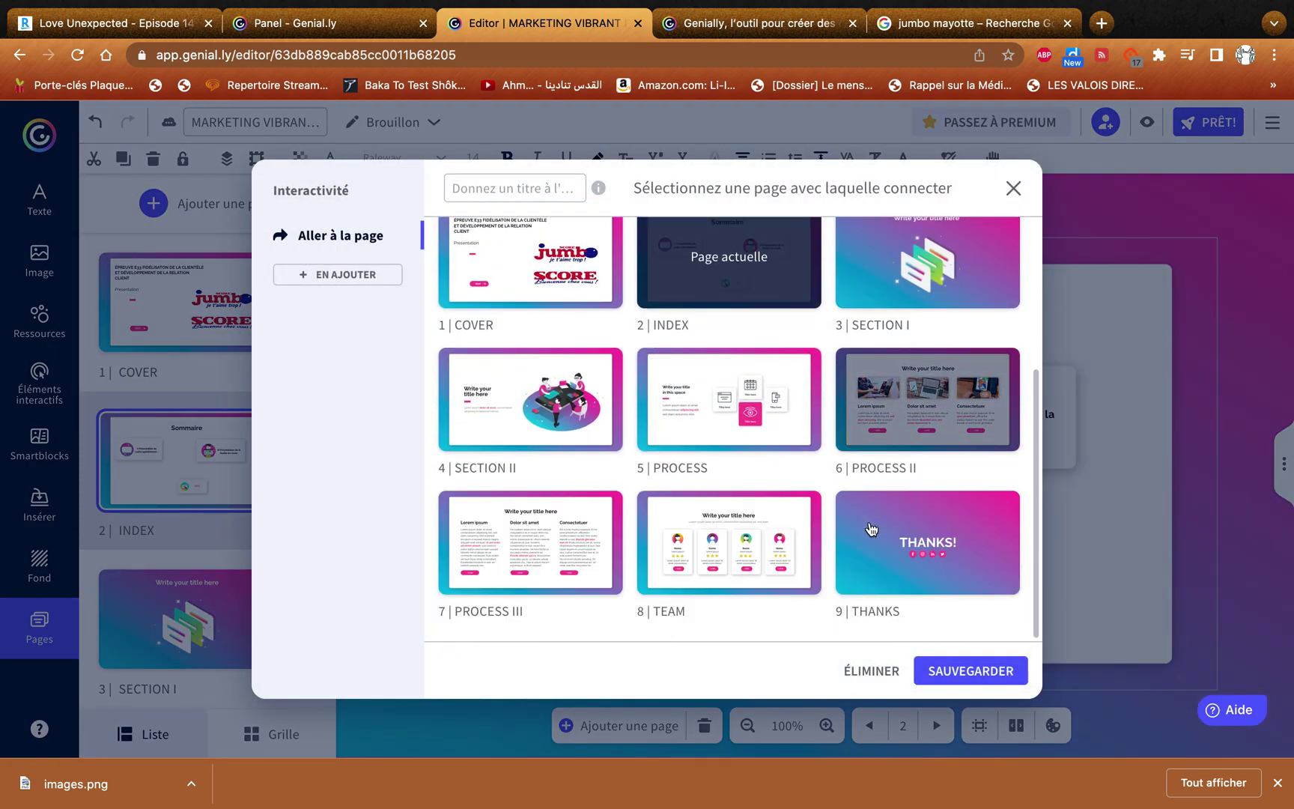
click(936, 419)
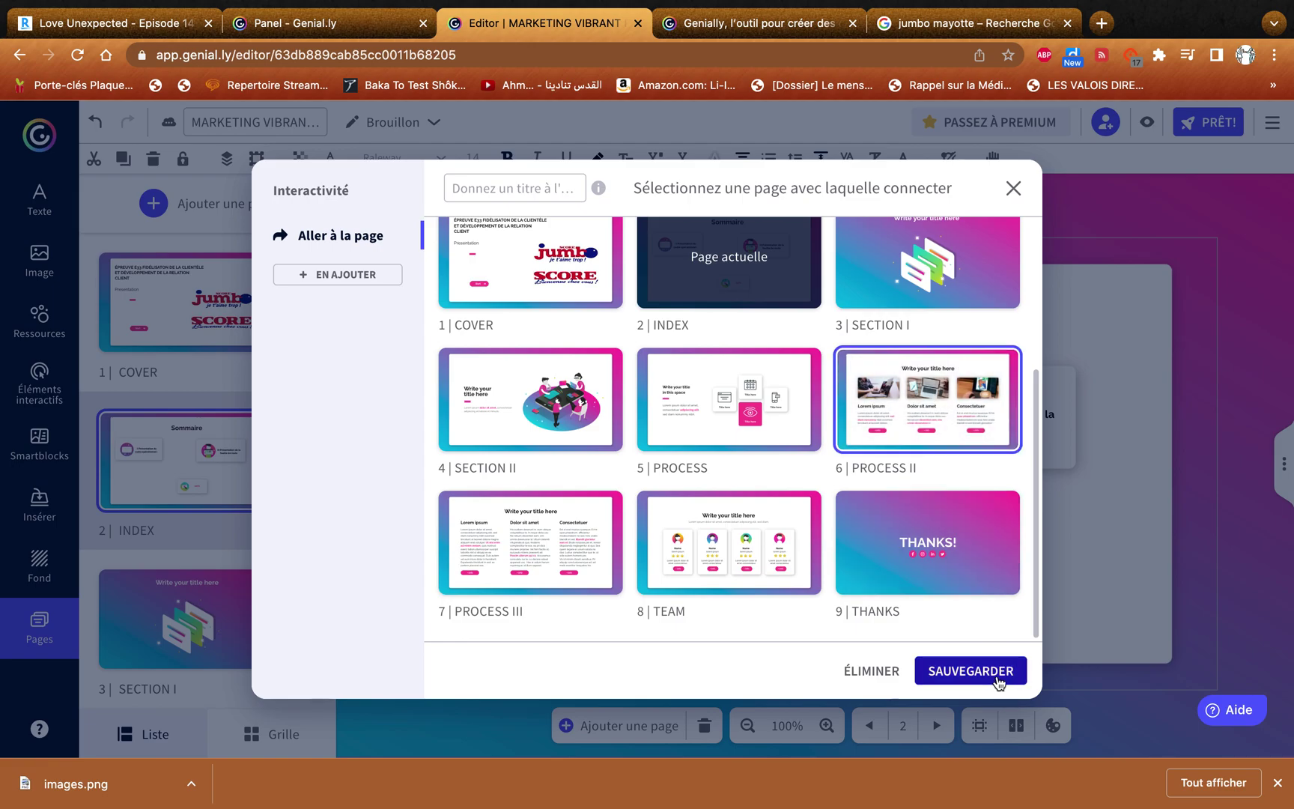
click(971, 670)
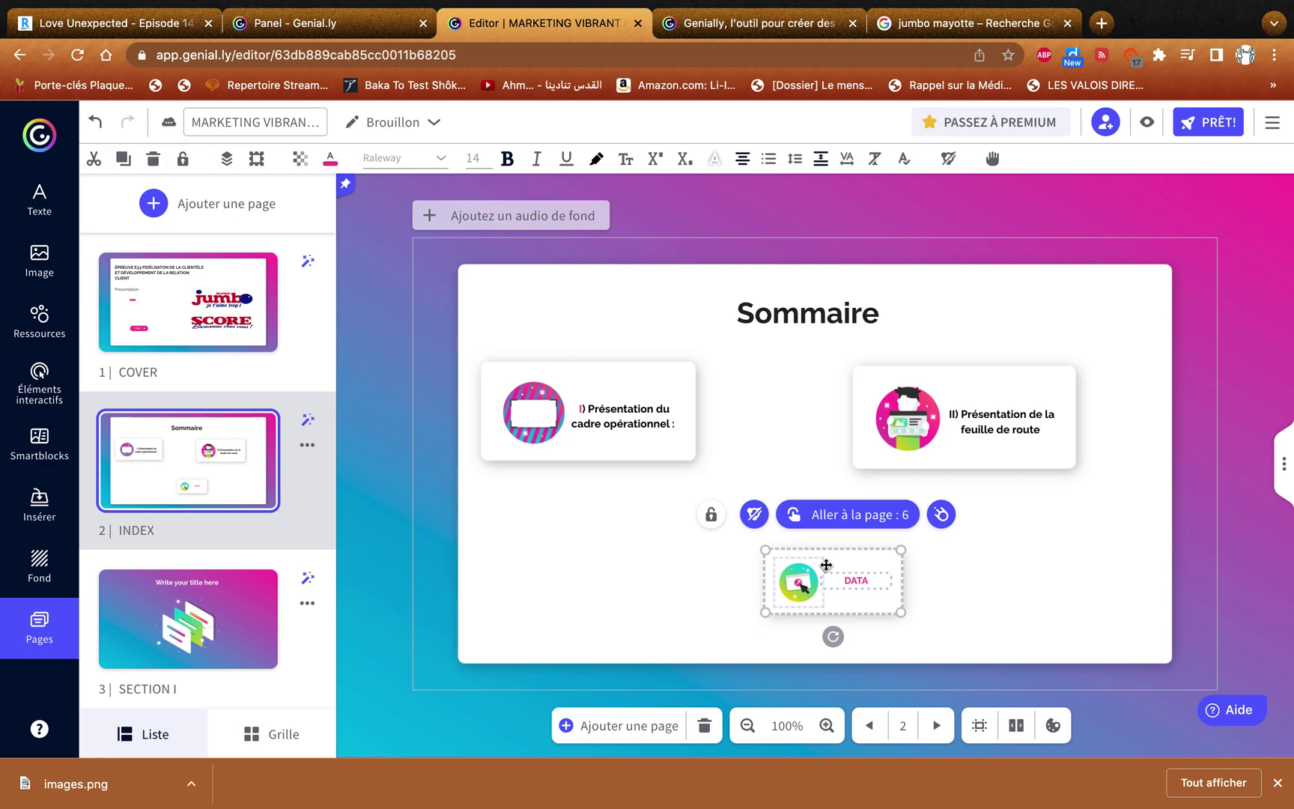
Open page 3, SECTION I, in the editor
scroll(187, 449, down, 7)
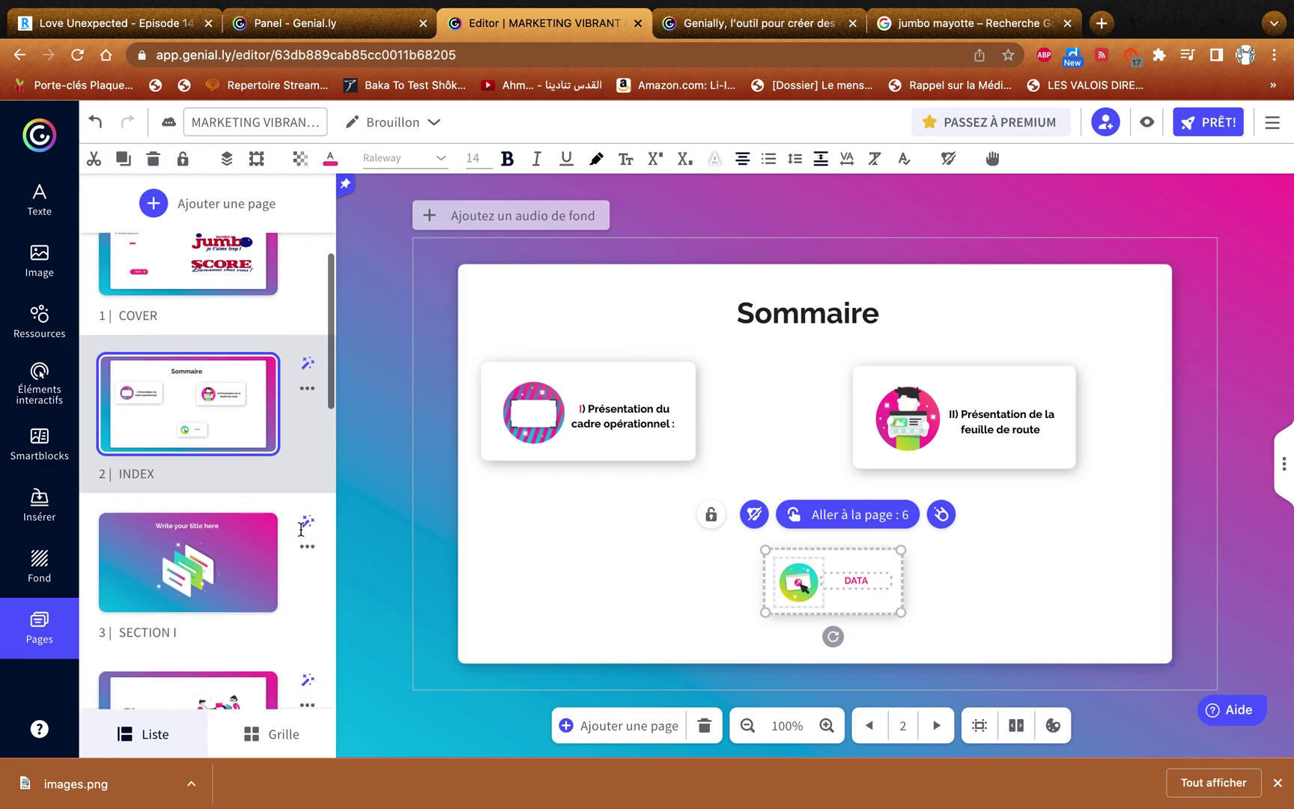
scroll(180, 393, up, 4)
click(180, 393)
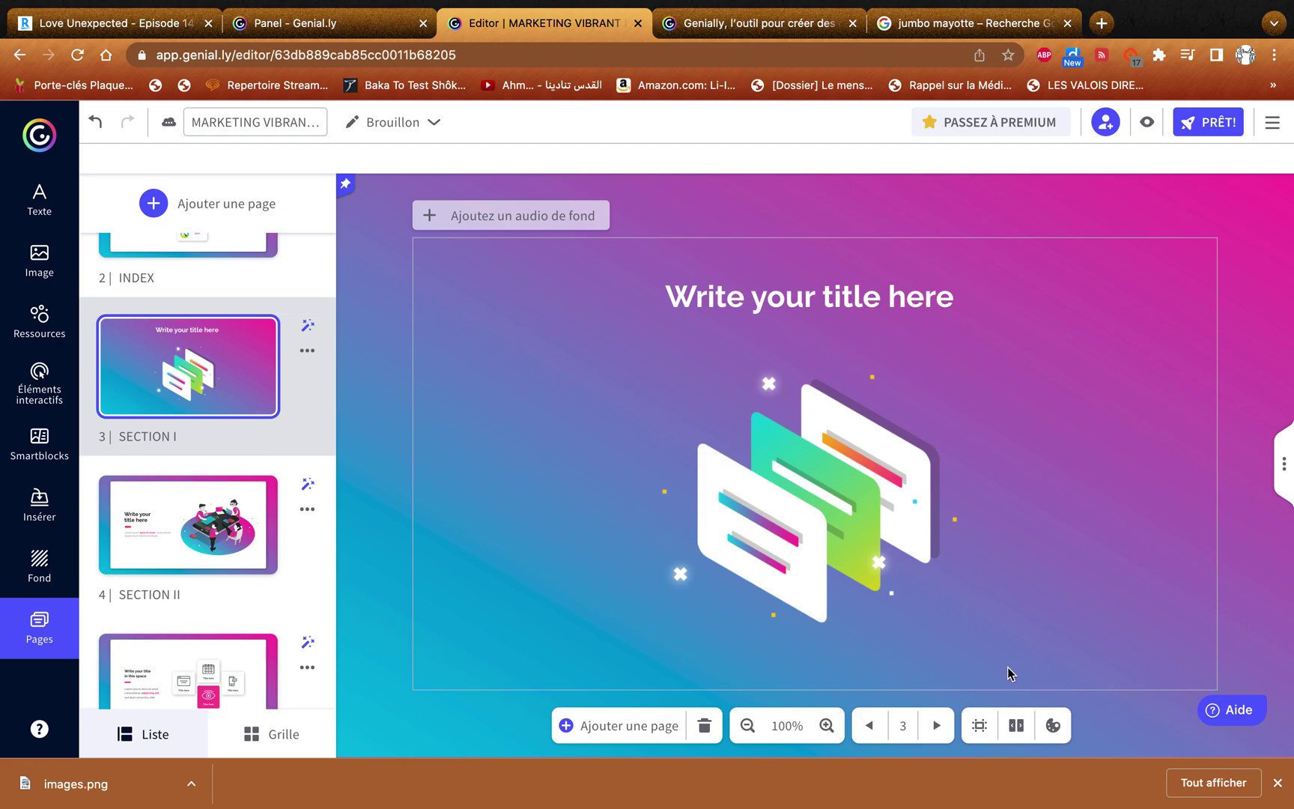
Start a web-page link interaction on the layered-cards illustration of page 3
click(895, 488)
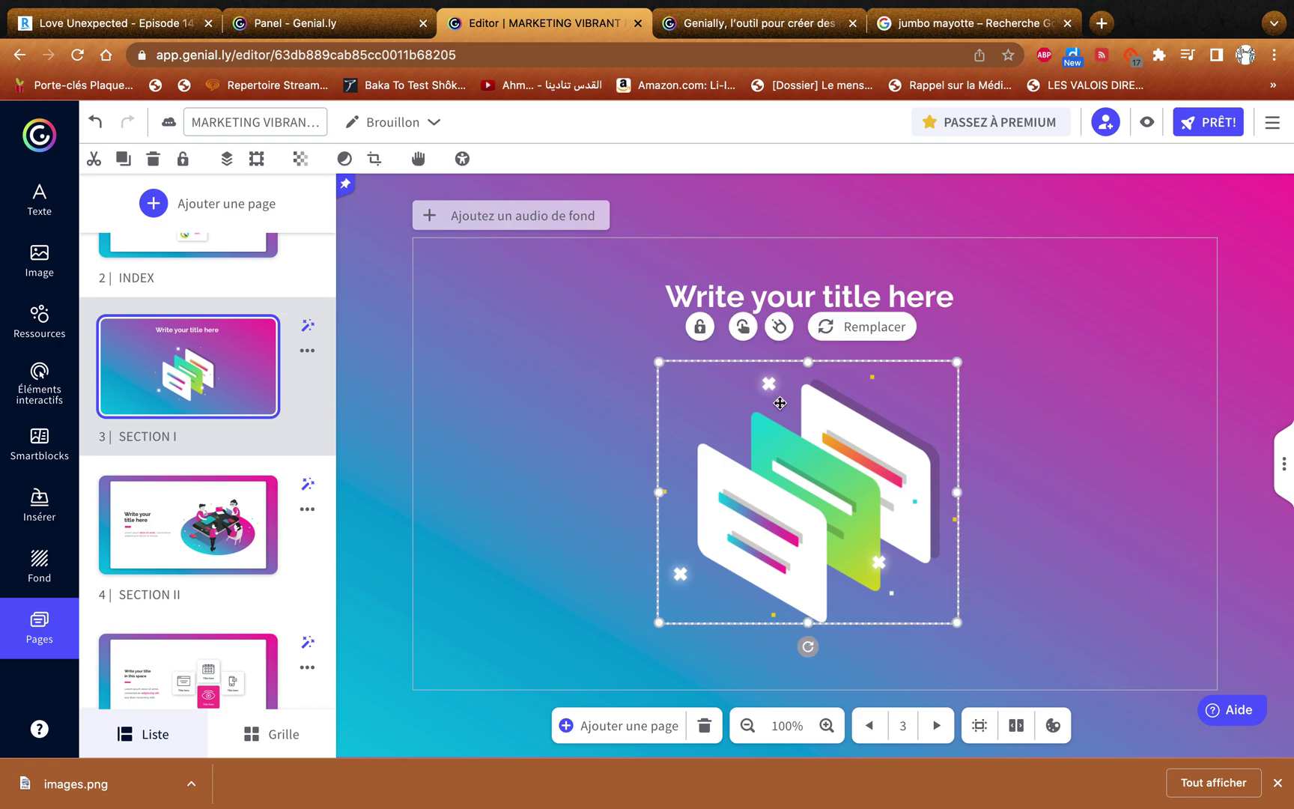
click(743, 327)
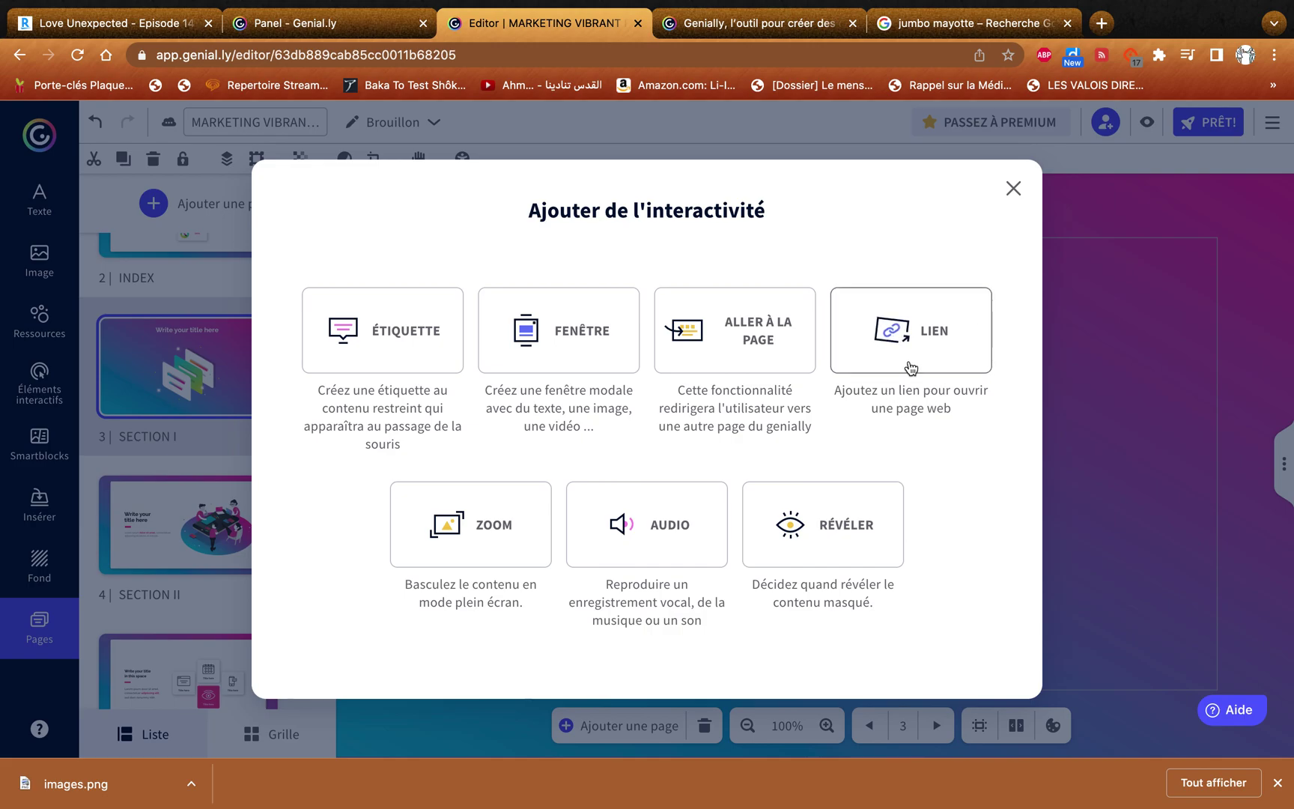
drag(898, 410, 942, 411)
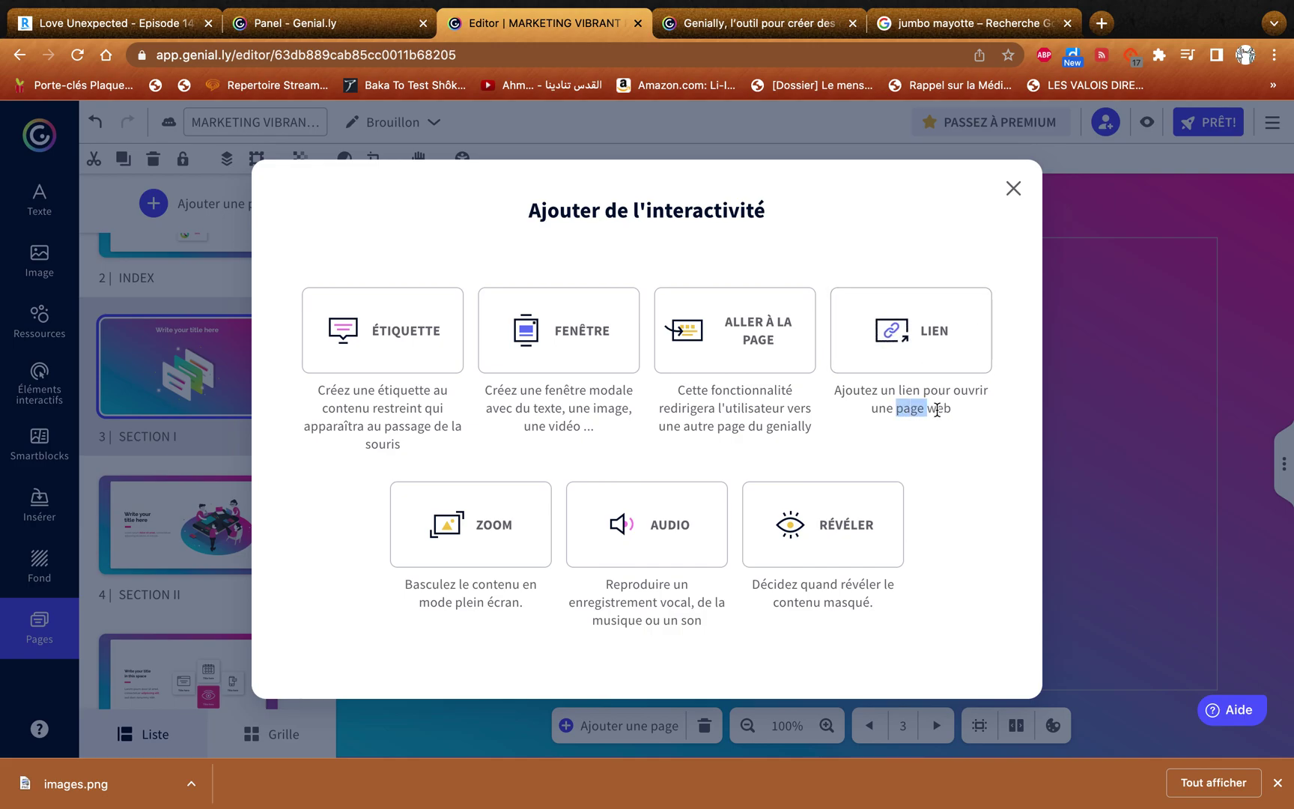
key(Escape)
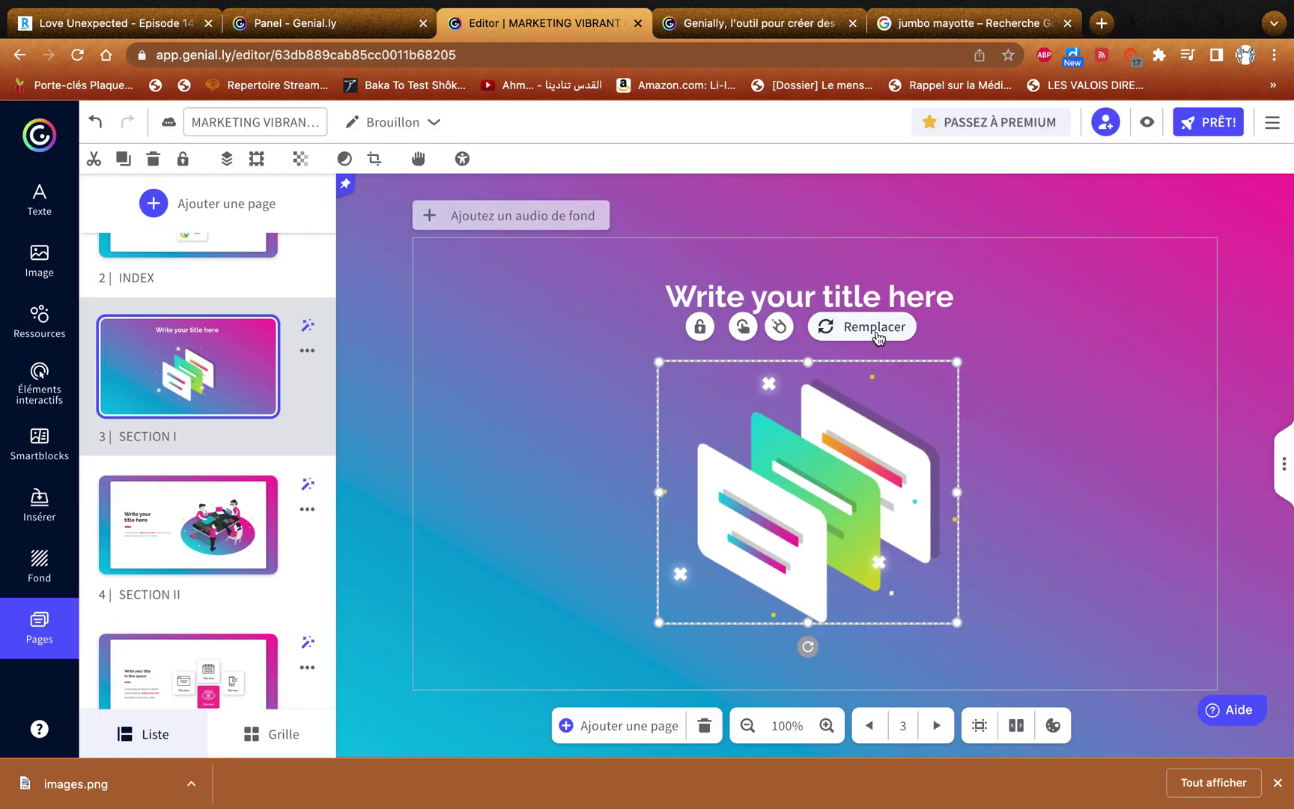
click(779, 327)
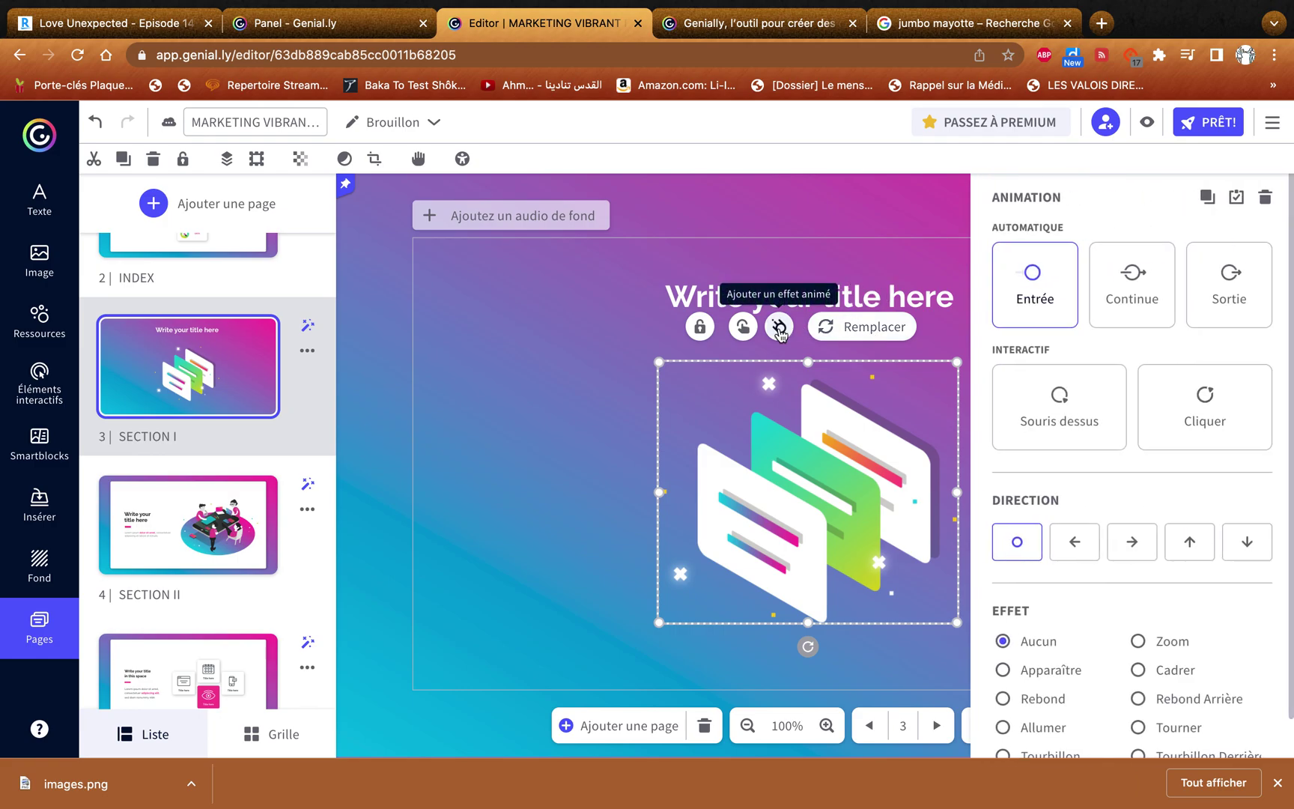
click(743, 326)
click(923, 341)
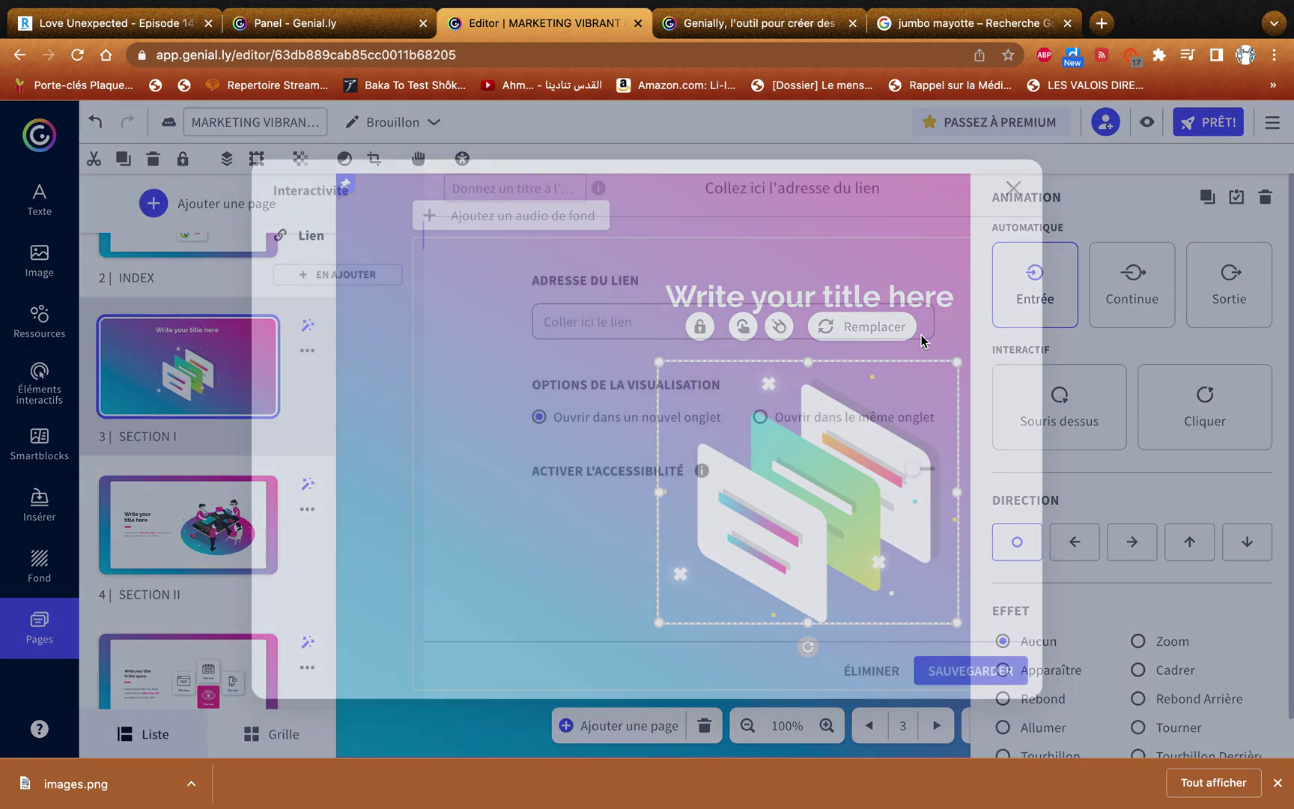
Switch to the Google search for "jumbo mayotte", show all results and open the Jumbo Mamoudzou Facebook page
click(928, 21)
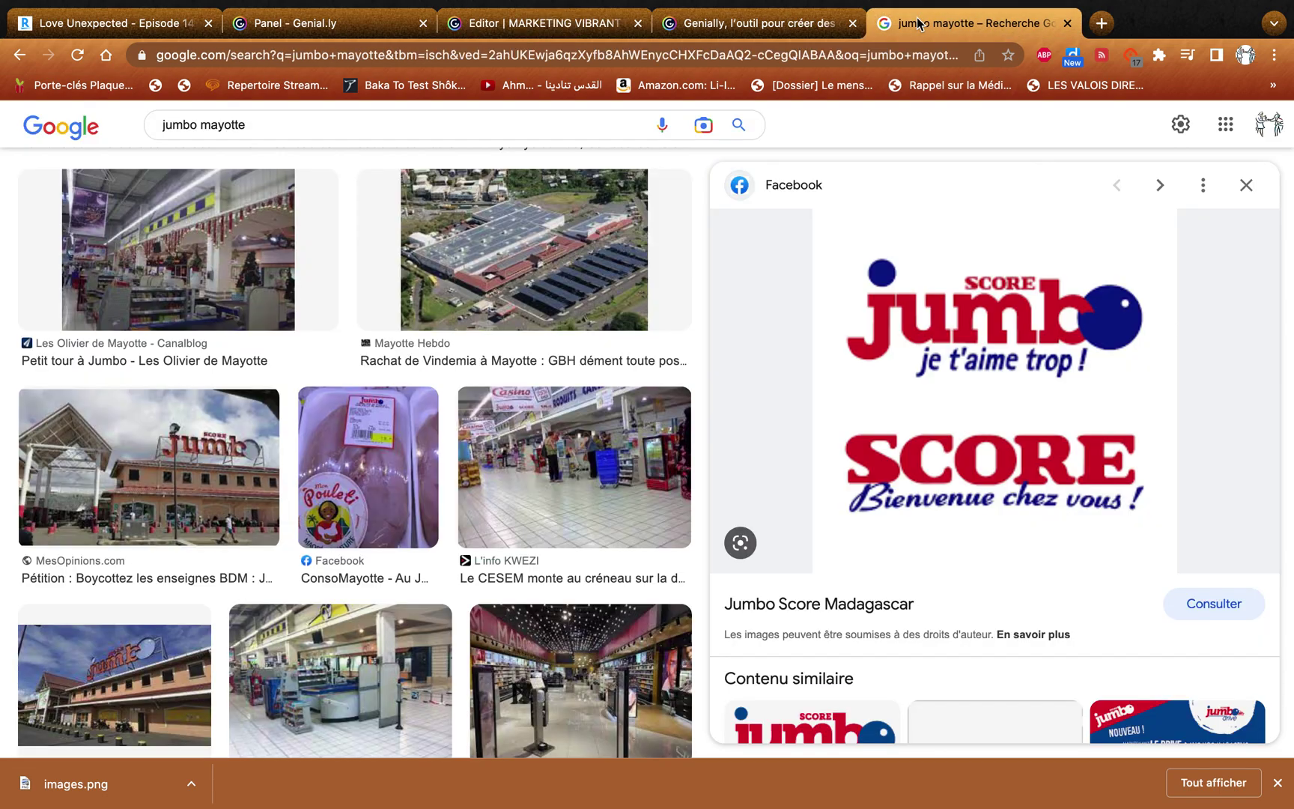
scroll(462, 284, up, 5)
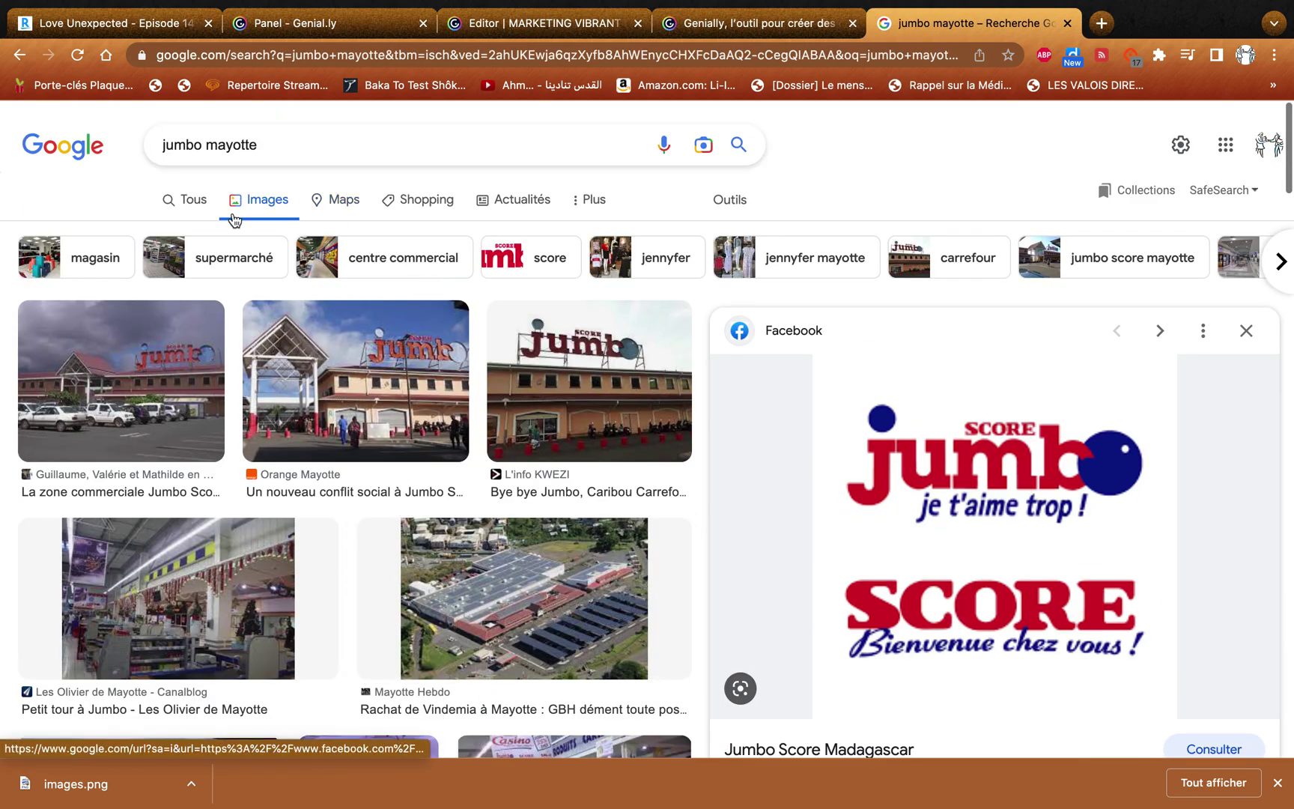
click(188, 198)
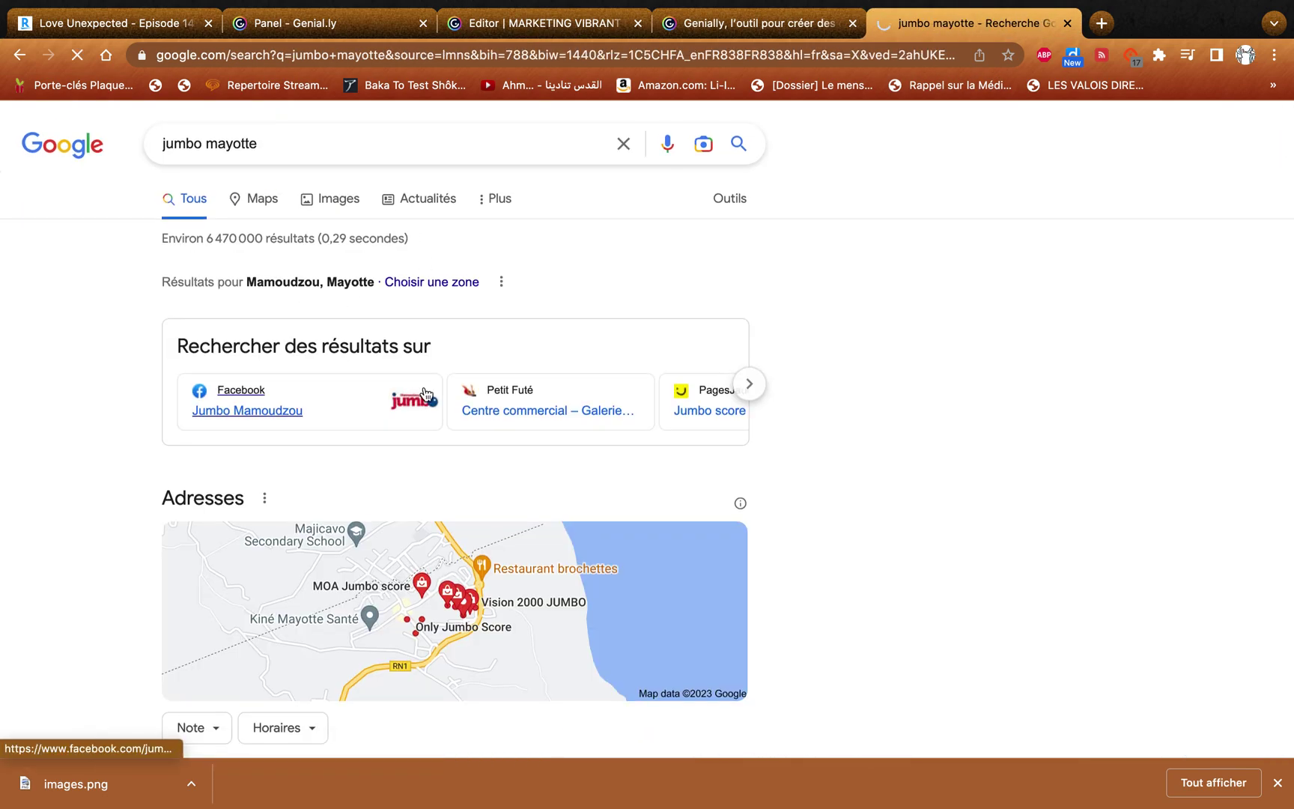
scroll(424, 386, down, 6)
scroll(268, 398, down, 7)
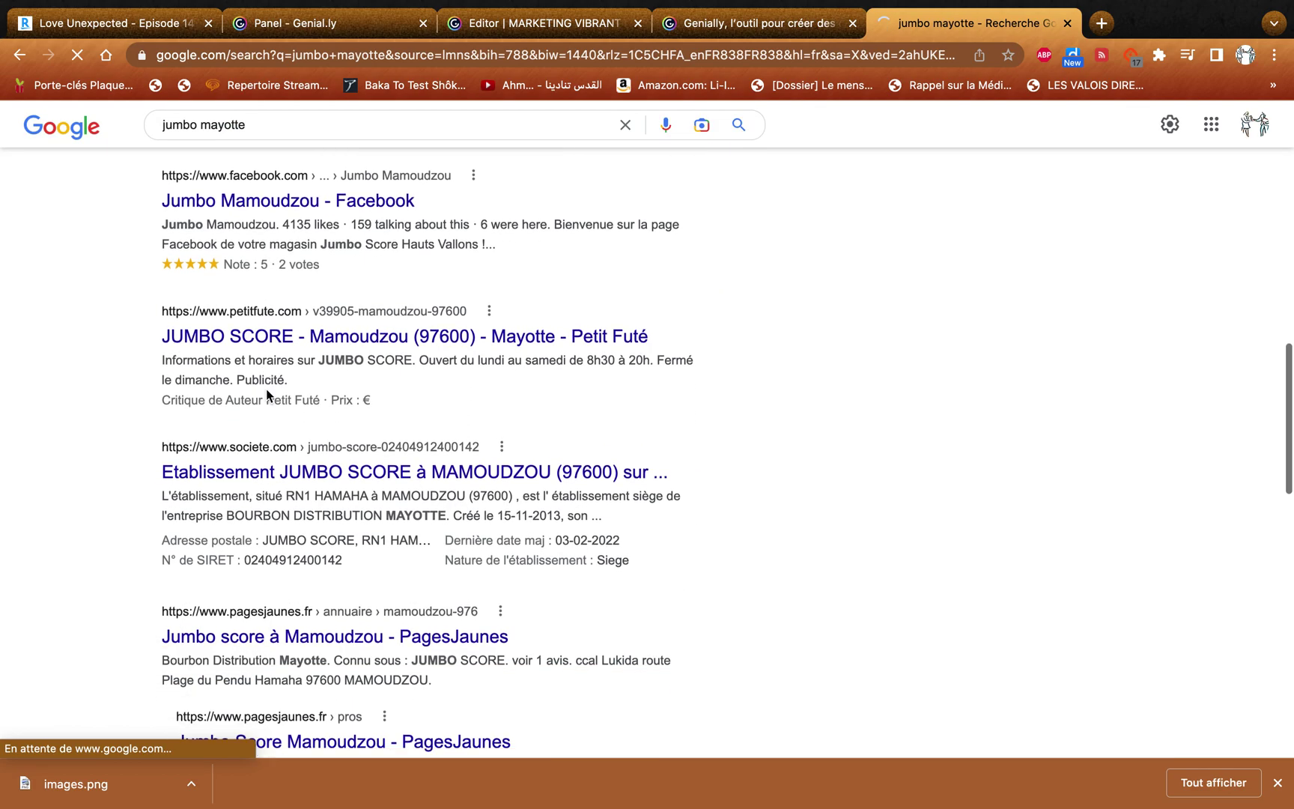
scroll(271, 395, up, 2)
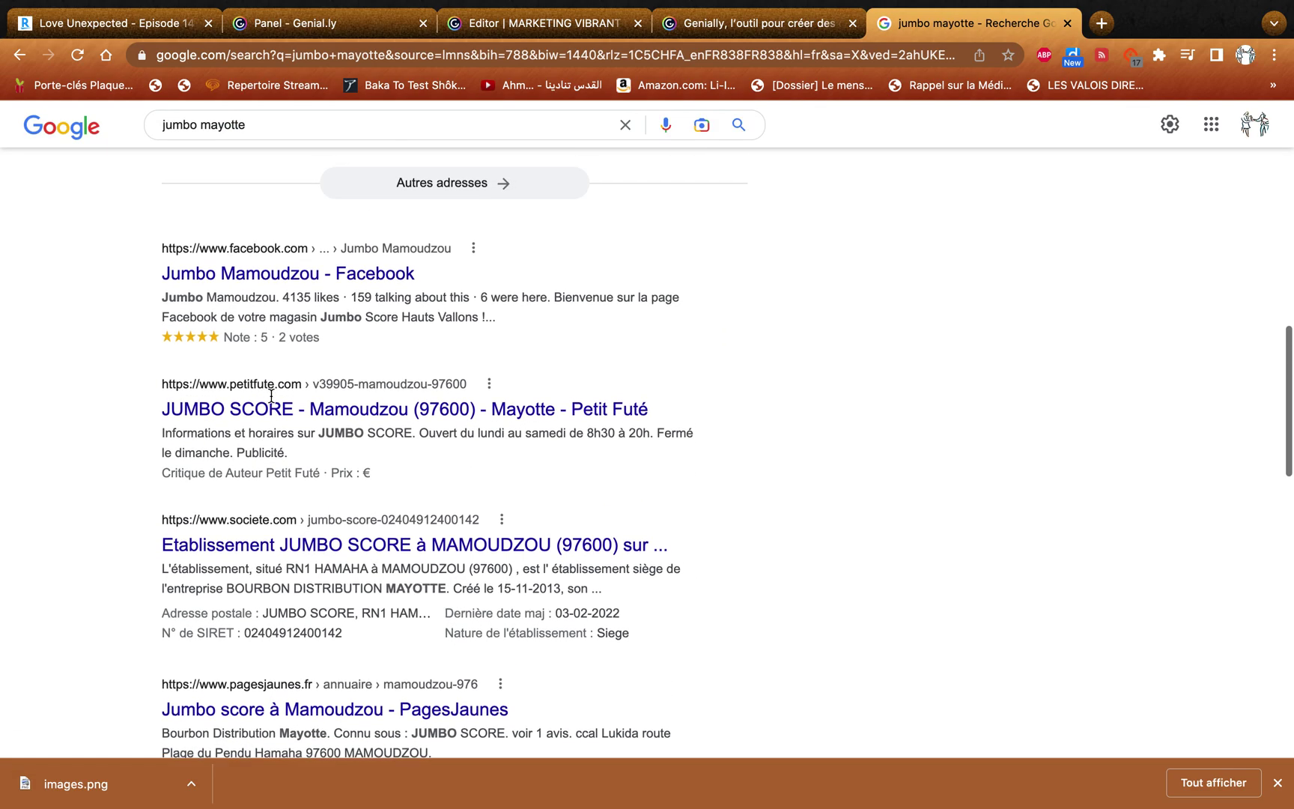
click(253, 285)
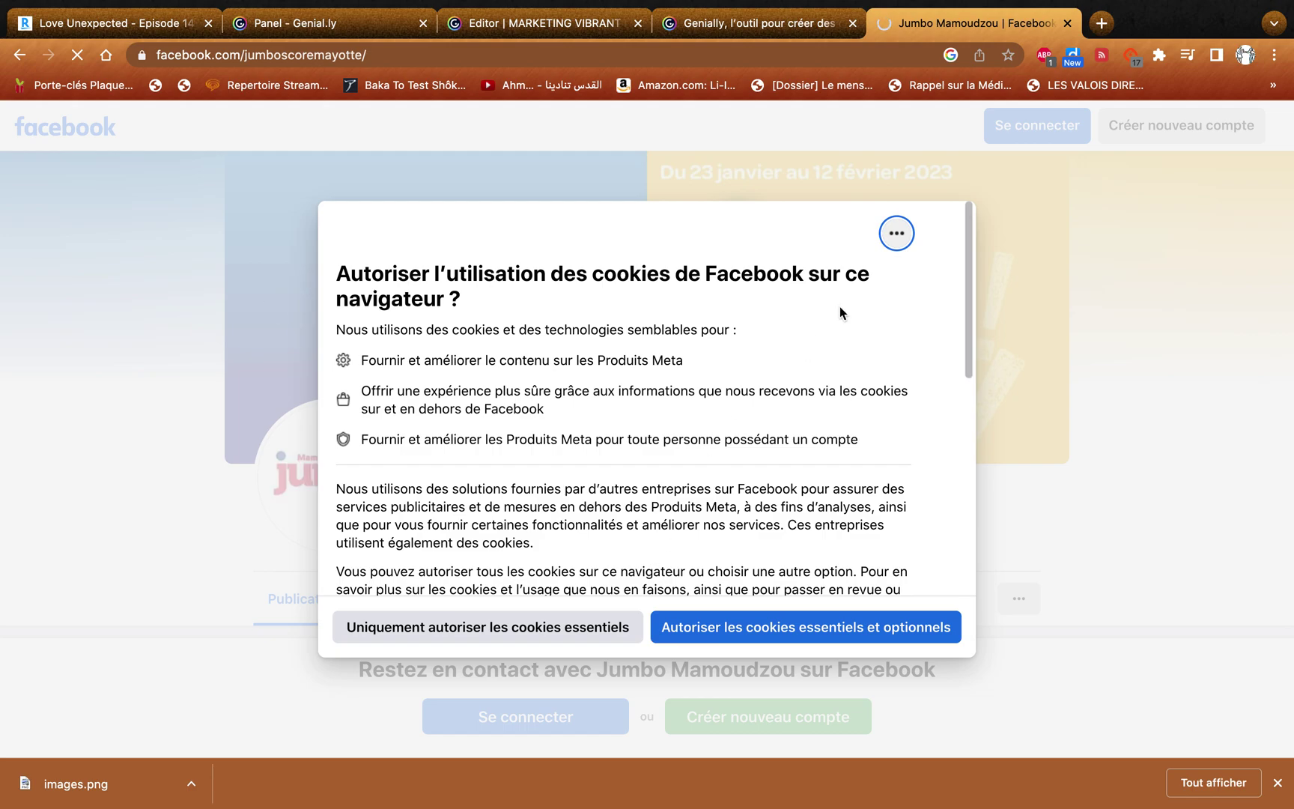
Allow Facebook's essential and optional cookies and copy the web address of the Jumbo Mamoudzou page
scroll(492, 558, down, 10)
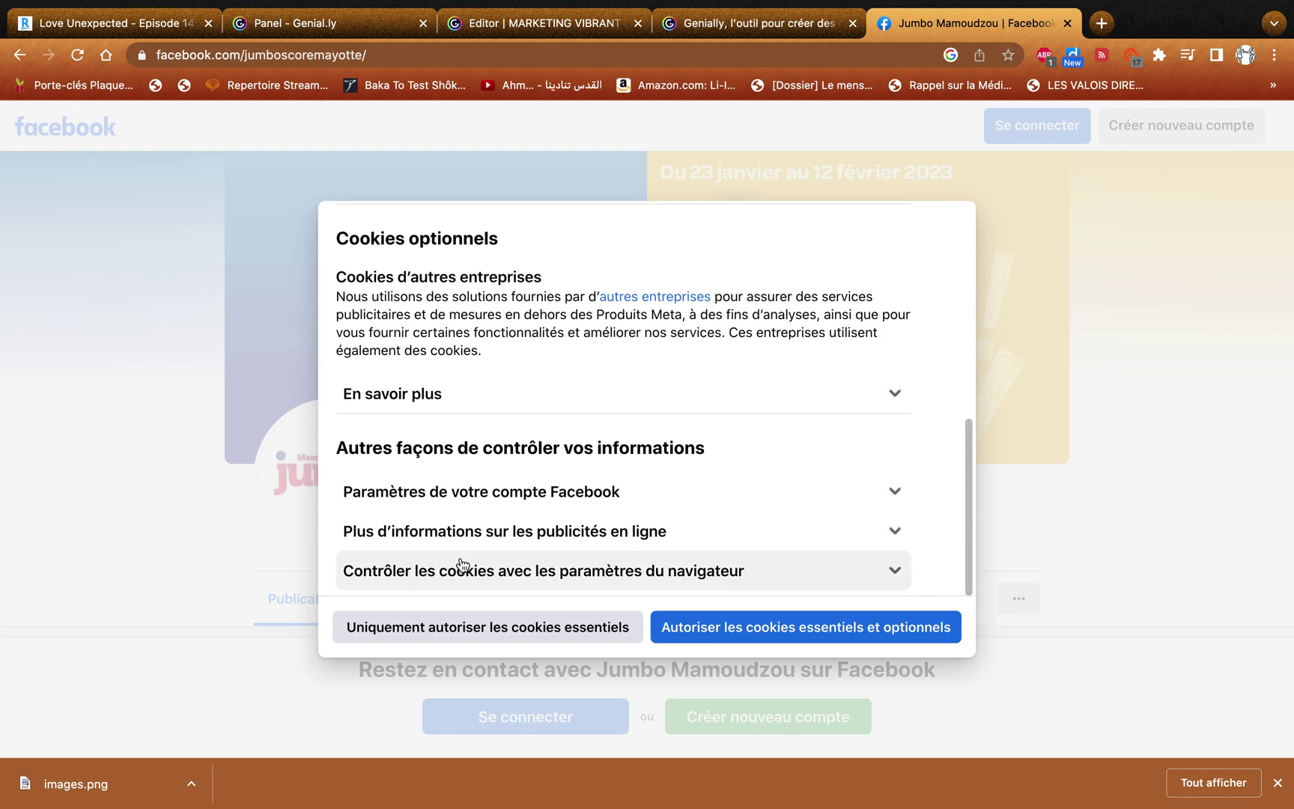
click(727, 621)
scroll(739, 627, down, 5)
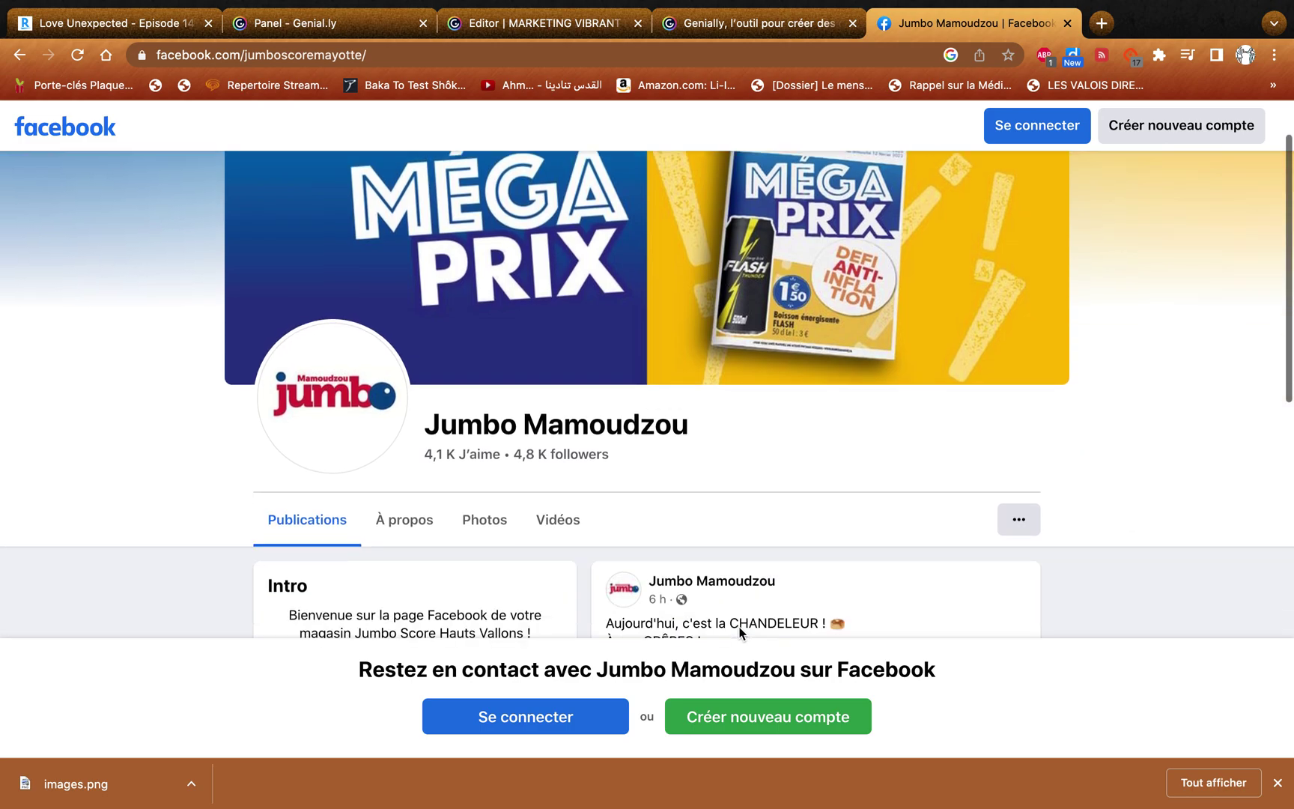
scroll(739, 627, up, 5)
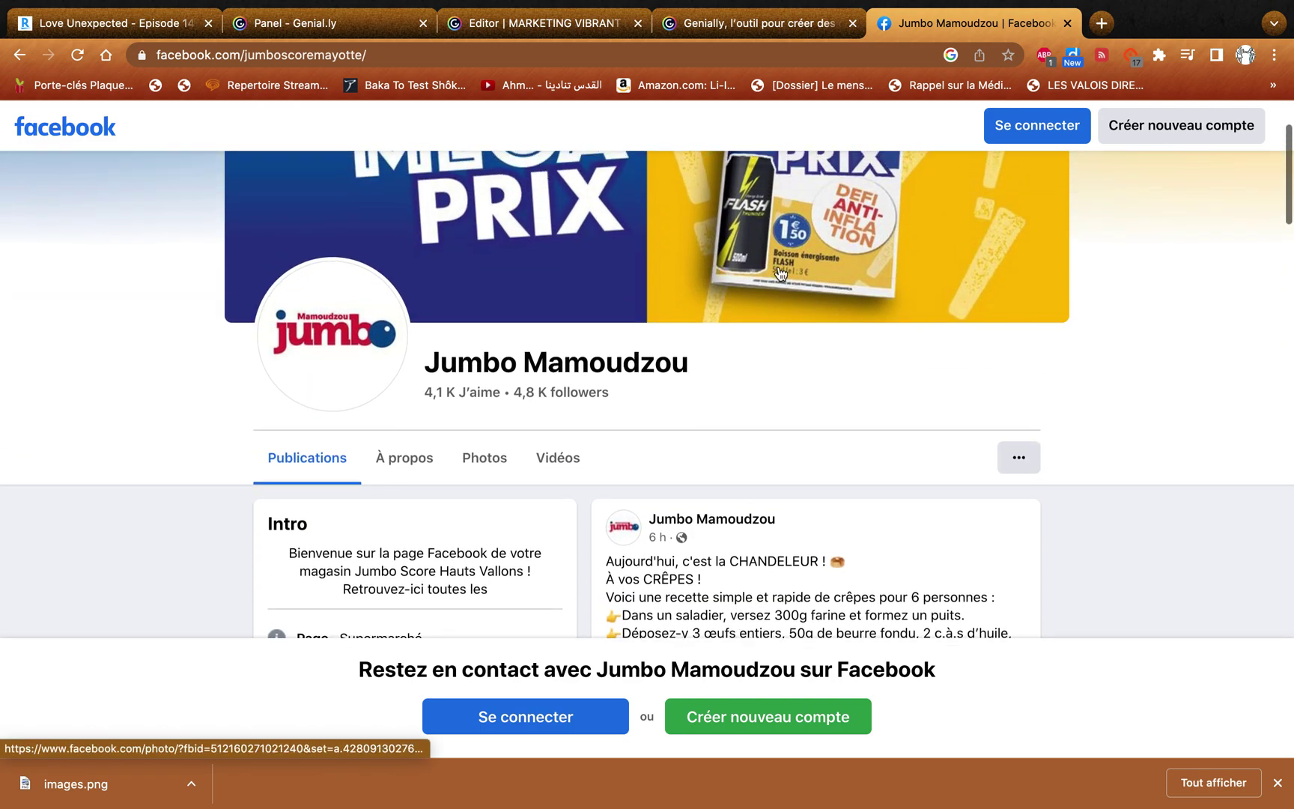
click(657, 55)
key(ctrl+c)
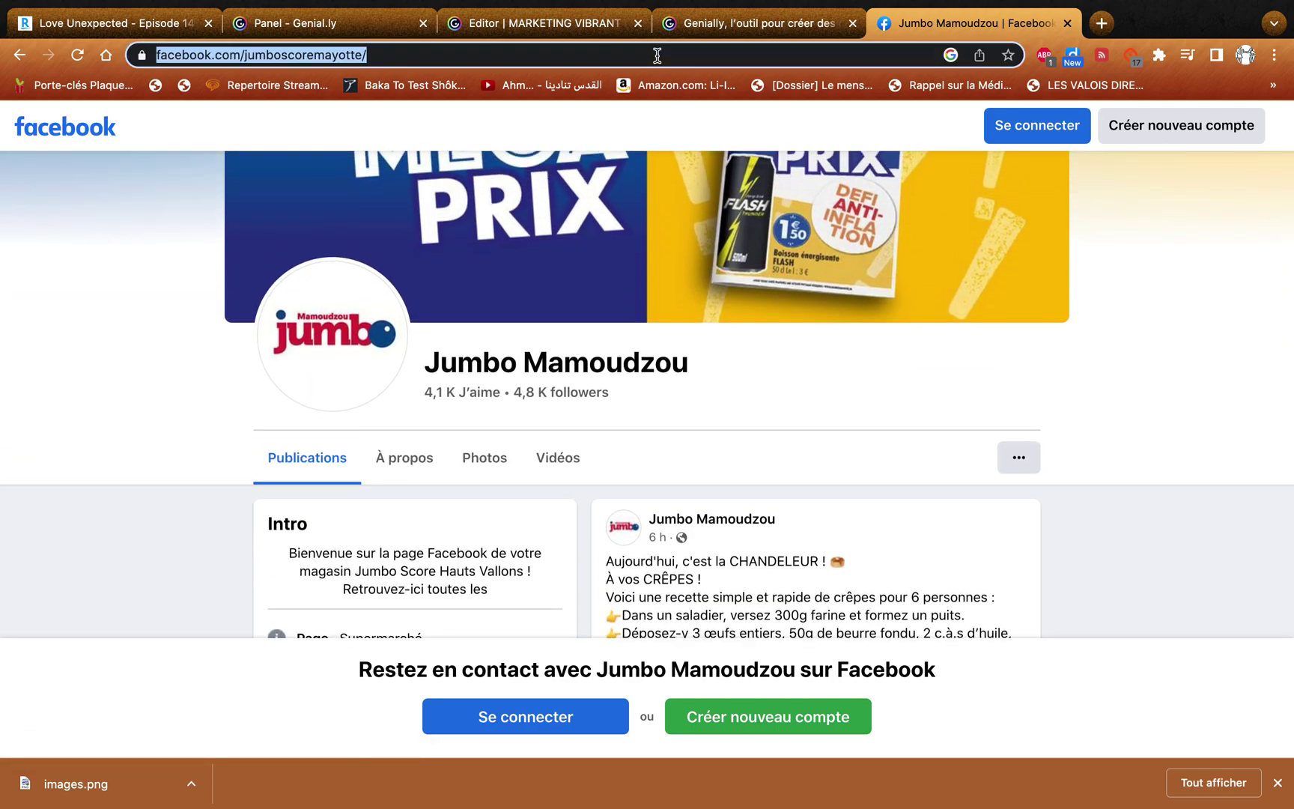
click(586, 27)
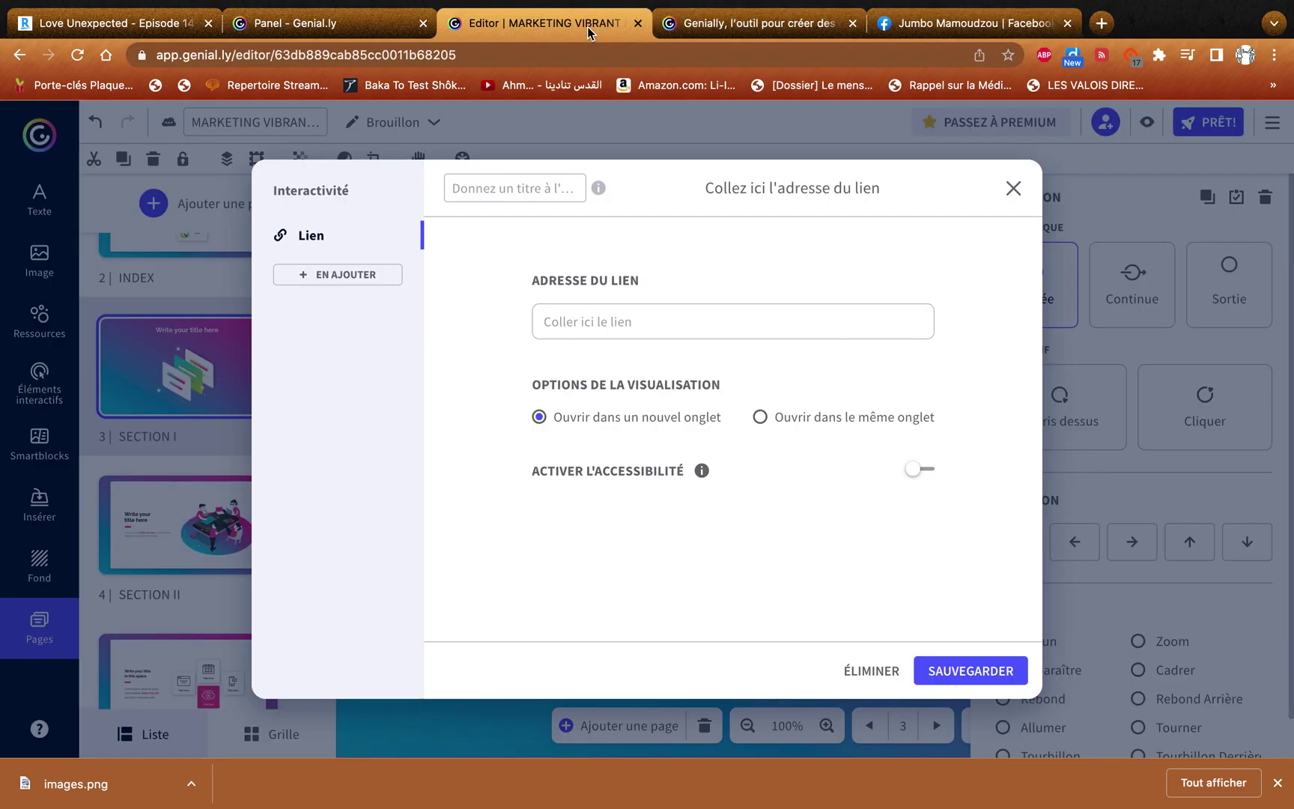
click(686, 316)
key(ctrl+v)
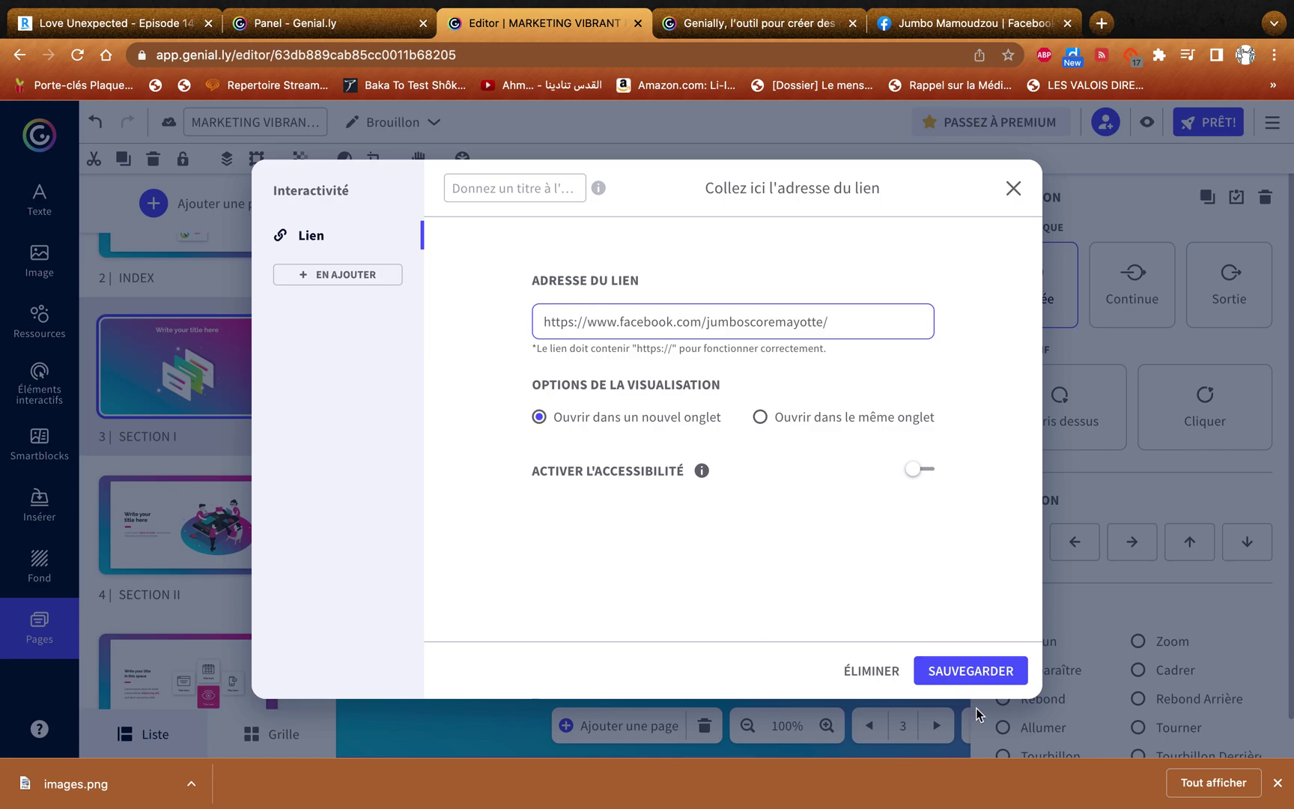
click(971, 673)
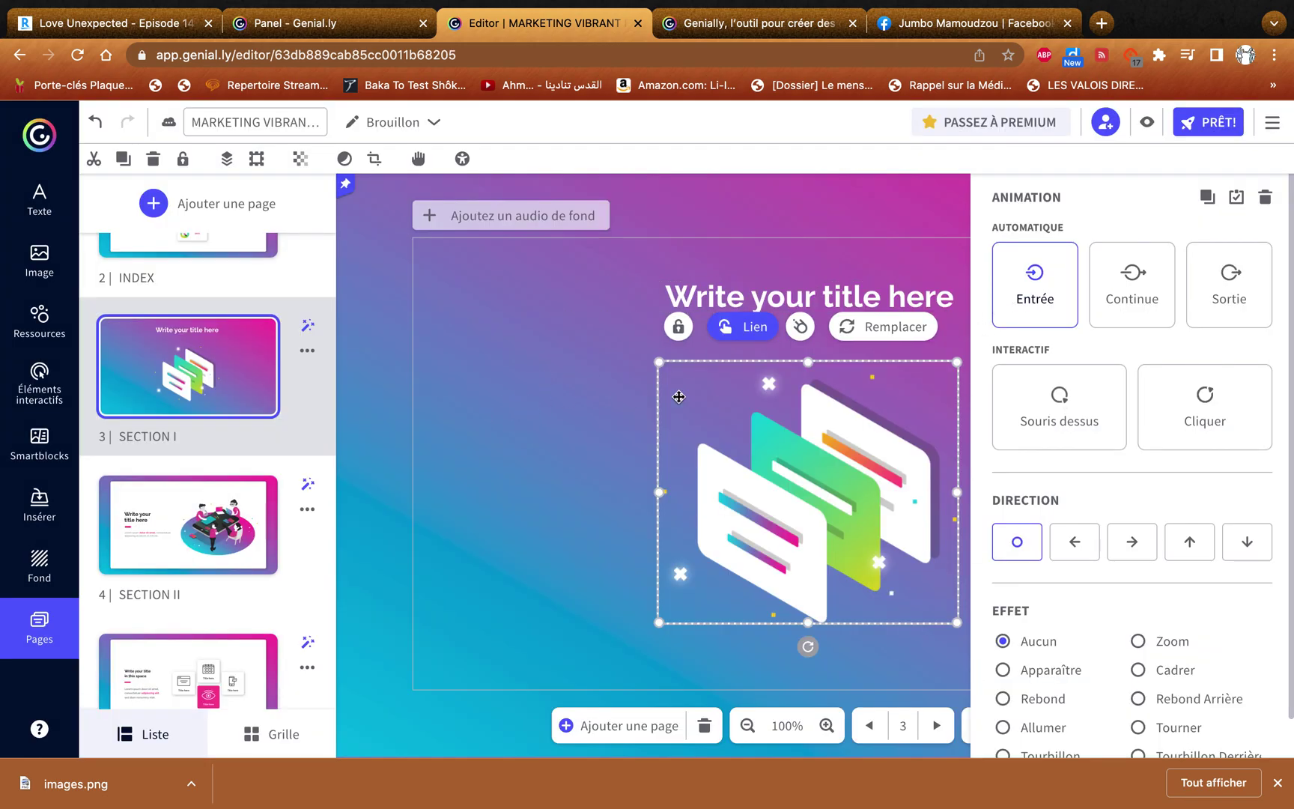
key(Escape)
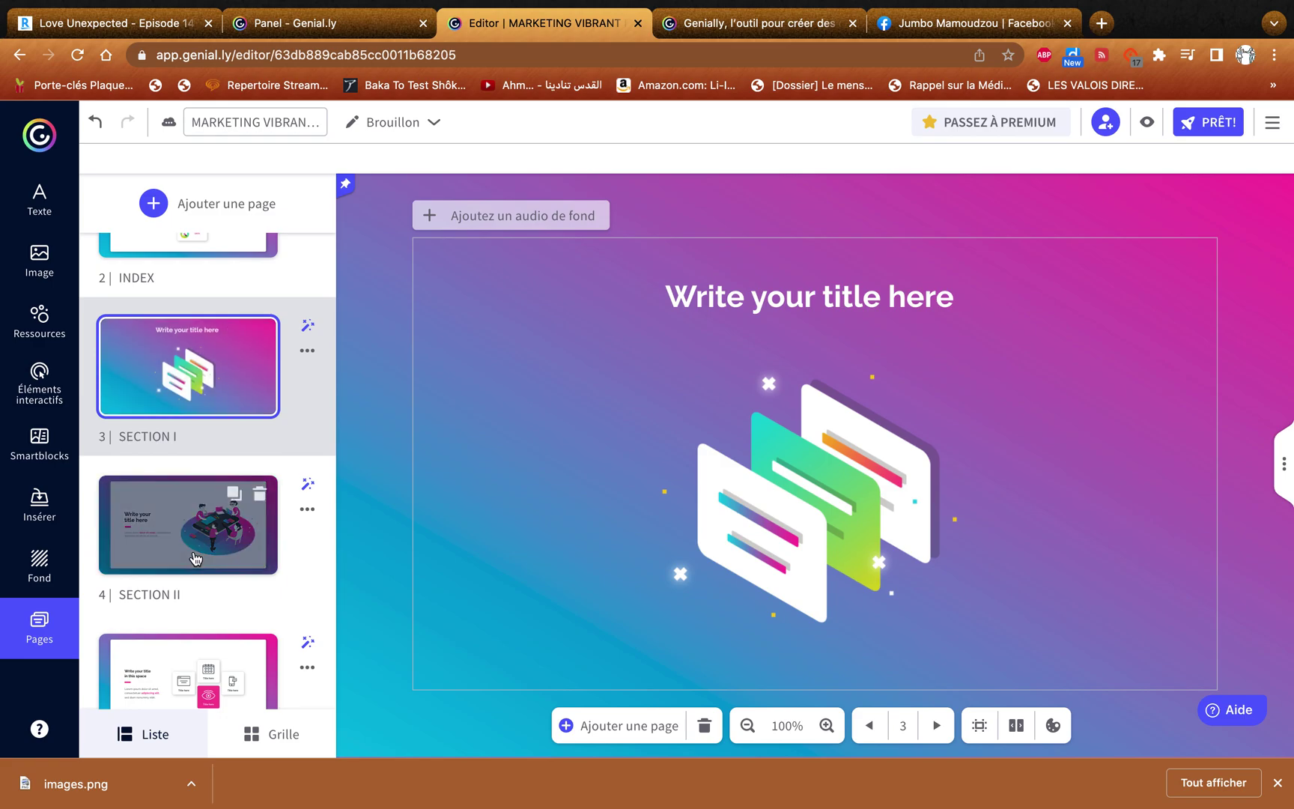
Copy the text "I) Présentation du cadre opérationnel :" from the section I card on the Sommaire page
scroll(194, 557, down, 9)
scroll(194, 557, up, 12)
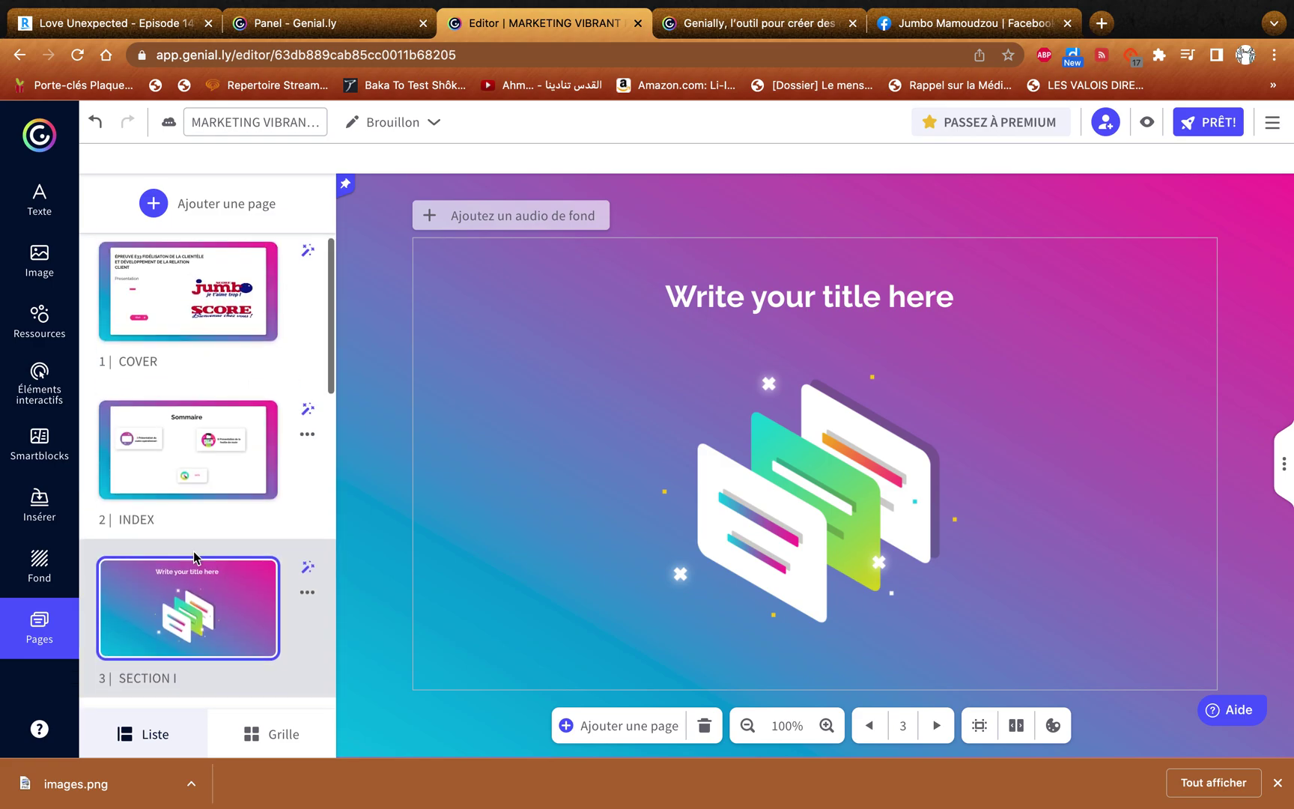
click(187, 449)
click(644, 412)
click(657, 419)
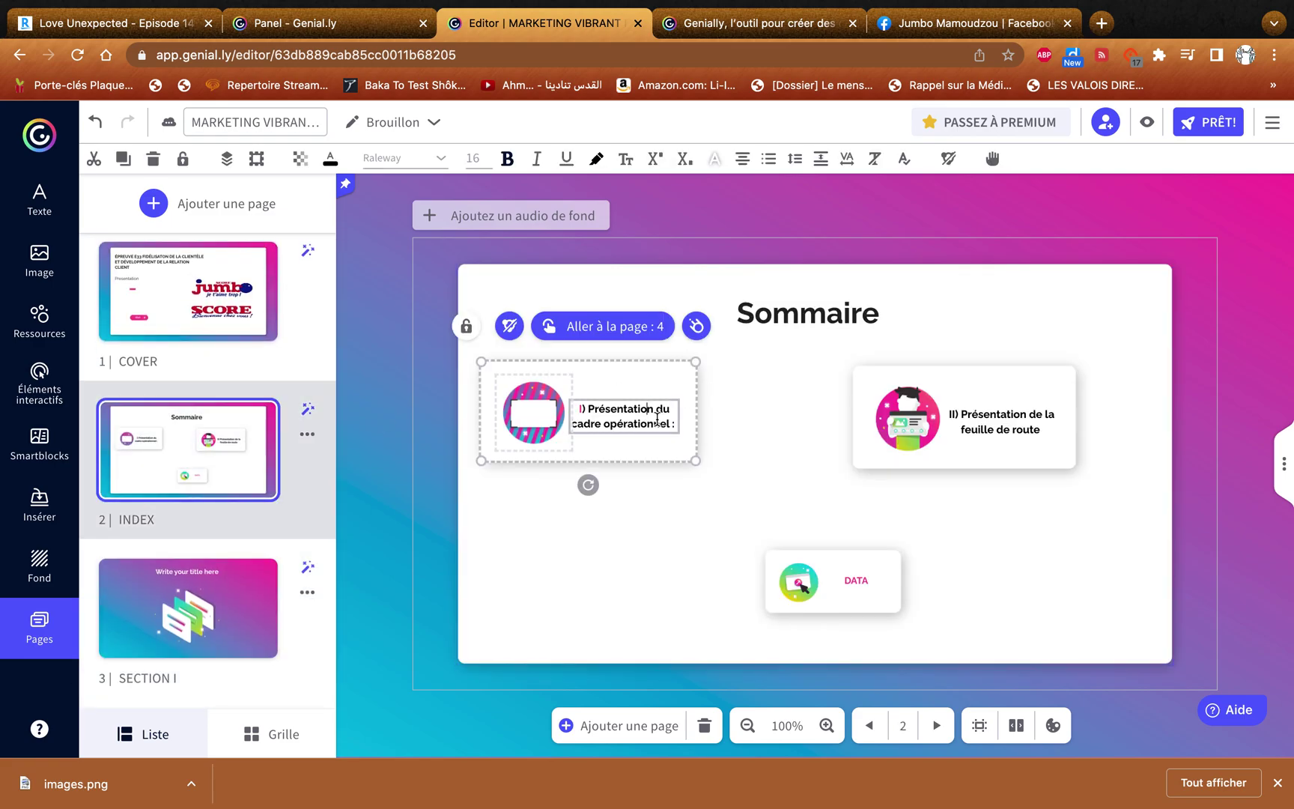
click(672, 423)
key(BackSpace)
key(BackSpace)
drag(674, 424, 589, 410)
key(ctrl+c)
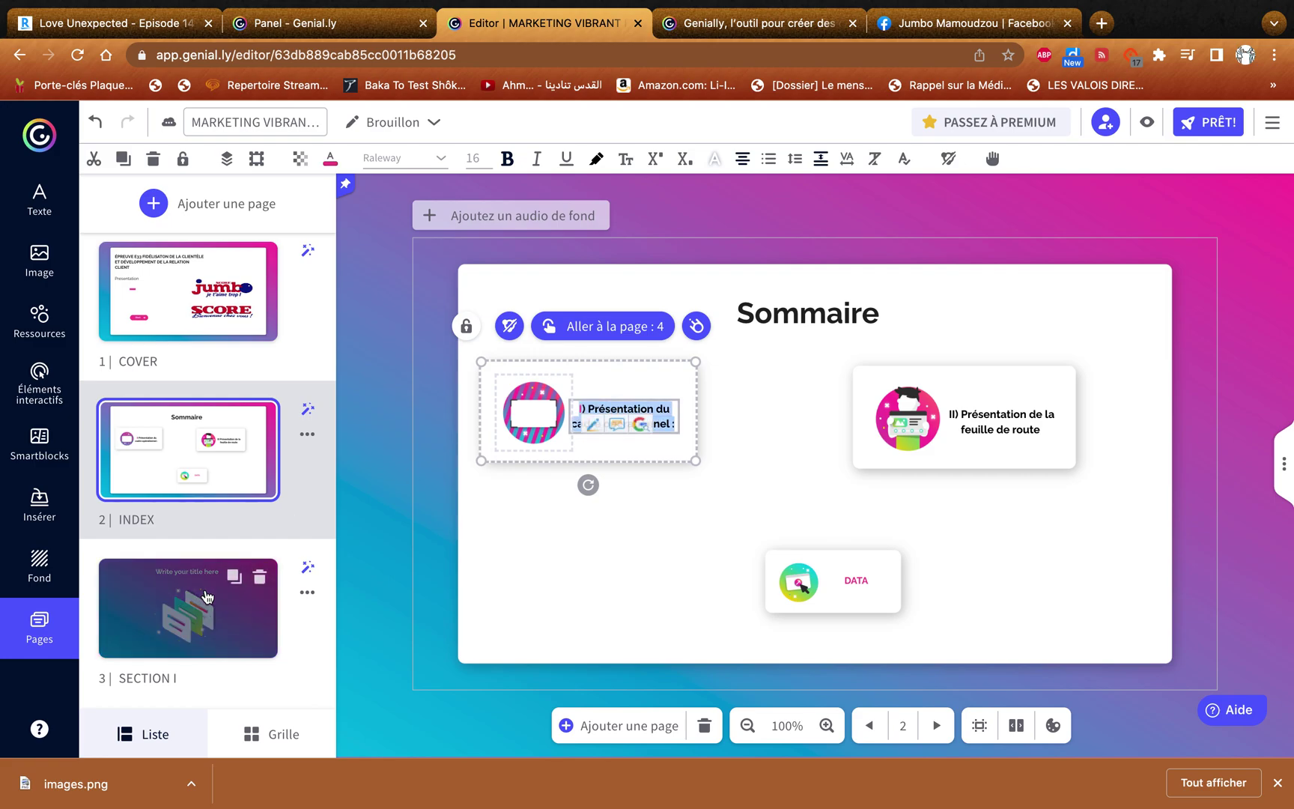
Replace the title on page 4, SECTION II, with "I) Présentation du cadre opérationnel :" and move it up near the white panel's upper edge
scroll(152, 455, down, 5)
click(152, 454)
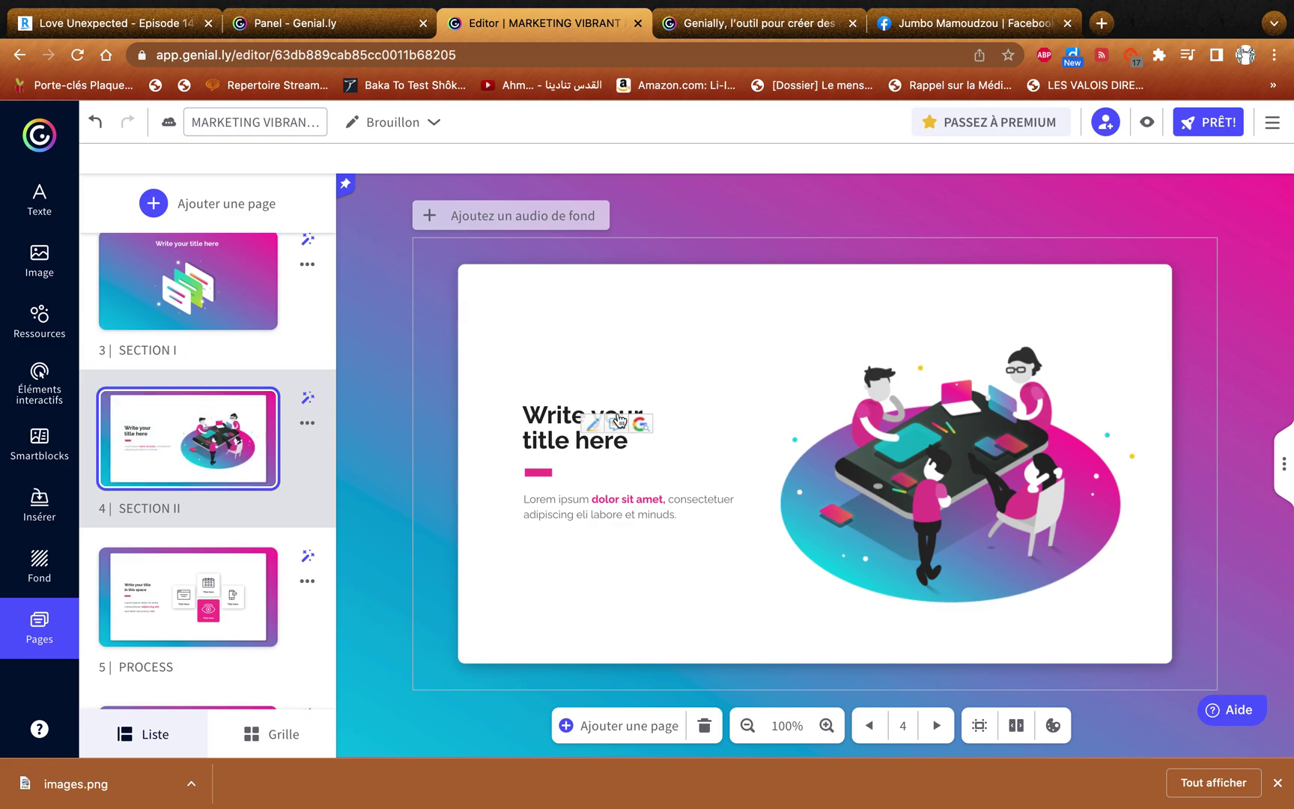
click(667, 452)
drag(644, 441, 528, 413)
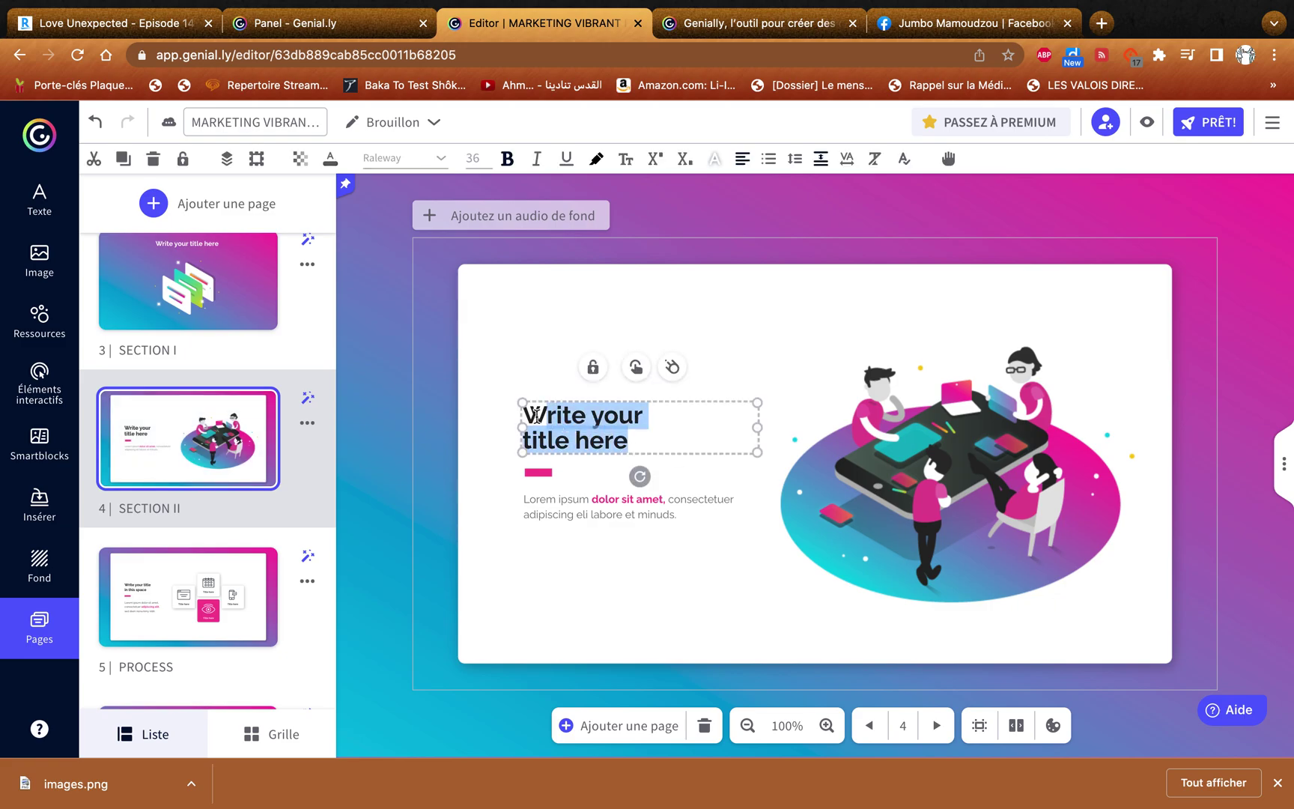
key(ctrl+v)
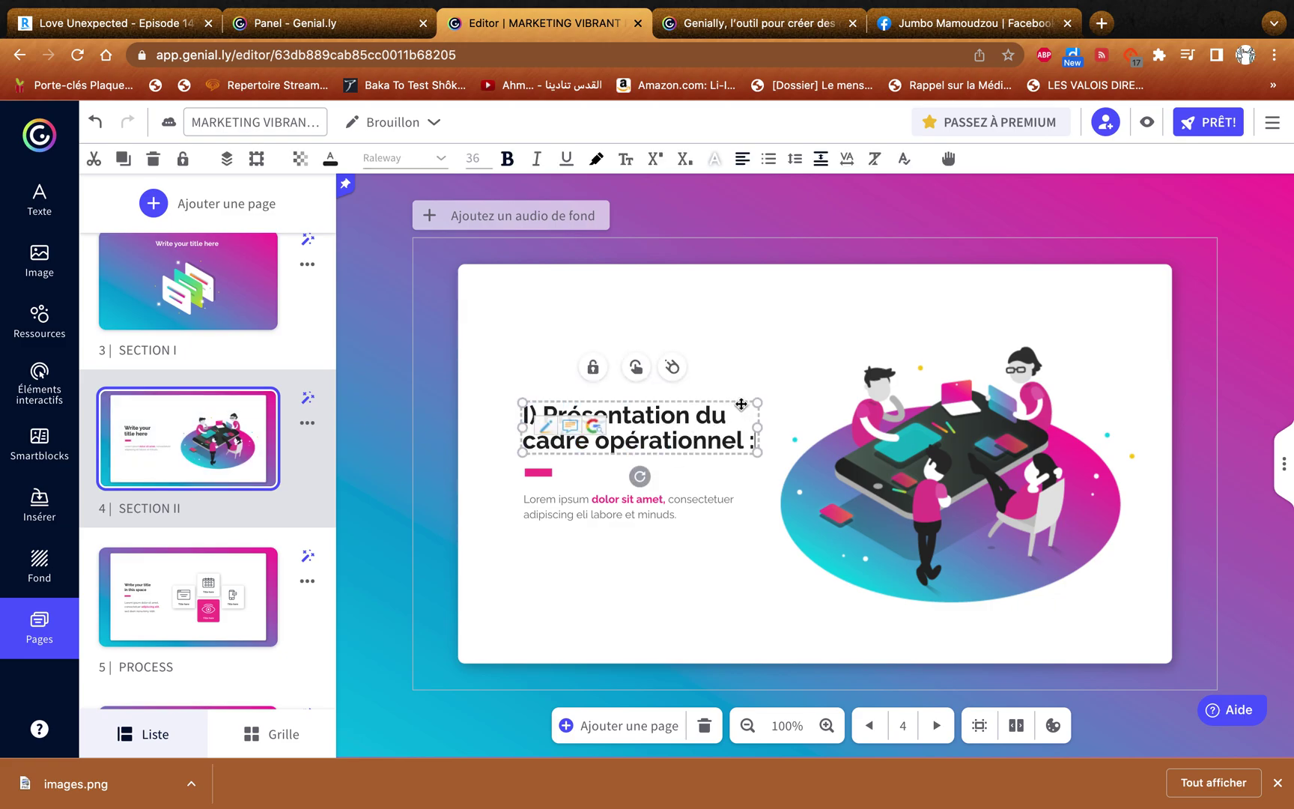
drag(739, 404, 728, 328)
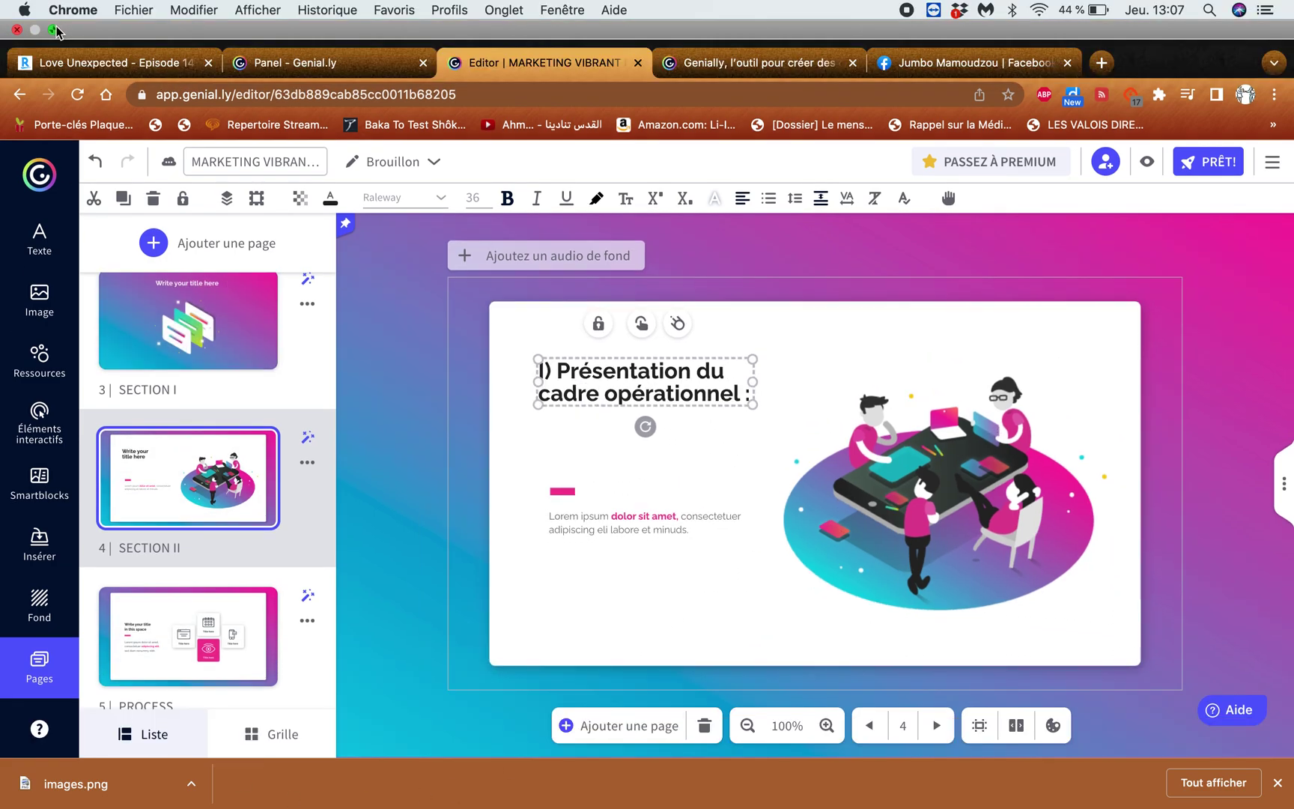
Switch to the Word instructions, examine the topics listed under each section of the E33 oral outline, and return to the Genially editor
click(55, 30)
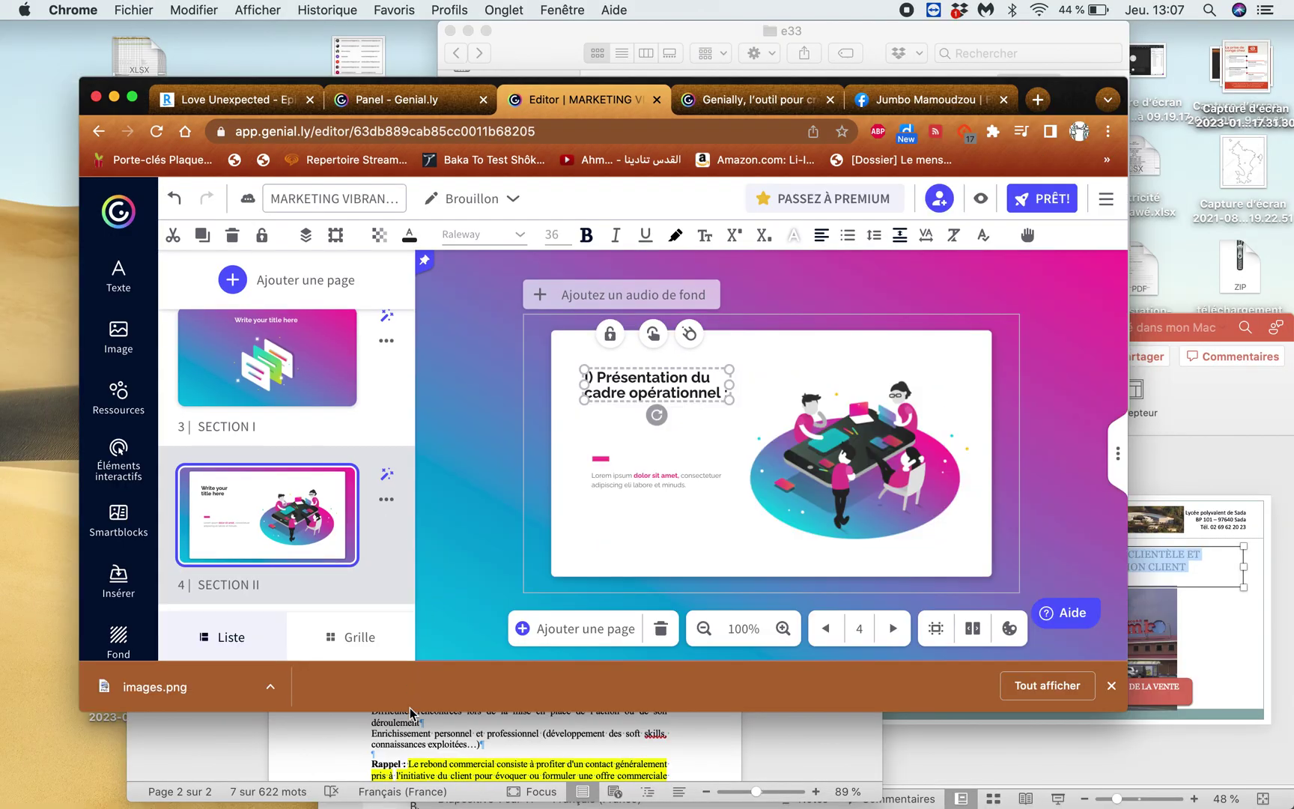
click(410, 711)
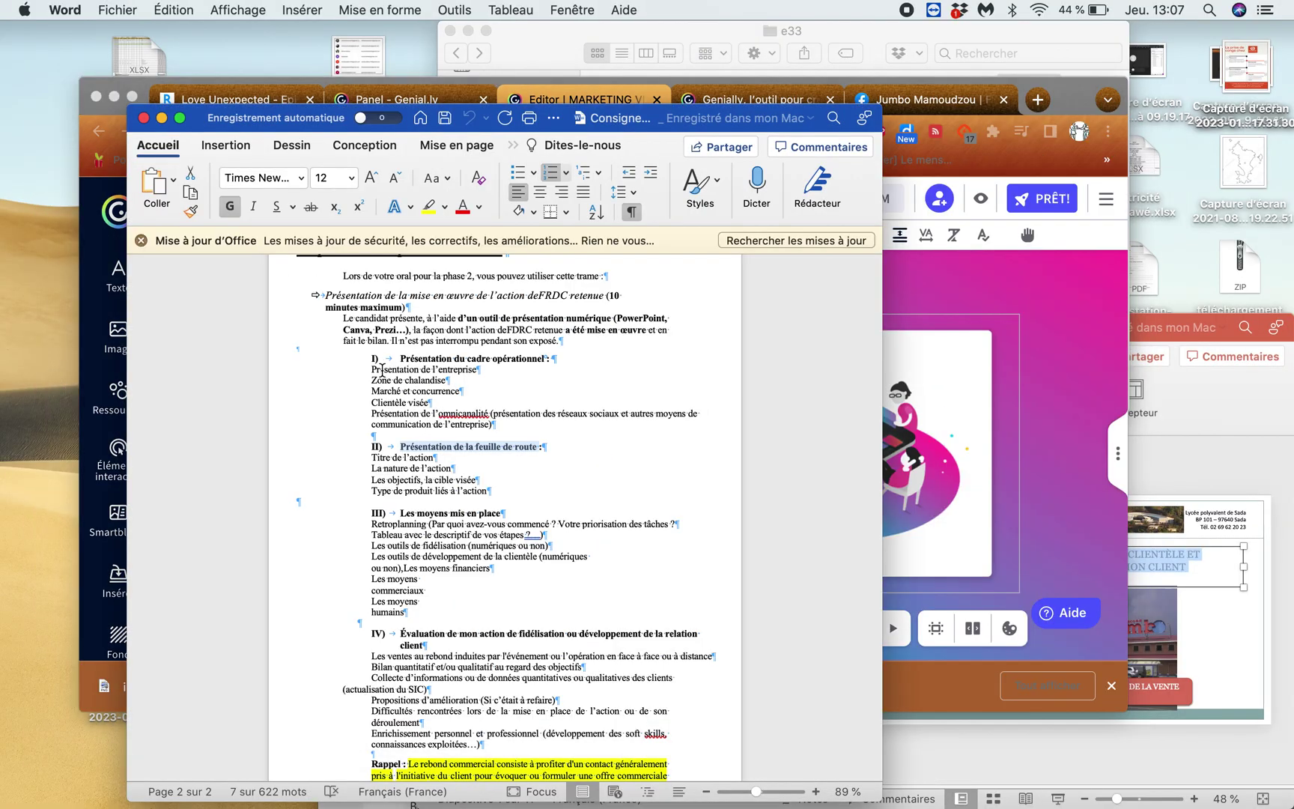
drag(382, 369, 487, 494)
click(463, 496)
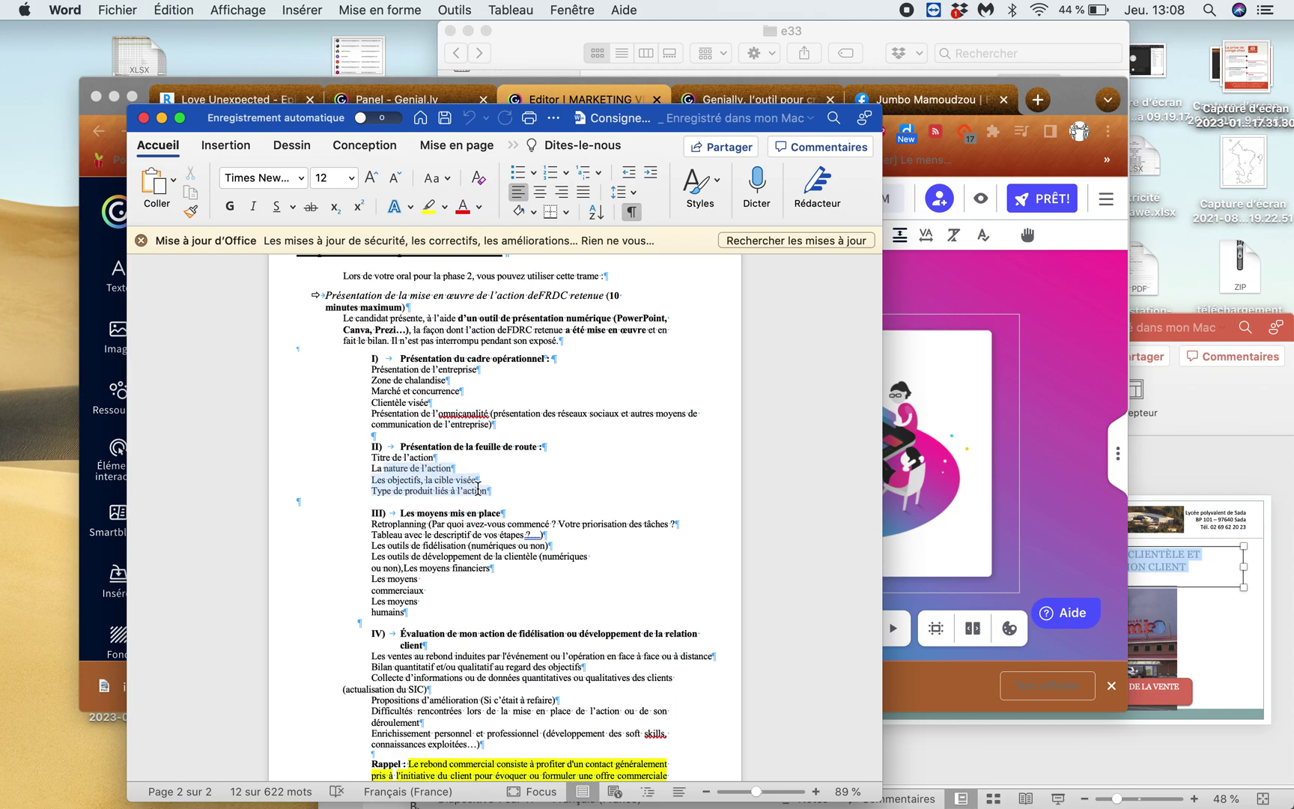
click(430, 493)
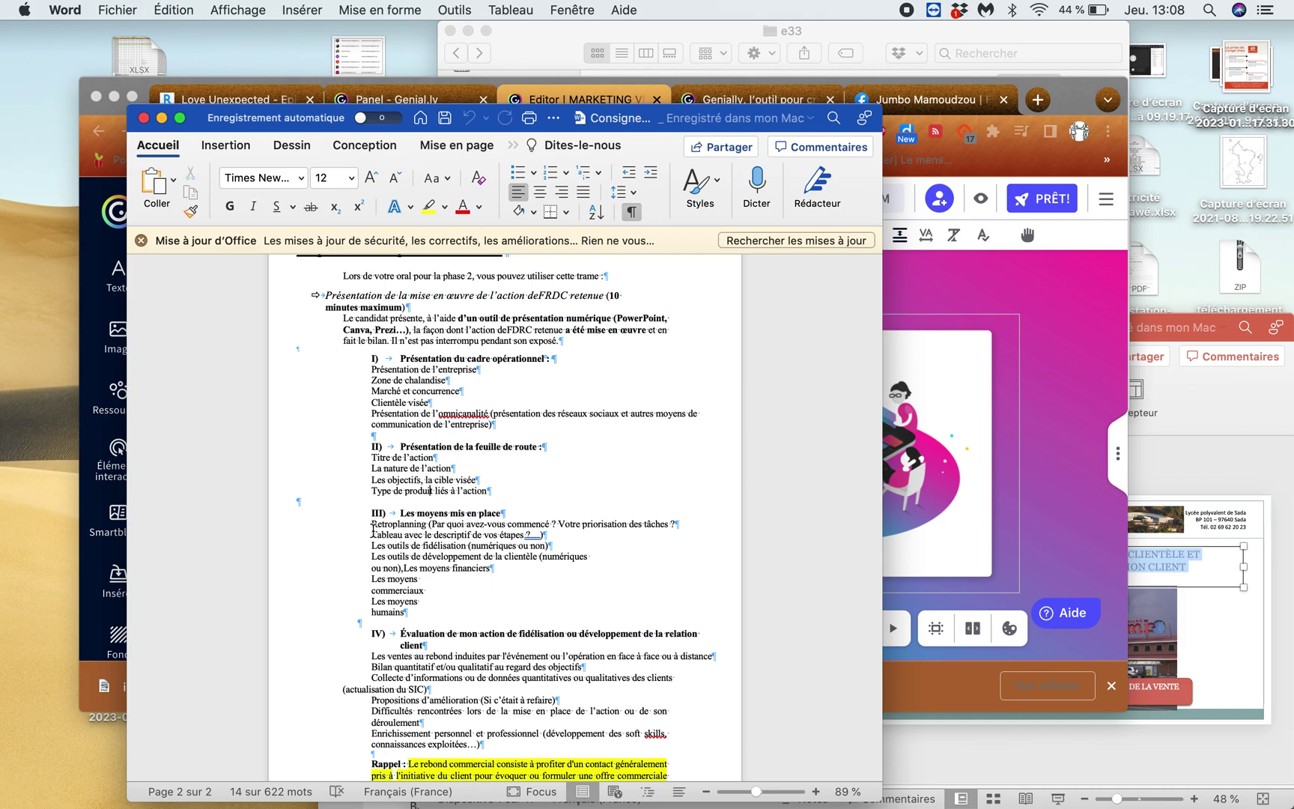
drag(373, 531, 472, 534)
click(436, 567)
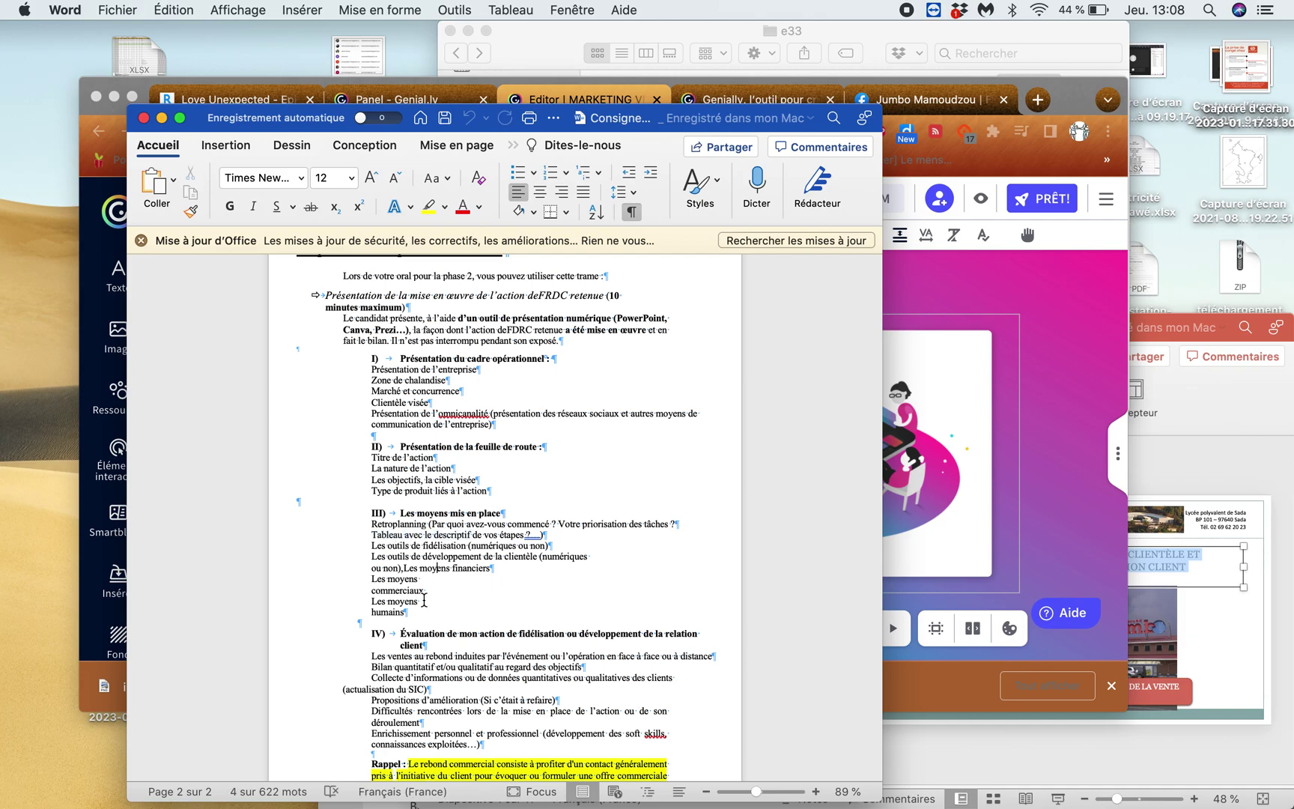
scroll(424, 599, down, 5)
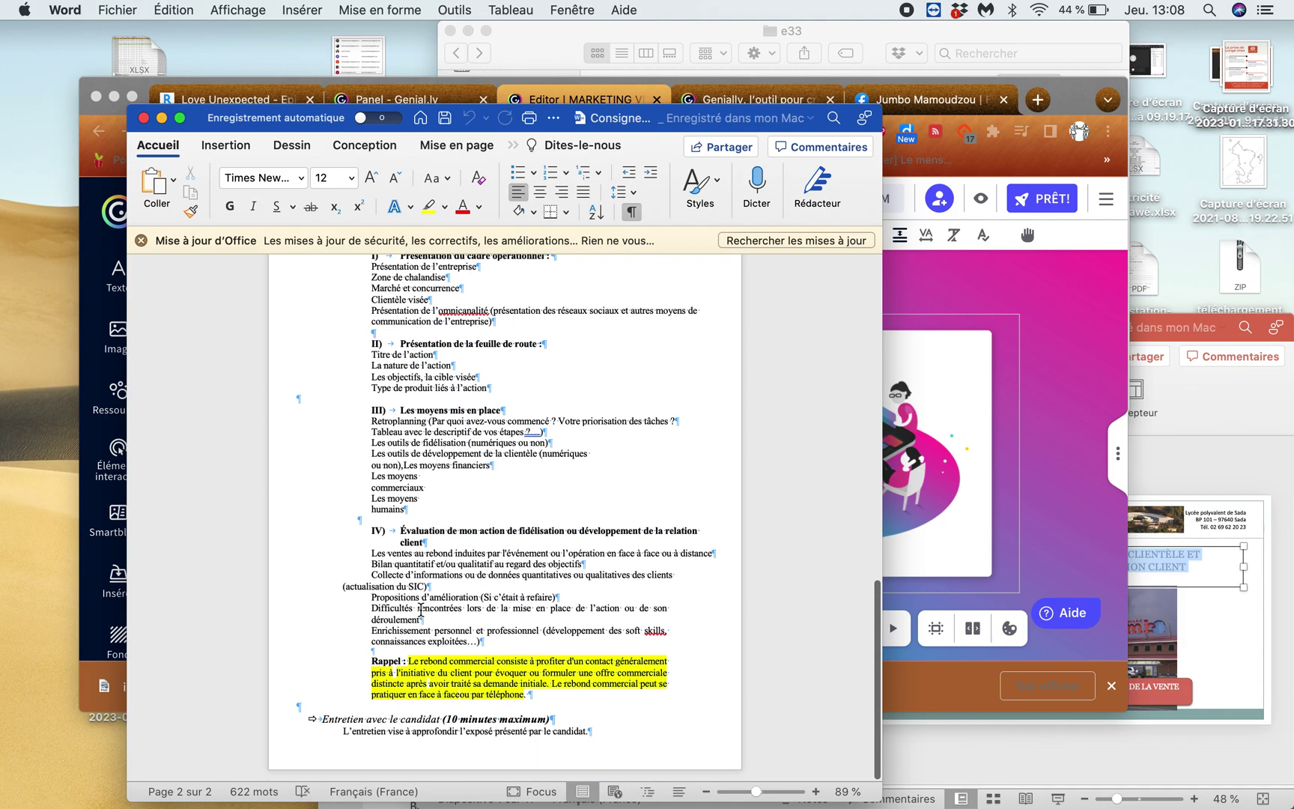
scroll(421, 609, up, 15)
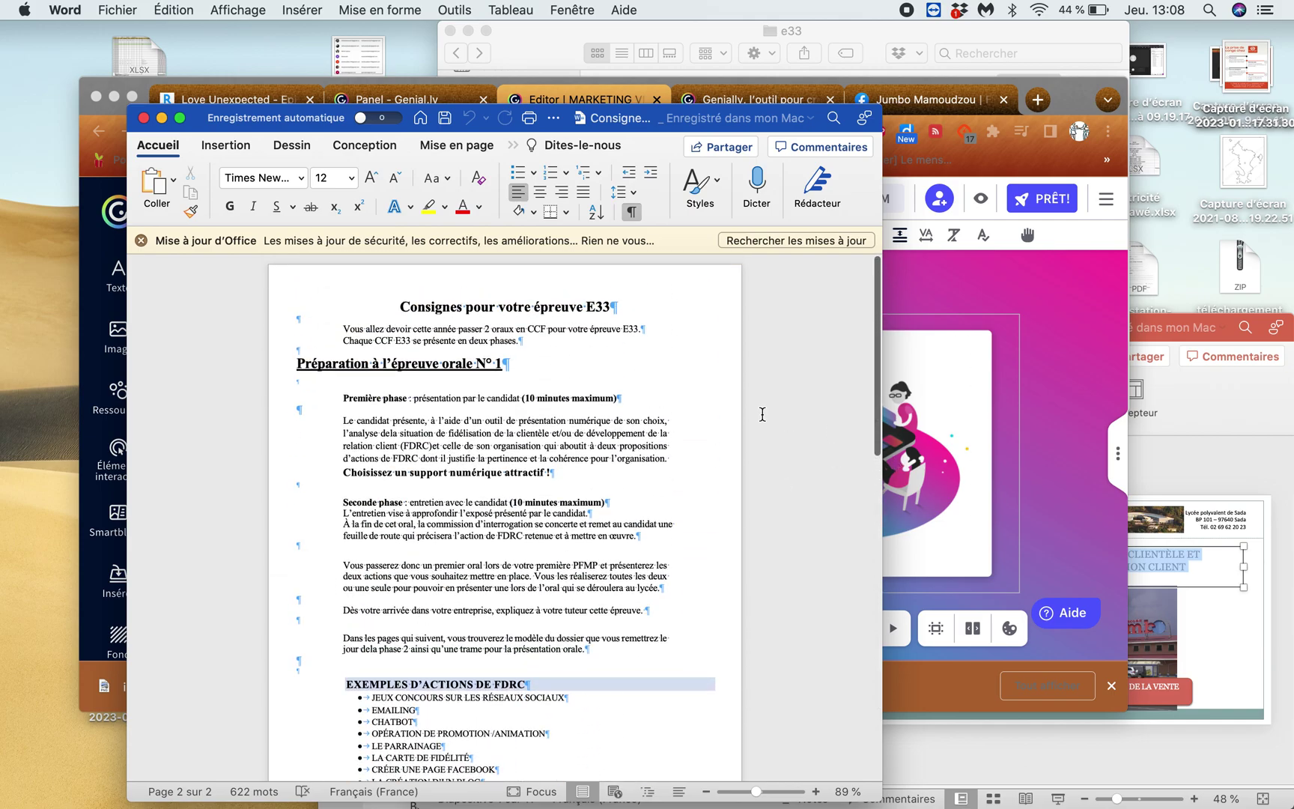
click(958, 333)
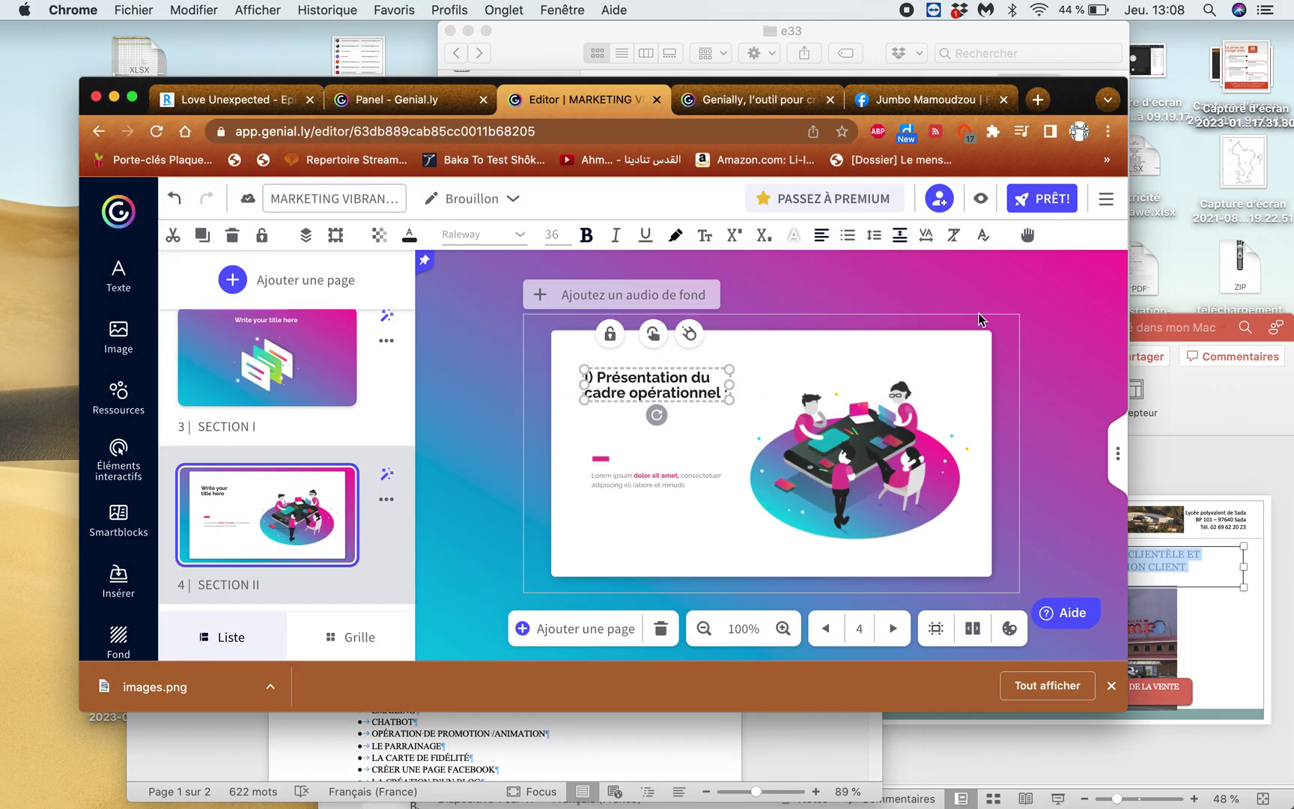
Enlarge the editor to full screen and copy the text "II) Présentation de la feuille de route" from its card on the Sommaire page
click(132, 96)
scroll(193, 532, up, 5)
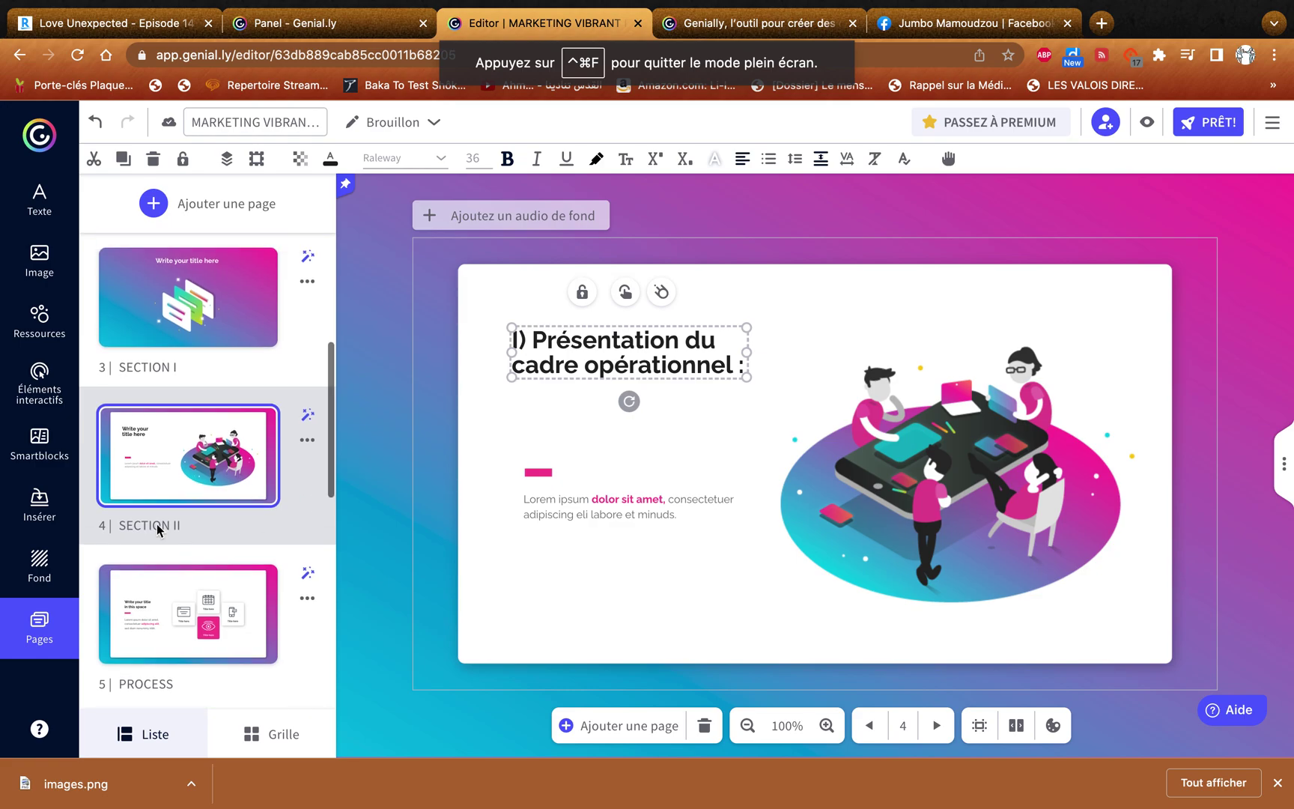
click(177, 472)
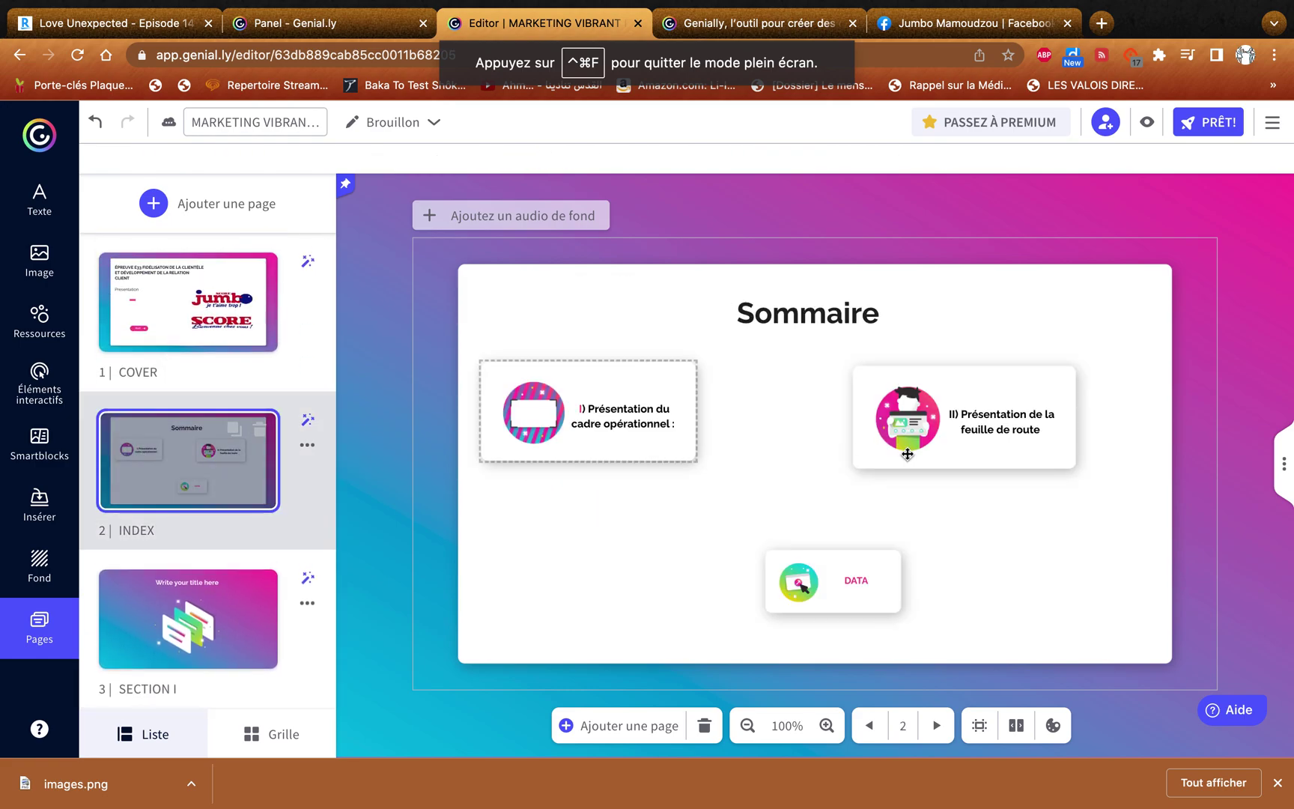
double_click(971, 428)
drag(1043, 428, 930, 411)
key(ctrl+c)
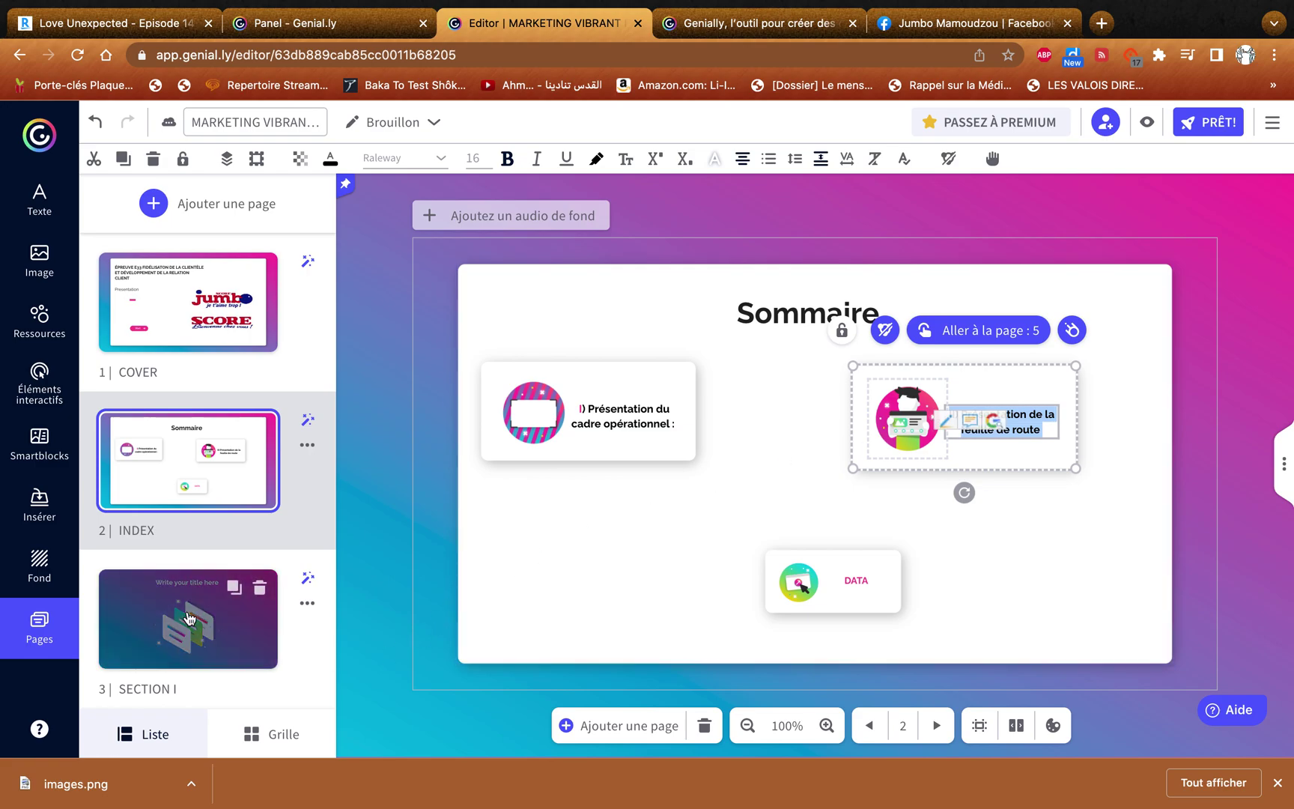
Replace the title on page 5, PROCESS, with "II) Présentation de la feuille de route", enlarge it to about size 31 and move it up
scroll(187, 618, down, 9)
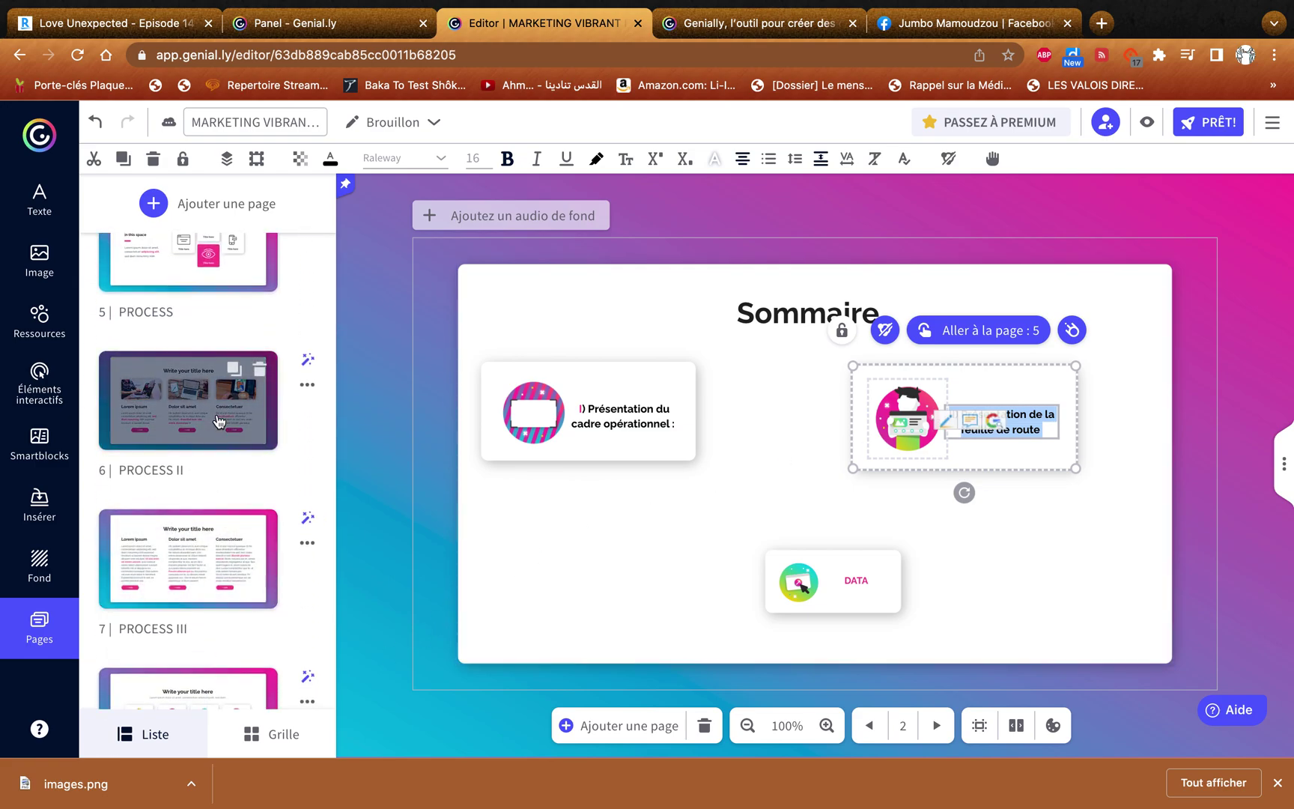
scroll(119, 474, up, 3)
click(120, 474)
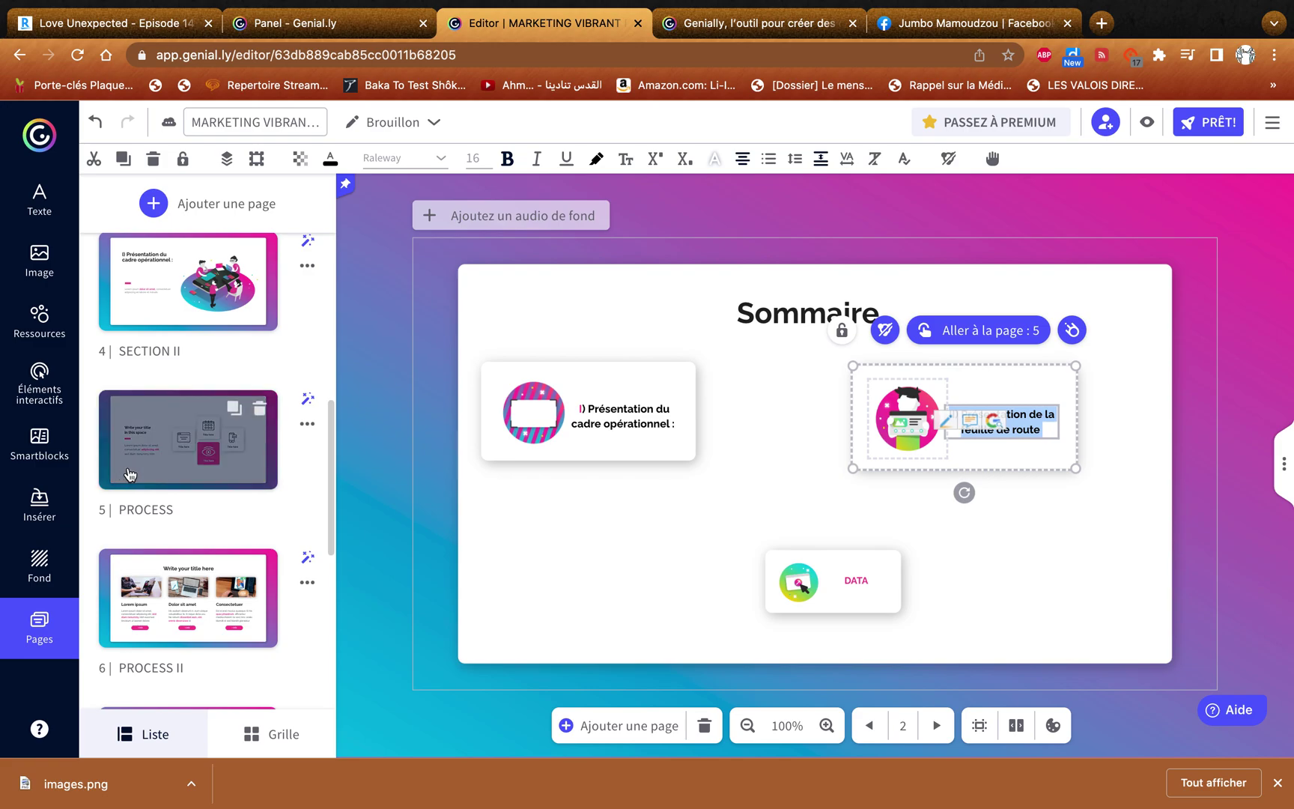
click(607, 411)
drag(627, 431, 522, 405)
key(ctrl+v)
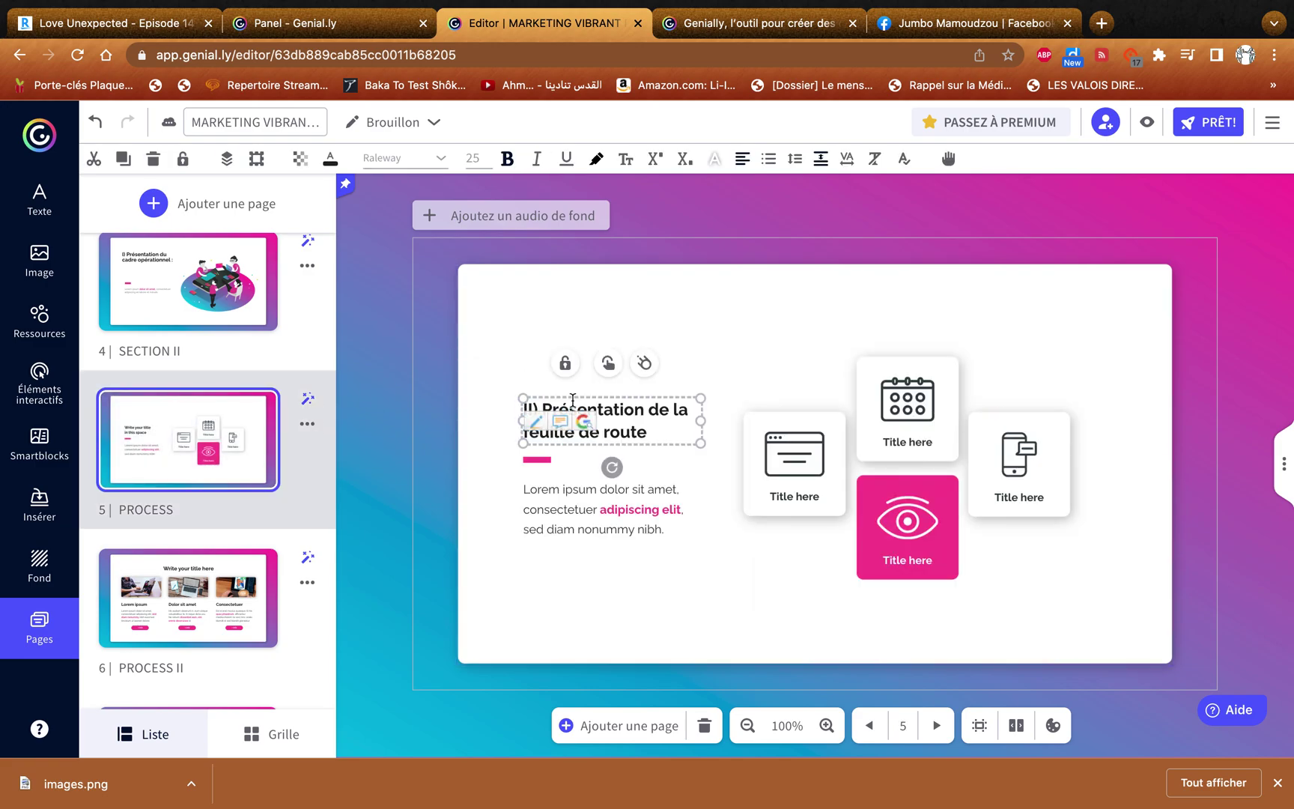
click(745, 358)
drag(682, 413, 744, 365)
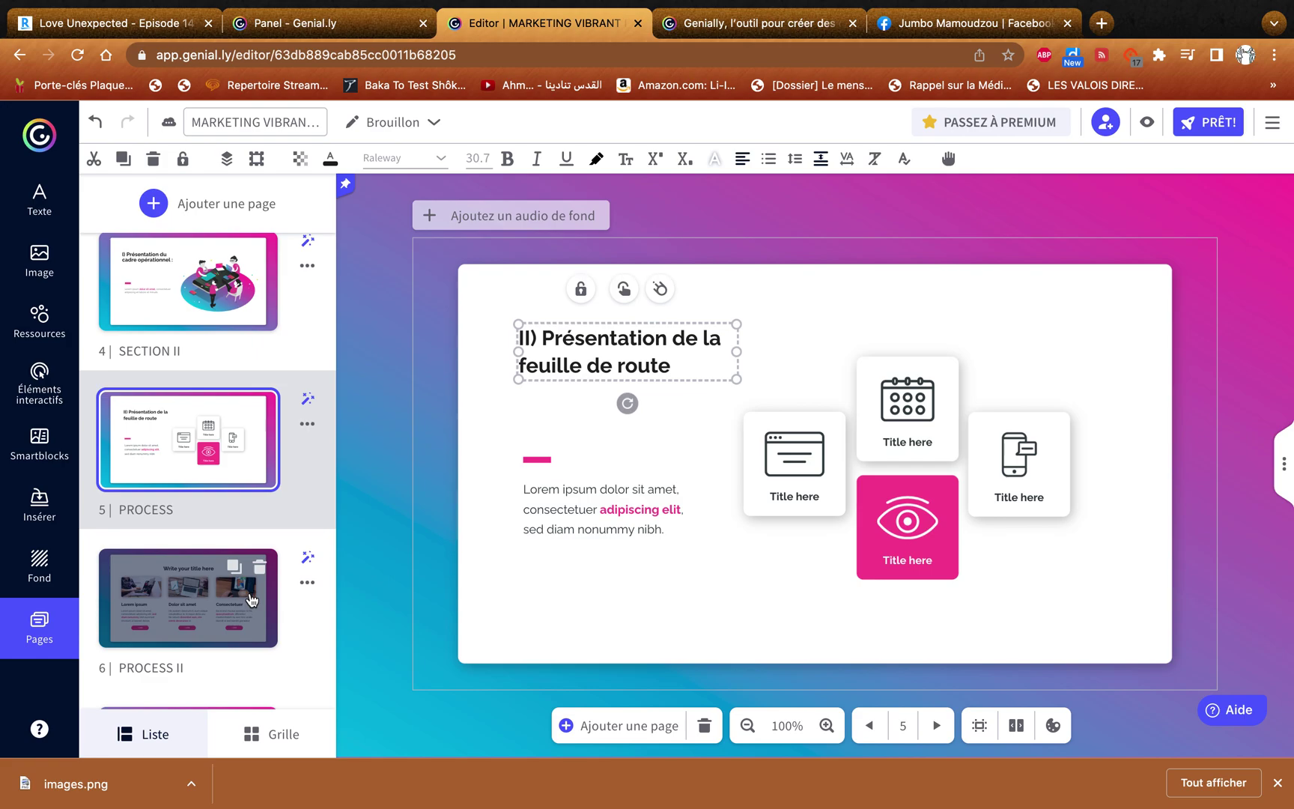
Preview the section II page and the section I page before it, and return to editing
scroll(250, 599, up, 7)
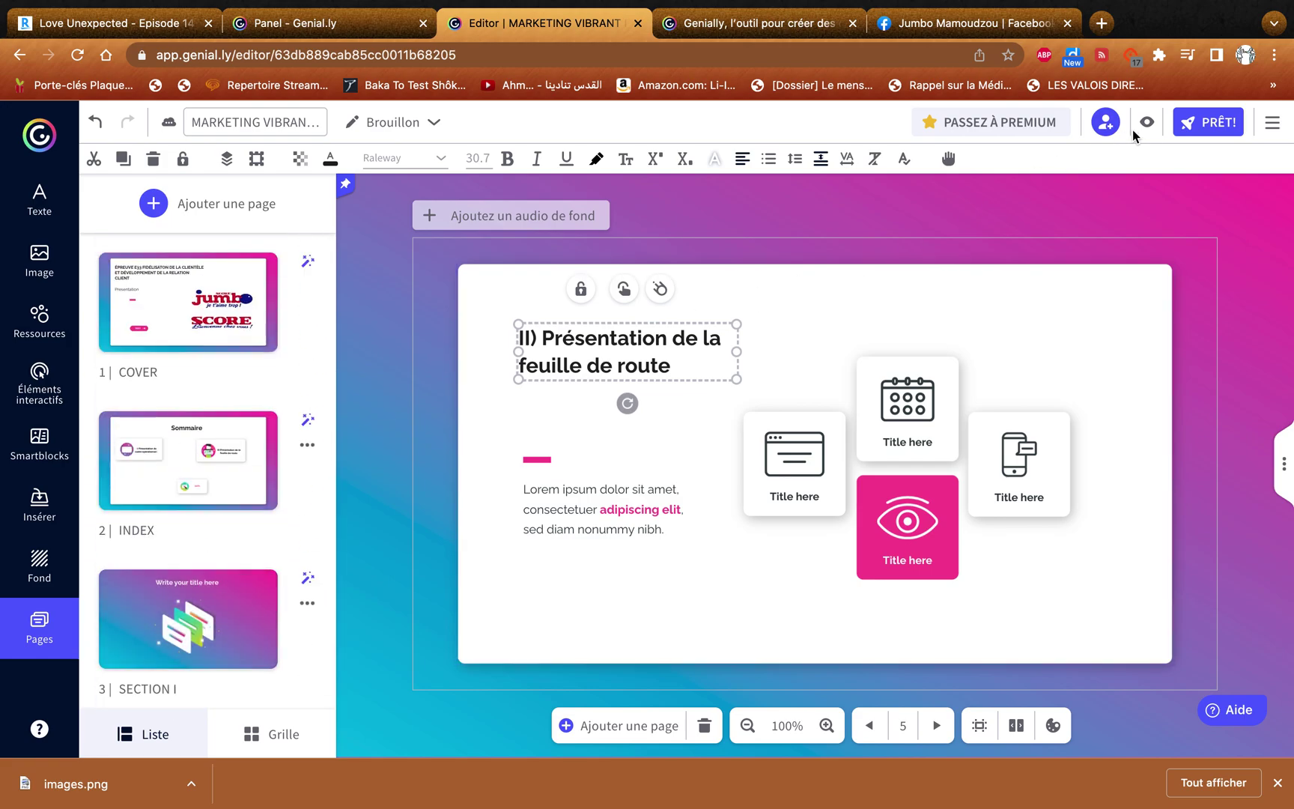
click(1146, 121)
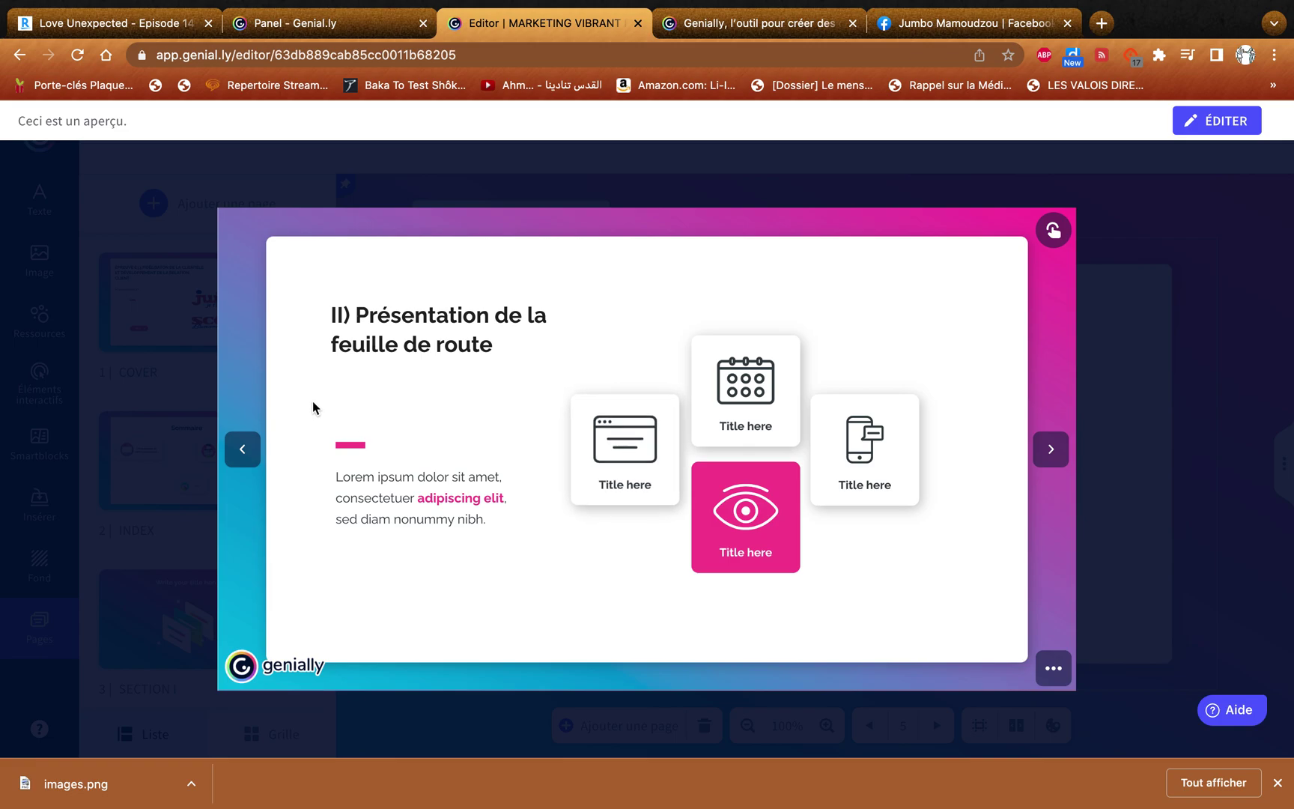
click(241, 450)
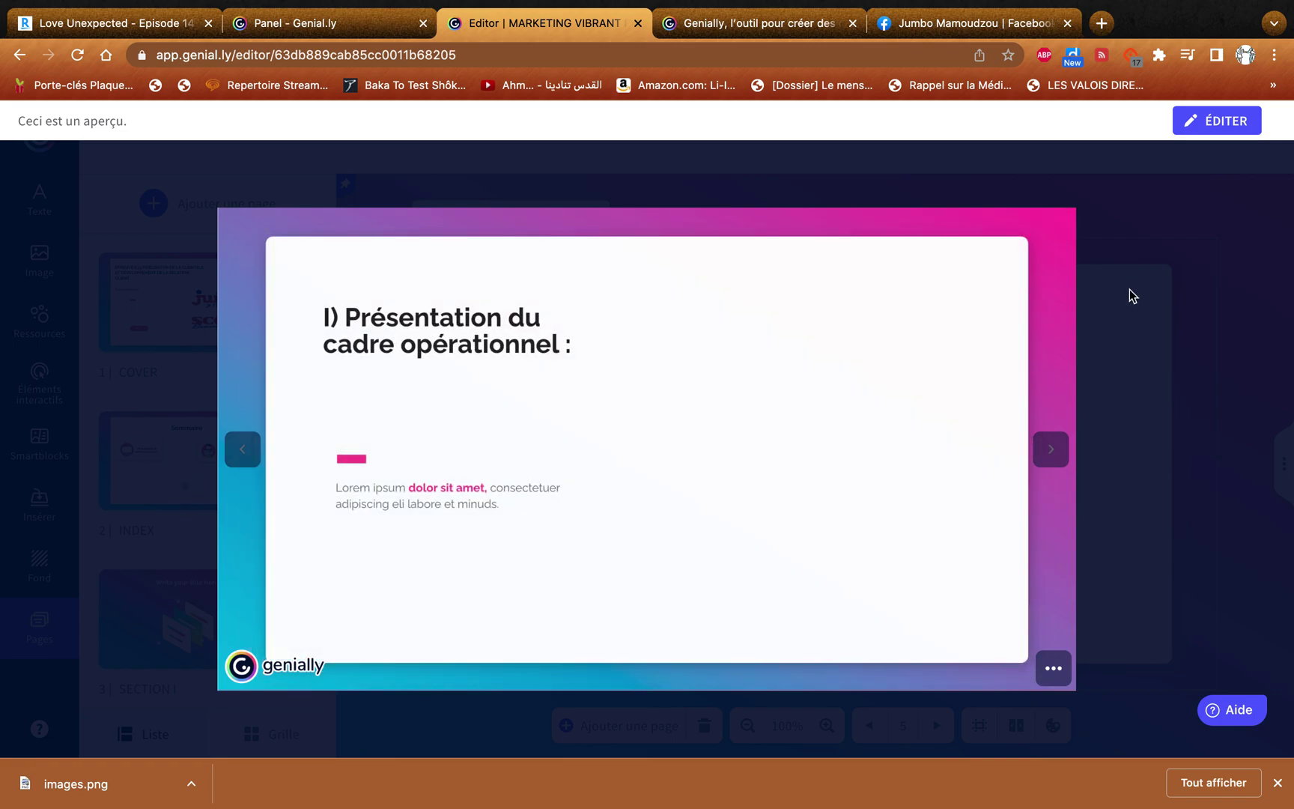
click(1136, 296)
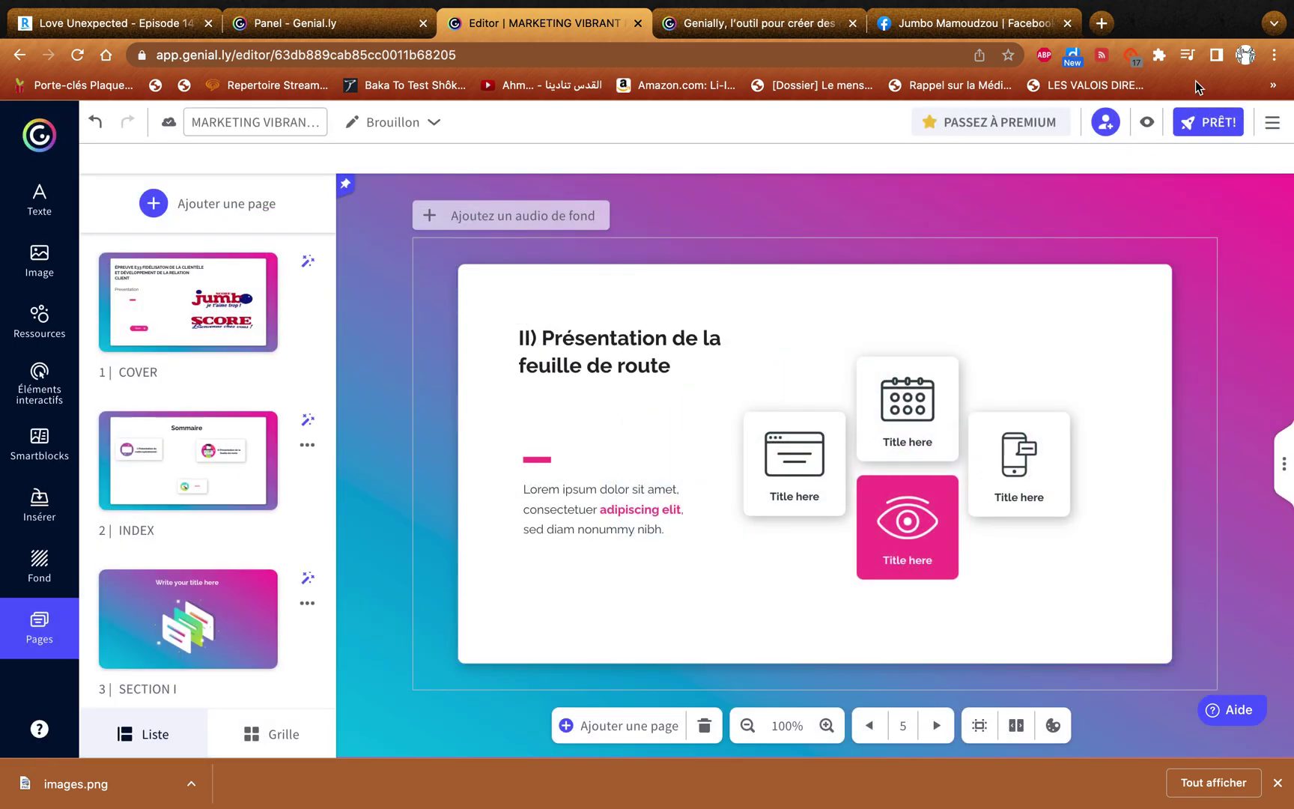
Publish the presentation publicly on the web with the title "E33 Nom prénom"
click(1198, 127)
click(1205, 128)
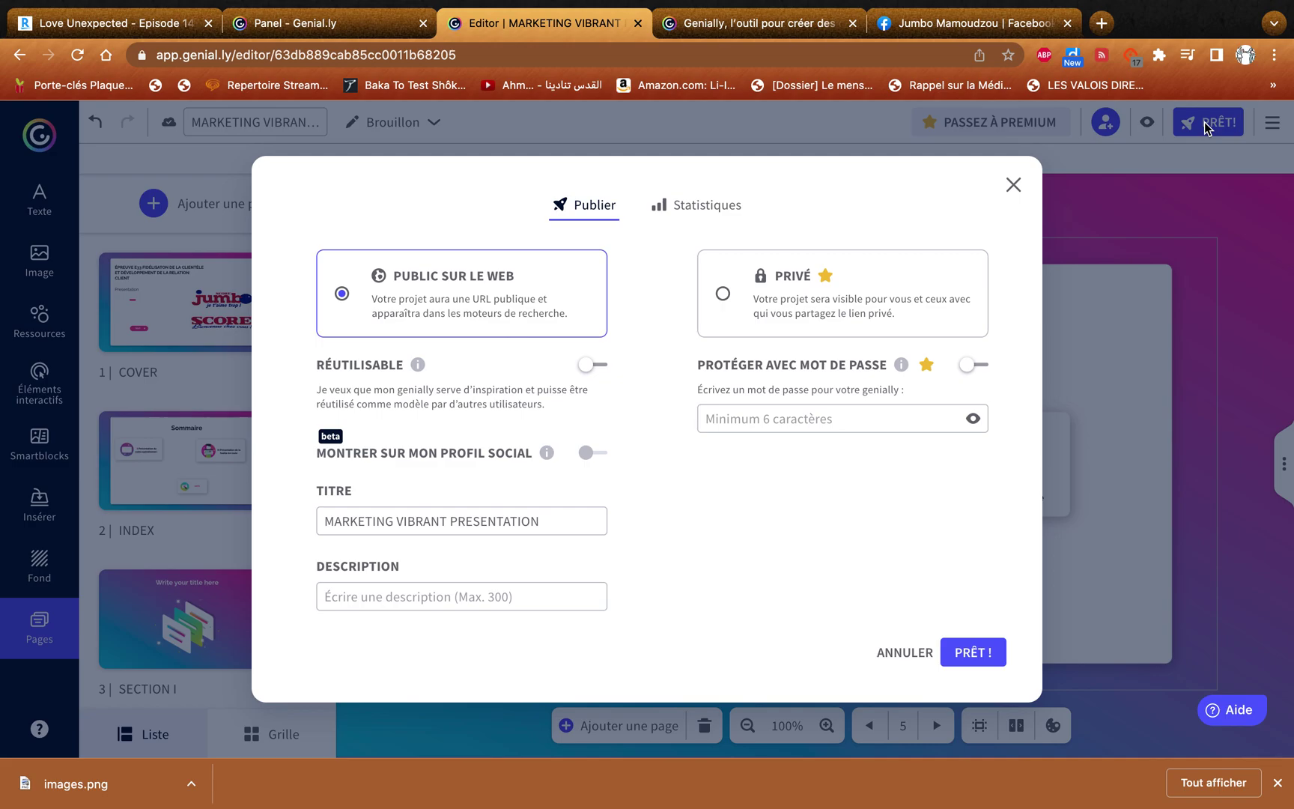
drag(551, 520, 326, 524)
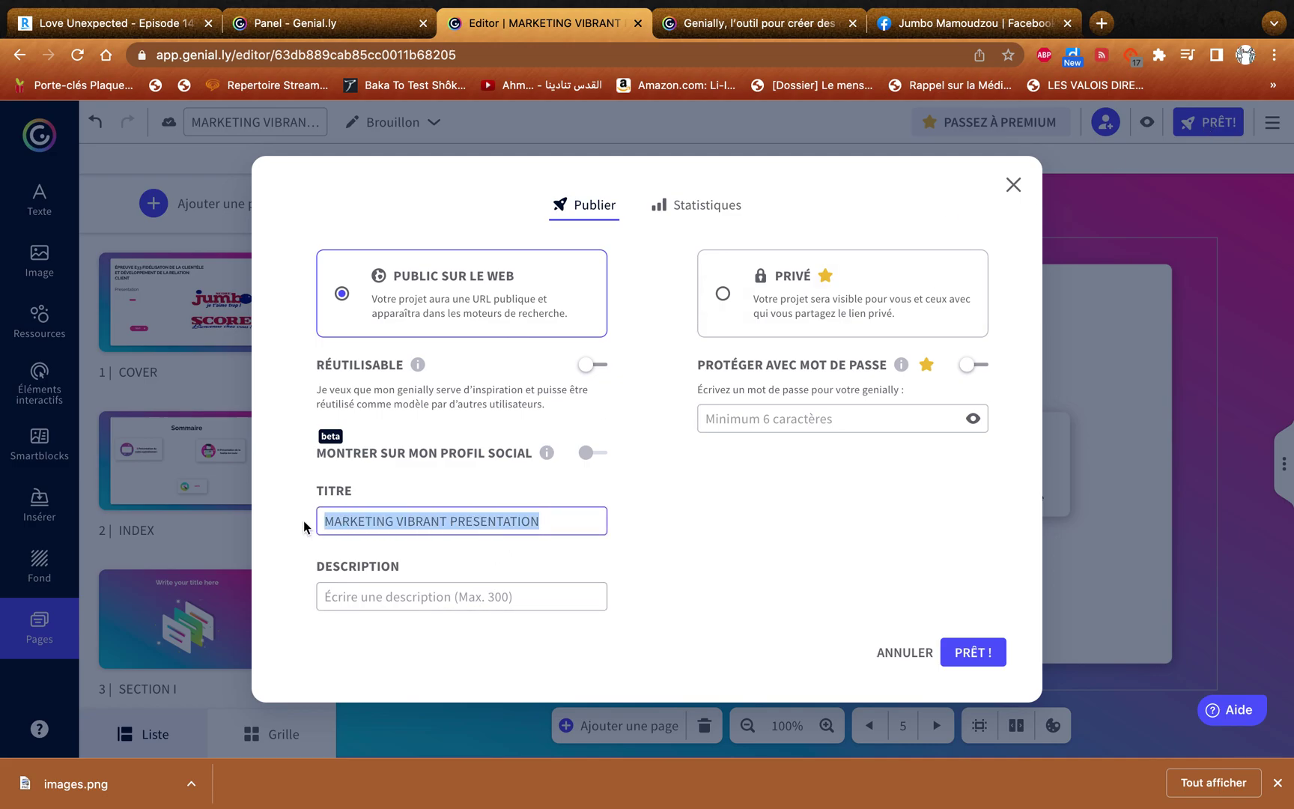
text(E33 Nom prénom)
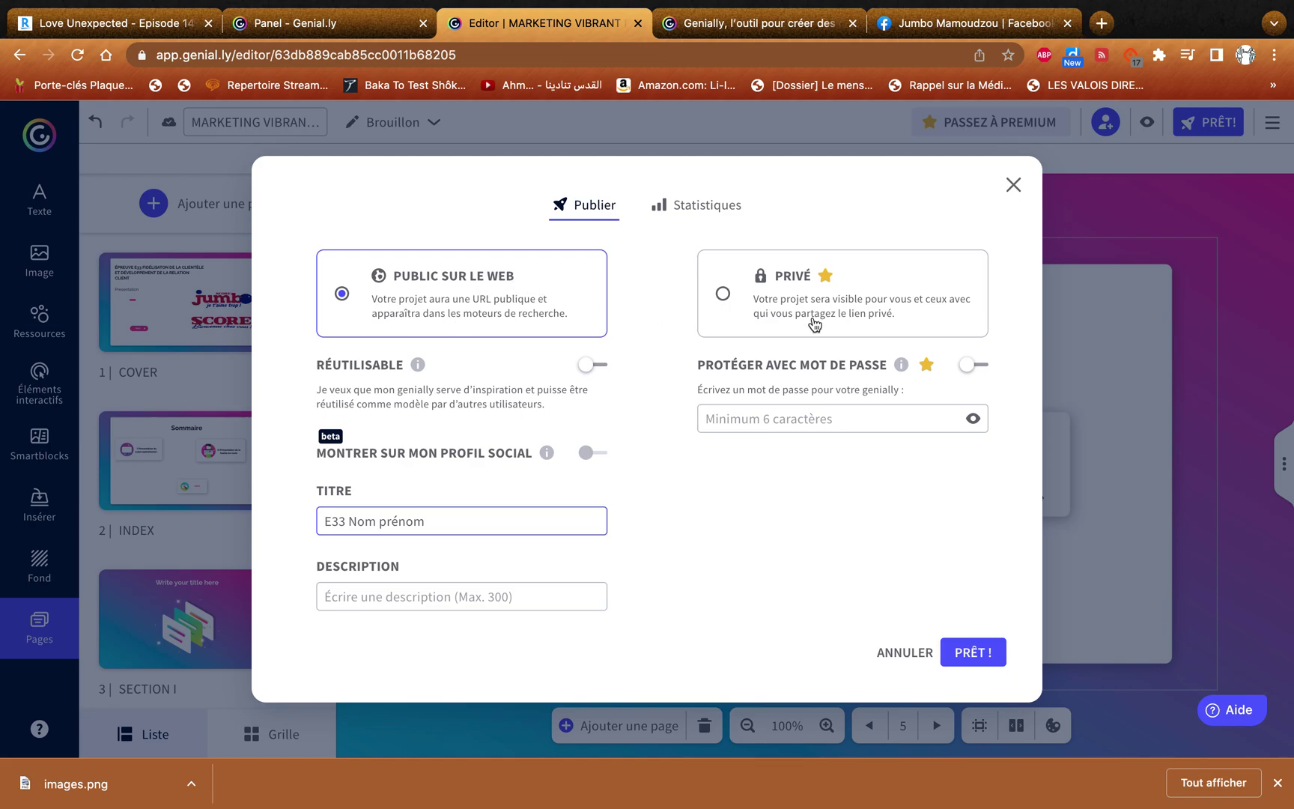
mouse_move(759, 303)
click(973, 658)
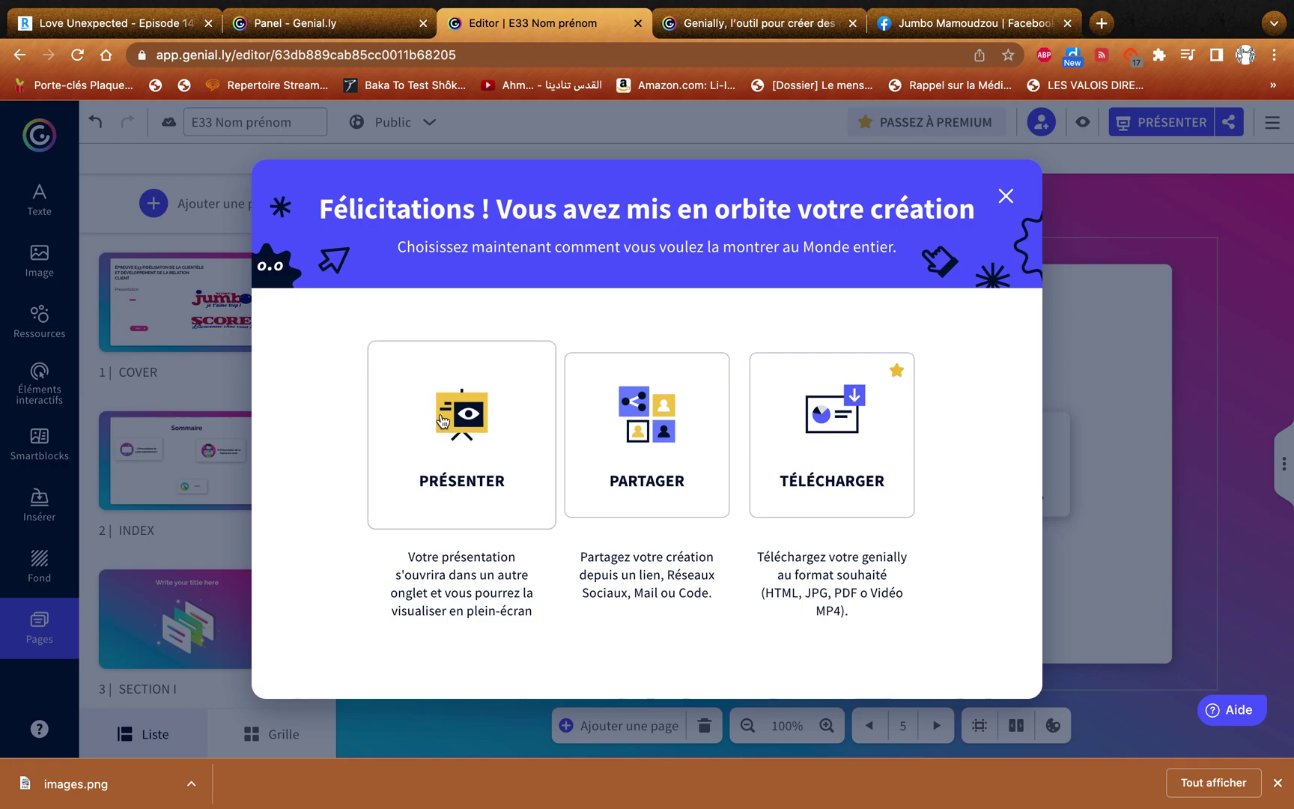
Present the published project, start it from the cover and follow the "I) Présentation du cadre opérationnel :" card on the Sommaire page
mouse_move(830, 401)
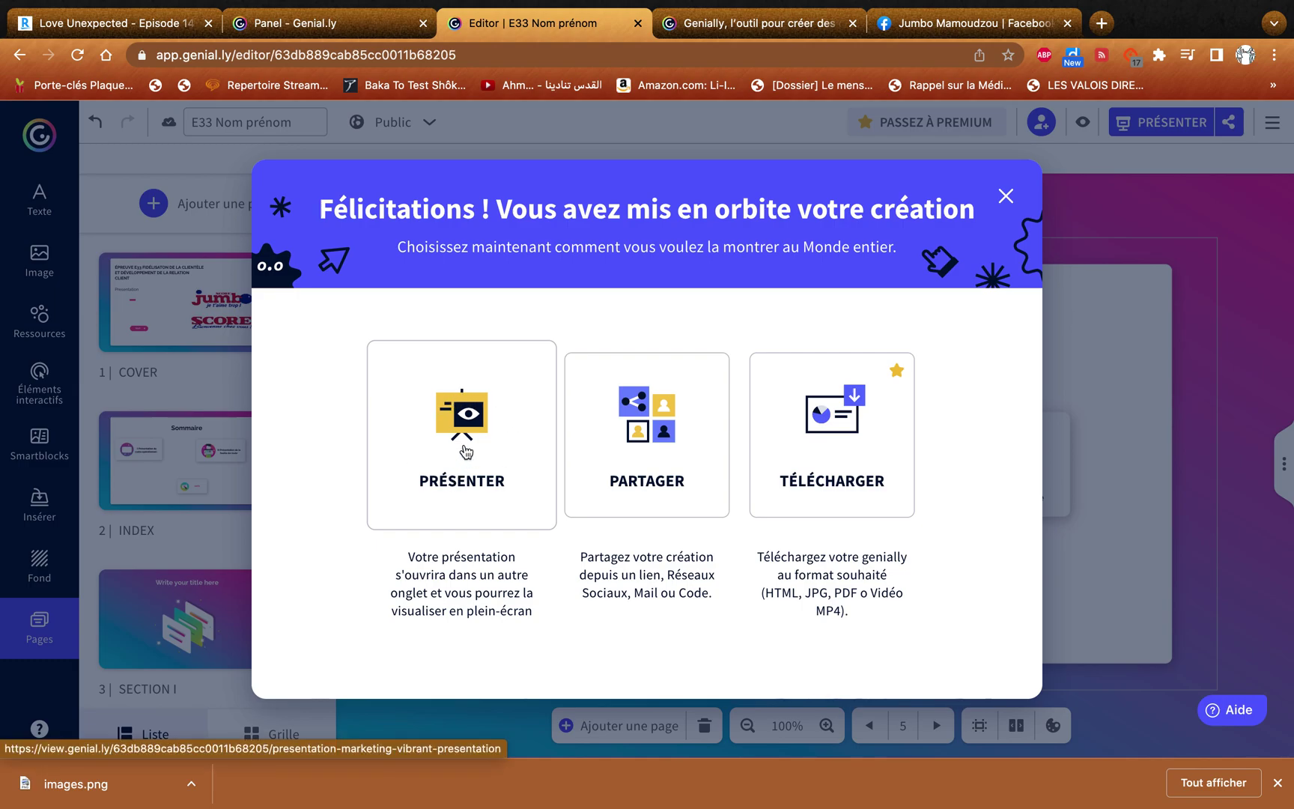
click(468, 424)
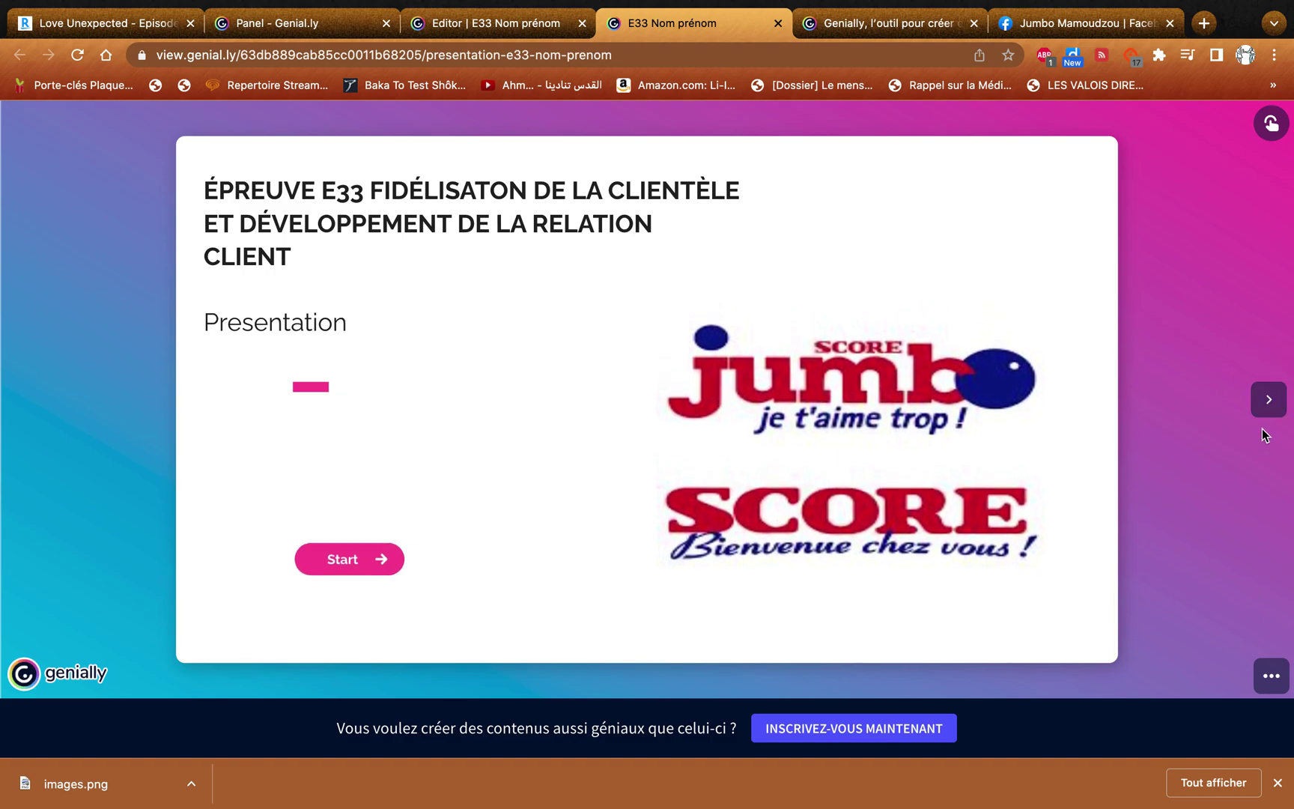
click(375, 557)
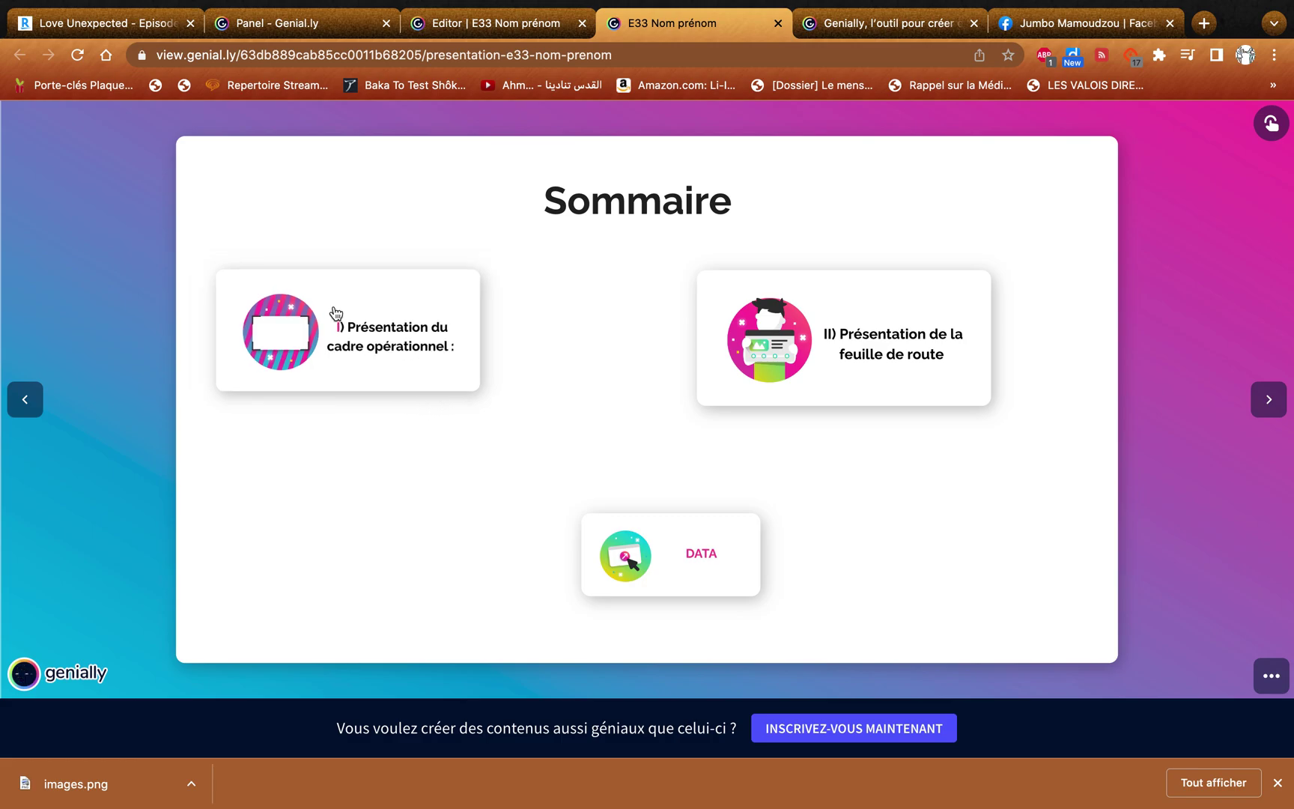
click(349, 329)
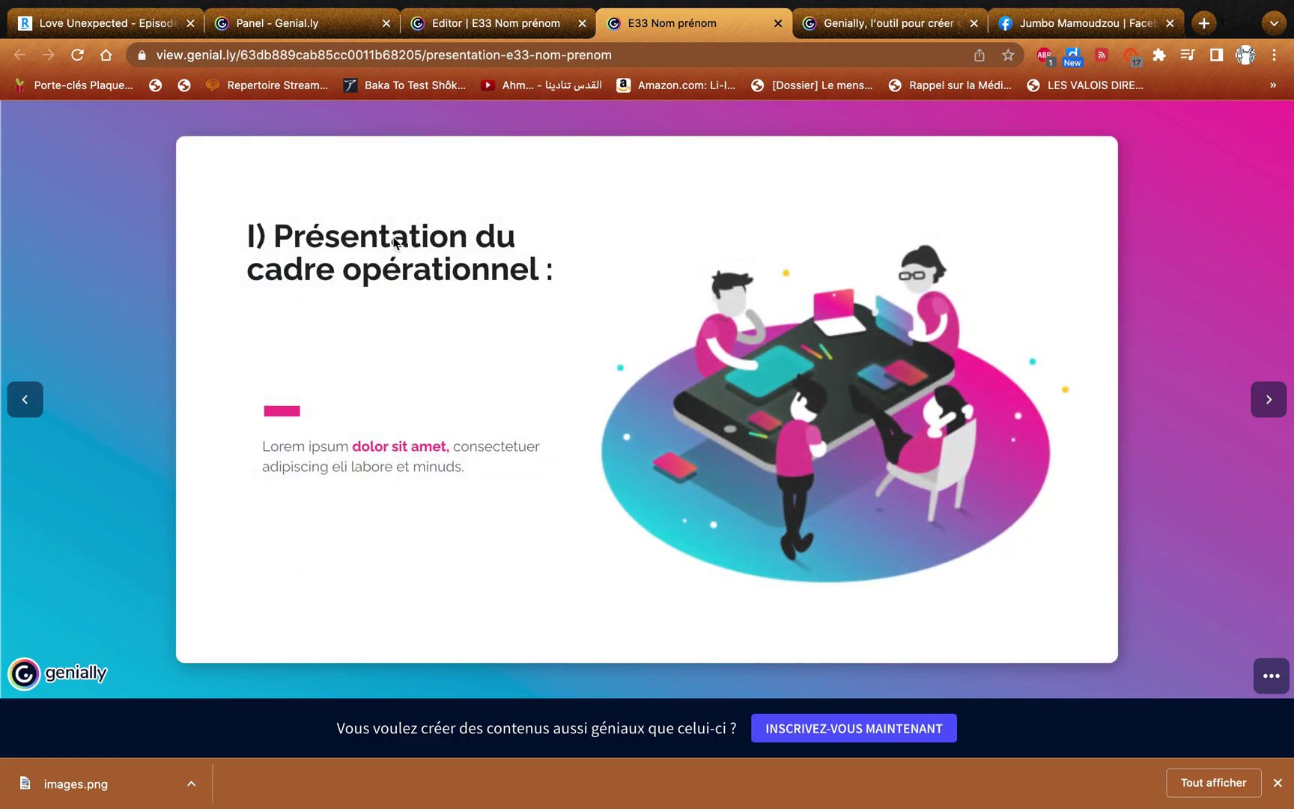
Page through the published presentation, comparing the section I and II pages and continuing to the closing "THANKS!" page
click(1281, 406)
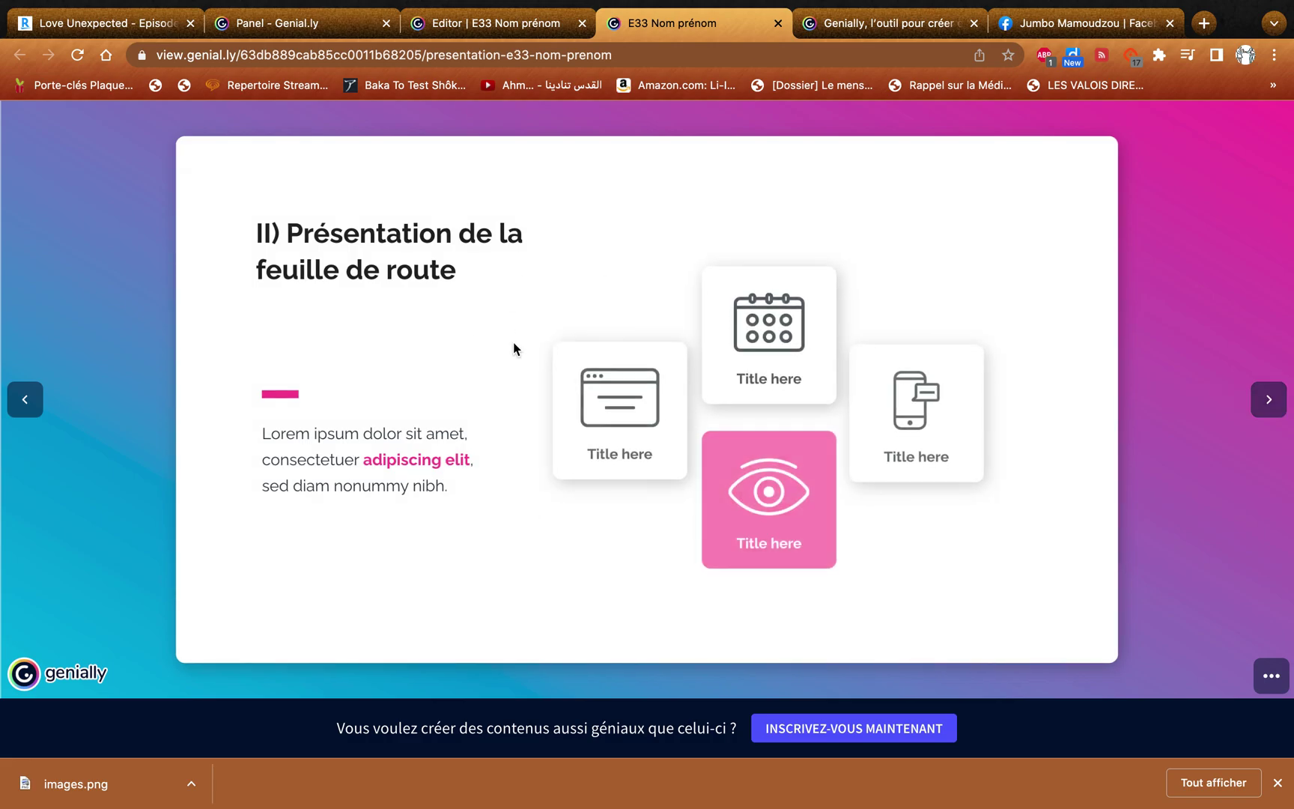
click(26, 408)
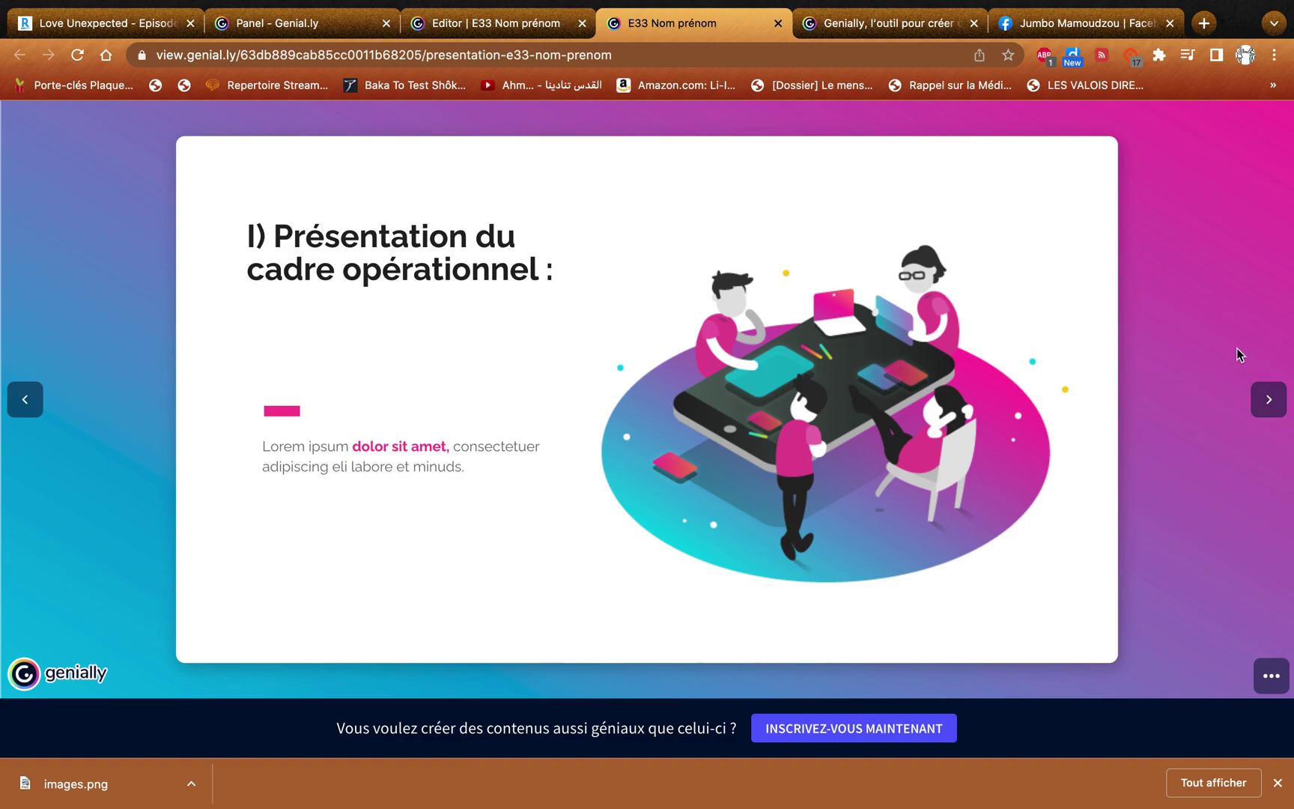
click(1272, 402)
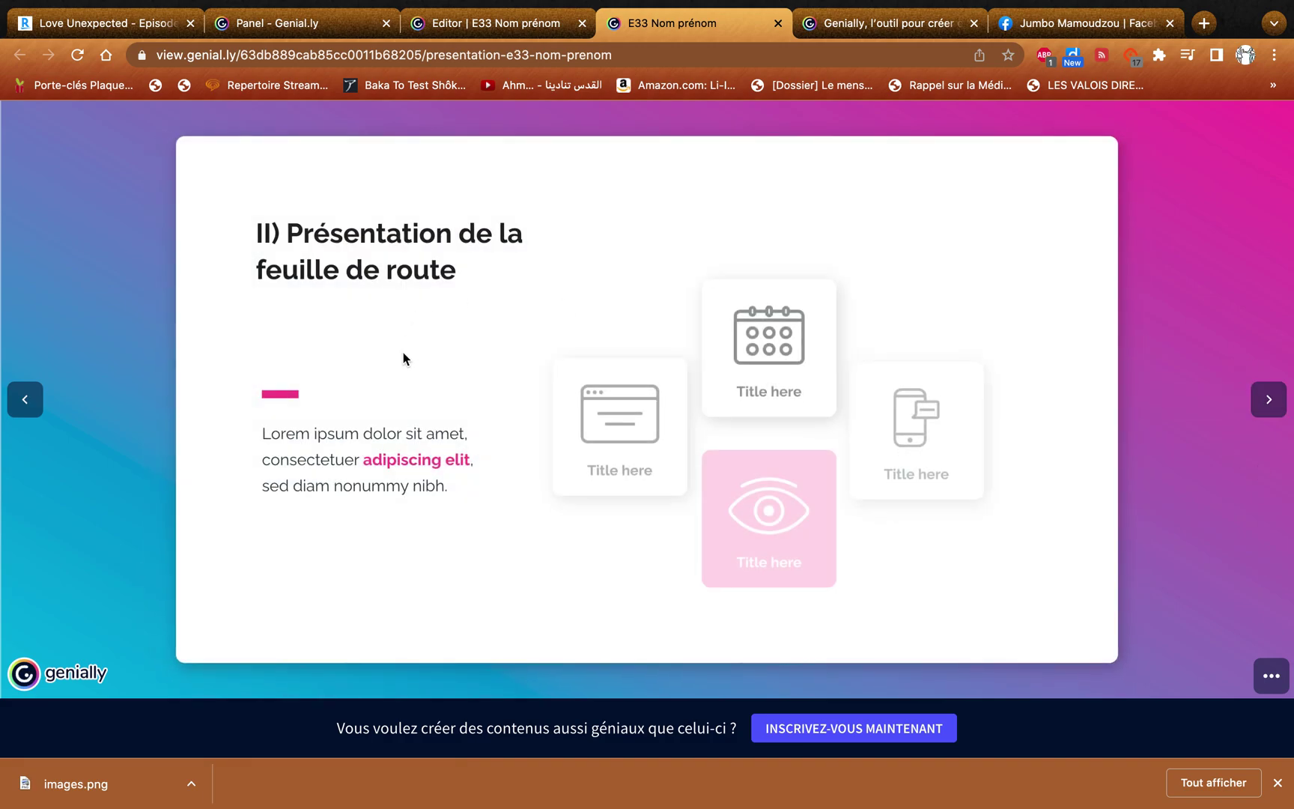
click(1271, 404)
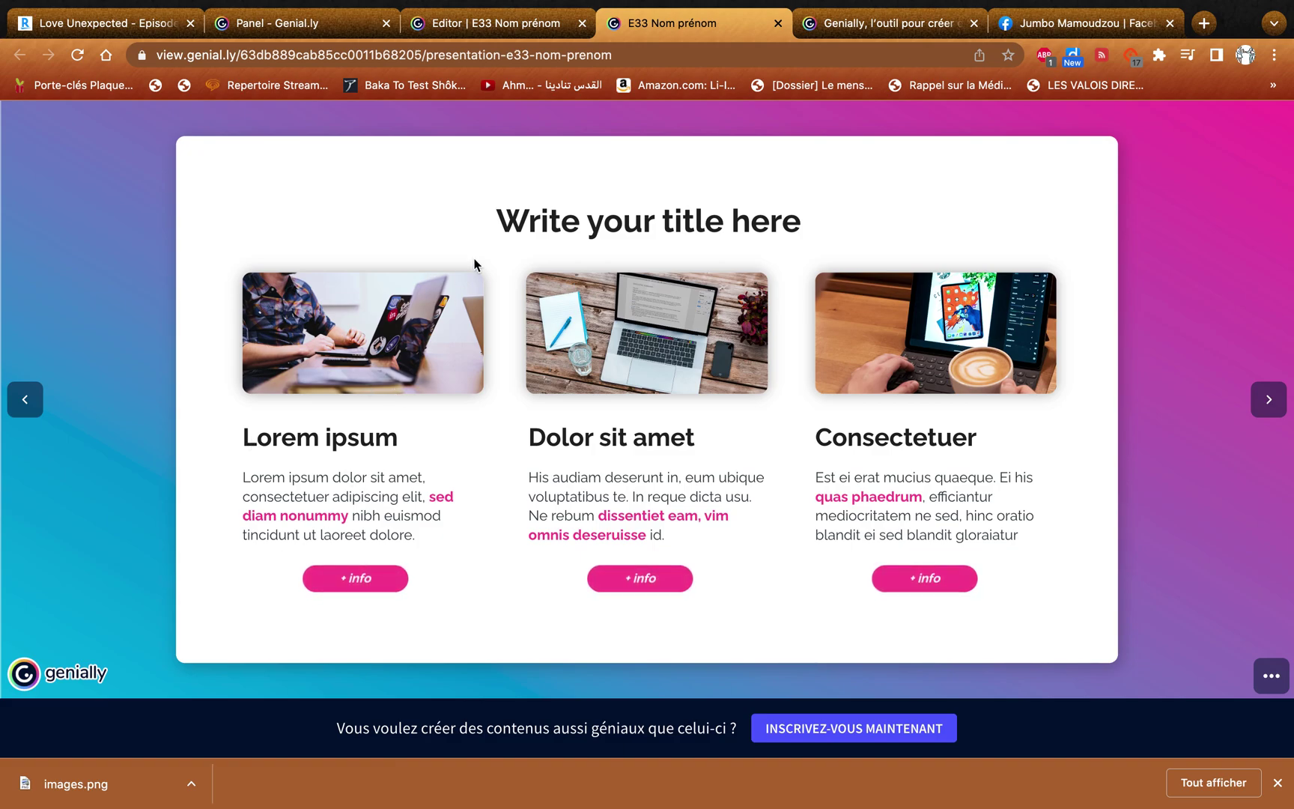
click(1267, 403)
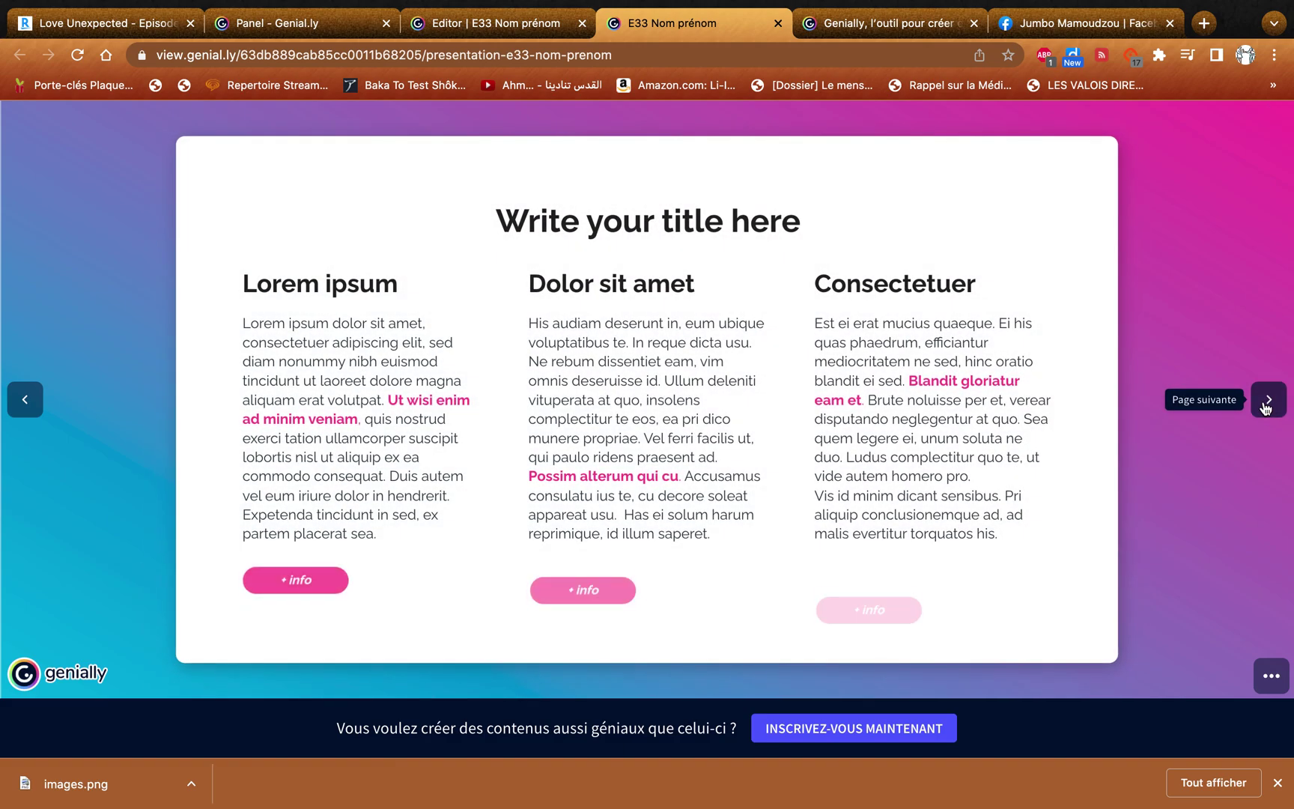
click(1265, 404)
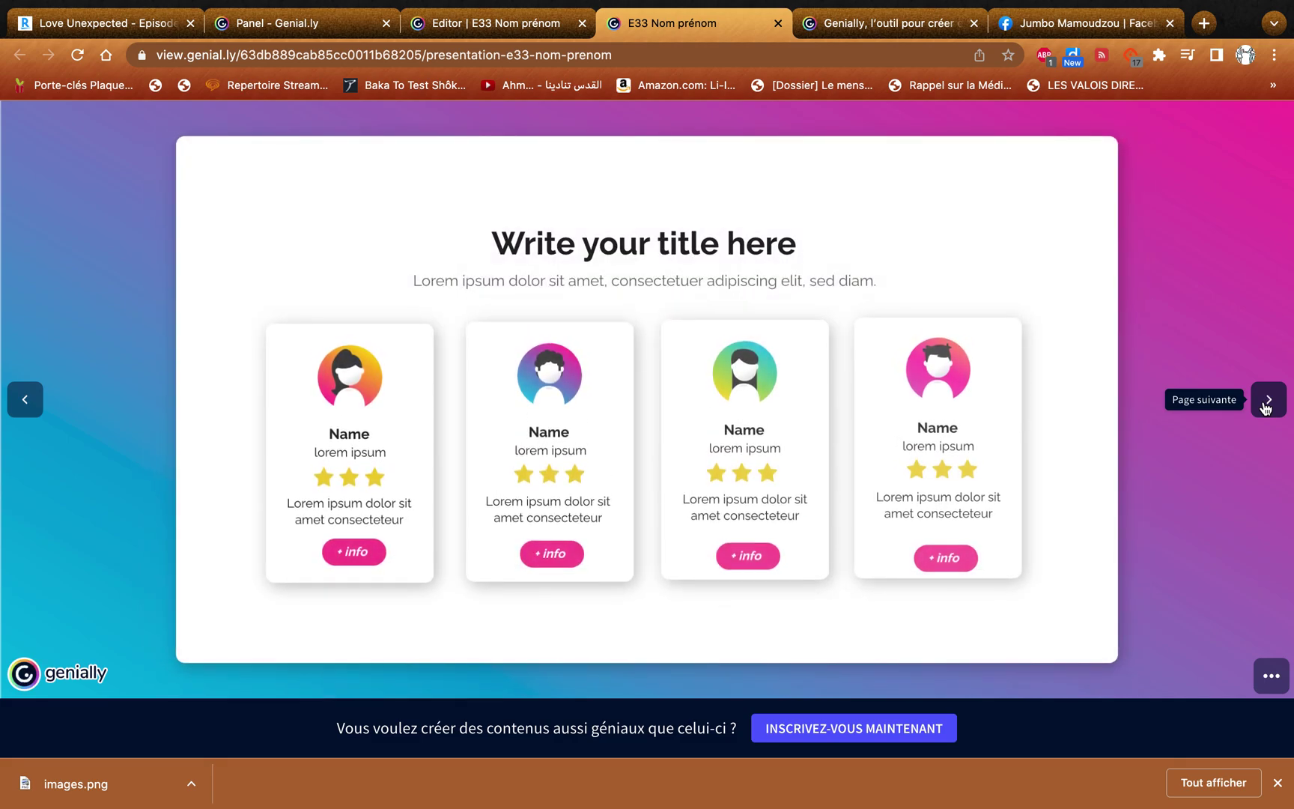
click(1266, 404)
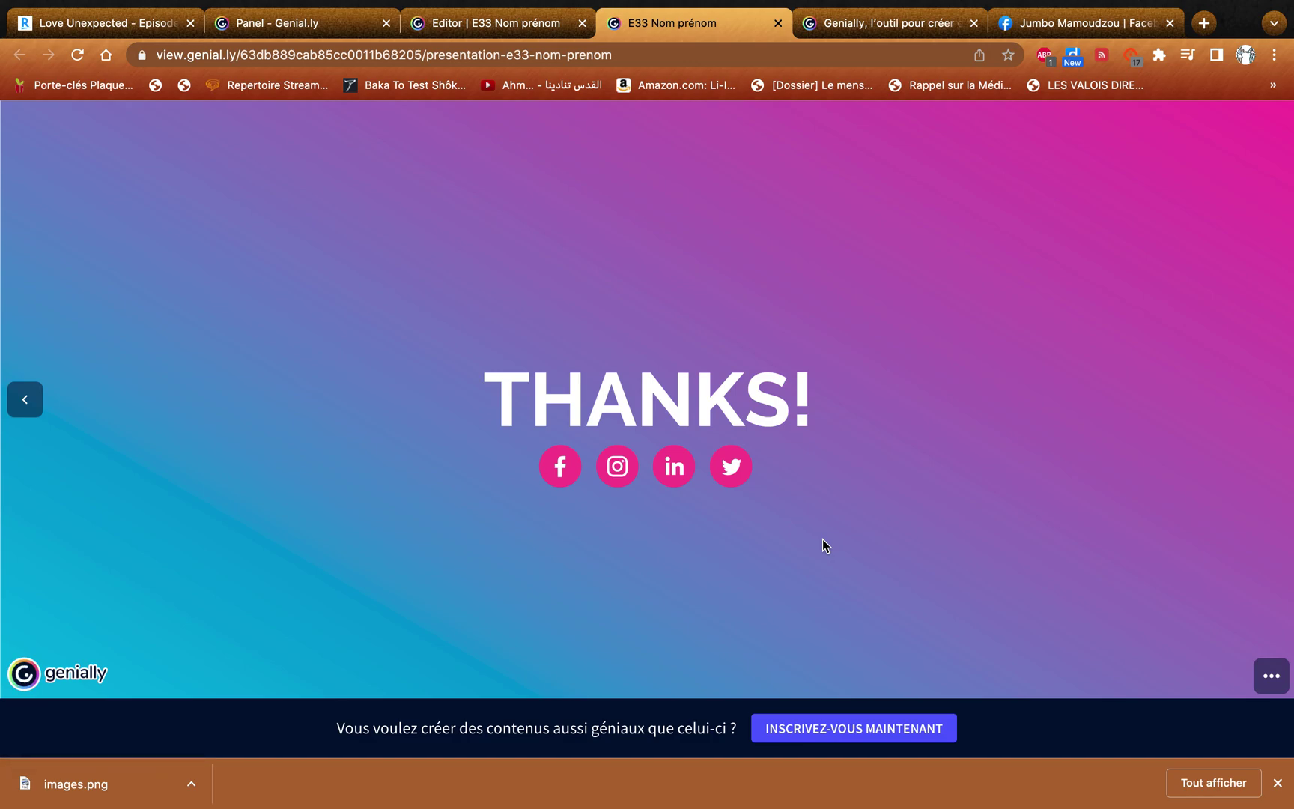
Switch to the Genially home page and dismiss the prompt for creating an account with Google
click(852, 26)
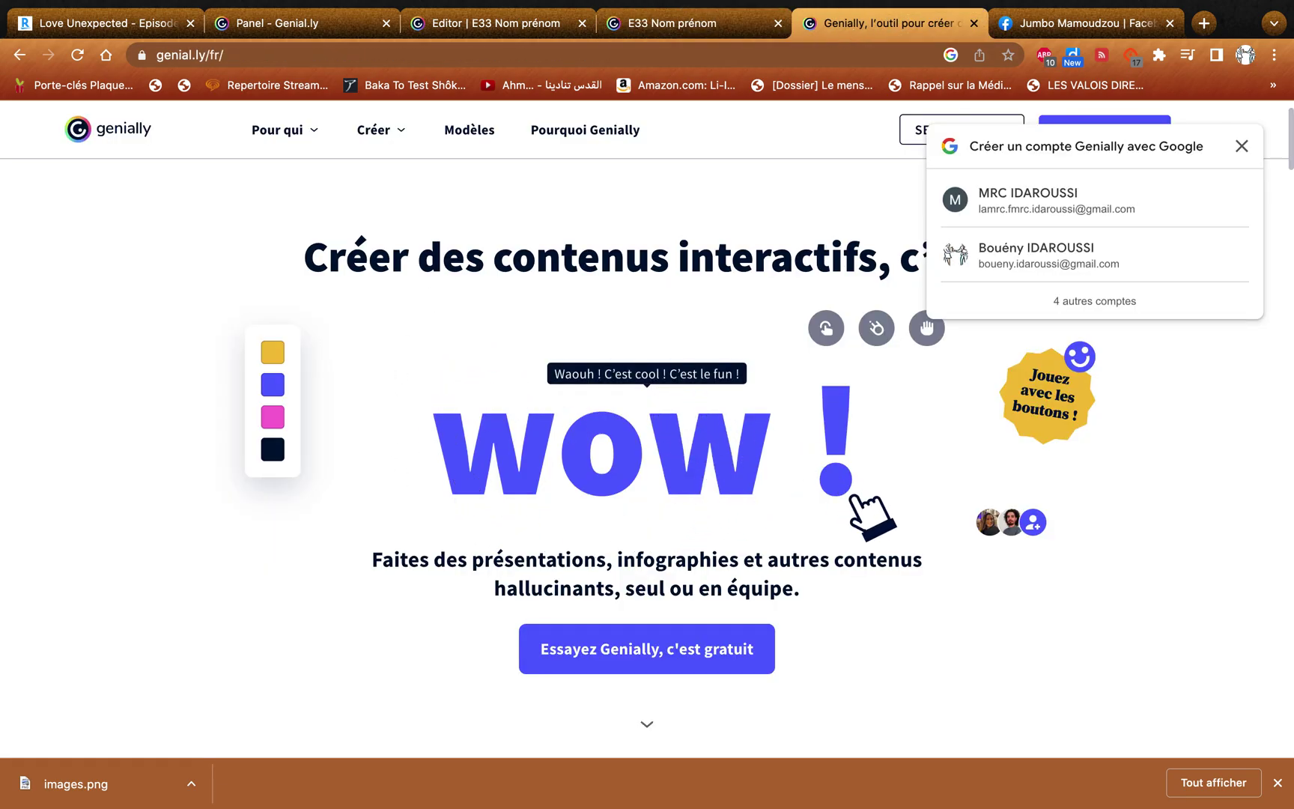
click(1242, 147)
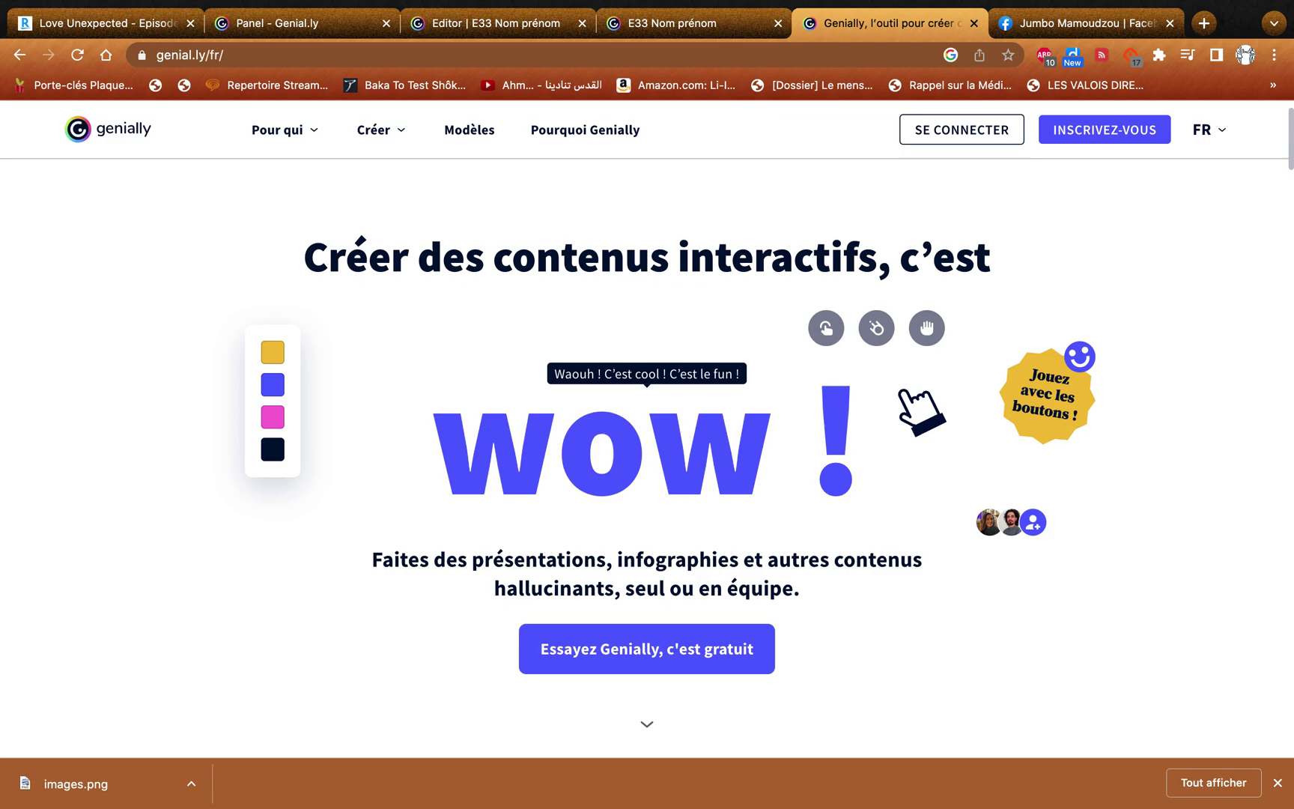
mouse_move(444, 8)
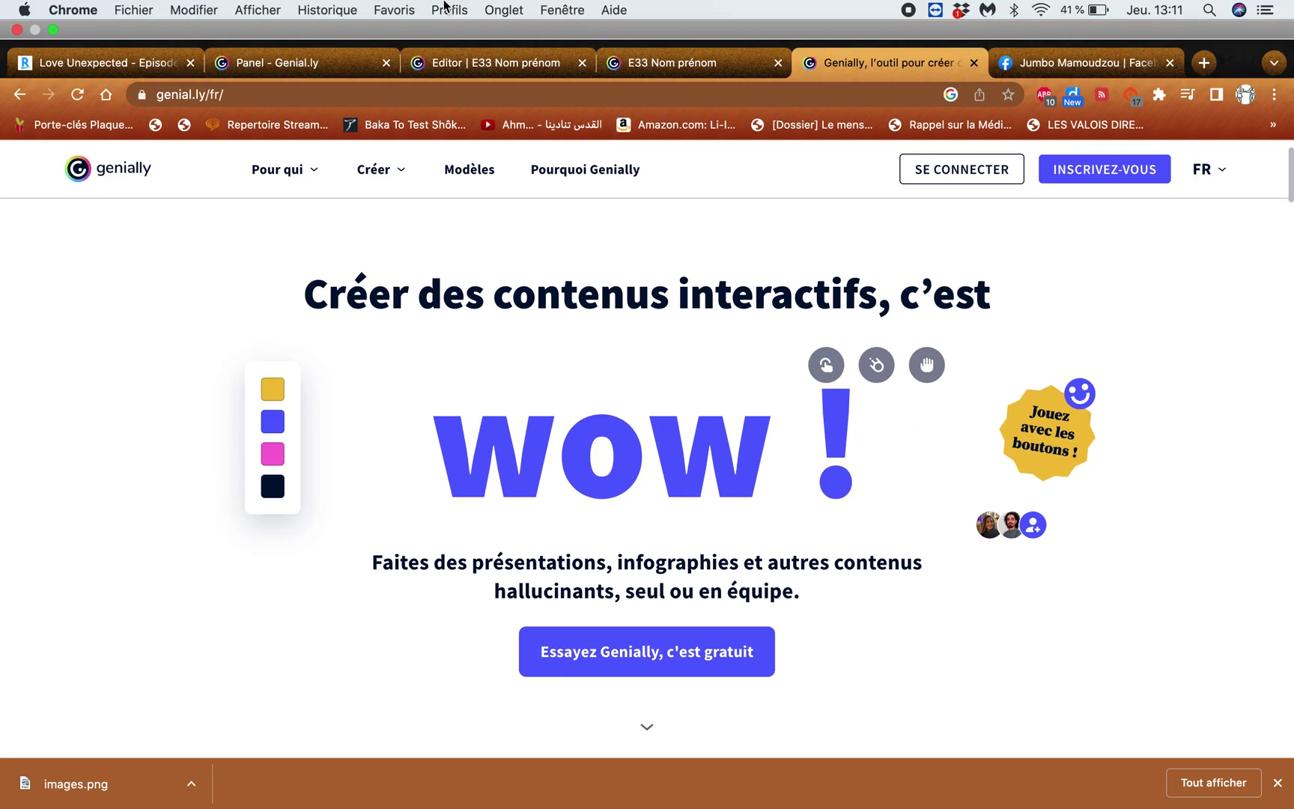